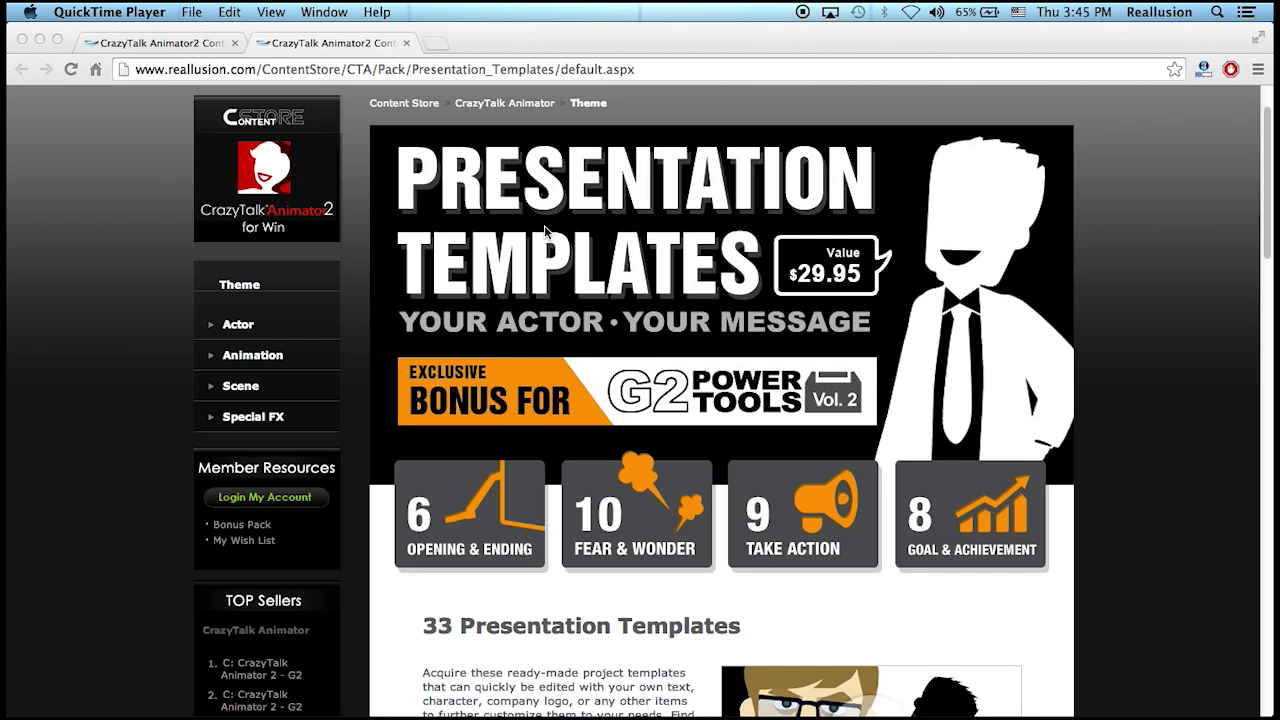
Step: Open the Opening & Ending template previews and play the Break time, Enter, Finished and Exit clips
left_click(478, 520)
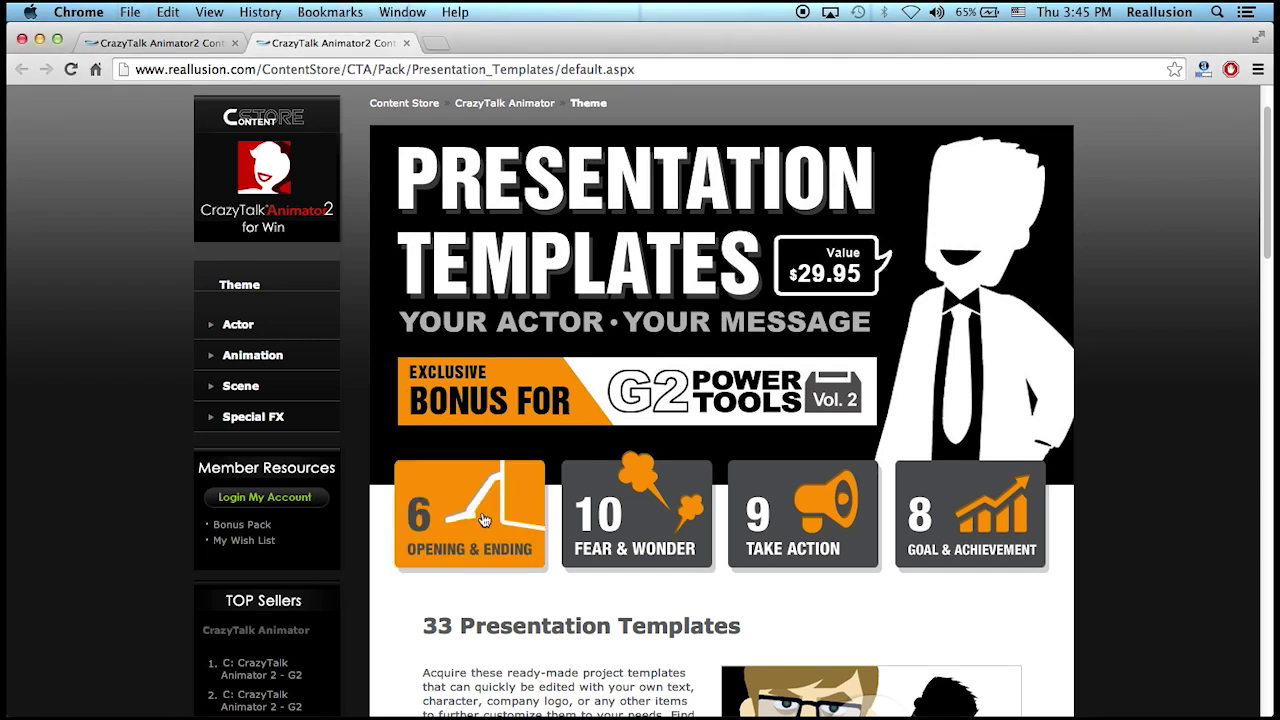
left_click(488, 507)
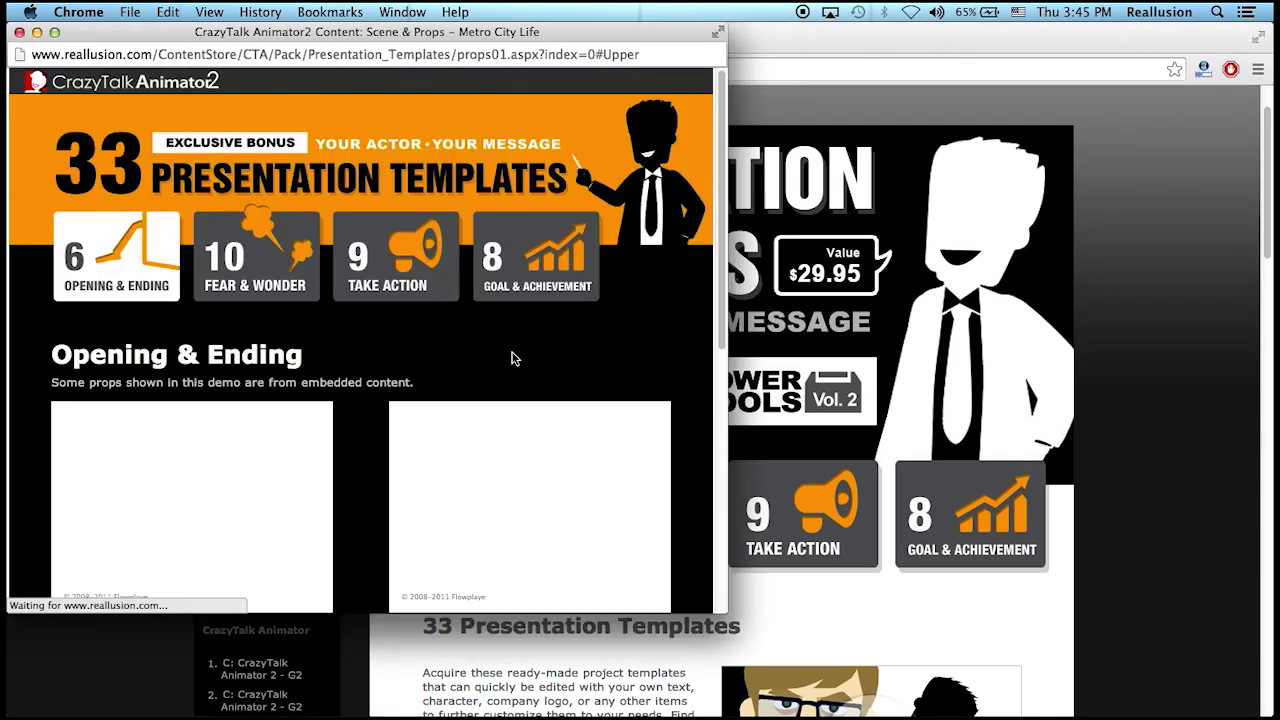
scroll(516, 358, "down", 10)
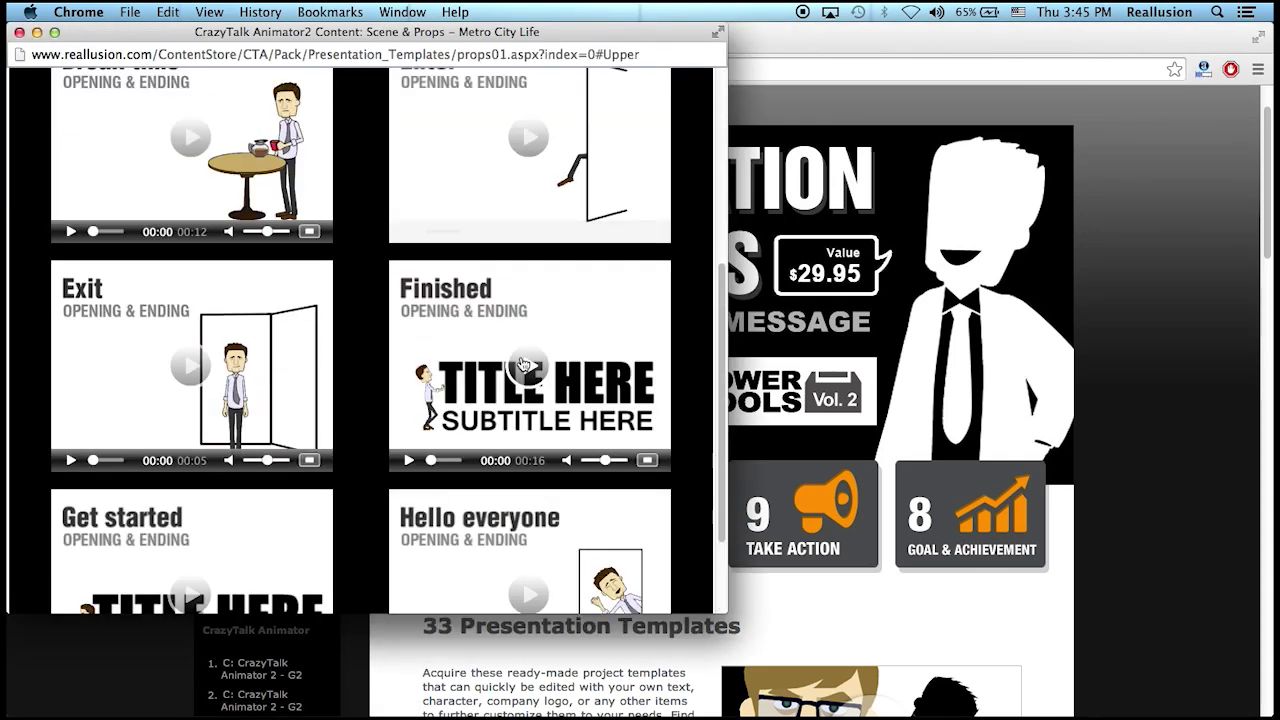
scroll(512, 362, "up", 5)
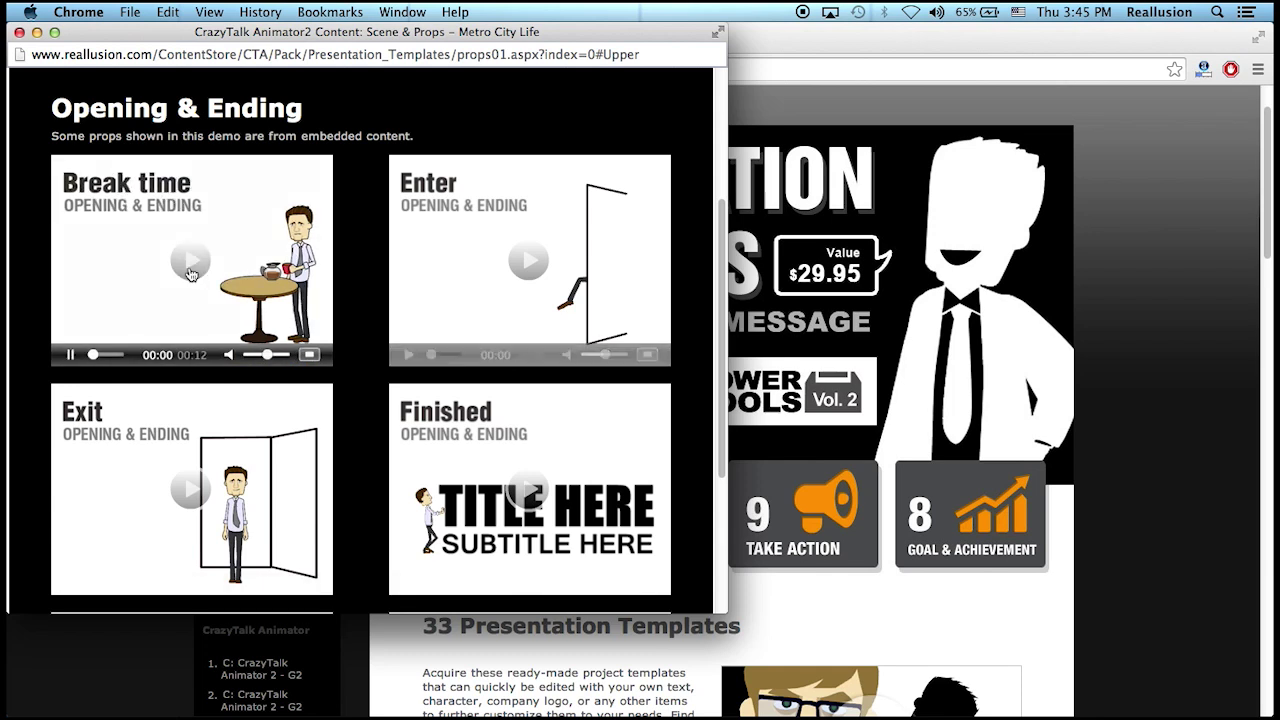
left_click(533, 267)
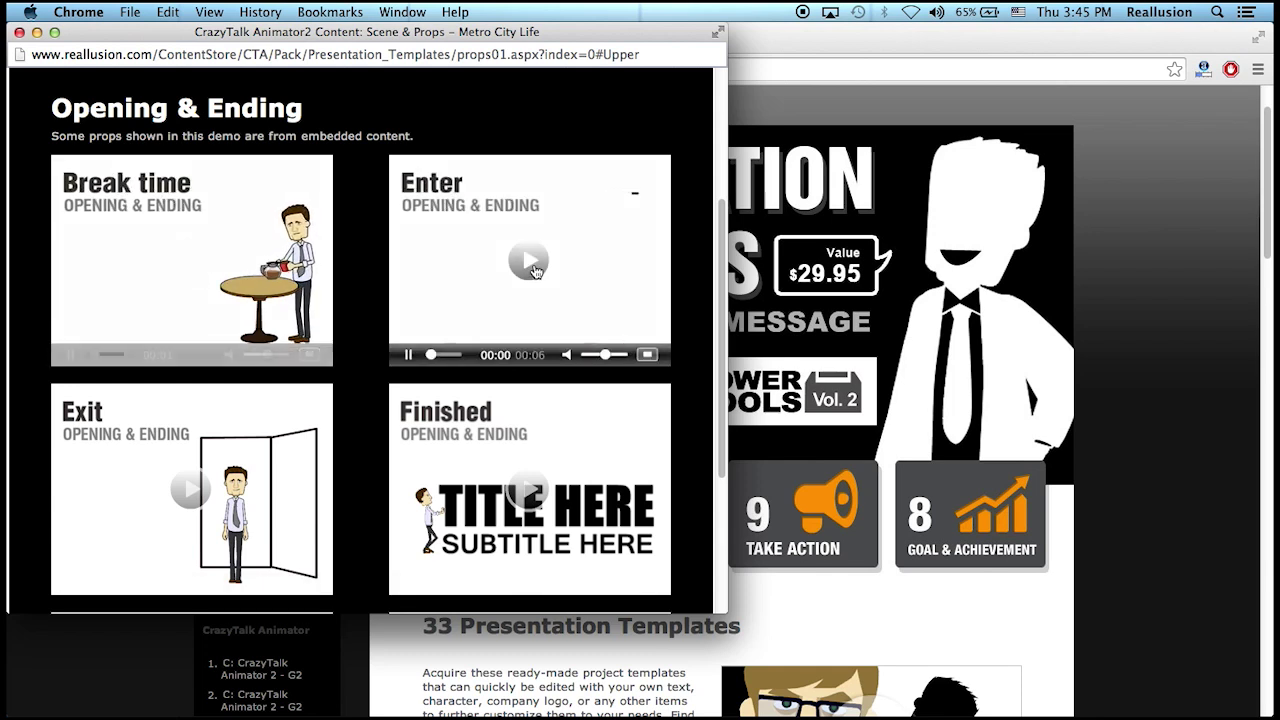
left_click(528, 490)
left_click(192, 490)
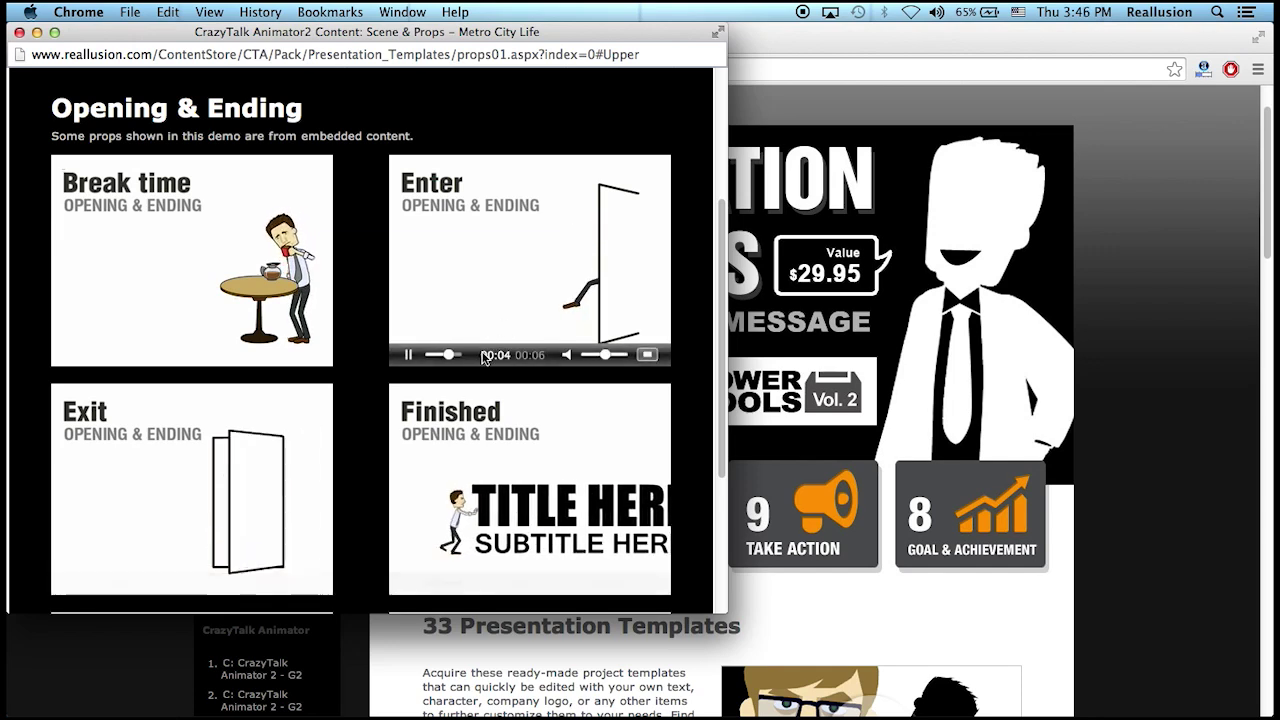
scroll(483, 357, "down", 3)
scroll(470, 330, "up", 2)
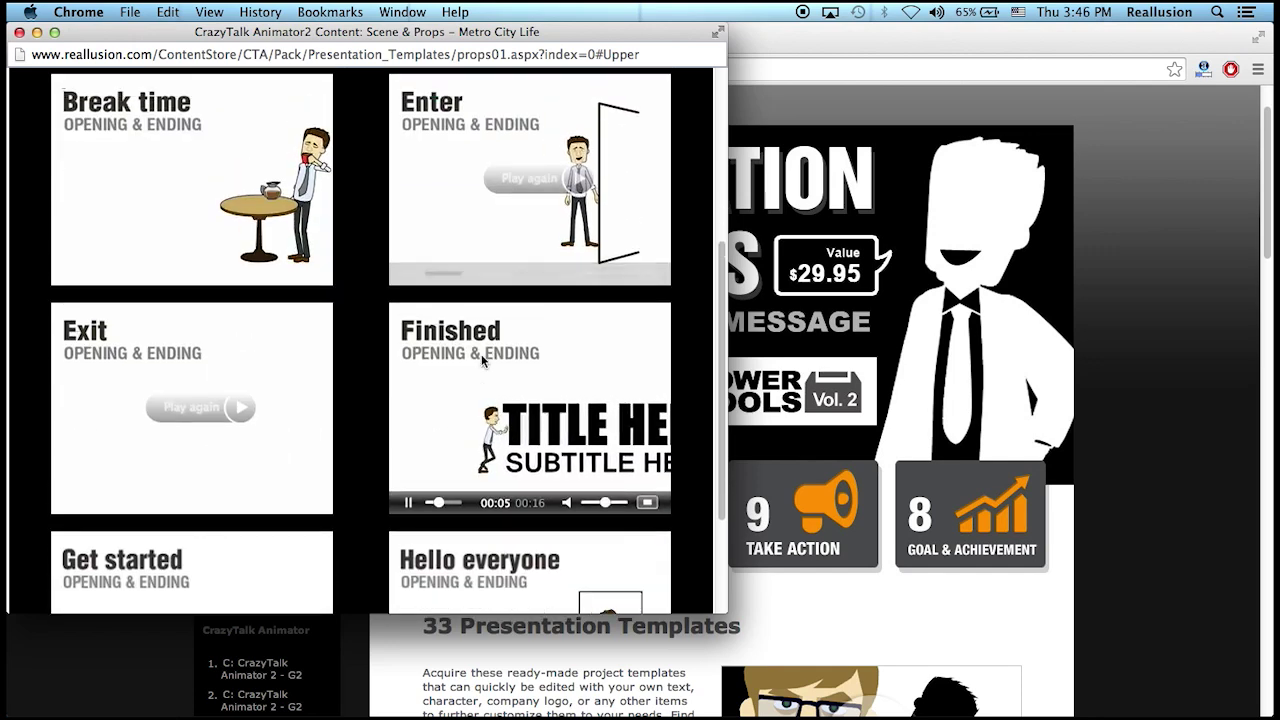
Step: Open the Fear & Wonder template previews and play the demo clips, including Accusing and Begging
scroll(449, 291, "up", 4)
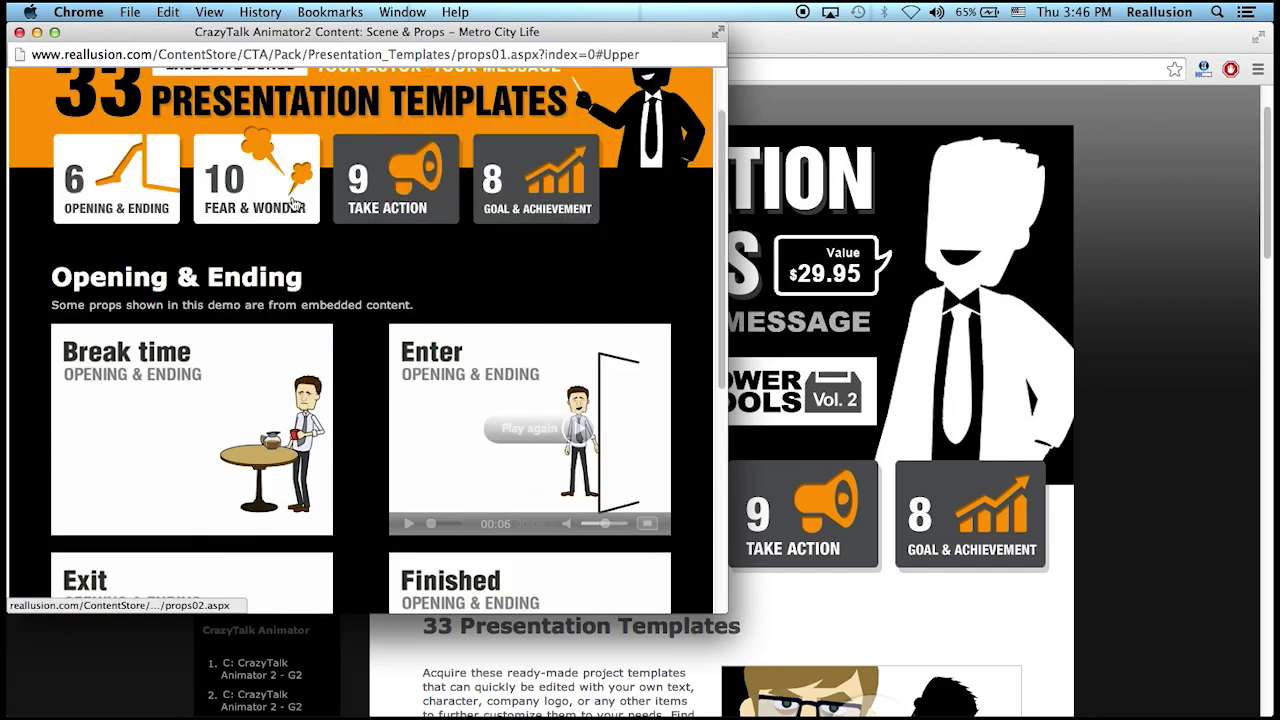
left_click(188, 222)
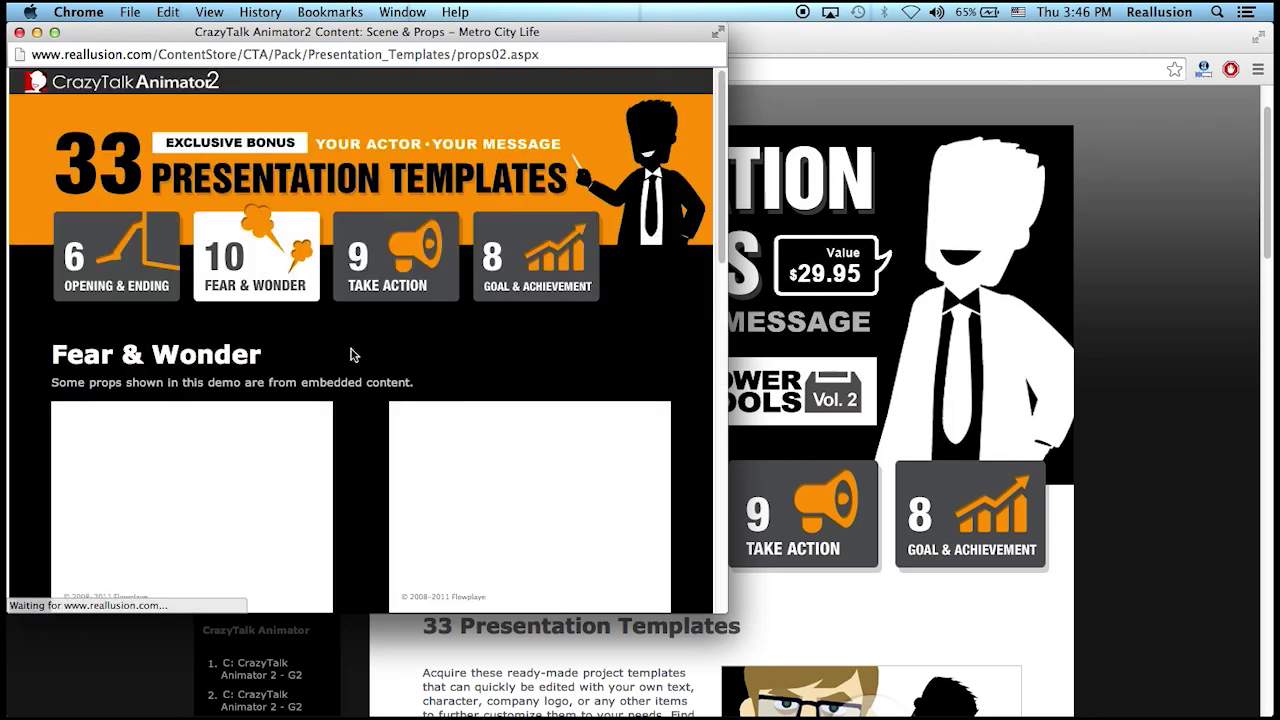
scroll(300, 375, "down", 2)
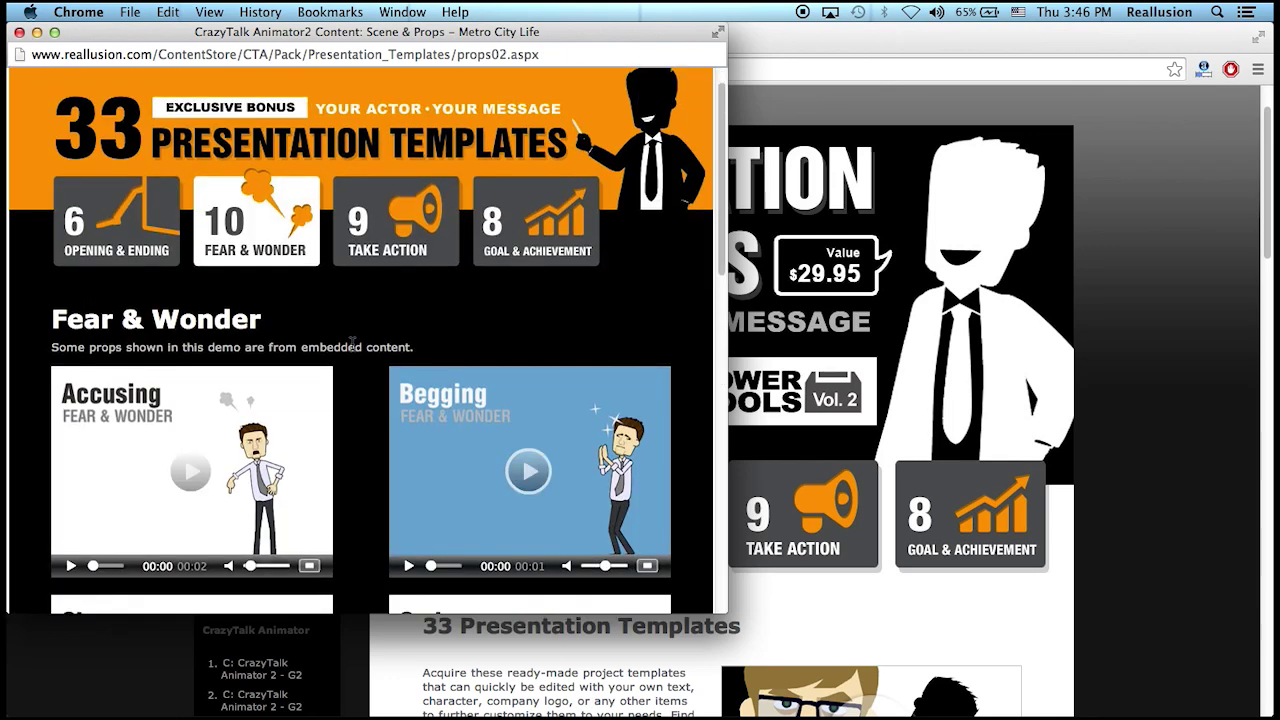
left_click(245, 395)
scroll(250, 470, "down", 1)
scroll(250, 470, "down", 3)
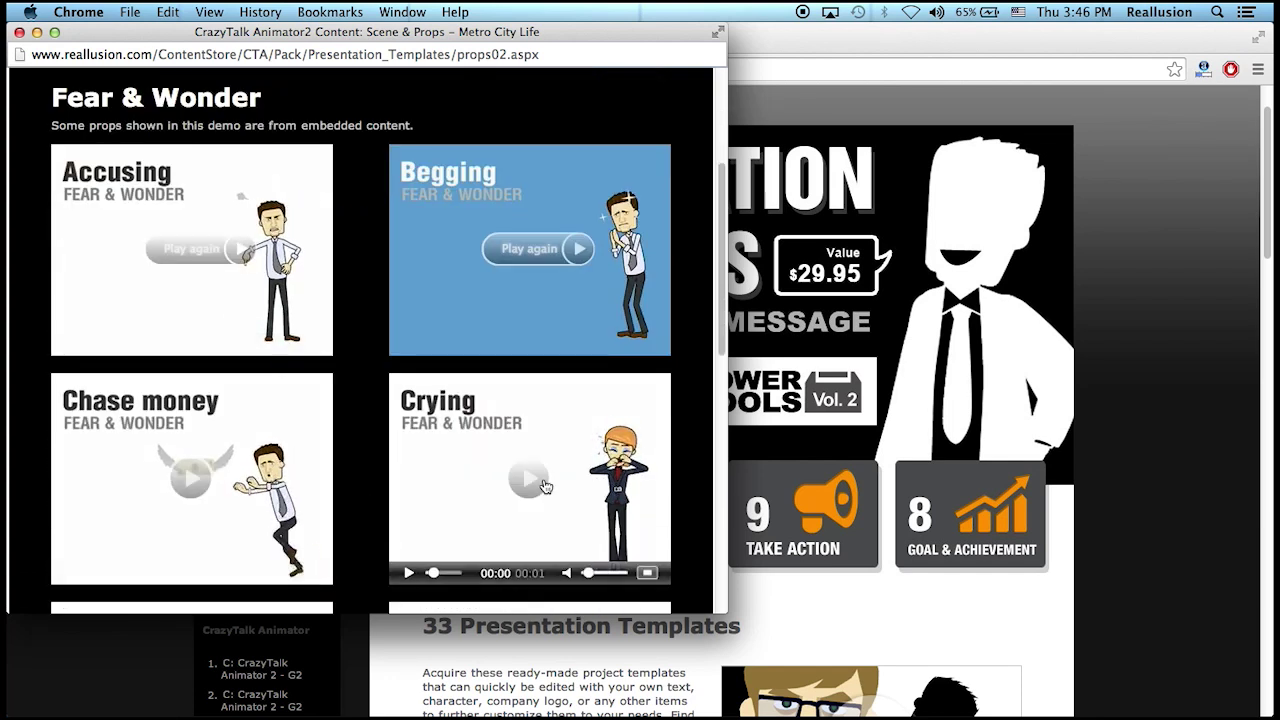
Step: Look through the Take Action template previews and close the preview window
scroll(420, 300, "up", 5)
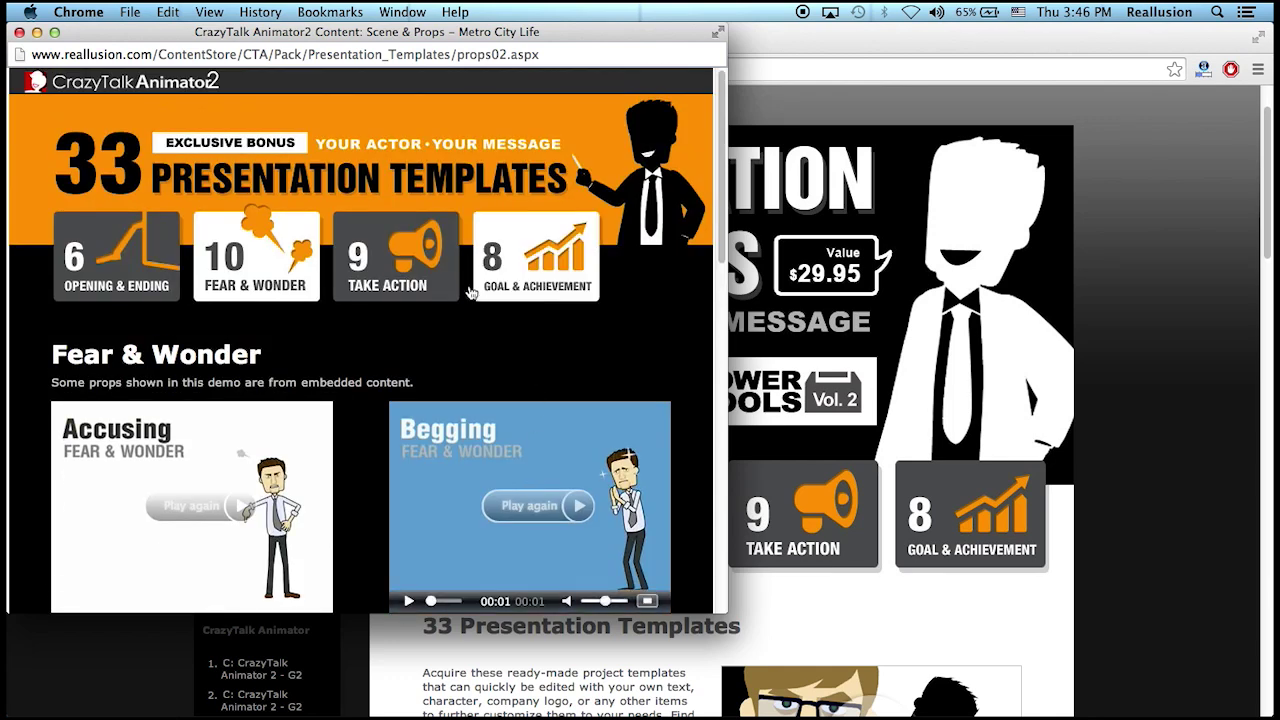
left_click(417, 272)
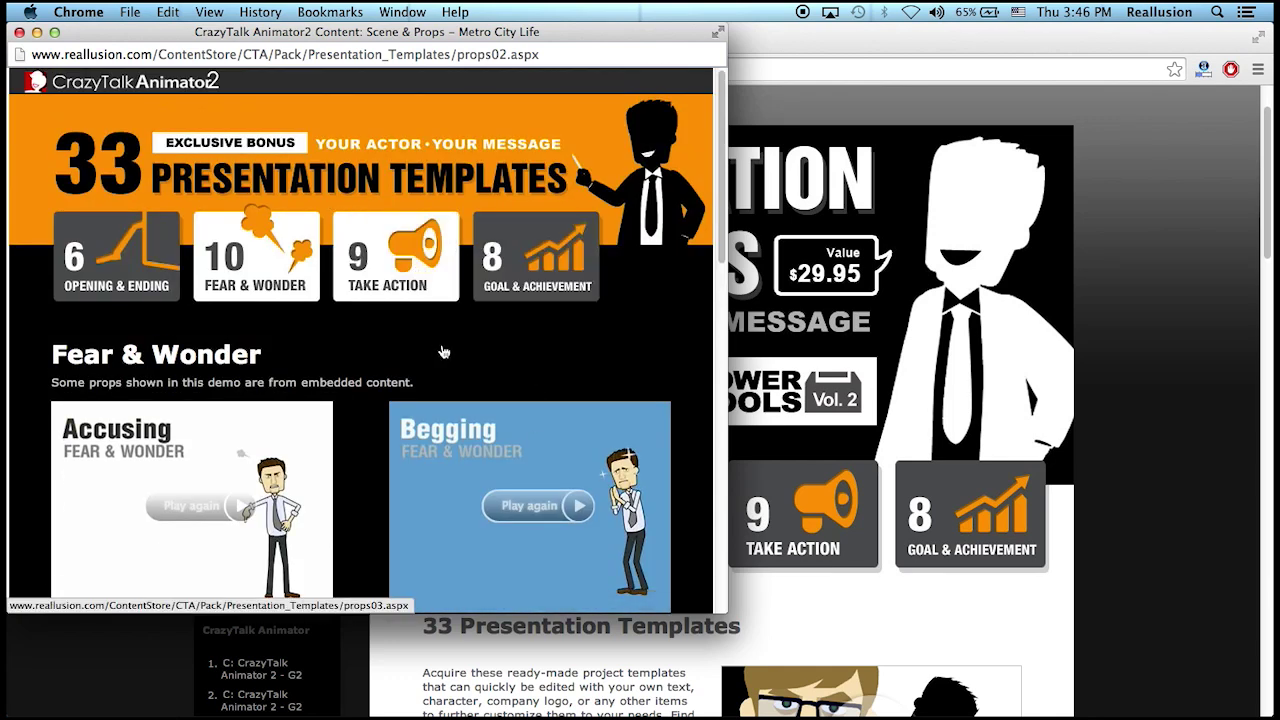
scroll(443, 350, "down", 3)
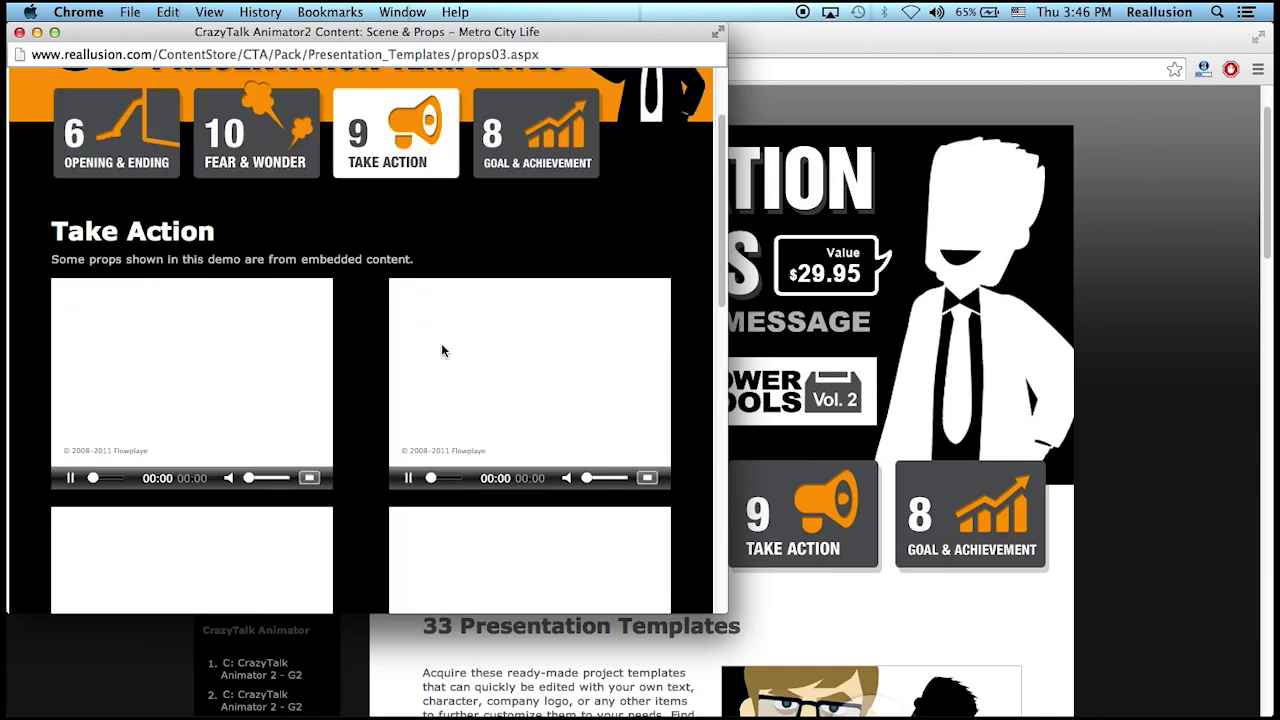
scroll(456, 362, "down", 2)
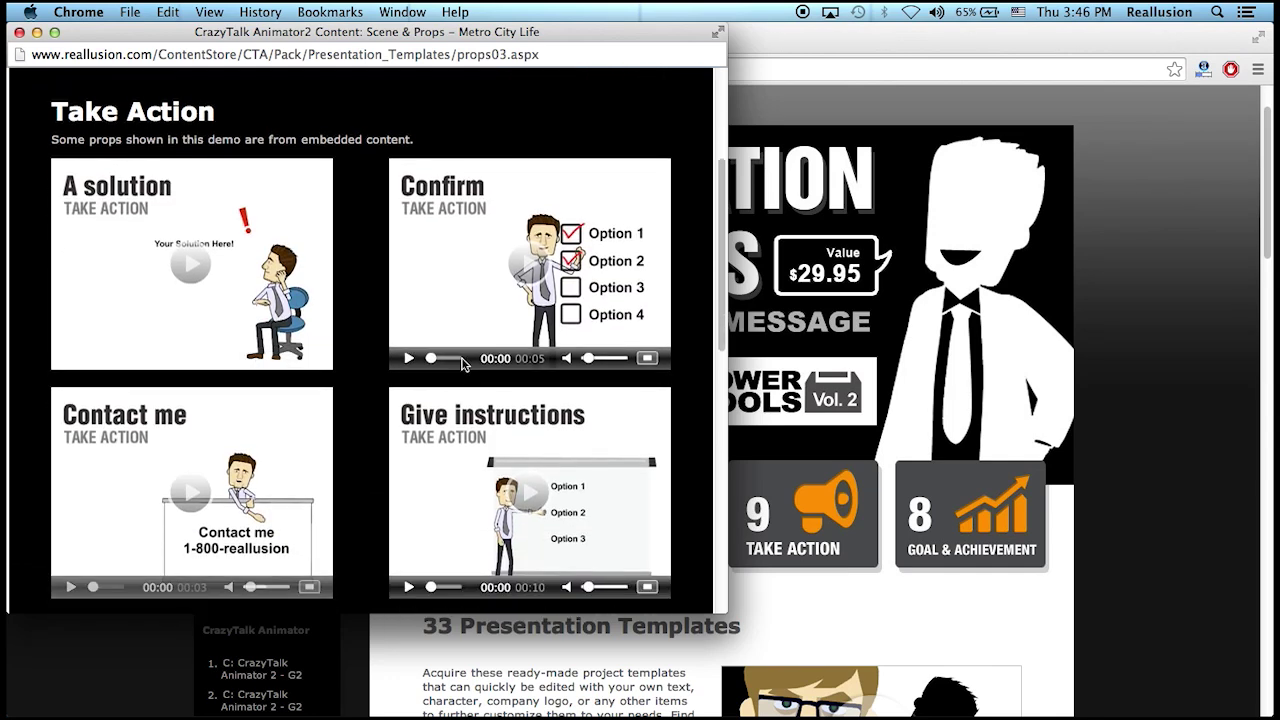
left_click(18, 33)
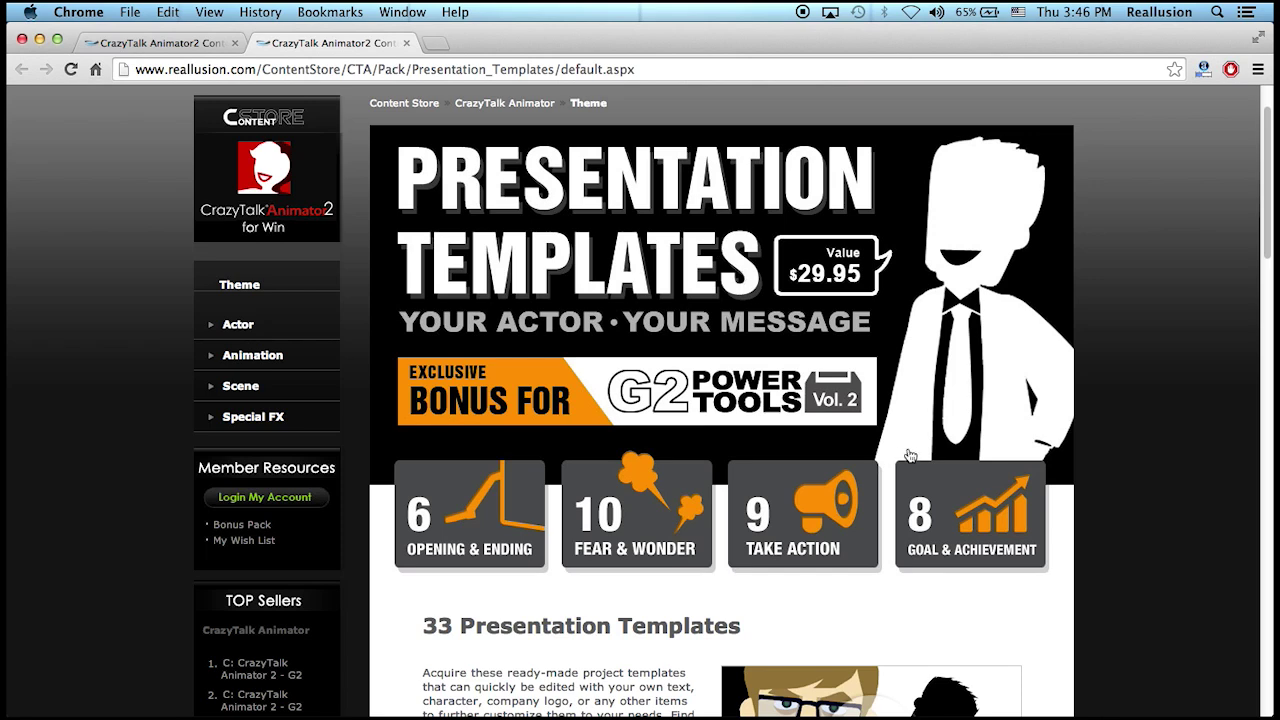
Step: Examine the contents of the Mega Presenter bundle page, and return to the Presentation Templates store page
left_click(185, 42)
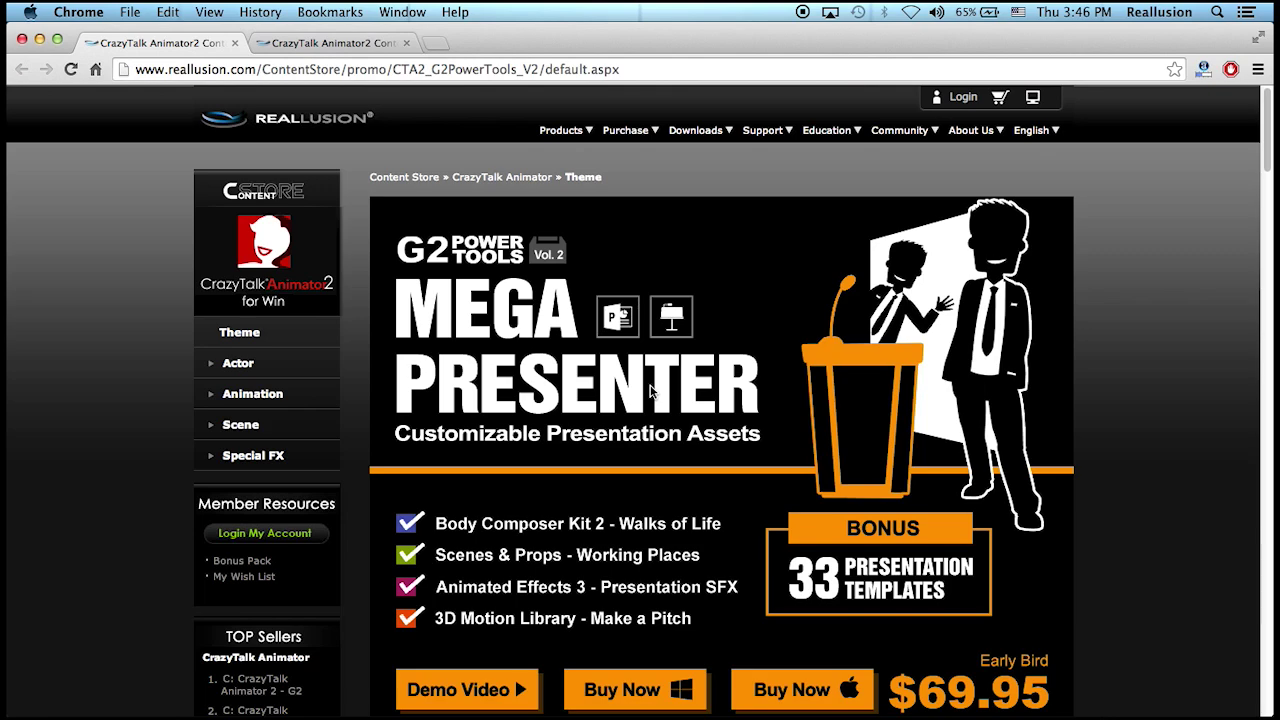
scroll(650, 392, "down", 5)
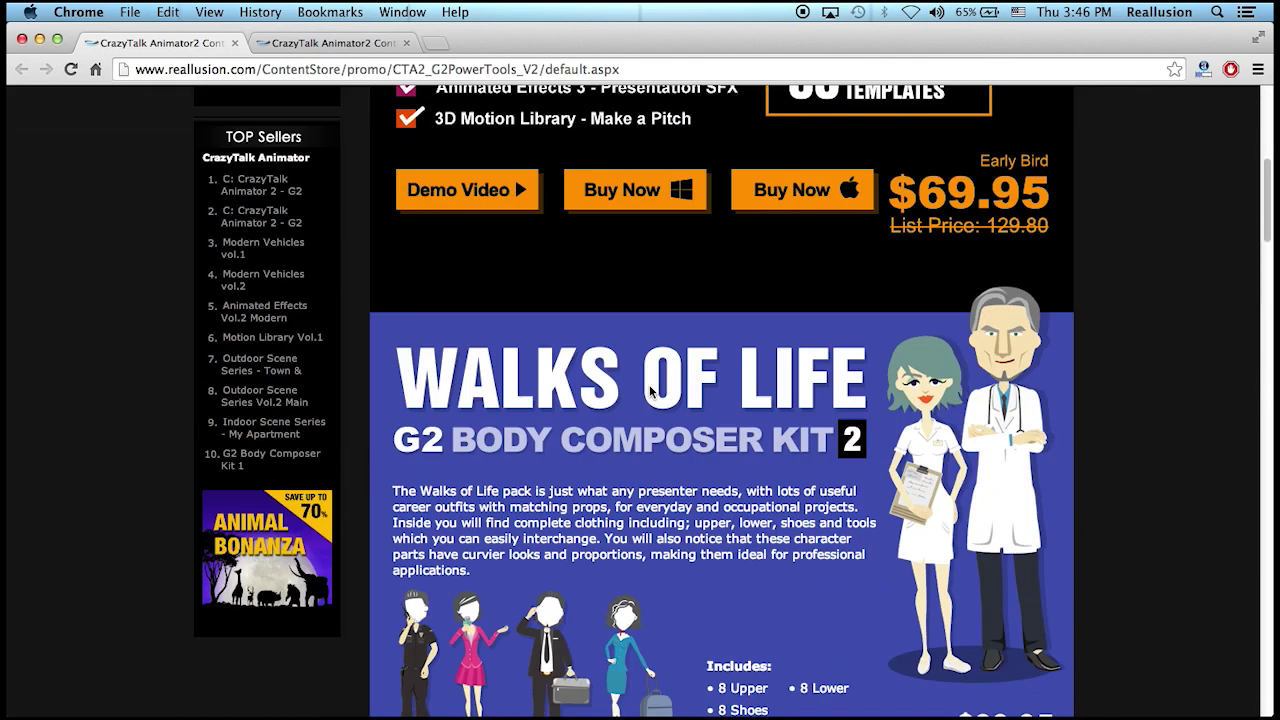
scroll(650, 392, "down", 20)
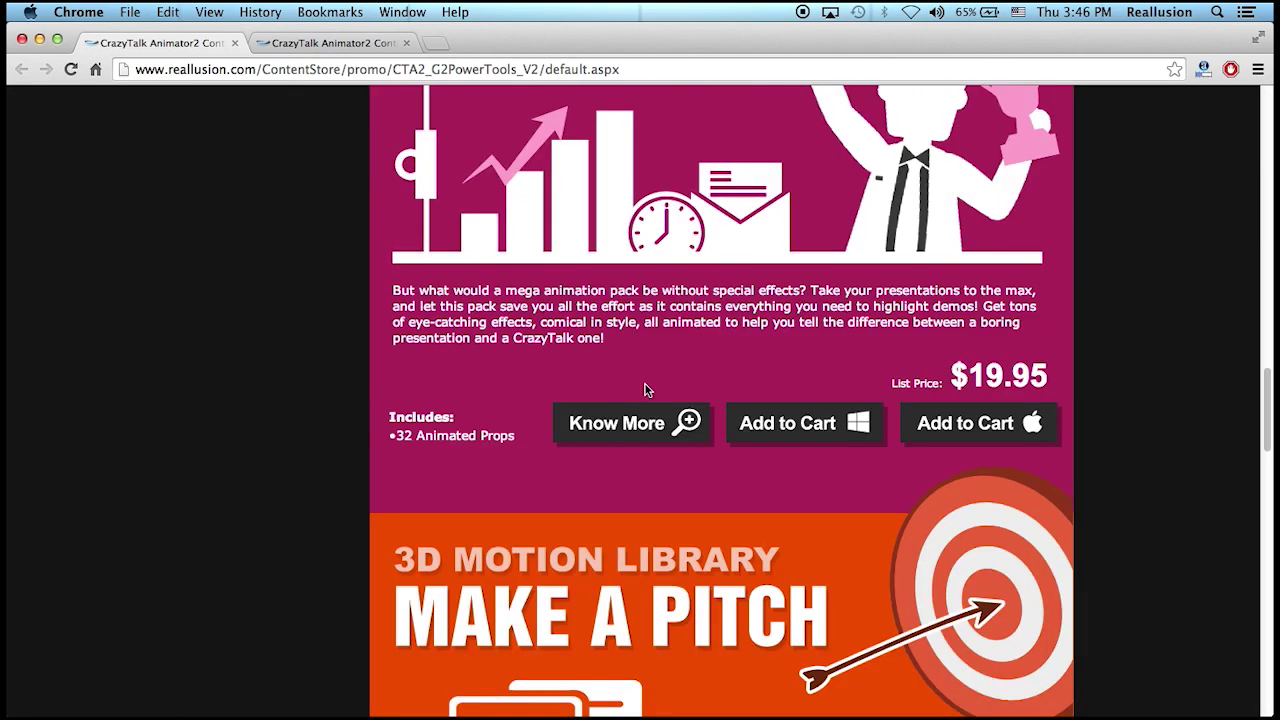
scroll(645, 390, "up", 20)
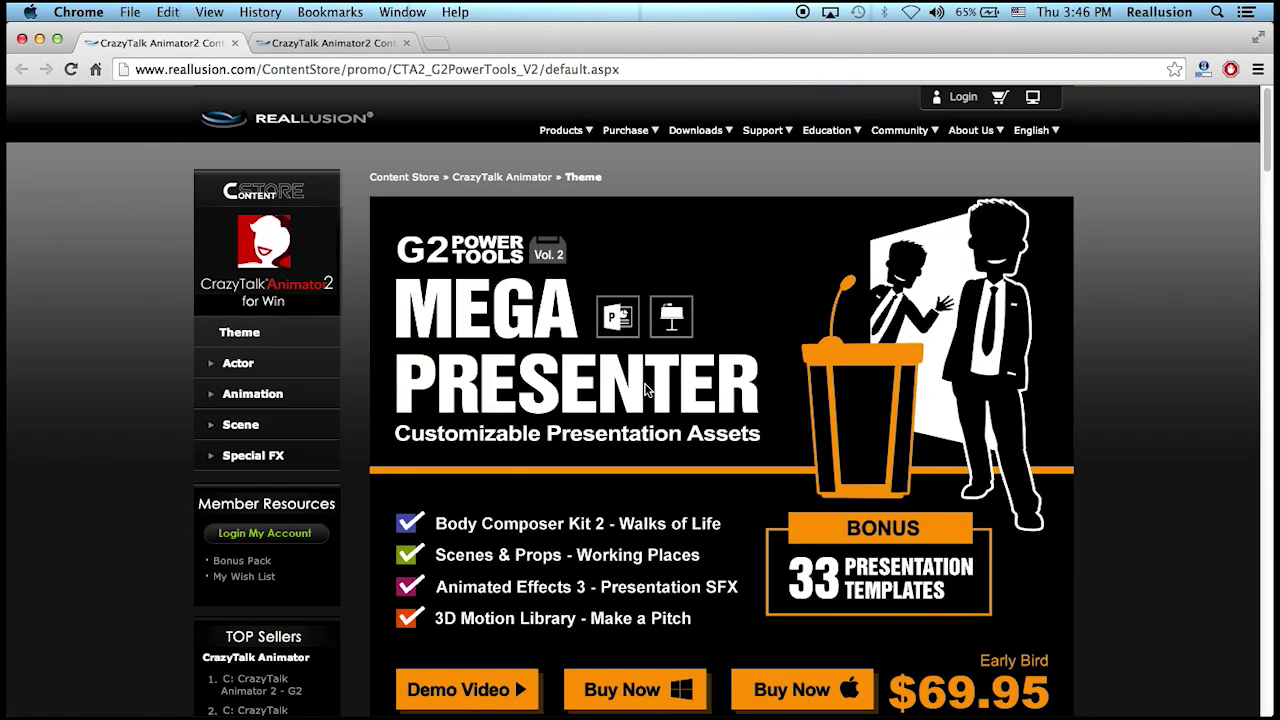
left_click(382, 44)
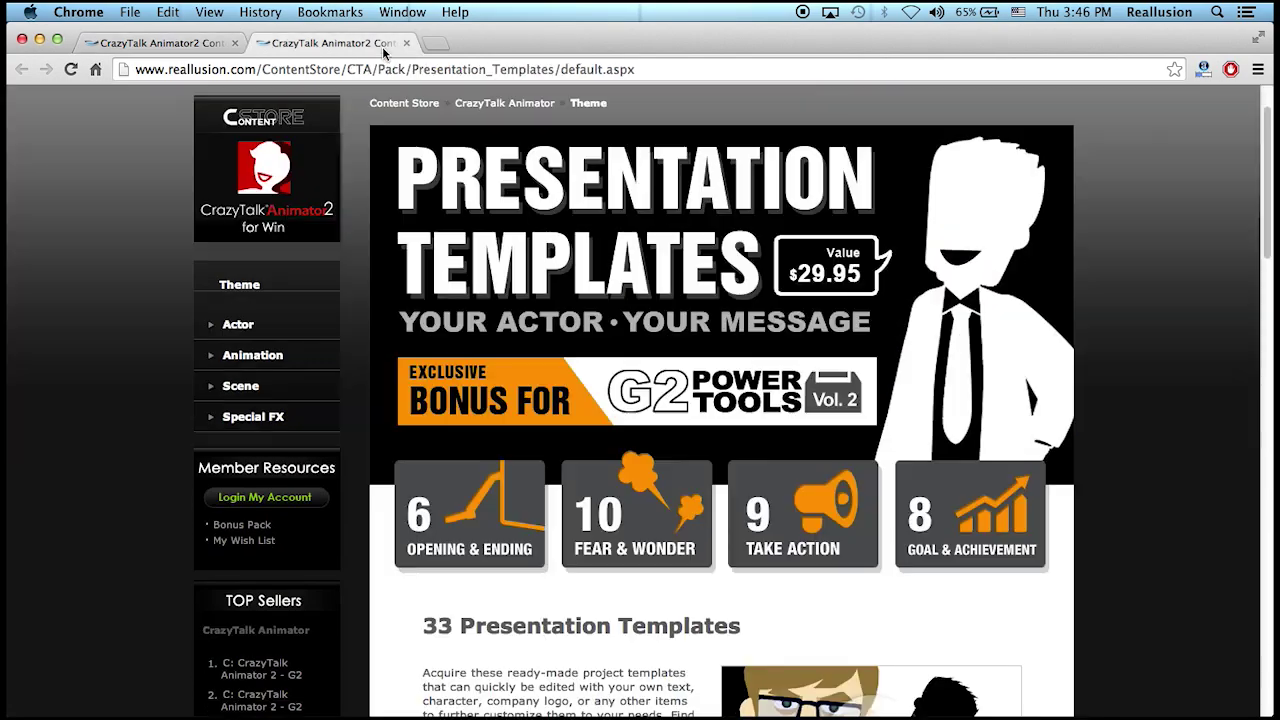
scroll(1140, 350, "down", 3)
Step: Switch to CrazyTalk Animator and browse the Opening & Ending, Goal & Achievement and Fear & Wonder project template folders
left_click(859, 438)
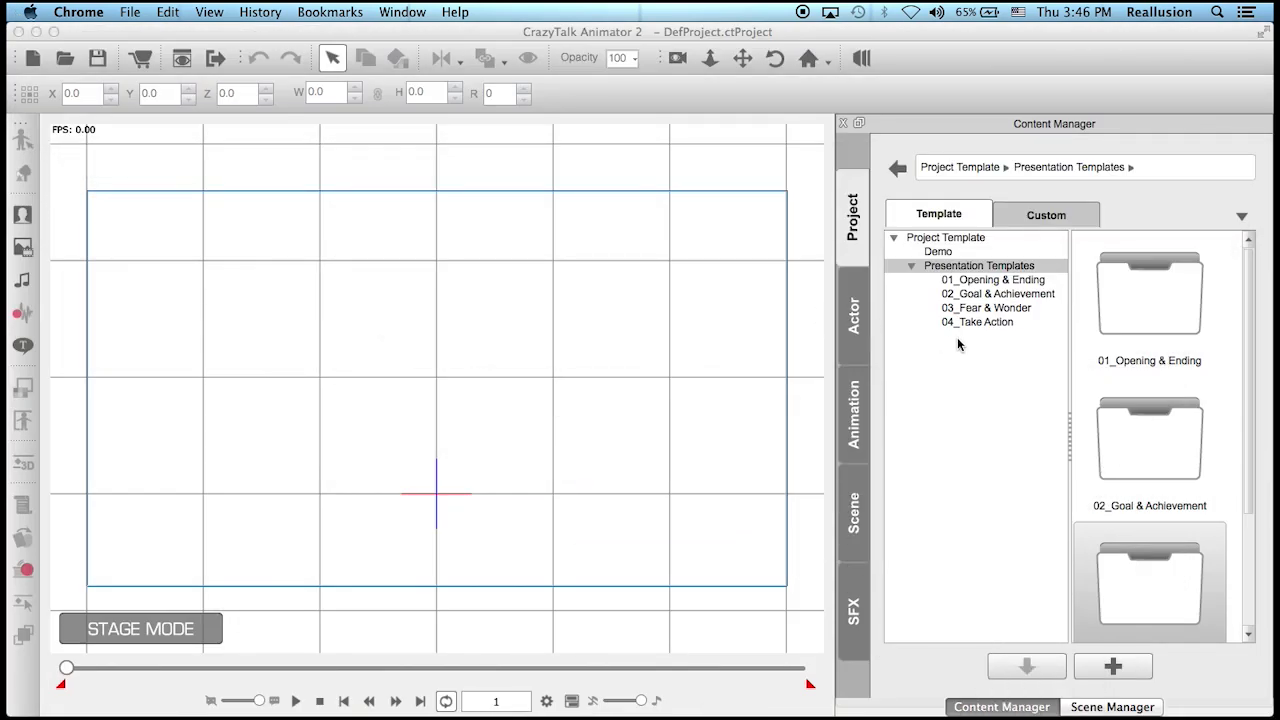
left_click(982, 282)
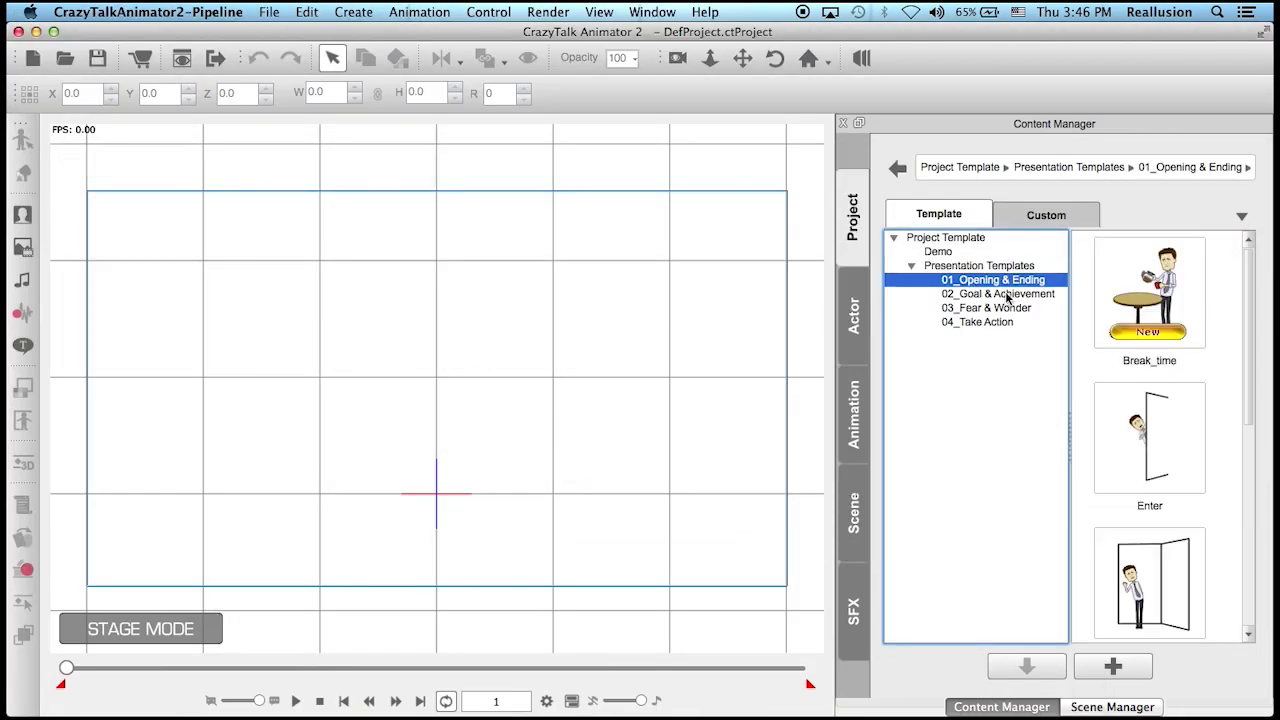
left_click_drag(1250, 321, 1243, 437)
scroll(1243, 437, "down", 2)
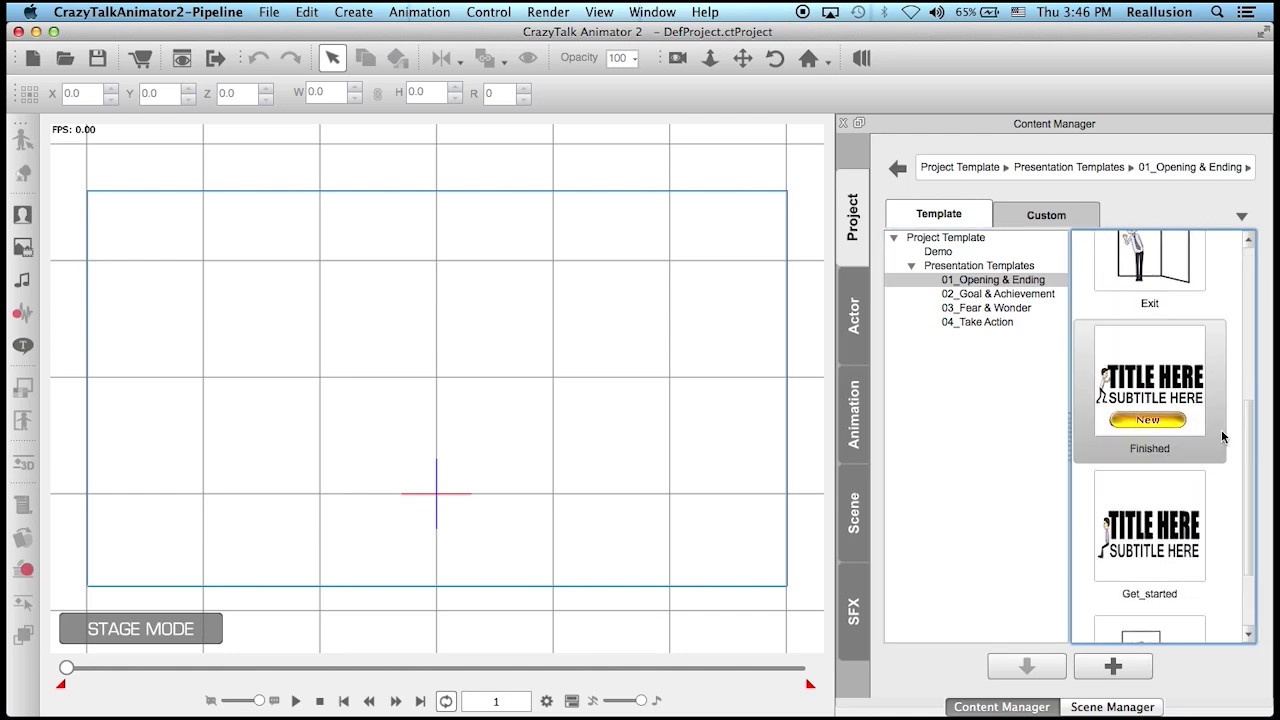
left_click(1030, 294)
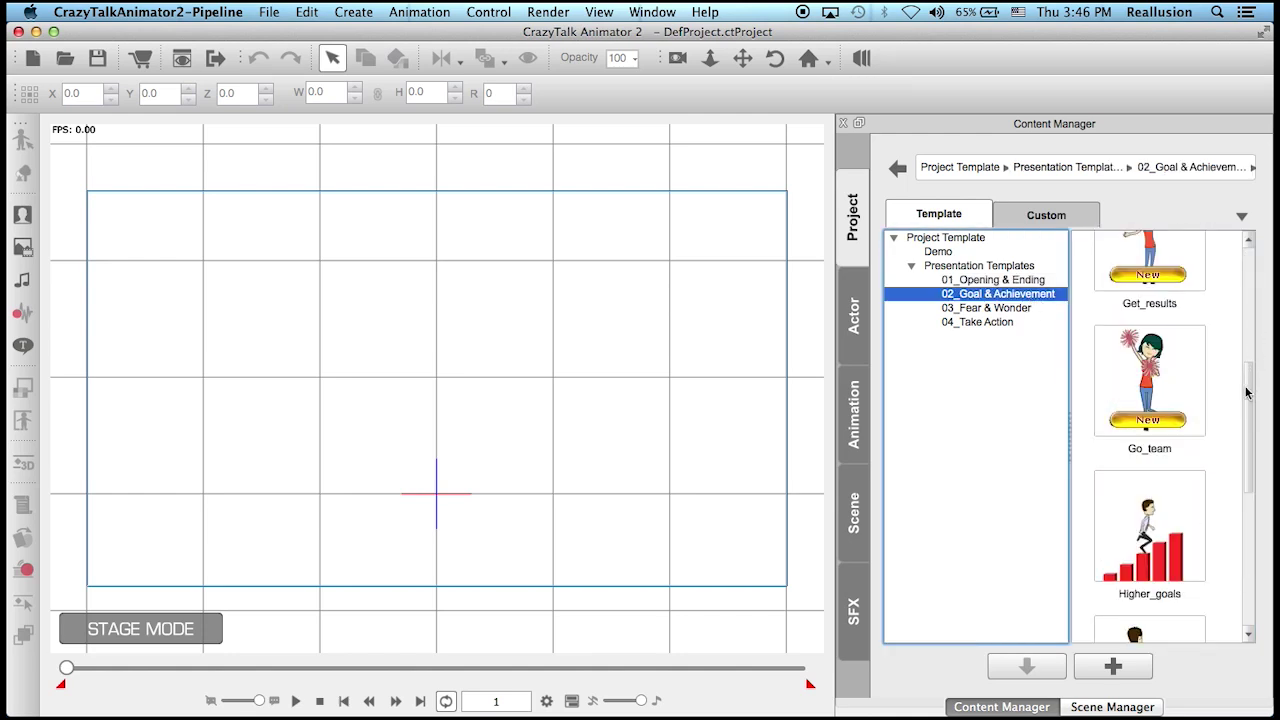
scroll(1246, 393, "up", 5)
left_click(1007, 316)
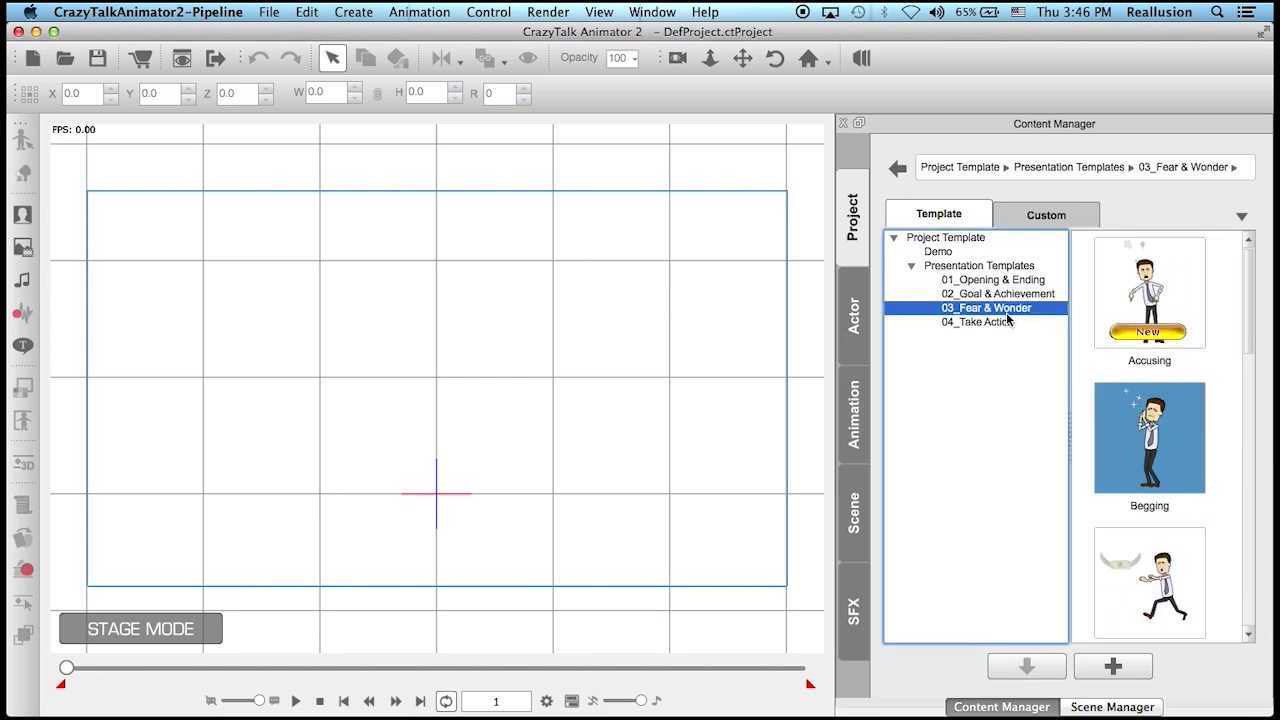
left_click_drag(1250, 328, 1273, 291)
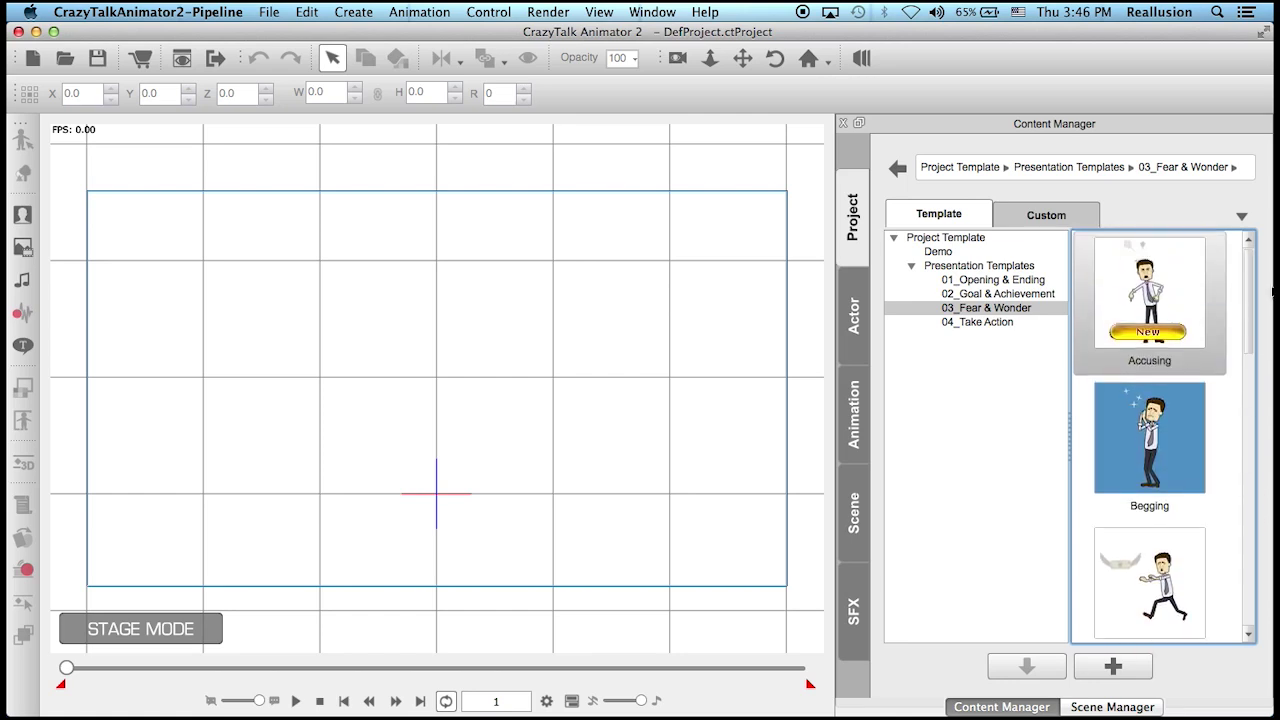
Step: Load the Enter project template from the 01_Opening & Ending folder
left_click(1007, 283)
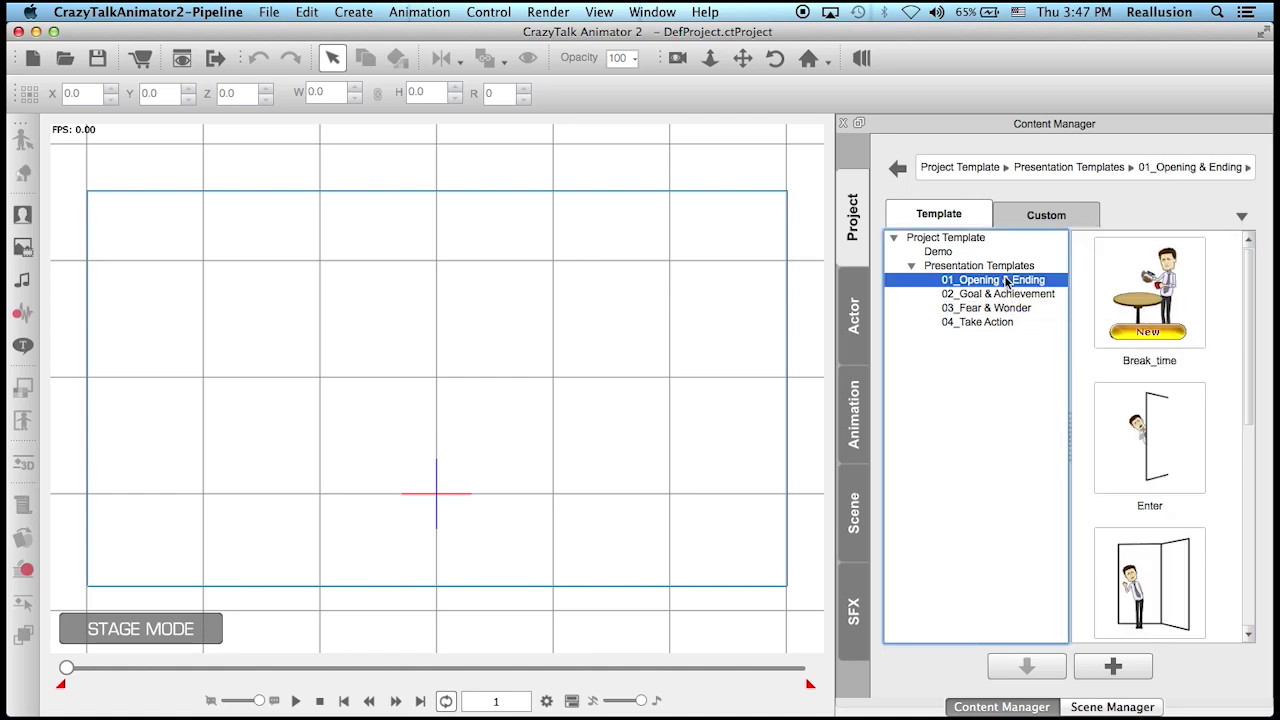
left_click_drag(1251, 348, 1247, 365)
double_click(1166, 376)
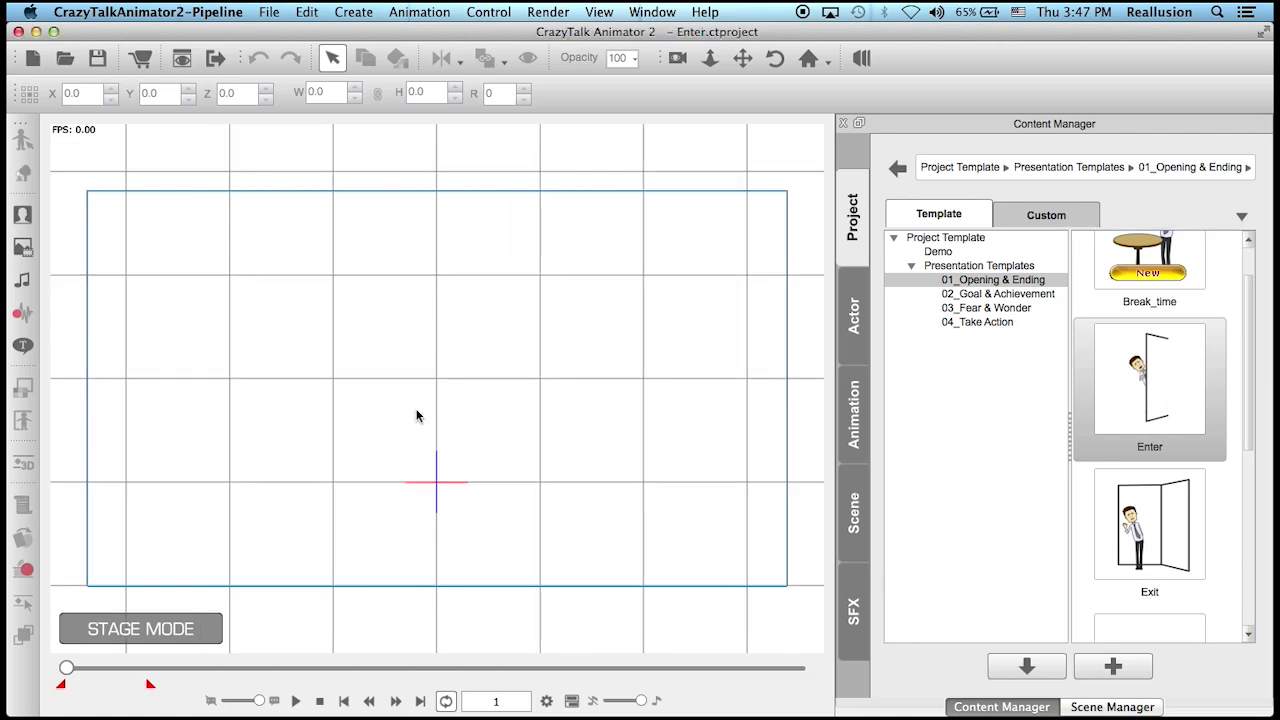
Step: Play the Enter project's animation and pause it at frame 156 with nothing selected on the stage
left_click(296, 701)
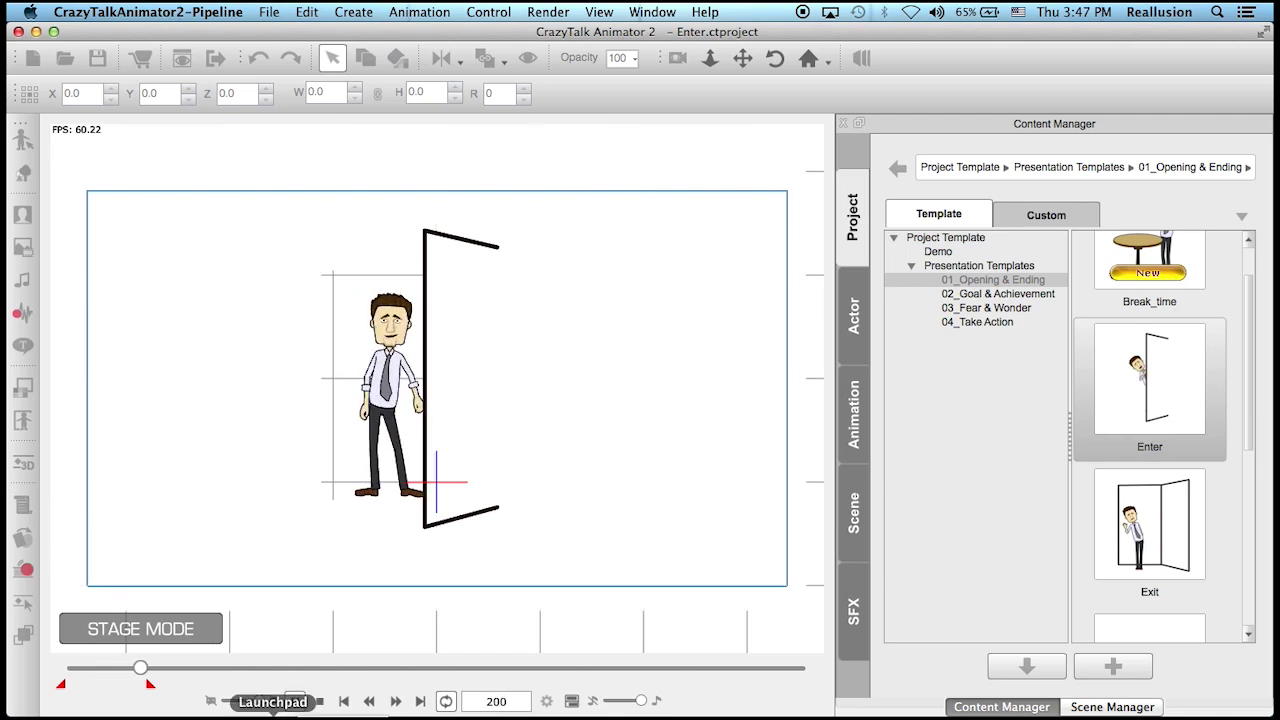
left_click(321, 703)
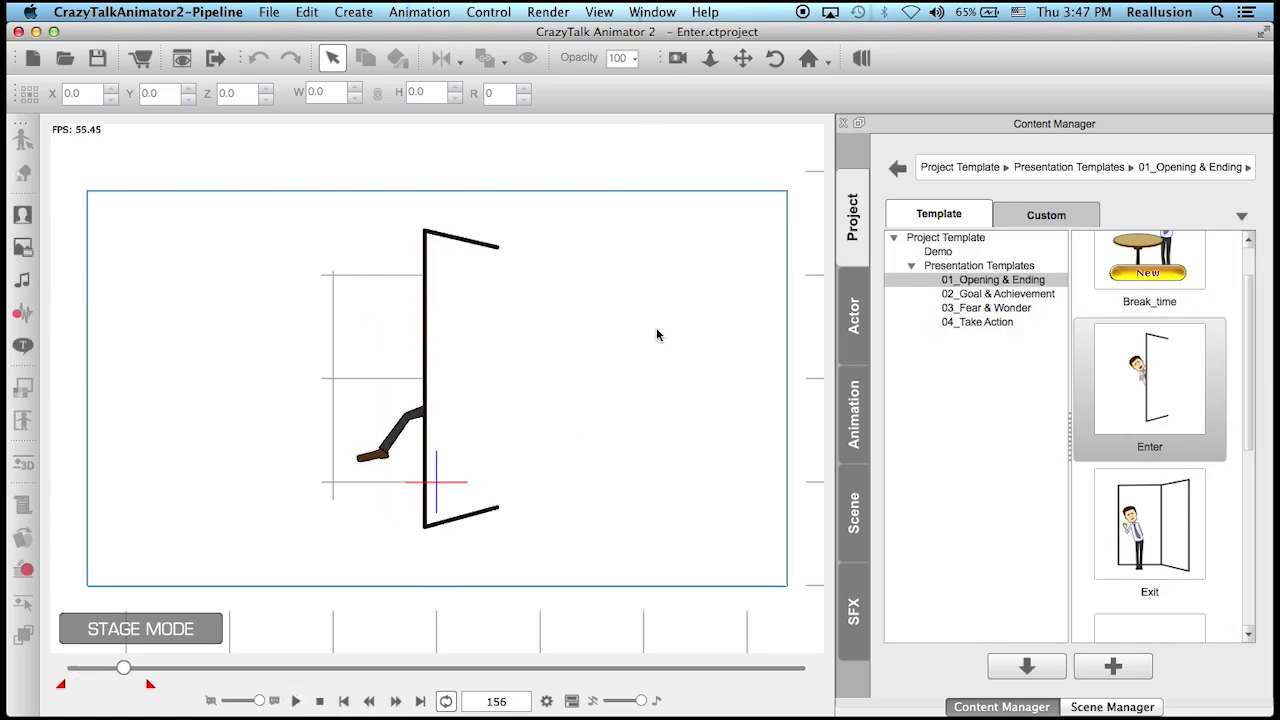
left_click(667, 314)
left_click(667, 310)
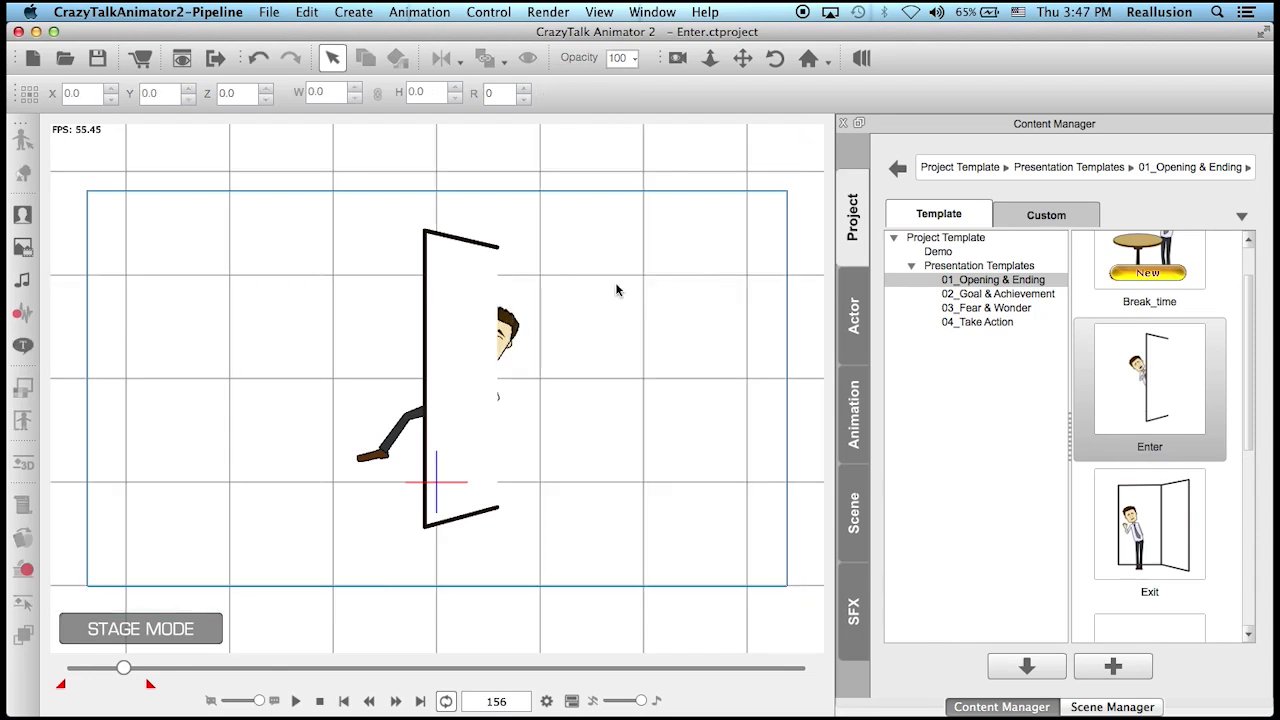
Step: Play the animation on to frame 195, where the man stands in front of the door, and select him
left_click(296, 701)
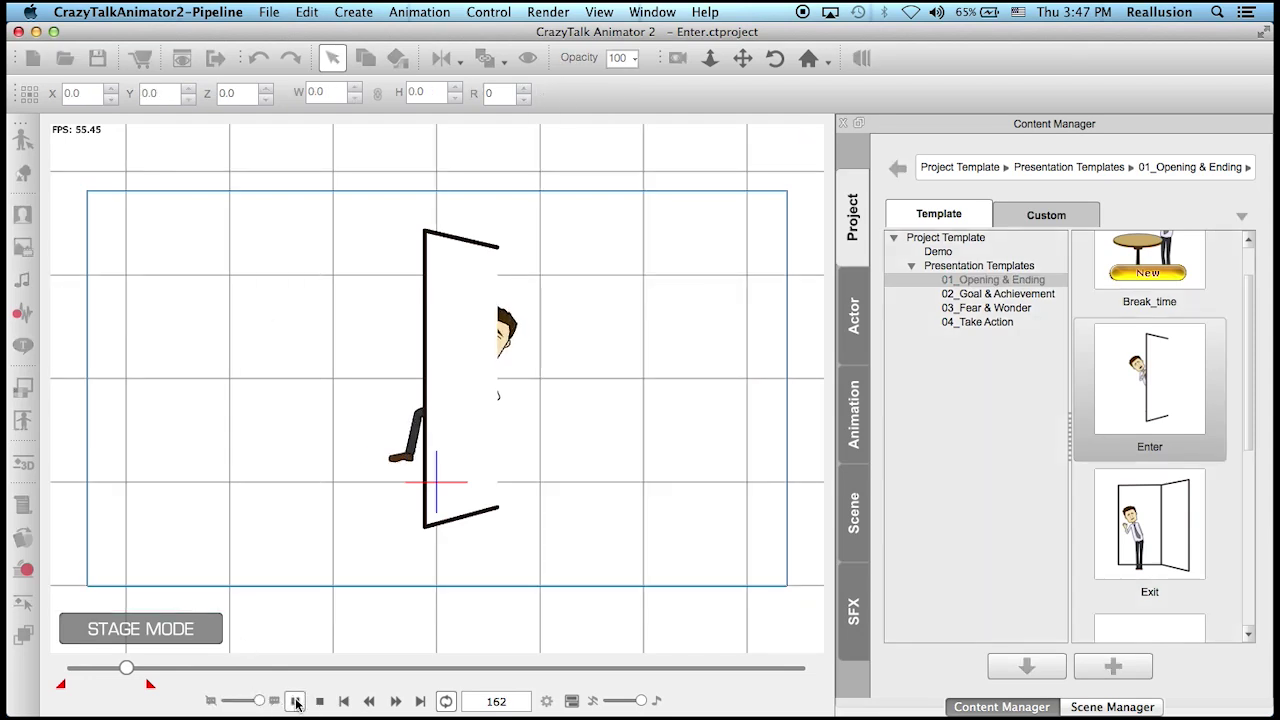
left_click(296, 701)
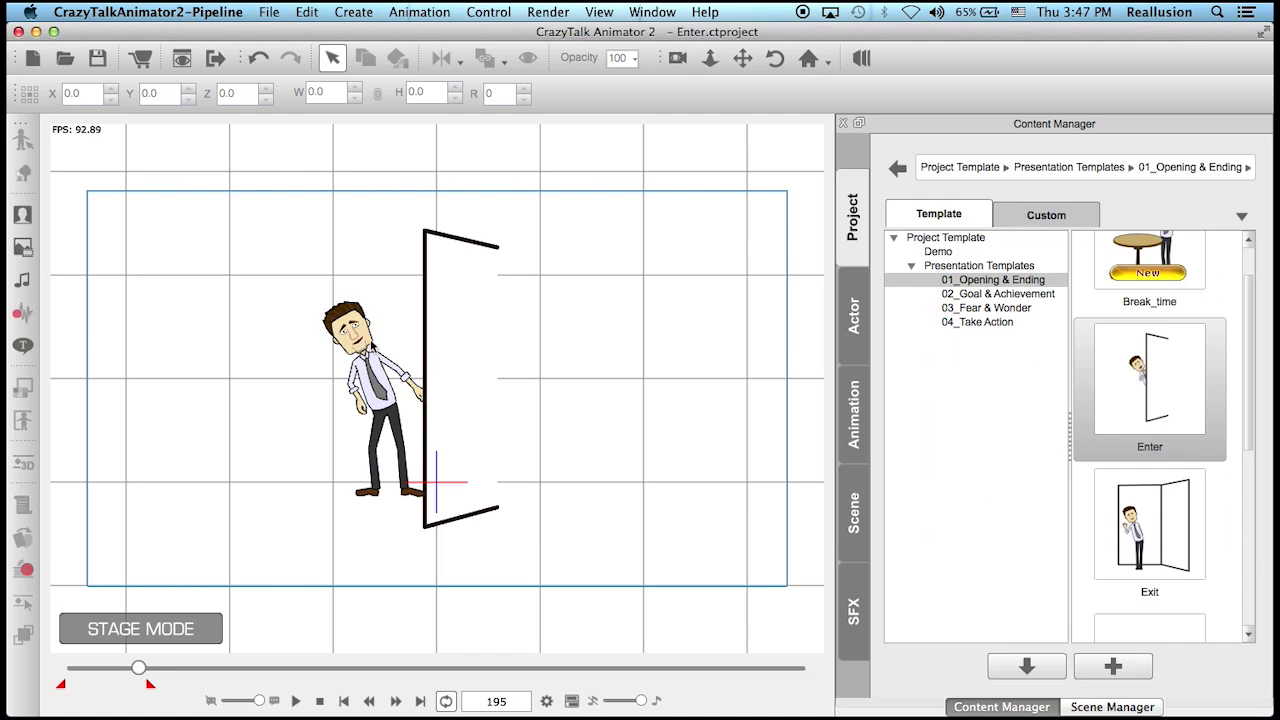
left_click(371, 346)
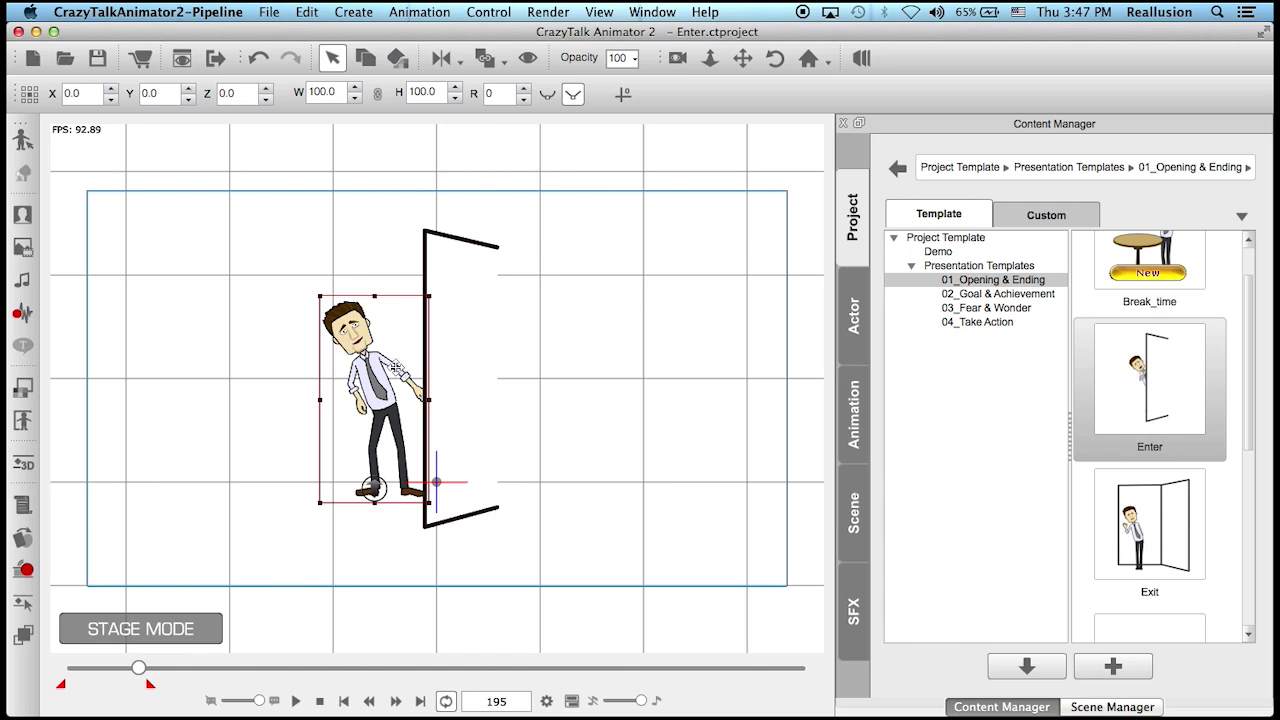
Step: Replace the man in front of the door with the Steve Jobs character from the custom Actor character library
left_click(855, 313)
scroll(1248, 305, "up", 2)
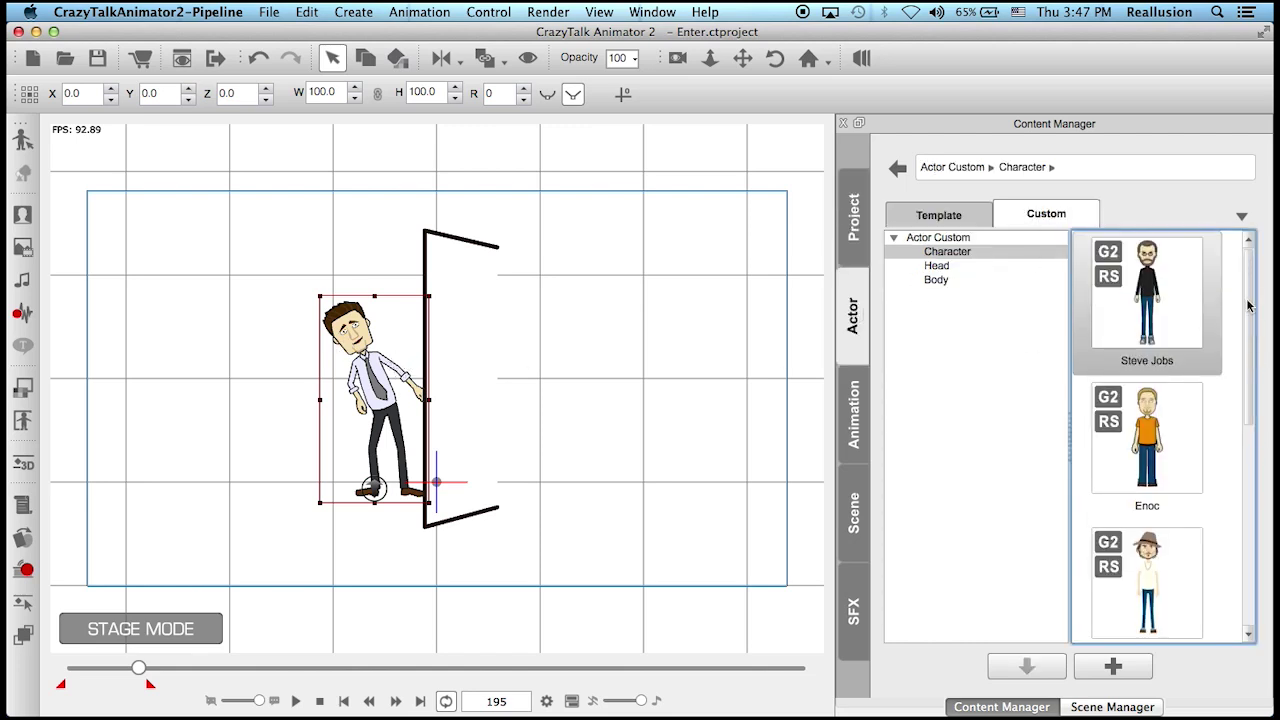
left_click(1130, 303)
left_click_drag(1157, 303, 358, 368)
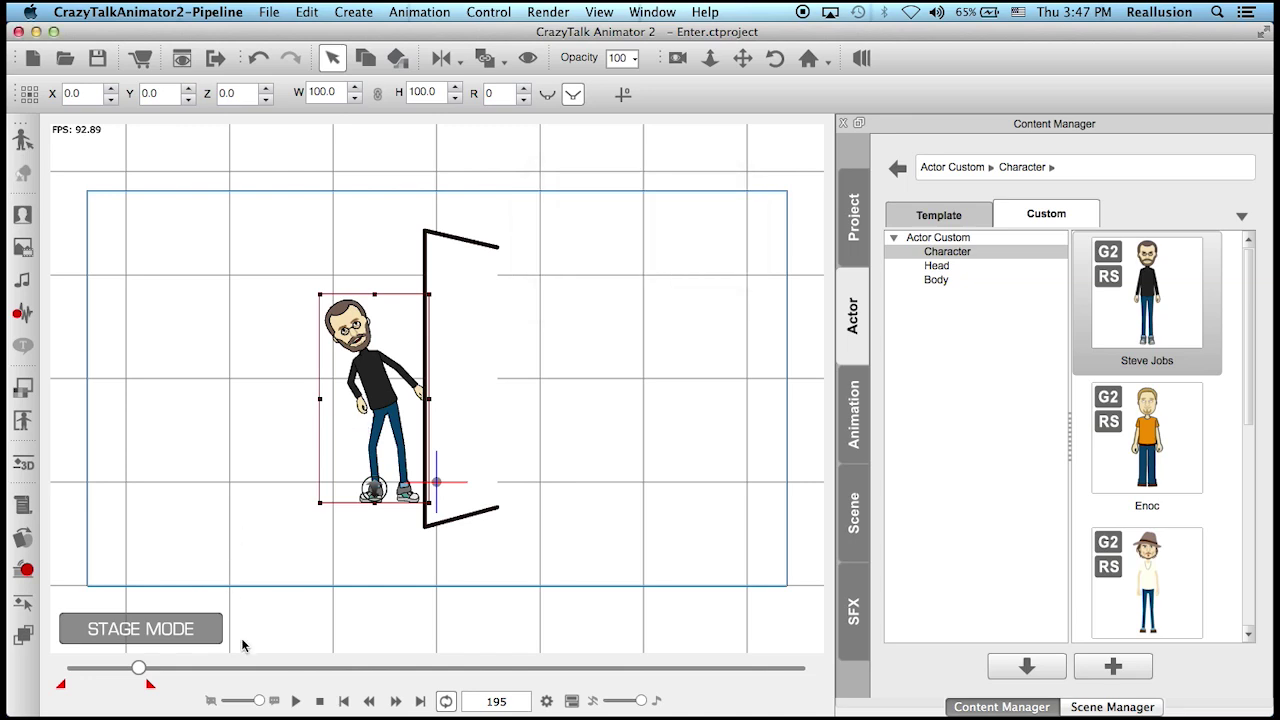
Step: Play the animation from the first frame to check the replaced character, stop it, and move to frame 126
left_click(319, 701)
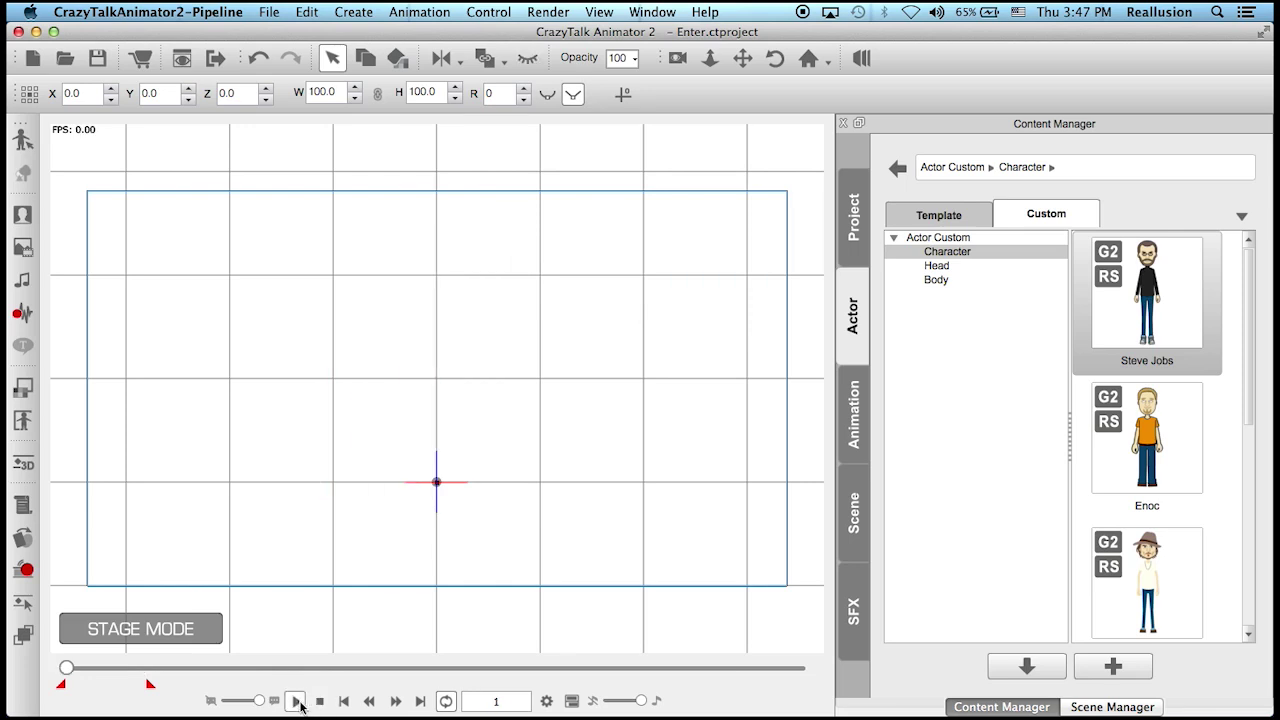
left_click(295, 701)
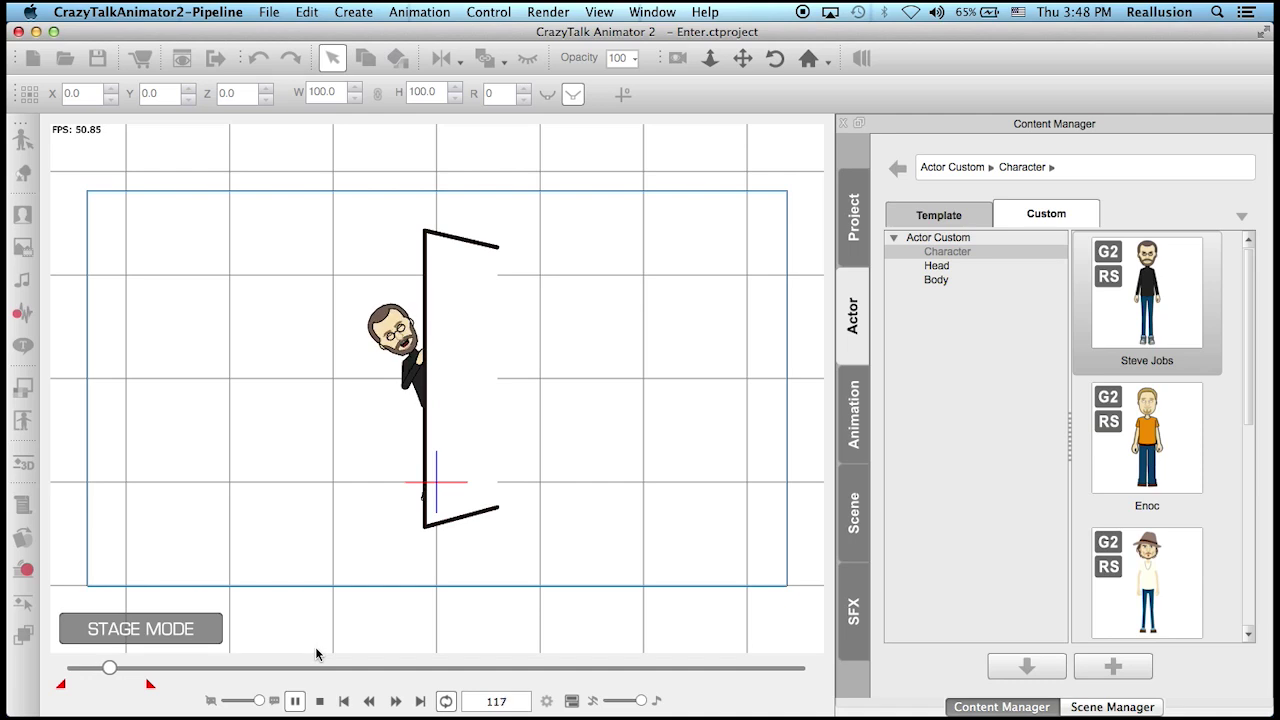
left_click(316, 702)
left_click_drag(70, 673, 113, 670)
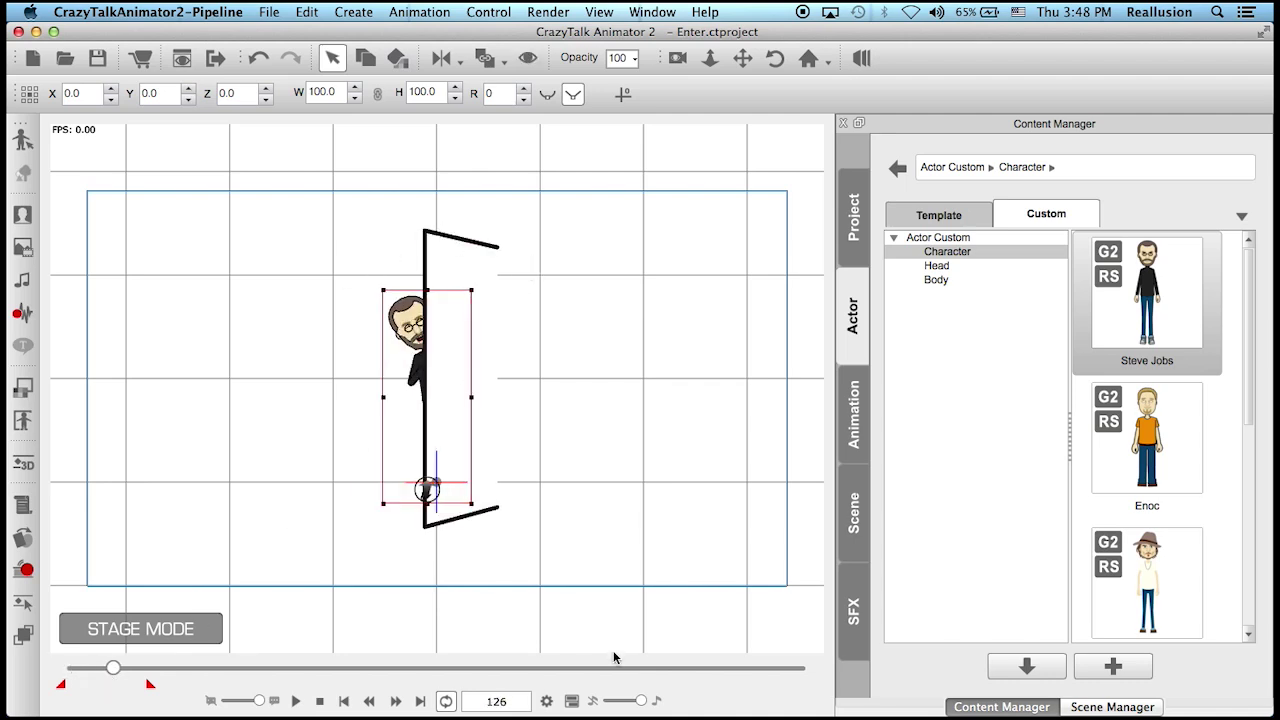
Step: Set the project's background color to black in the project settings
left_click(547, 701)
left_click(777, 231)
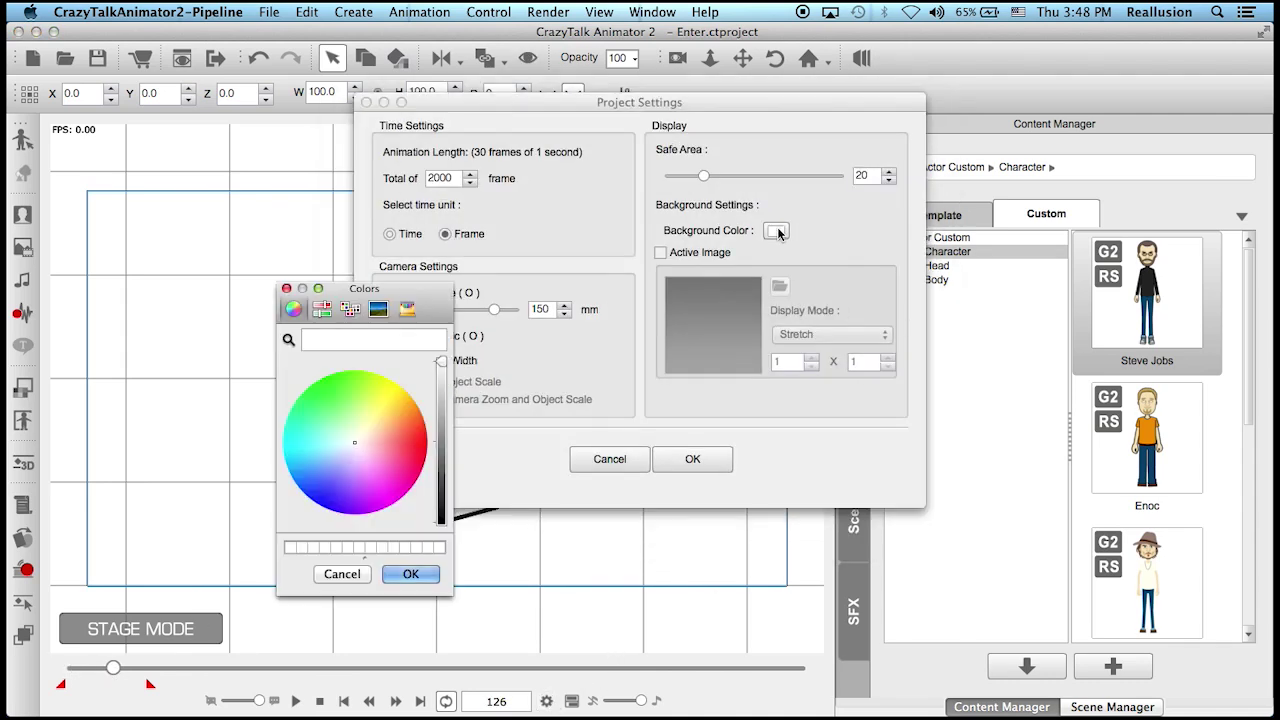
left_click_drag(438, 362, 428, 532)
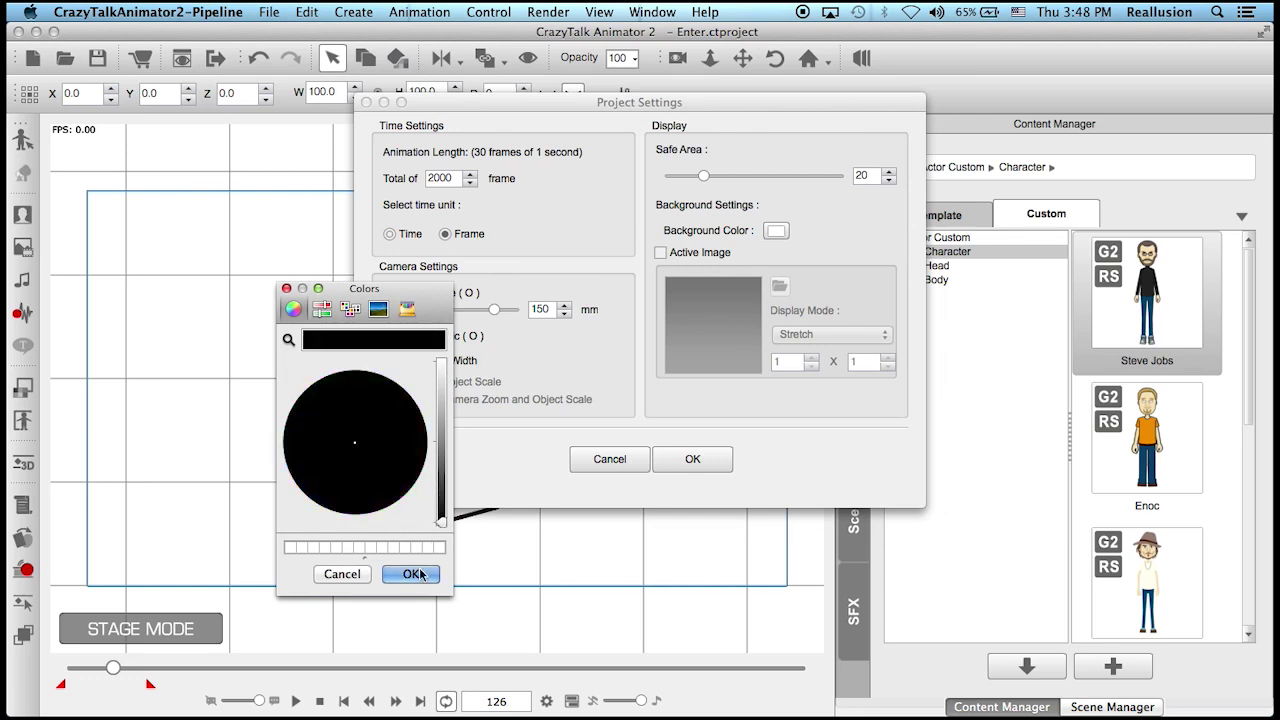
left_click(420, 574)
left_click(692, 459)
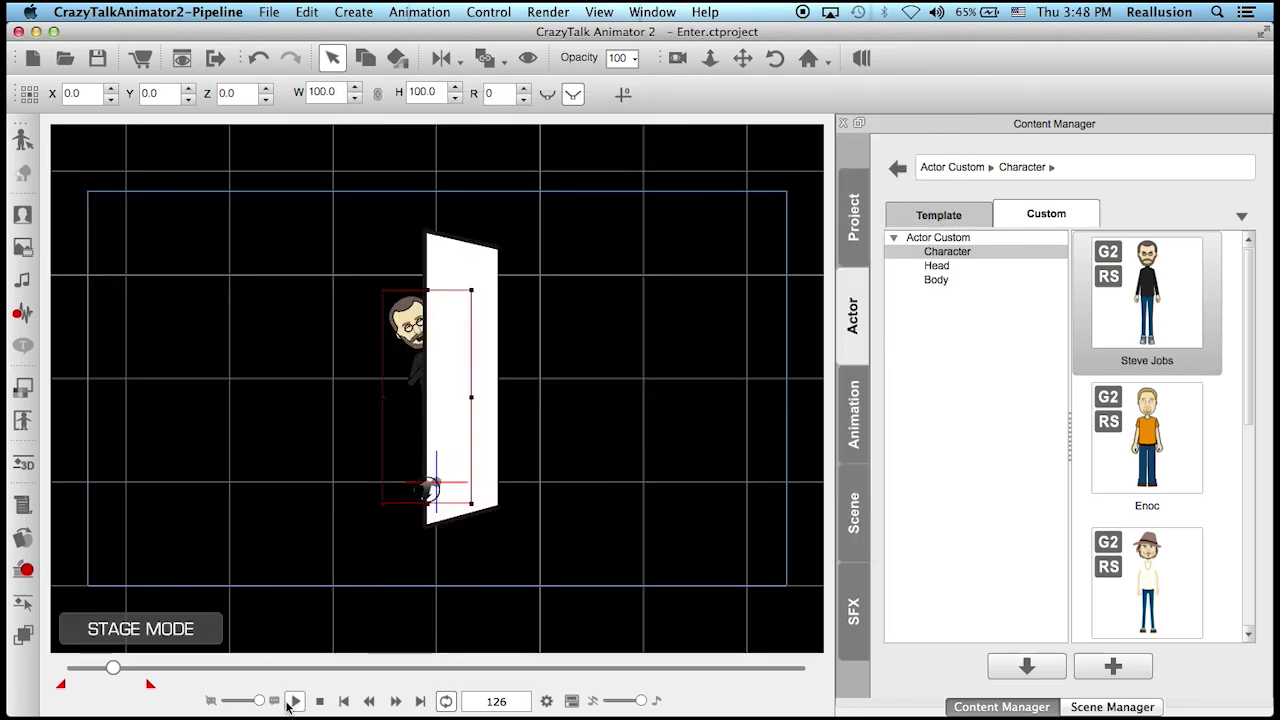
Step: Play the animation on to frame 194, pause it, and select the character together with the door
left_click(294, 701)
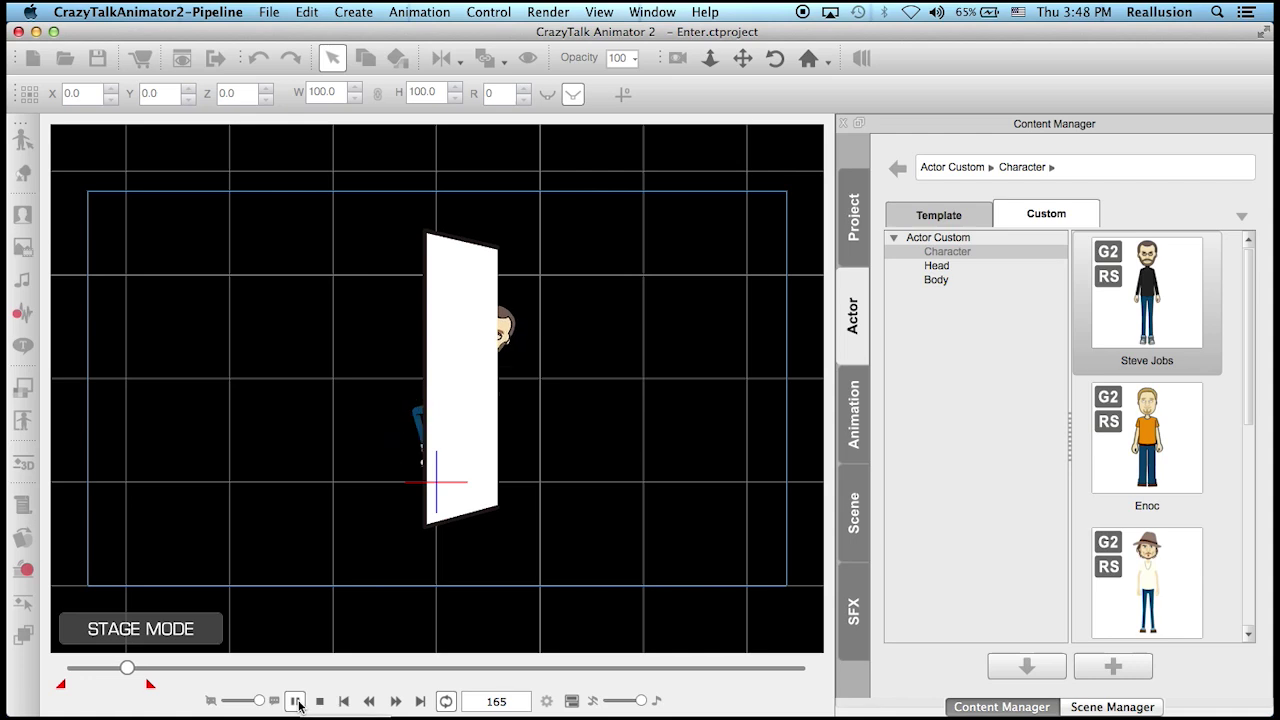
left_click(296, 701)
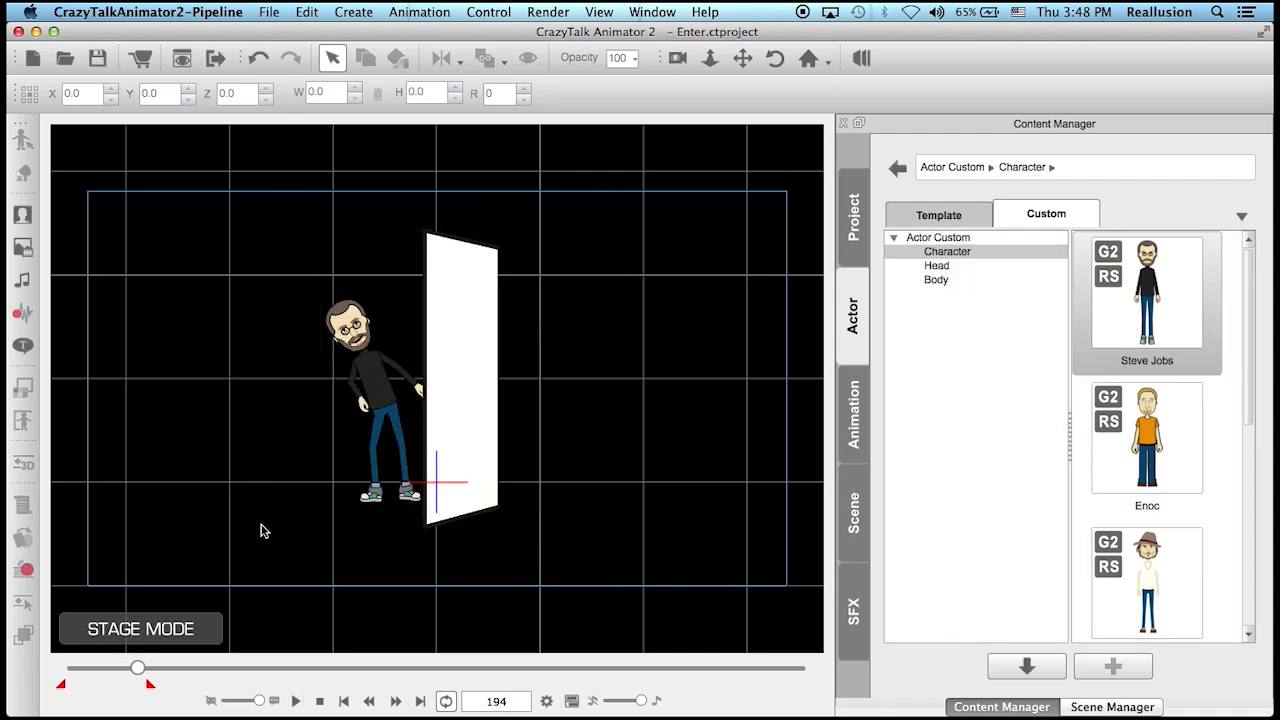
left_click(557, 213)
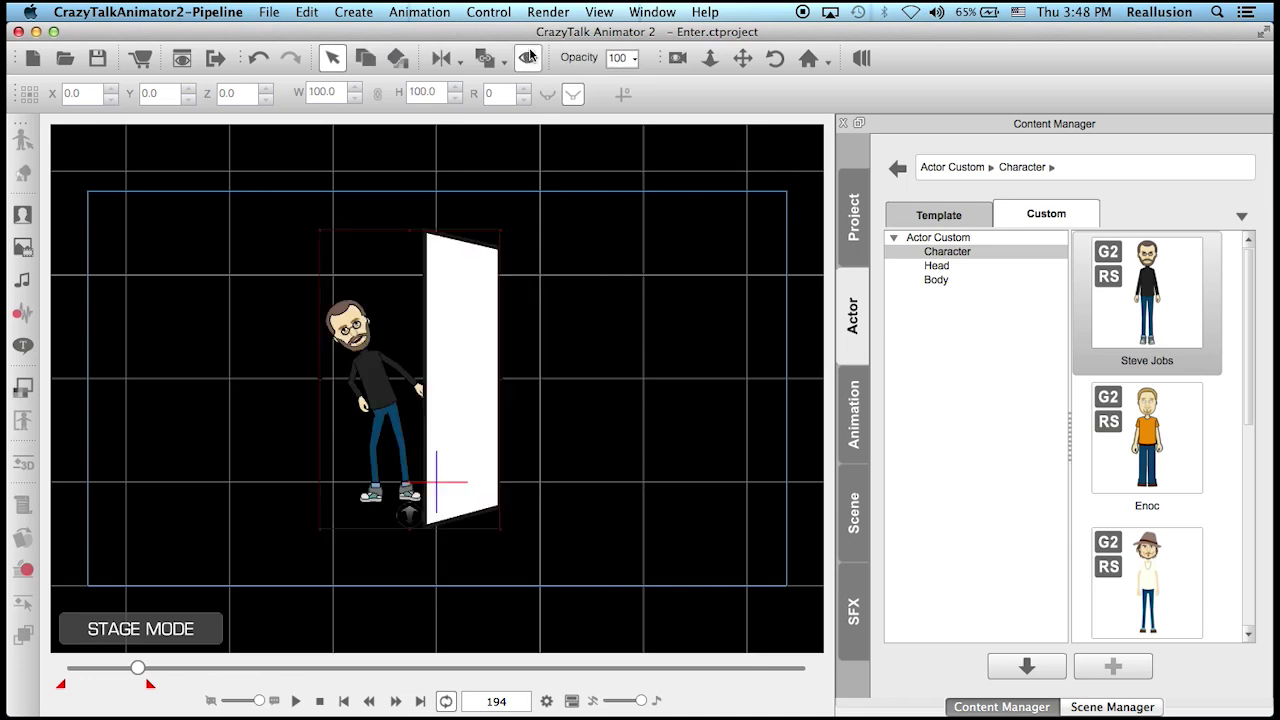
Step: Export the selected character and door as an animated GIF with Quick Capture, using the Once looping option, and close the capture settings
left_click(560, 14)
mouse_move(636, 132)
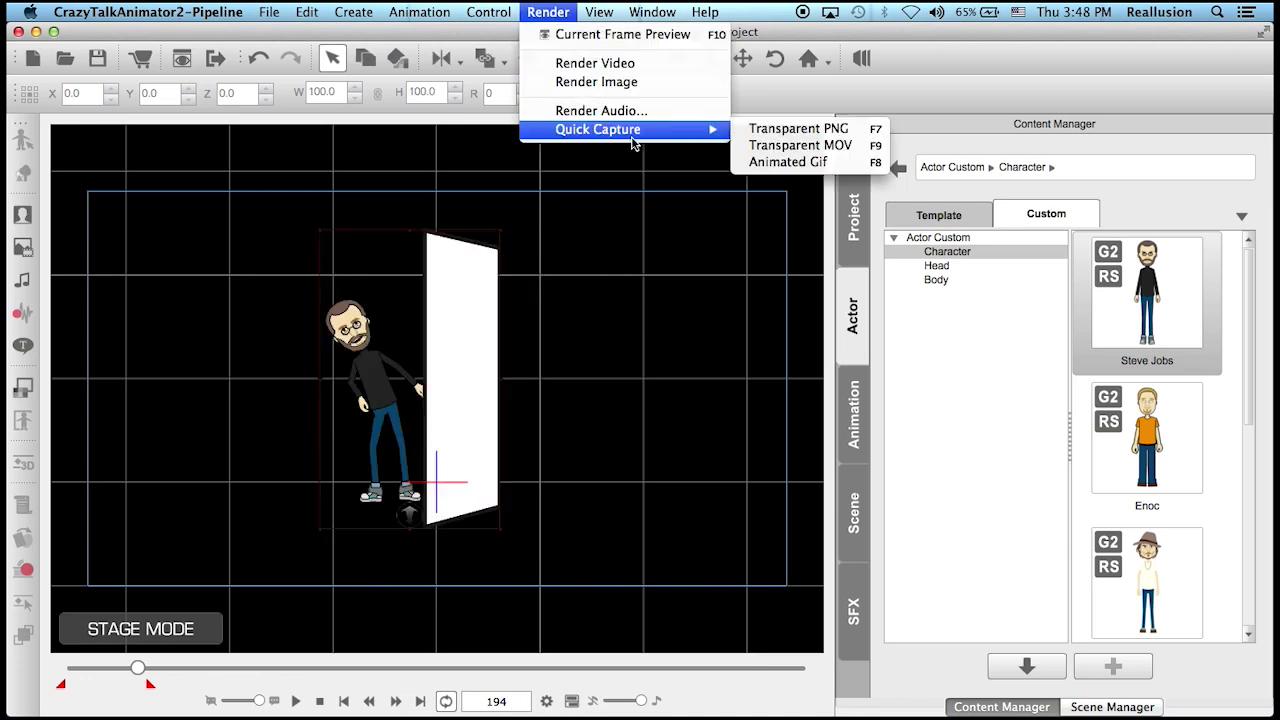
left_click(790, 162)
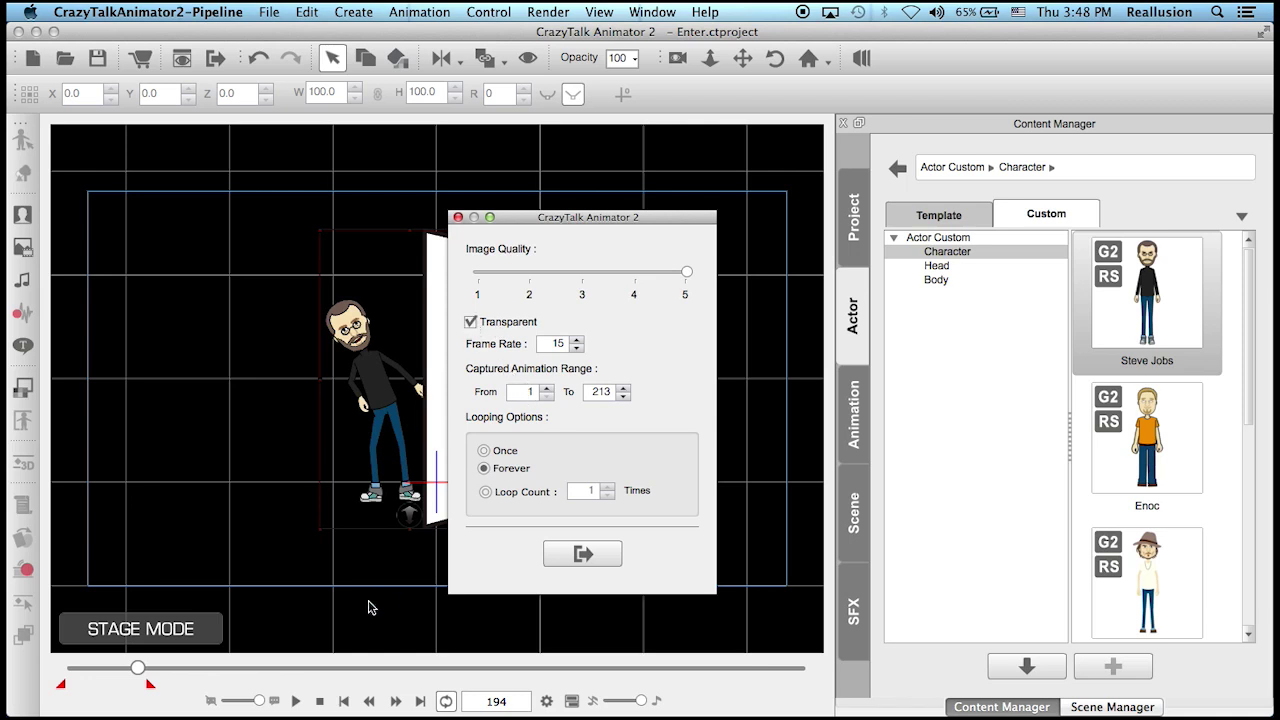
left_click(421, 701)
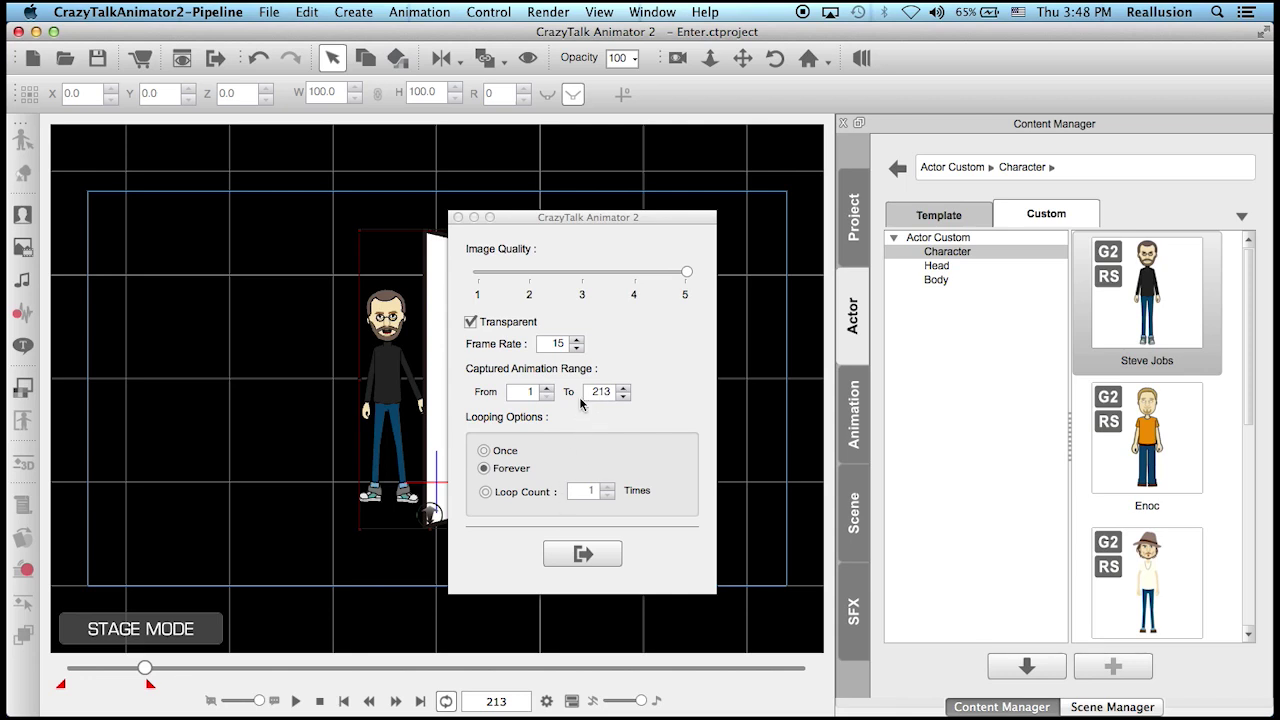
left_click(486, 452)
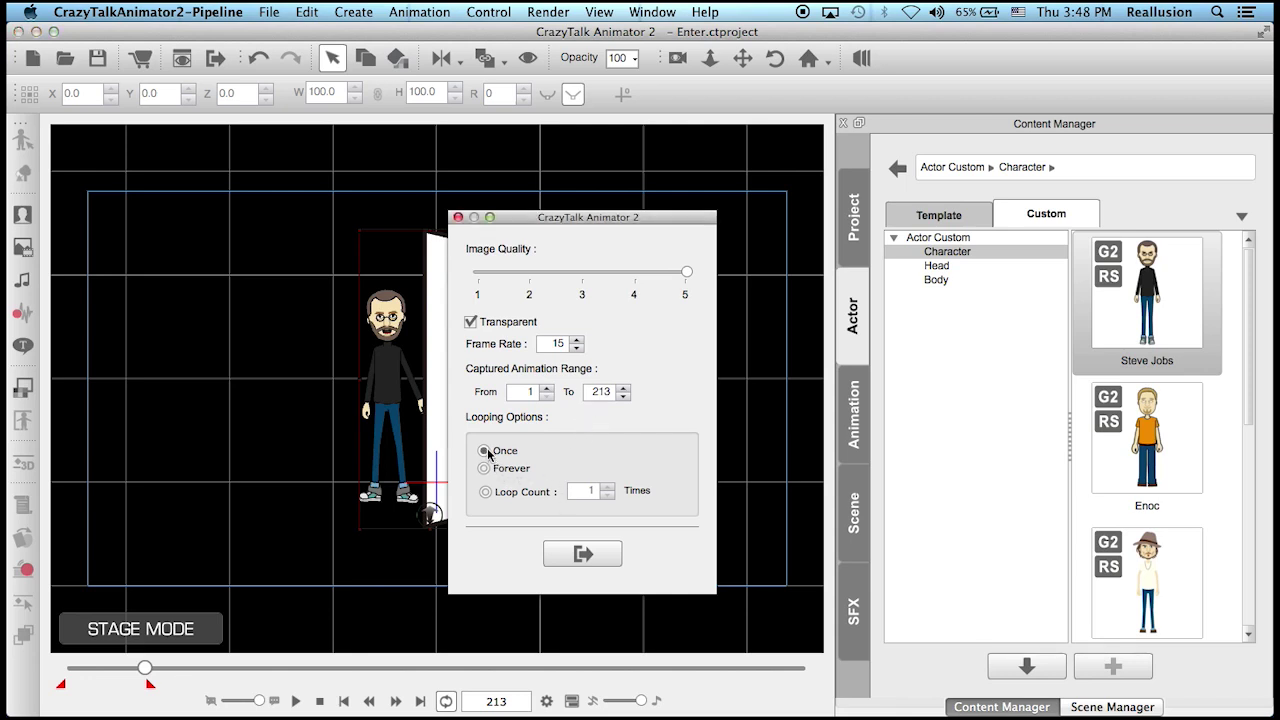
left_click(588, 558)
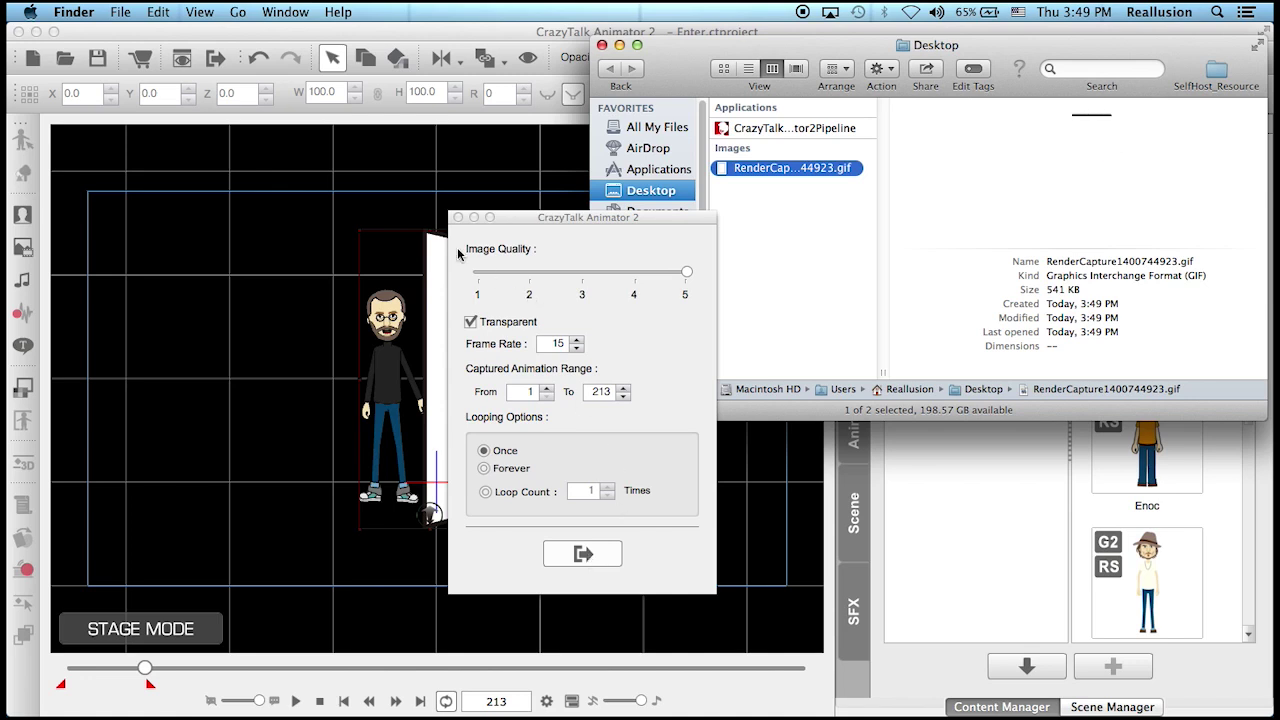
left_click(457, 218)
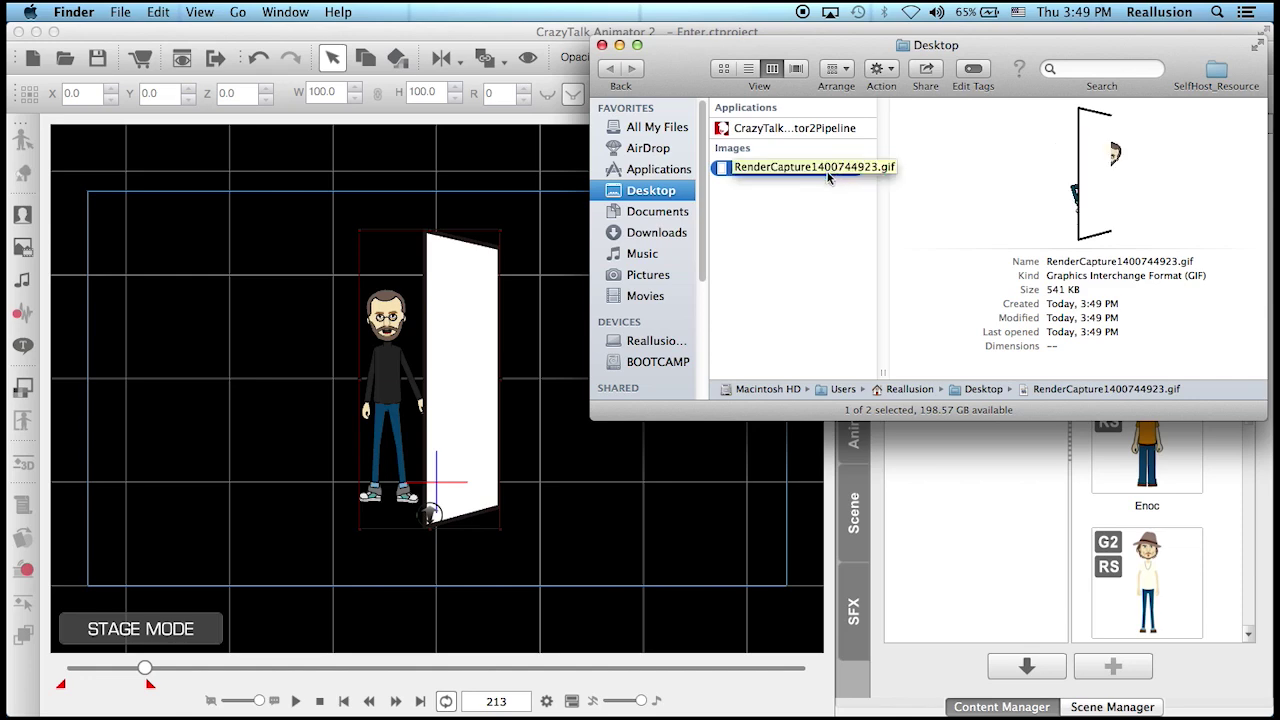
Step: Switch to Keynote and place RenderCapture1400744923.gif from the Desktop in the empty area beside the photo on slide 2
left_click(36, 31)
left_click(921, 715)
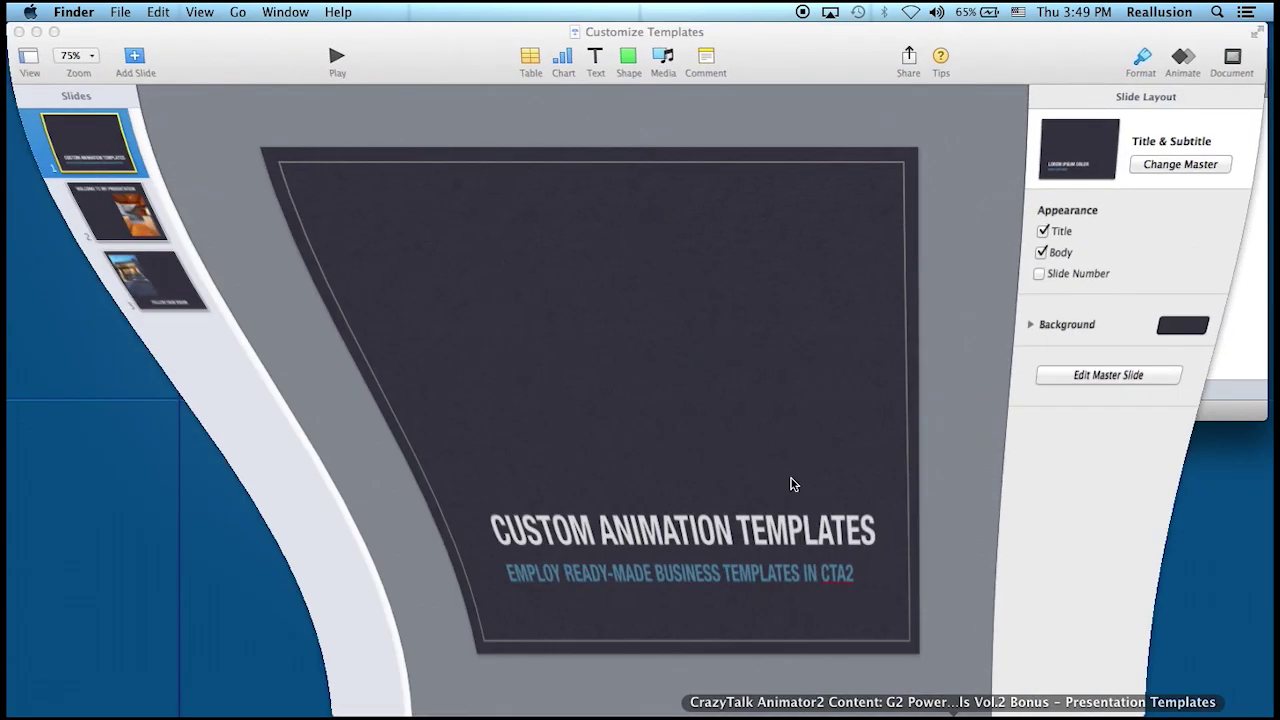
left_click(101, 240)
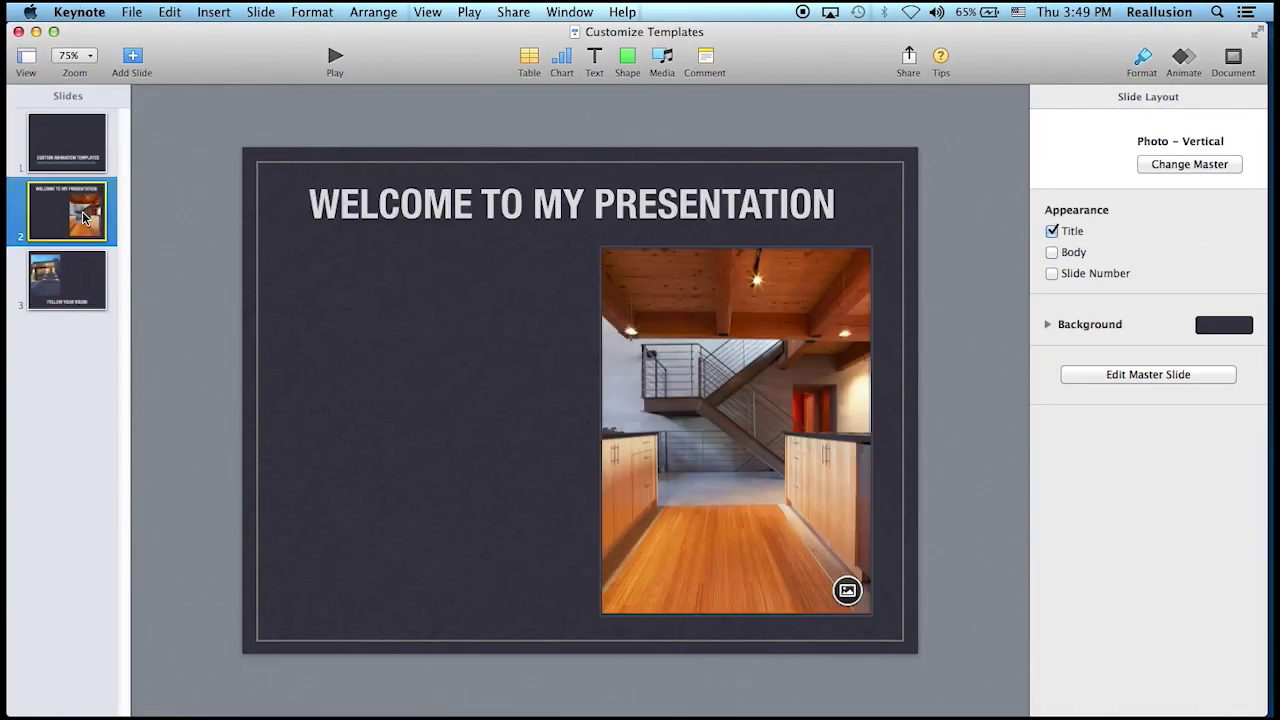
left_click(214, 714)
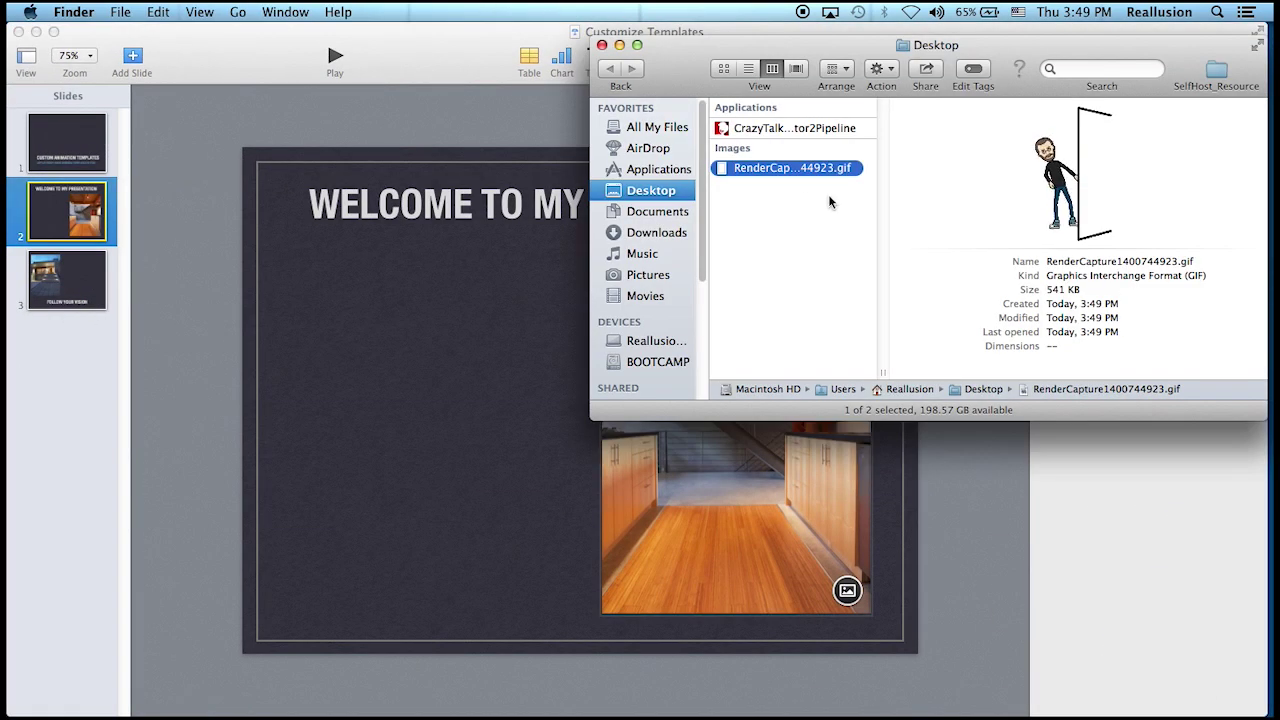
left_click_drag(810, 168, 500, 411)
left_click(474, 443)
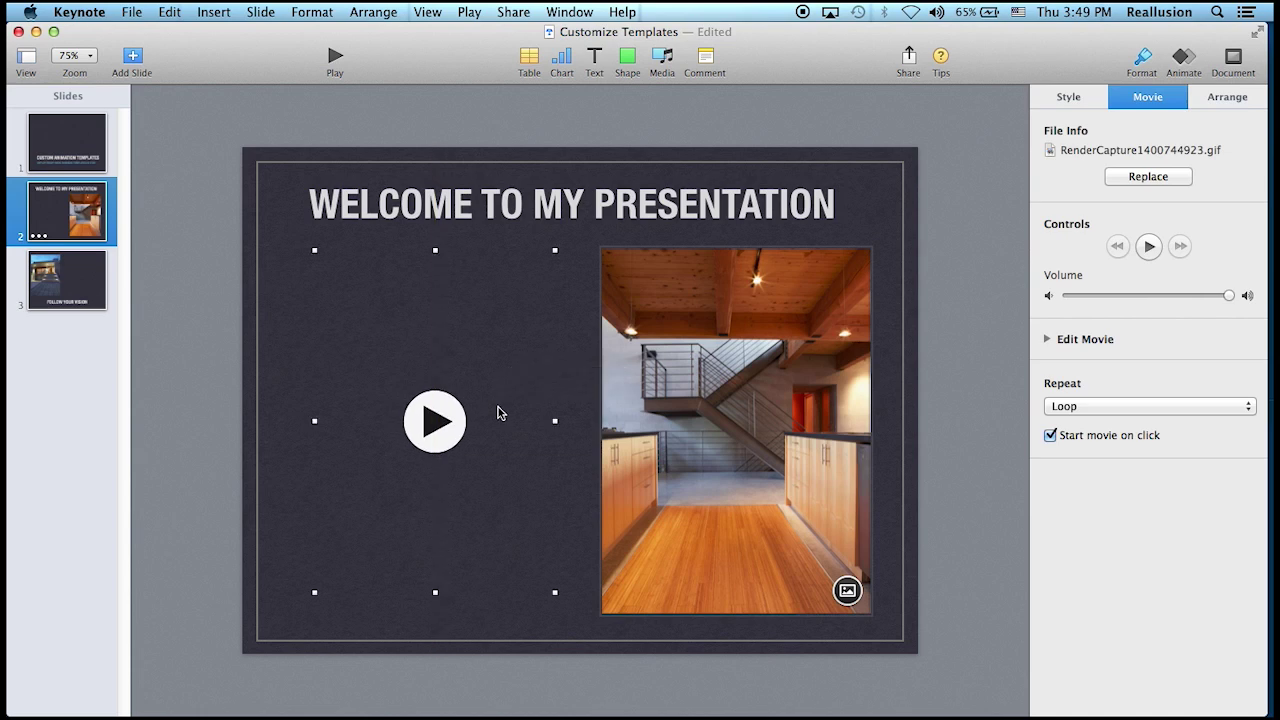
Step: Preview the placed GIF on the slide and set its movie repeat option to None
left_click(440, 422)
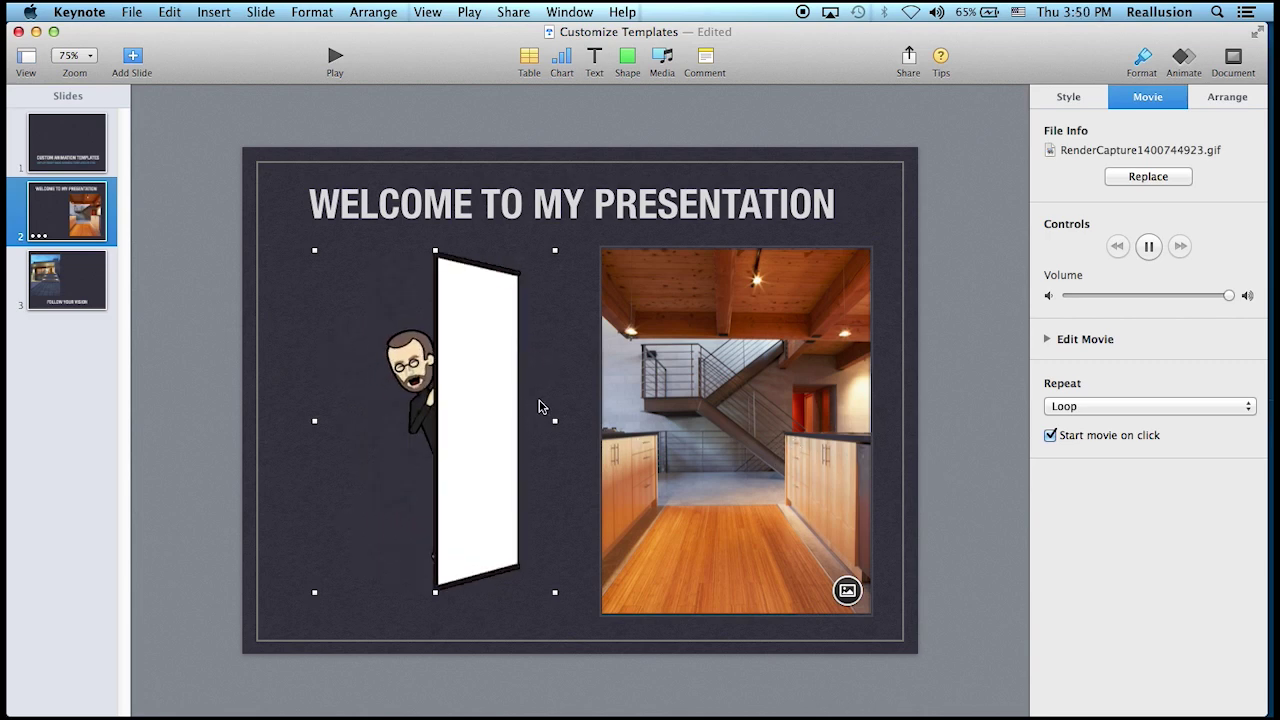
left_click(1094, 406)
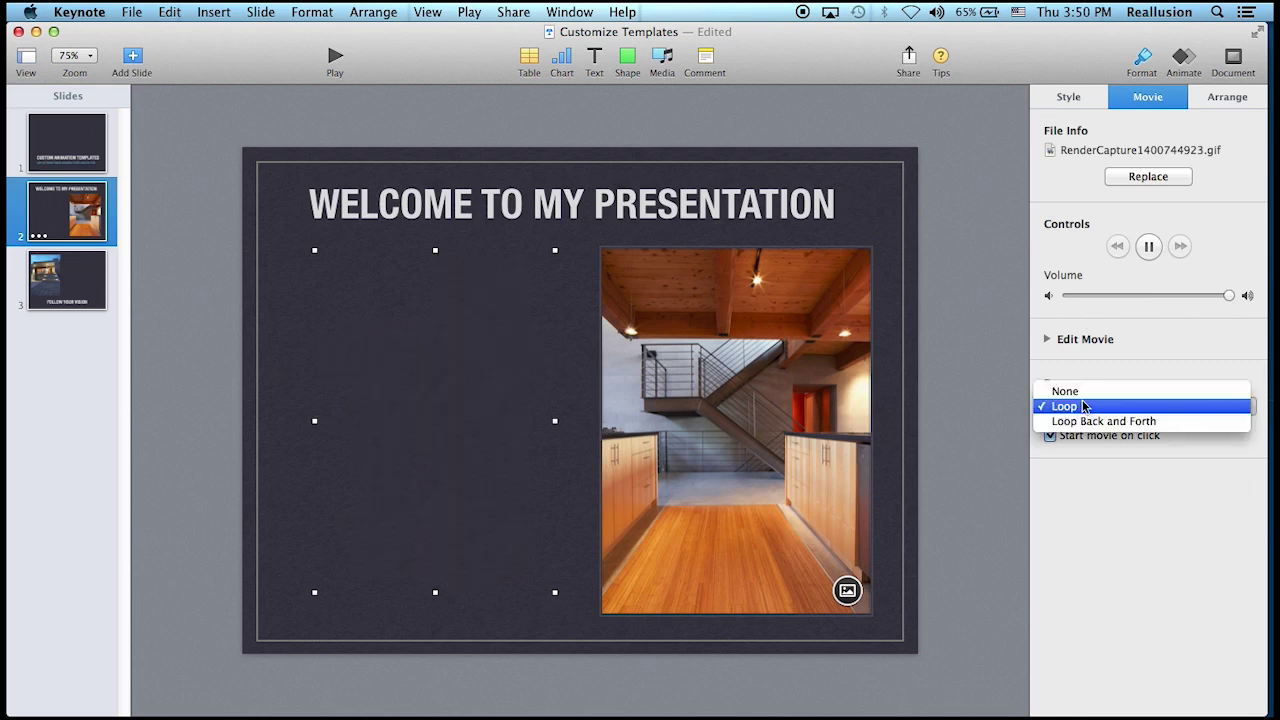
left_click(1080, 391)
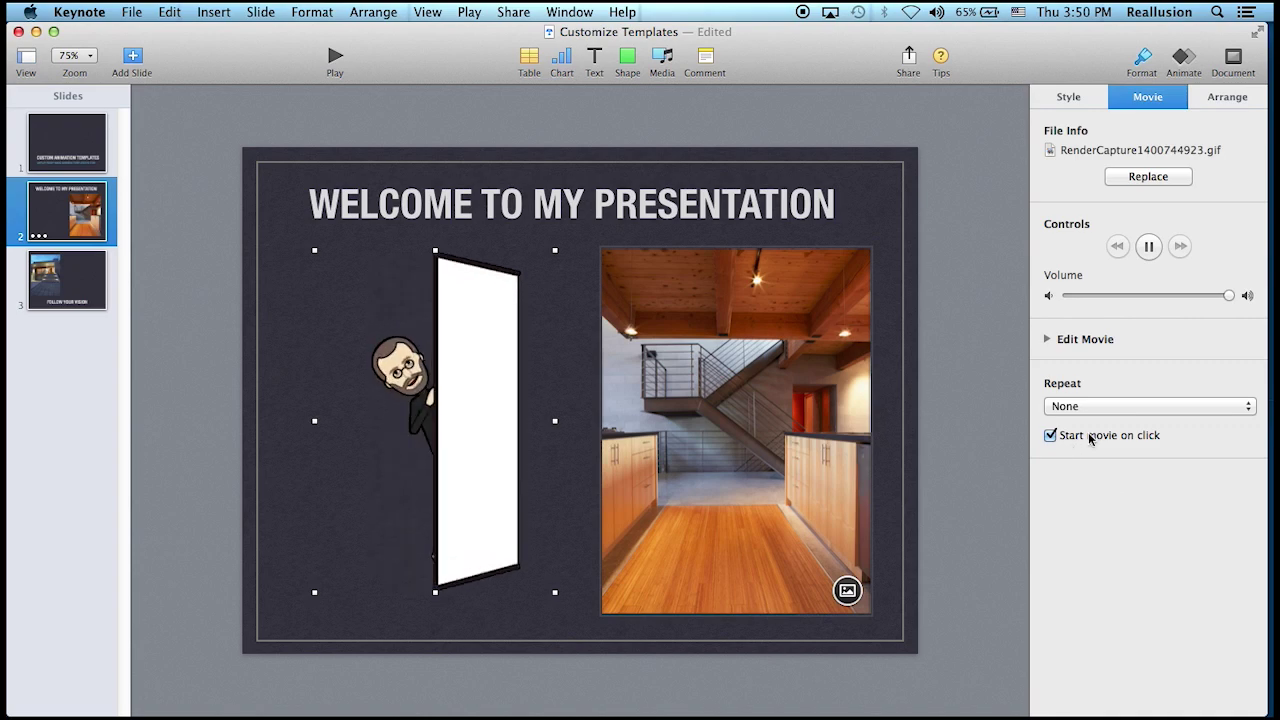
Step: Run the slideshow from slide 2, start the door animation, and exit the presentation
left_click(335, 57)
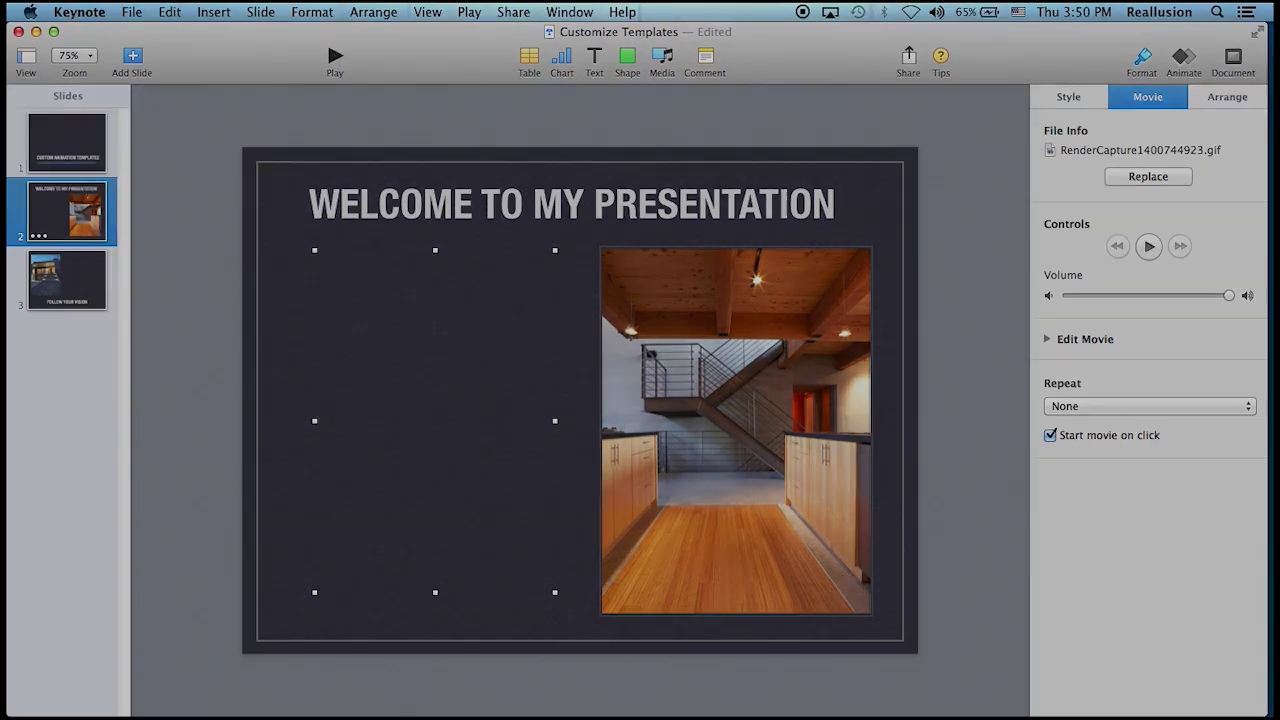
left_click(463, 350)
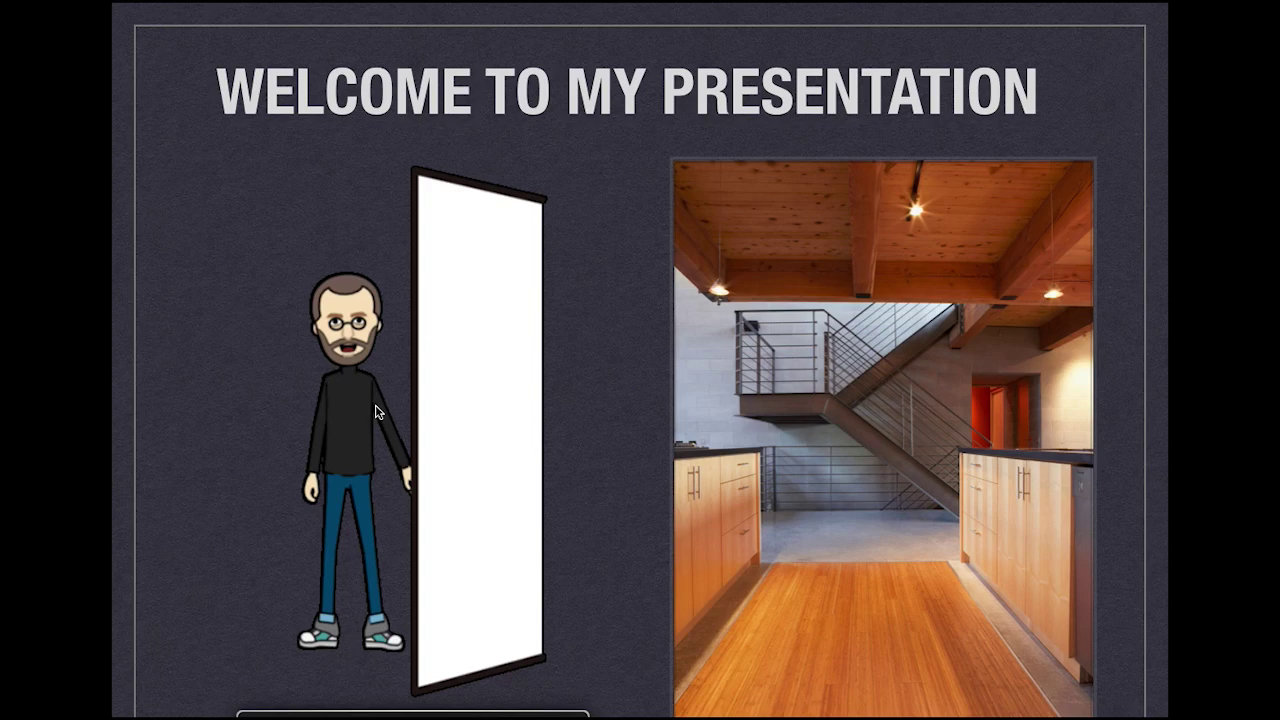
key("Escape")
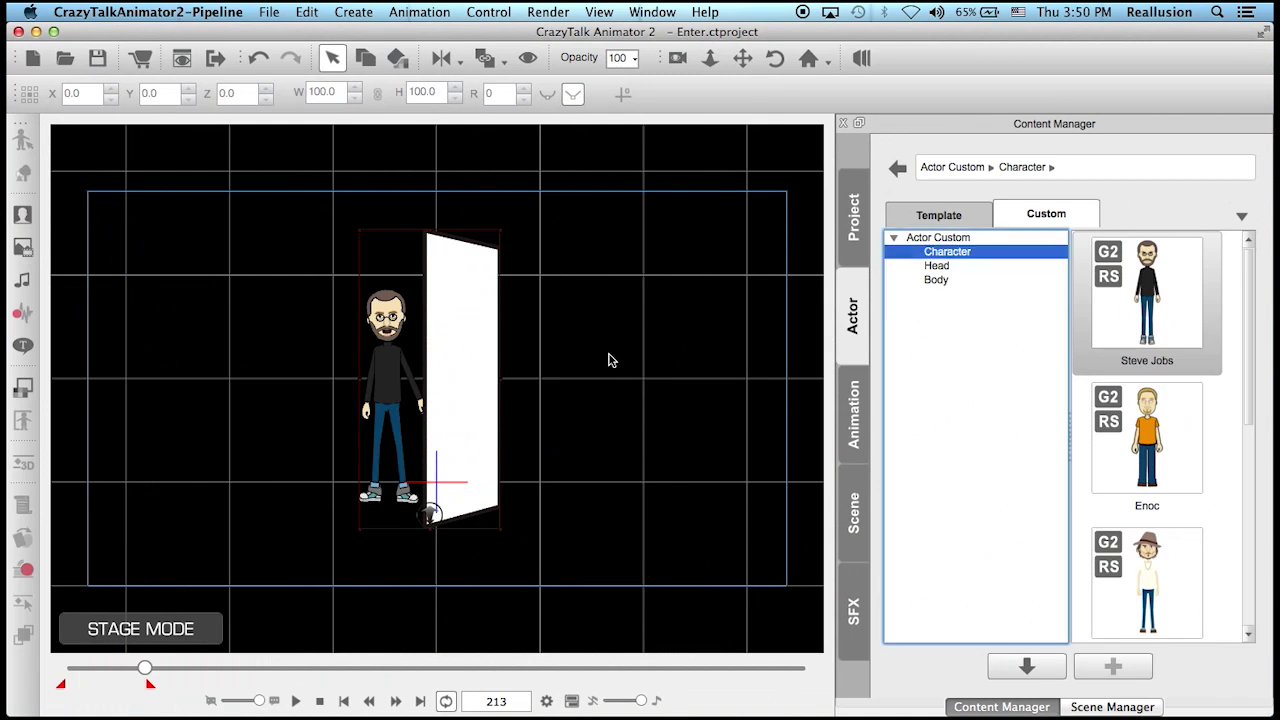
Step: Return to CrazyTalk Animator and start a new project without saving the current one
left_click(629, 352)
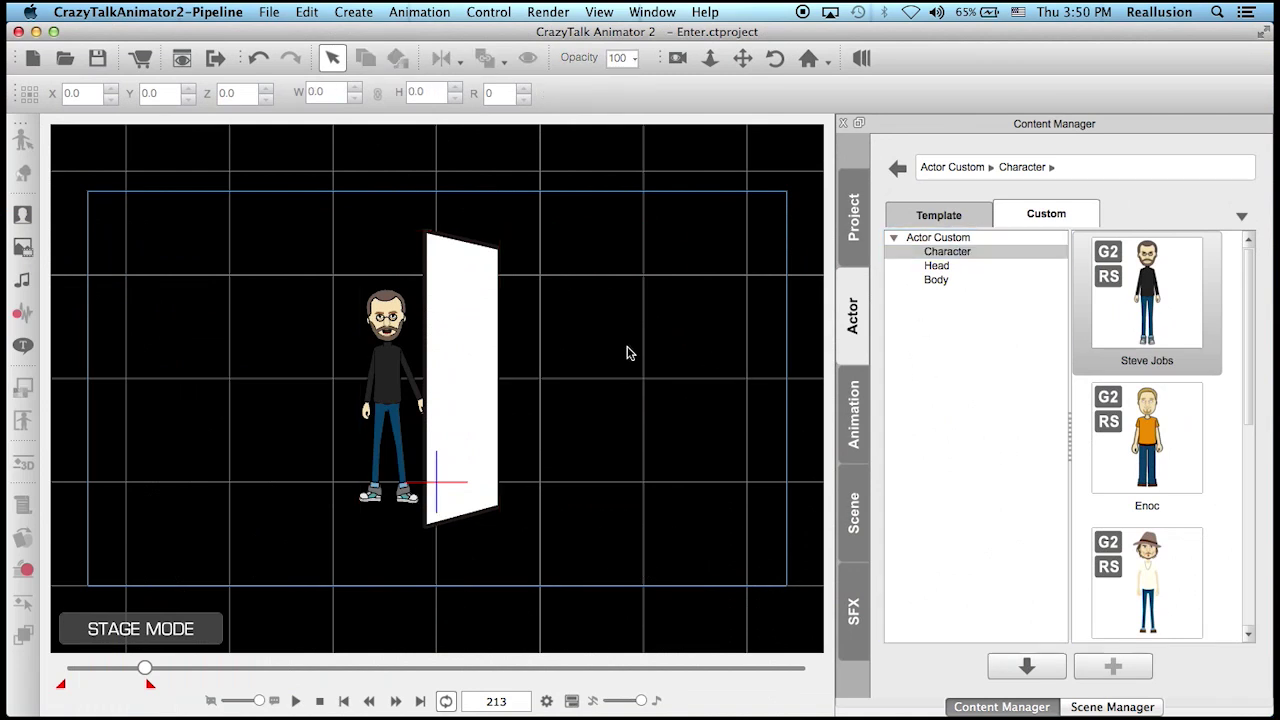
key("super+n")
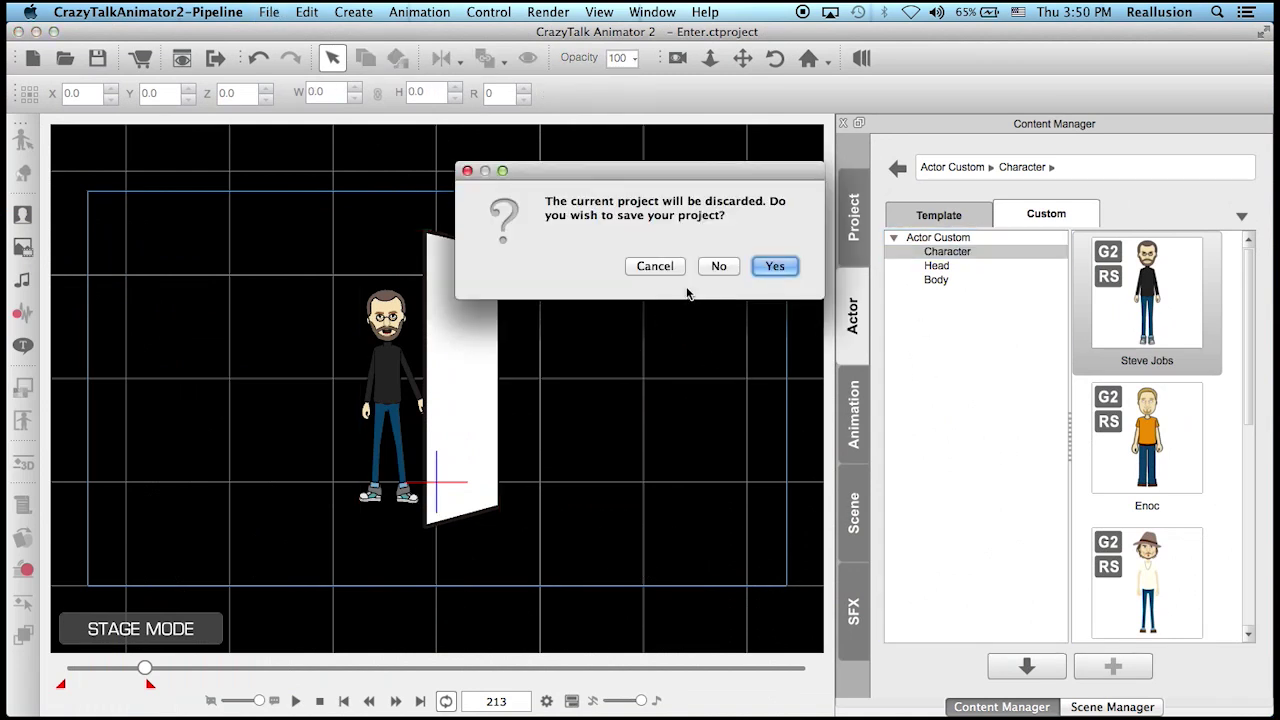
left_click(718, 267)
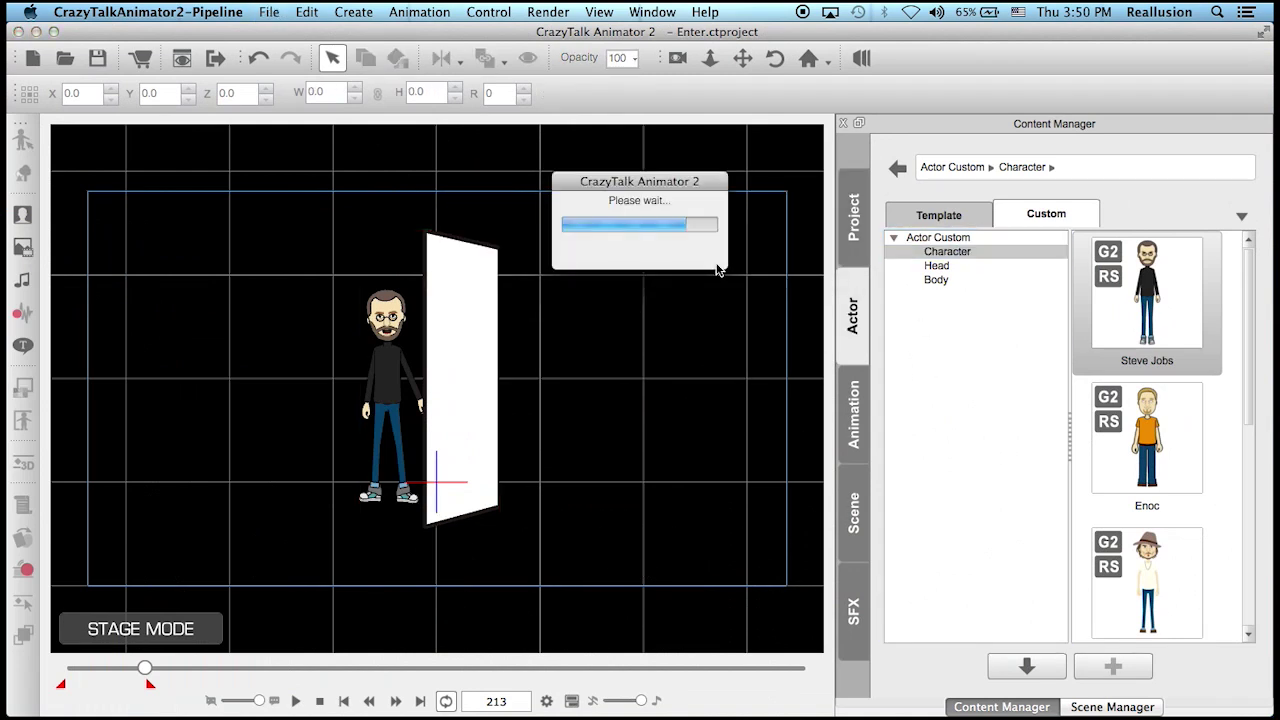
Step: Load the Get_started project template from the 01_Opening & Ending folder of the Presentation Templates
left_click(854, 218)
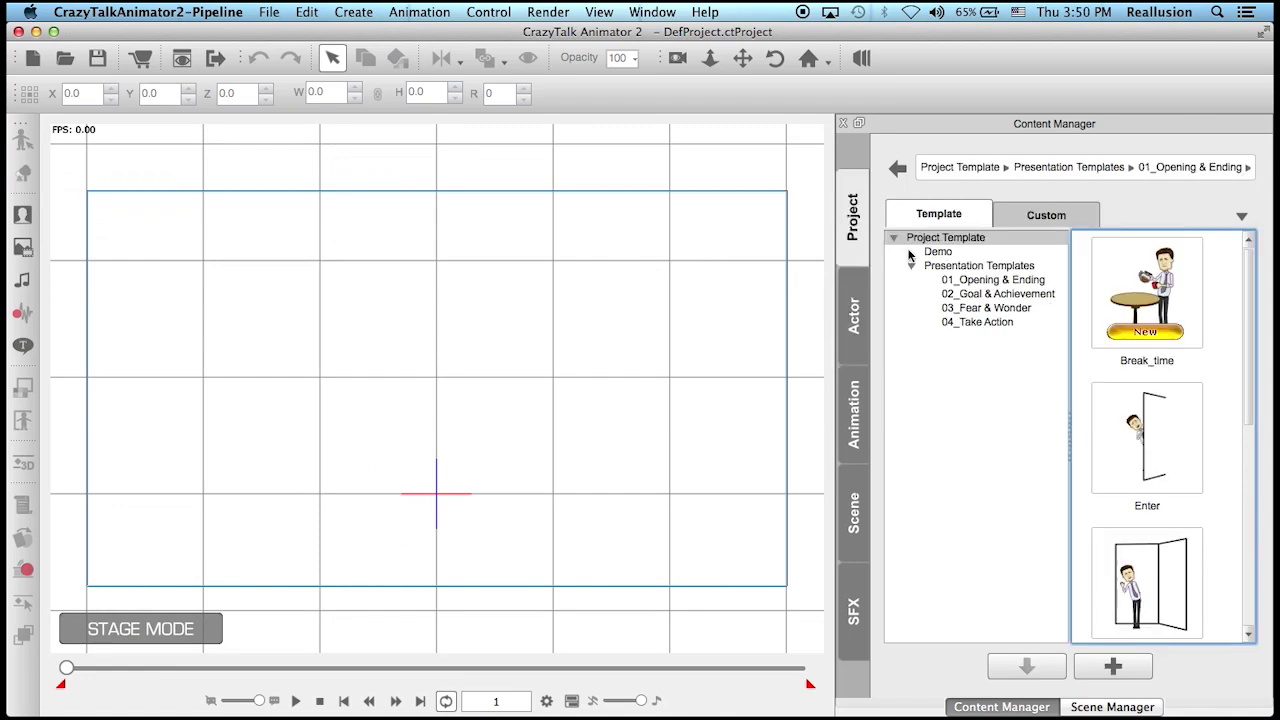
left_click(997, 289)
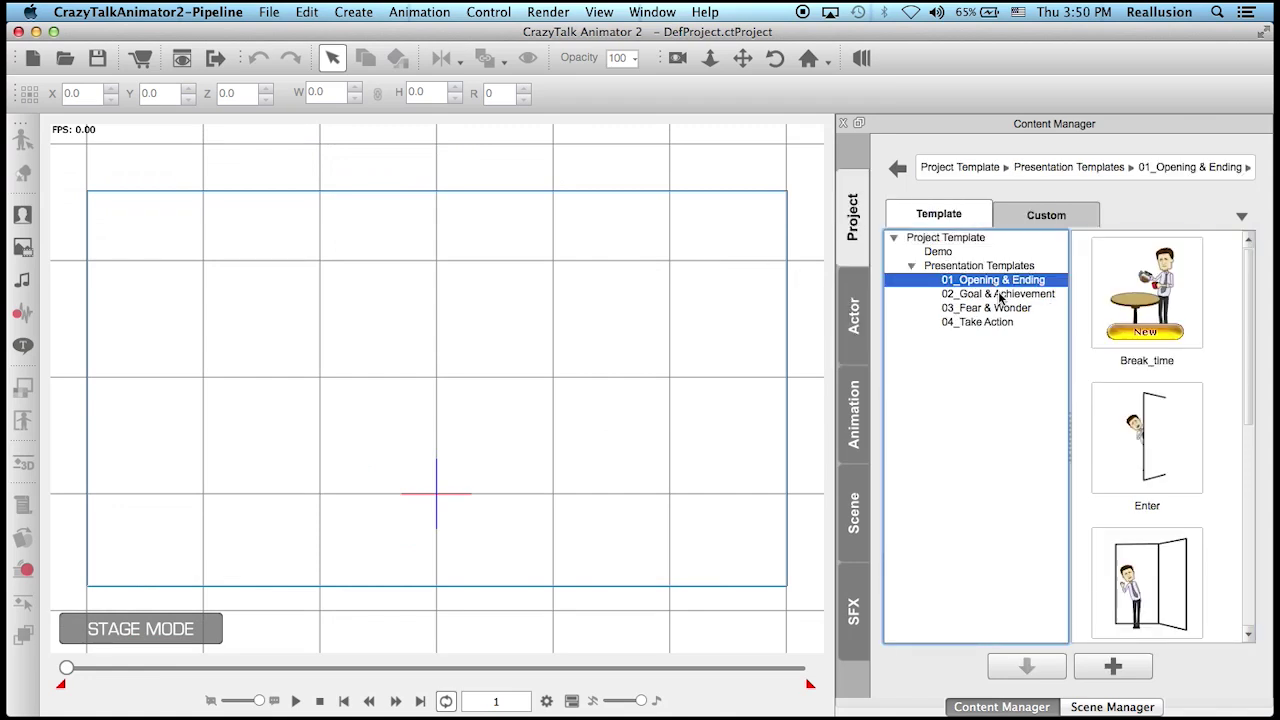
left_click(1000, 294)
left_click(1006, 281)
left_click_drag(1255, 309, 1189, 466)
left_click(1146, 372)
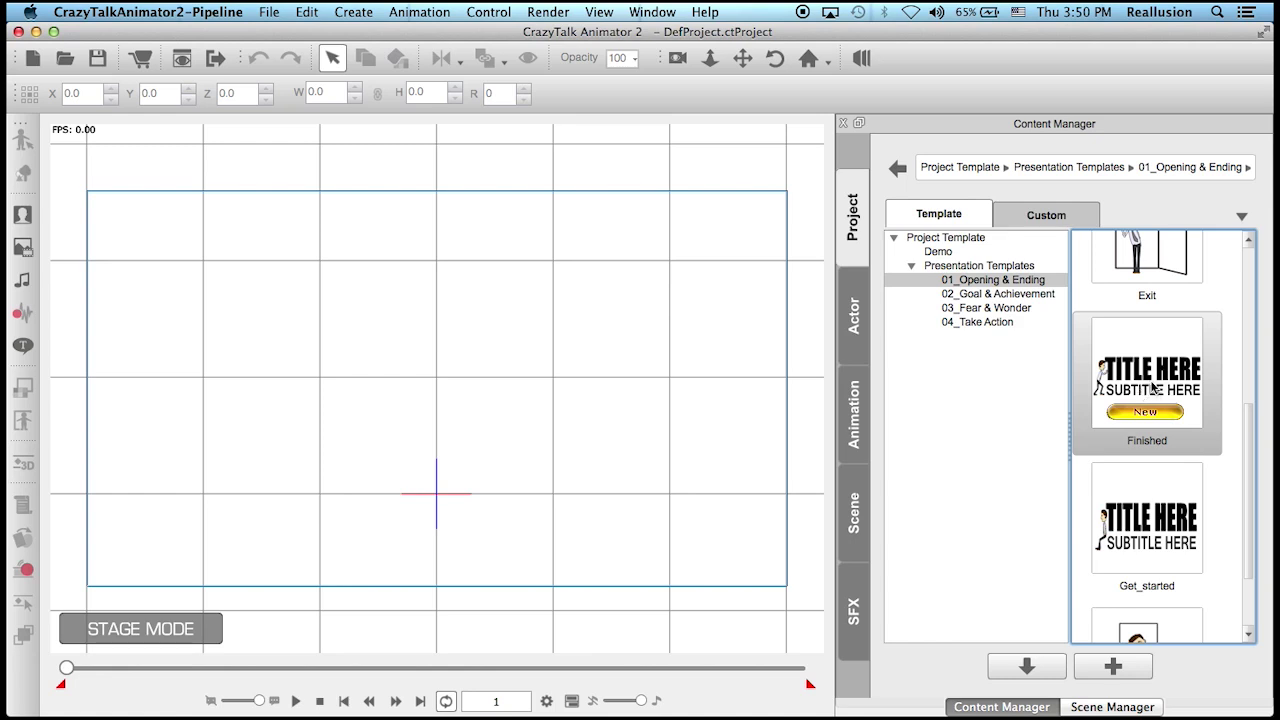
left_click(1169, 522)
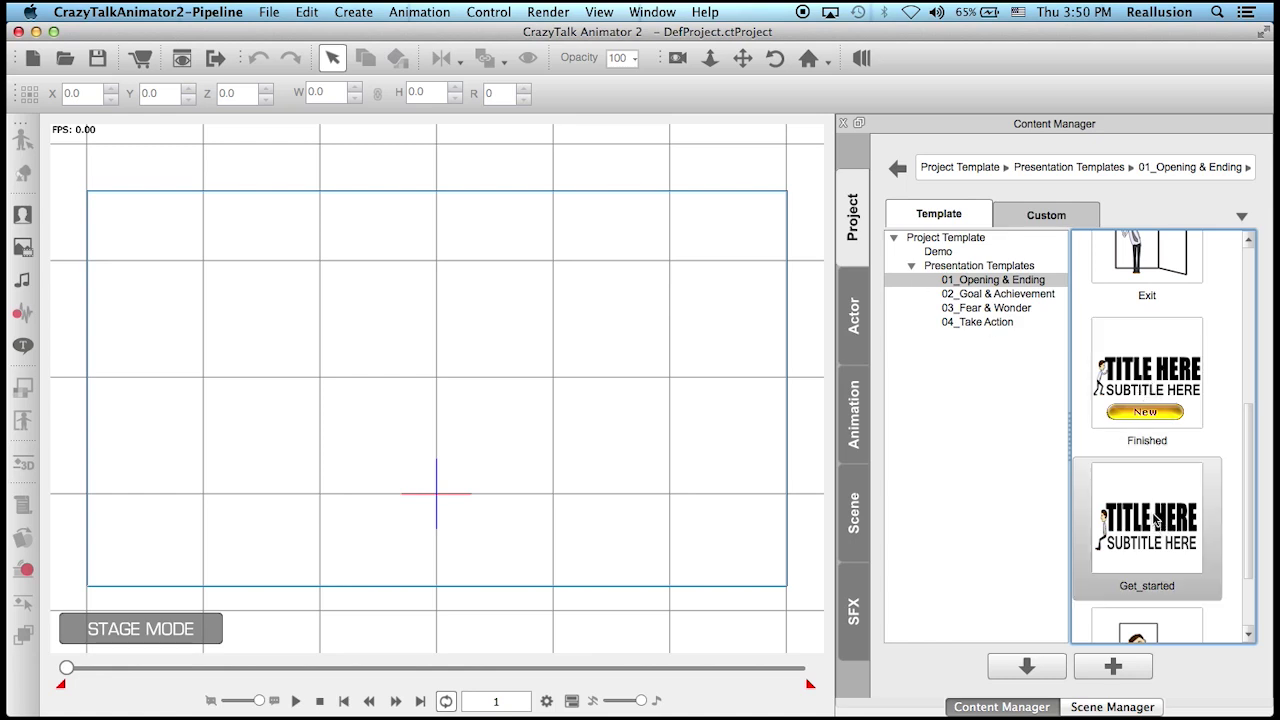
double_click(1155, 520)
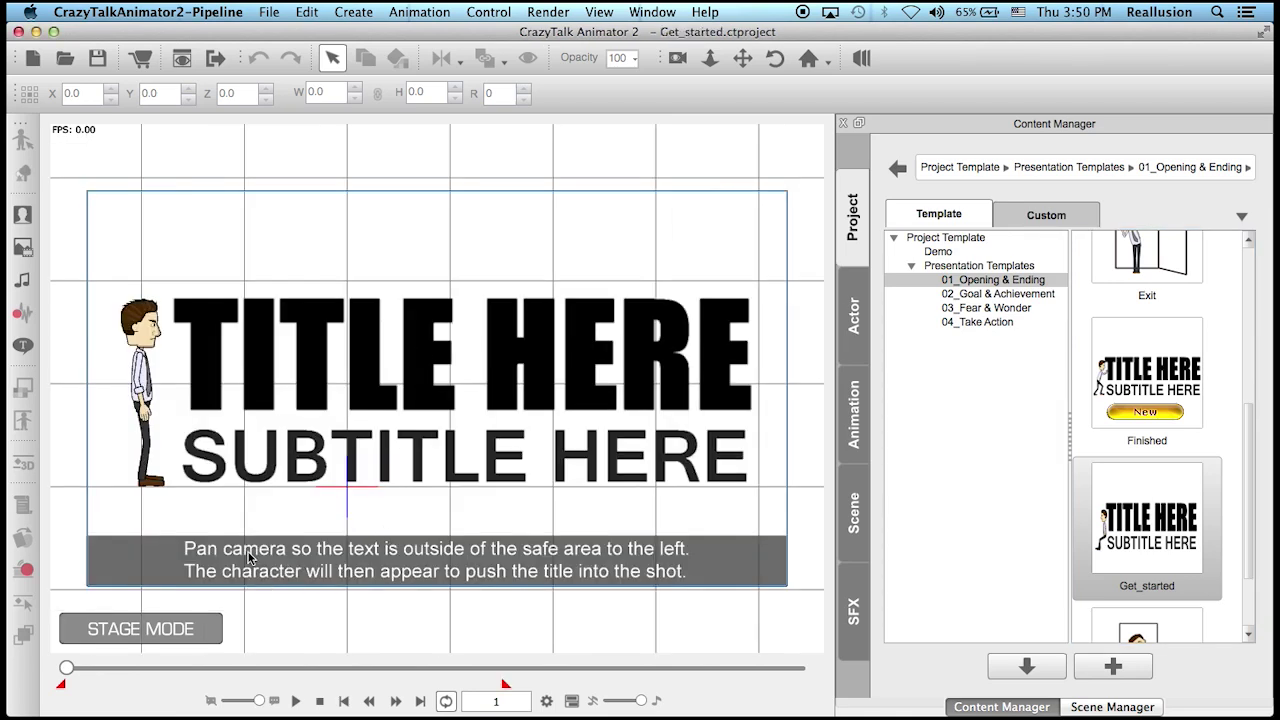
Step: Play the template animation from the beginning and scrub forward to frame 1161 near its end
left_click(297, 701)
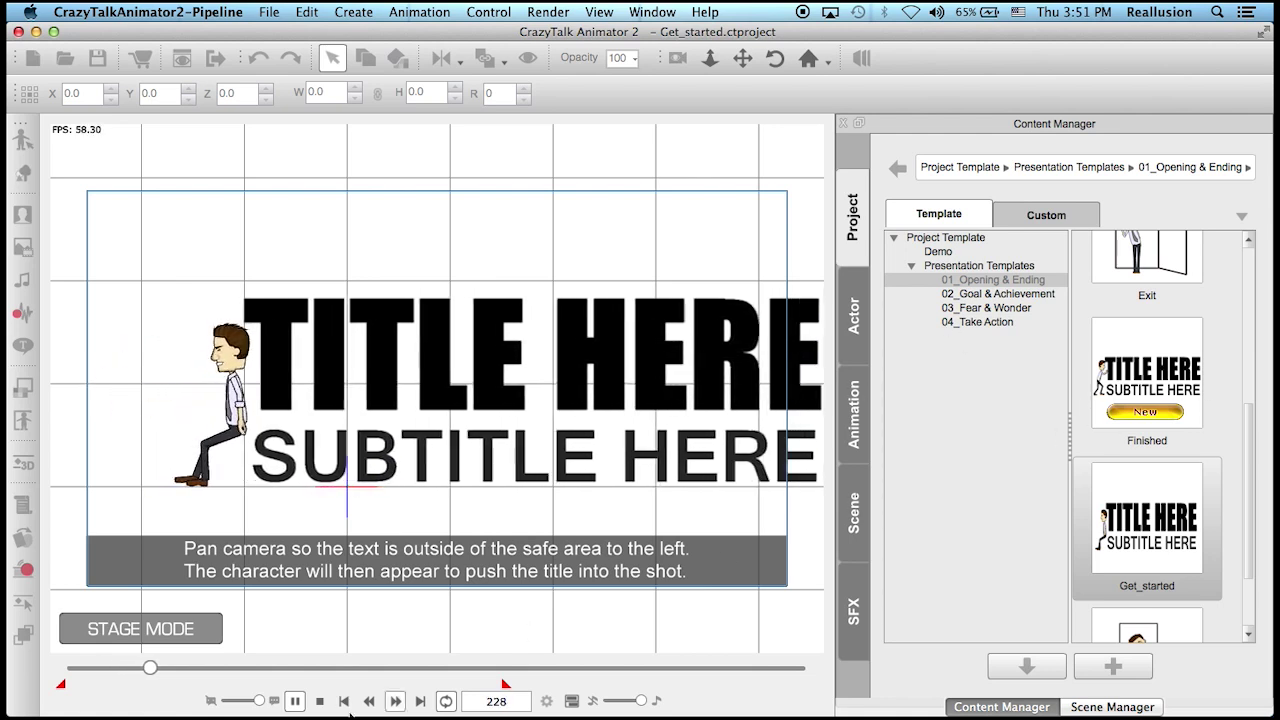
left_click(295, 701)
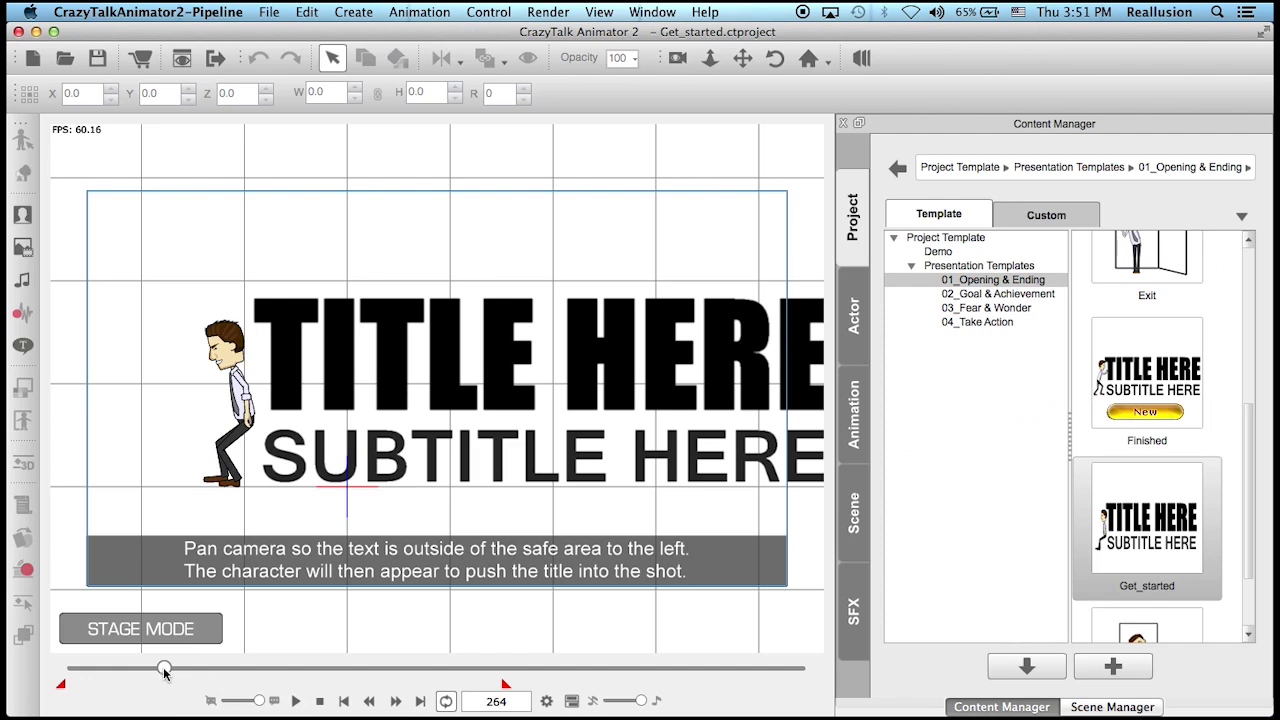
left_click_drag(165, 673, 496, 672)
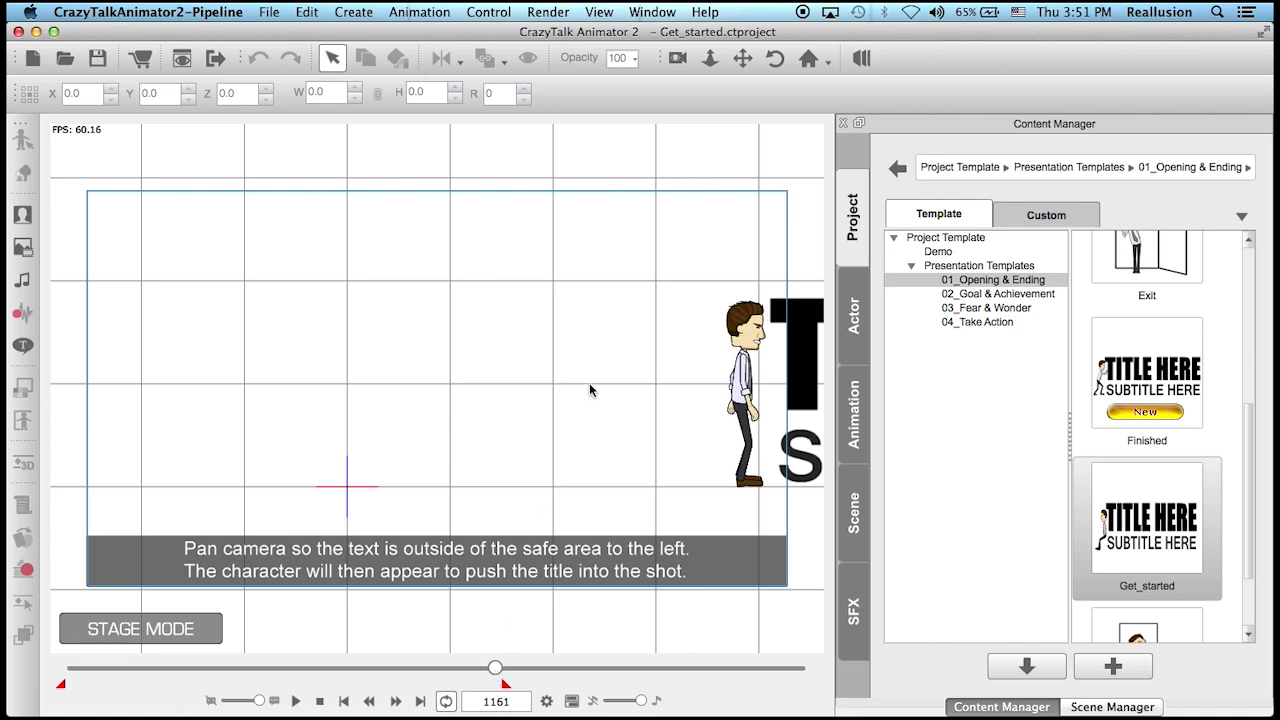
Step: Pan the camera at frame 1161 to fit the title, subtitle and character inside the safe area, and check the motion from frame 1
left_click(742, 58)
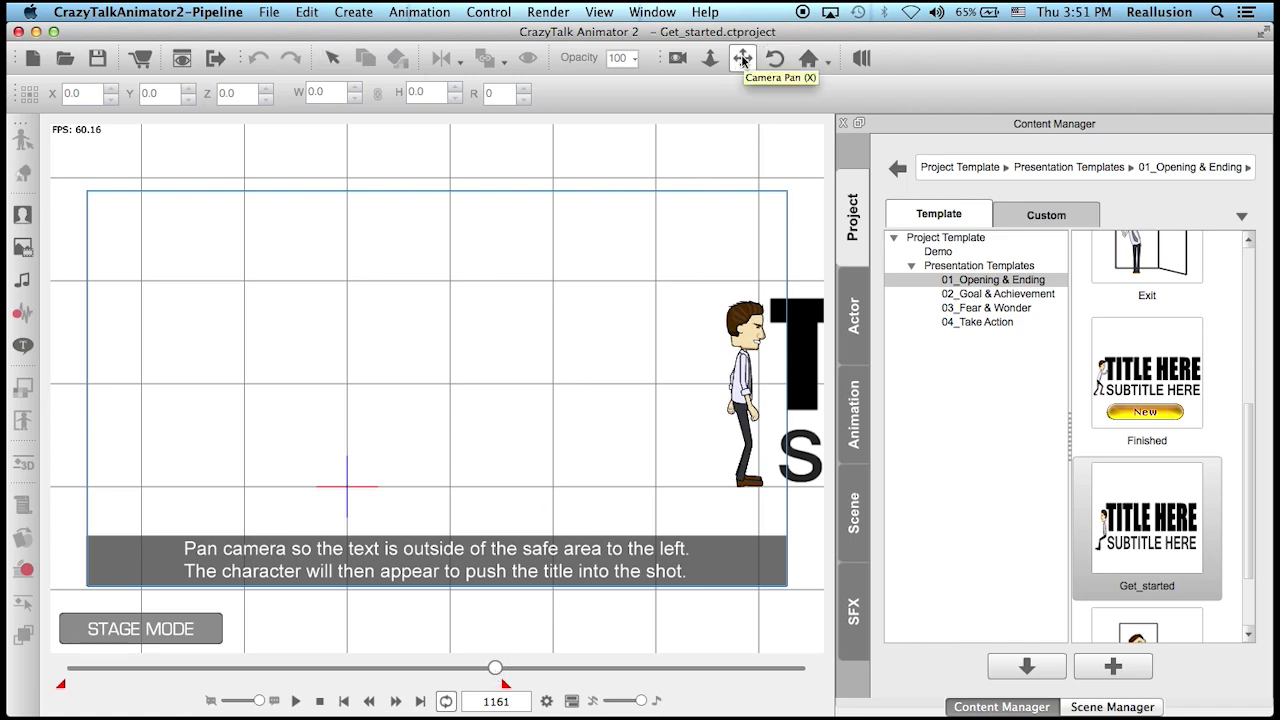
left_click_drag(720, 307, 130, 285)
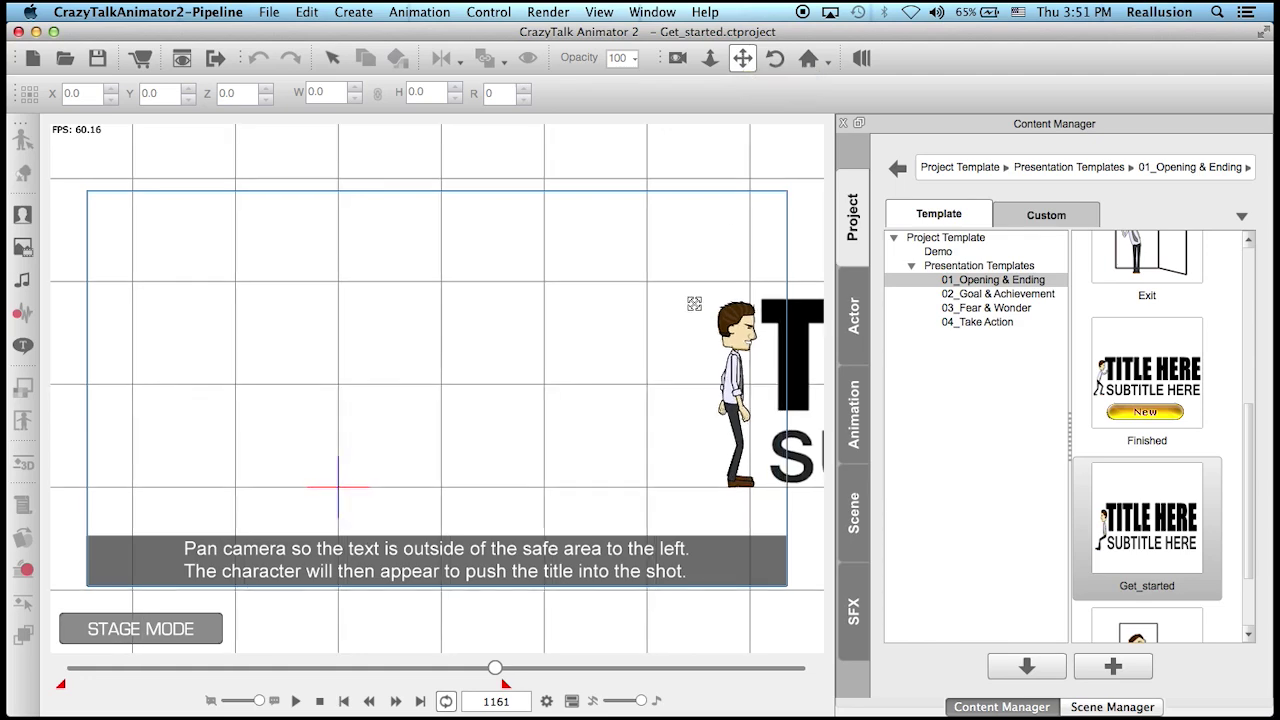
left_click_drag(750, 367, 533, 360)
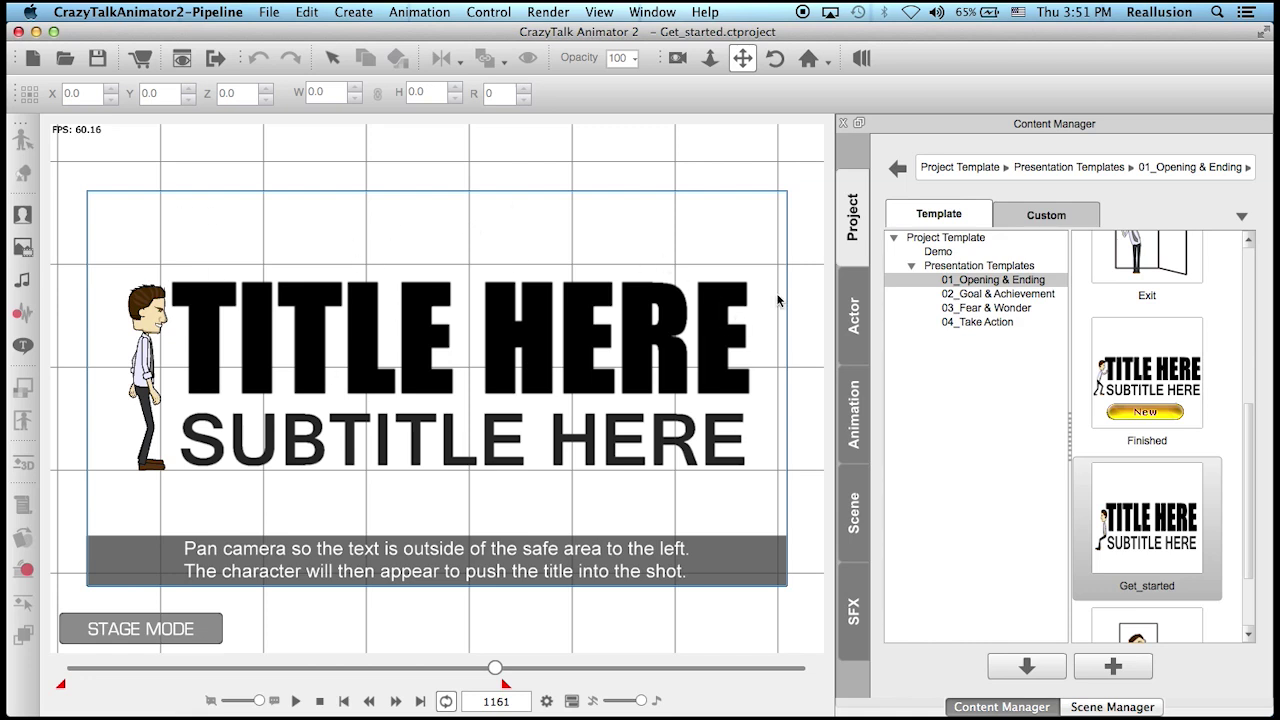
left_click_drag(592, 360, 576, 357)
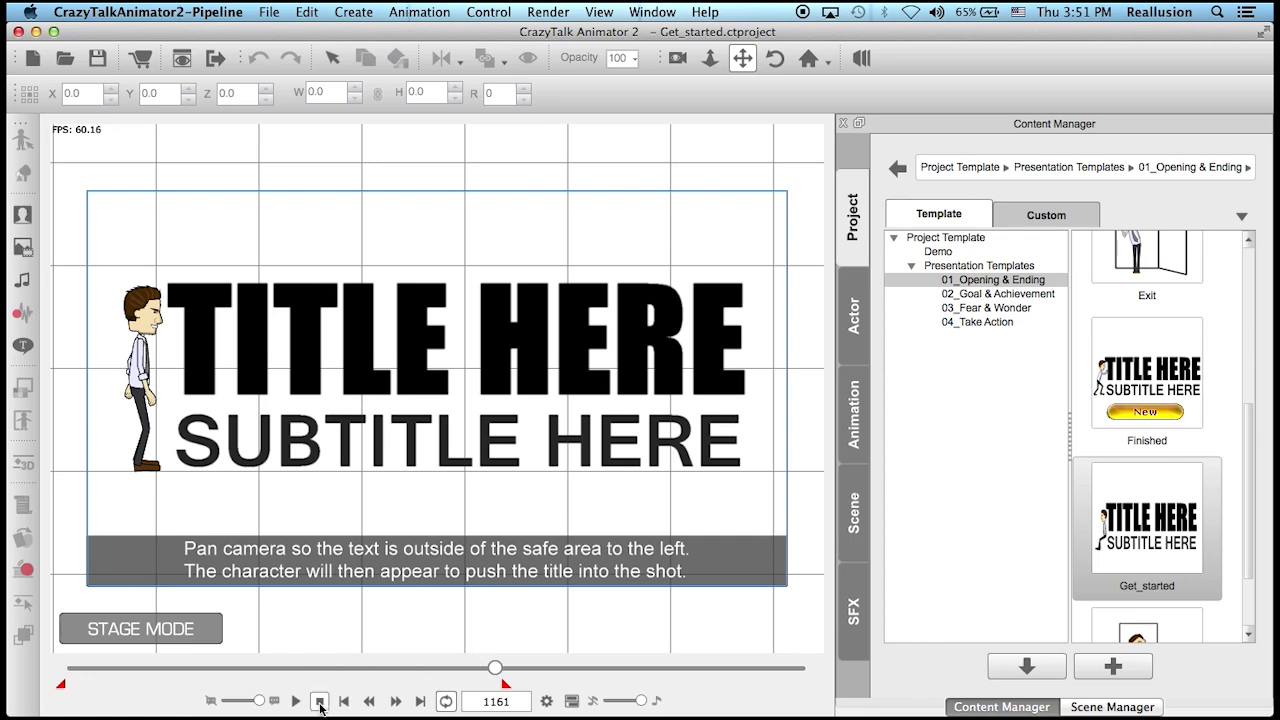
left_click(320, 703)
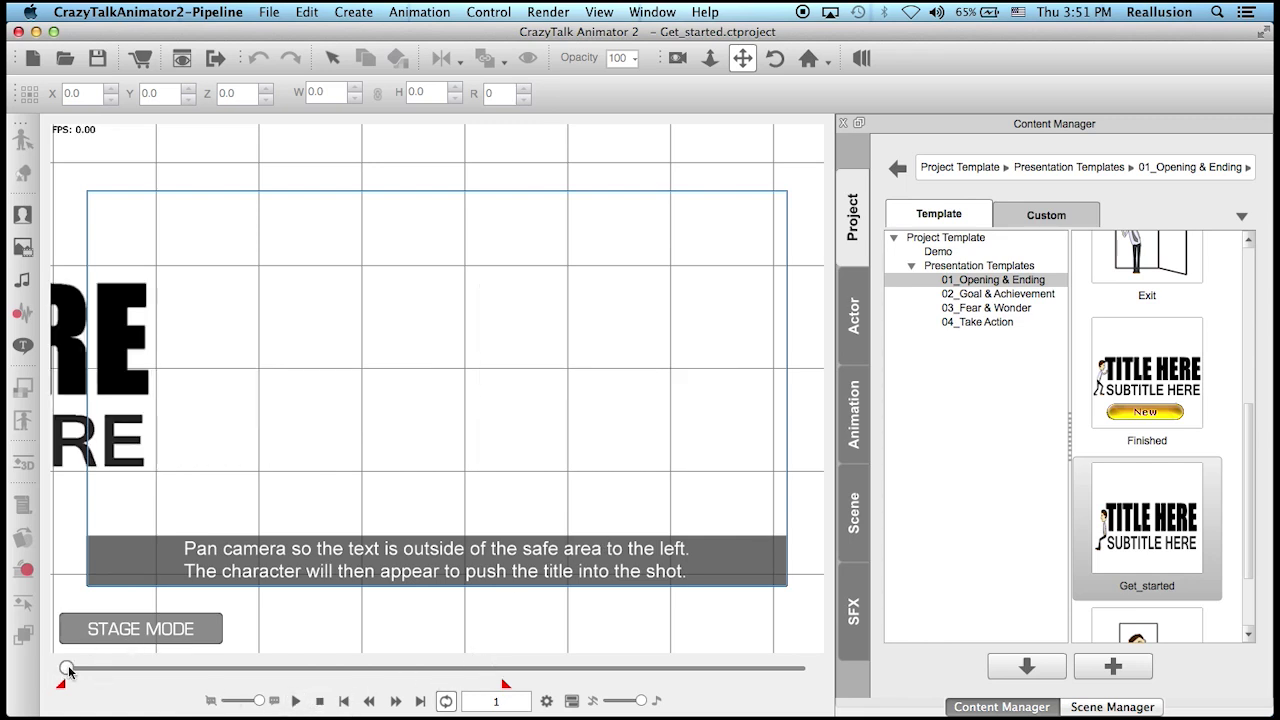
left_click_drag(68, 668, 483, 669)
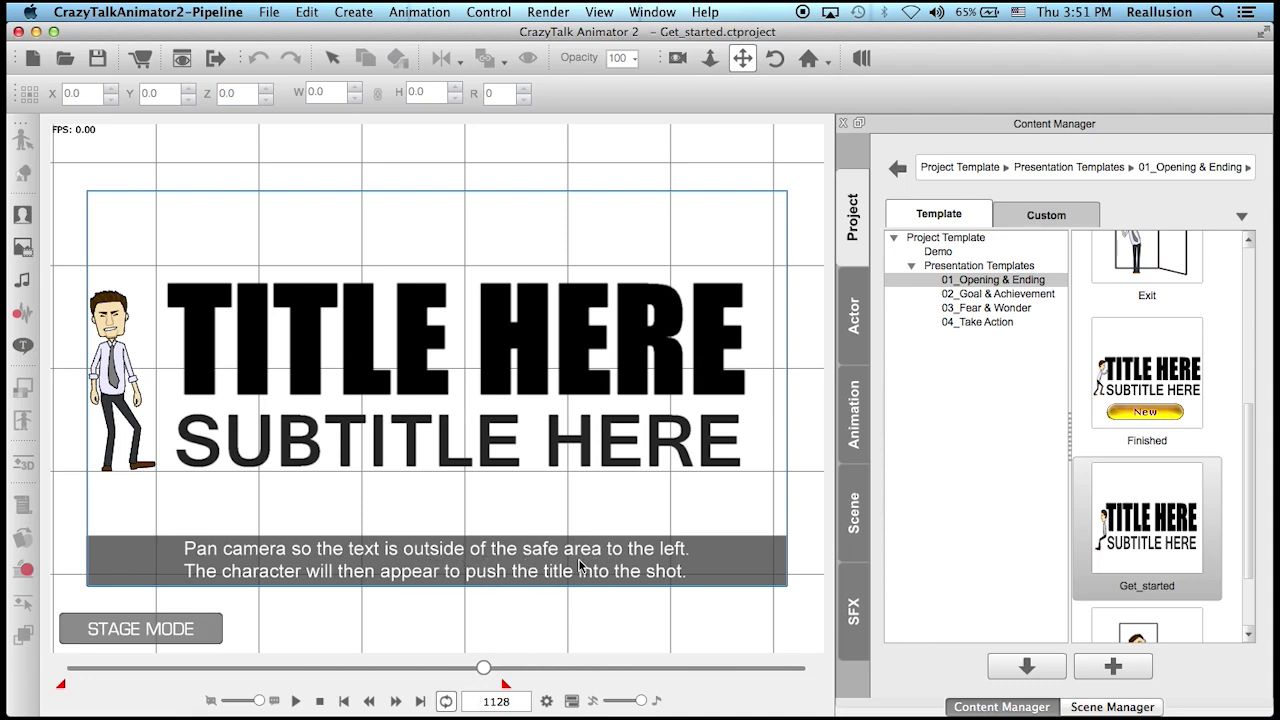
Step: Hide the Image Layer group that holds the instruction caption over the scene
left_click(1114, 707)
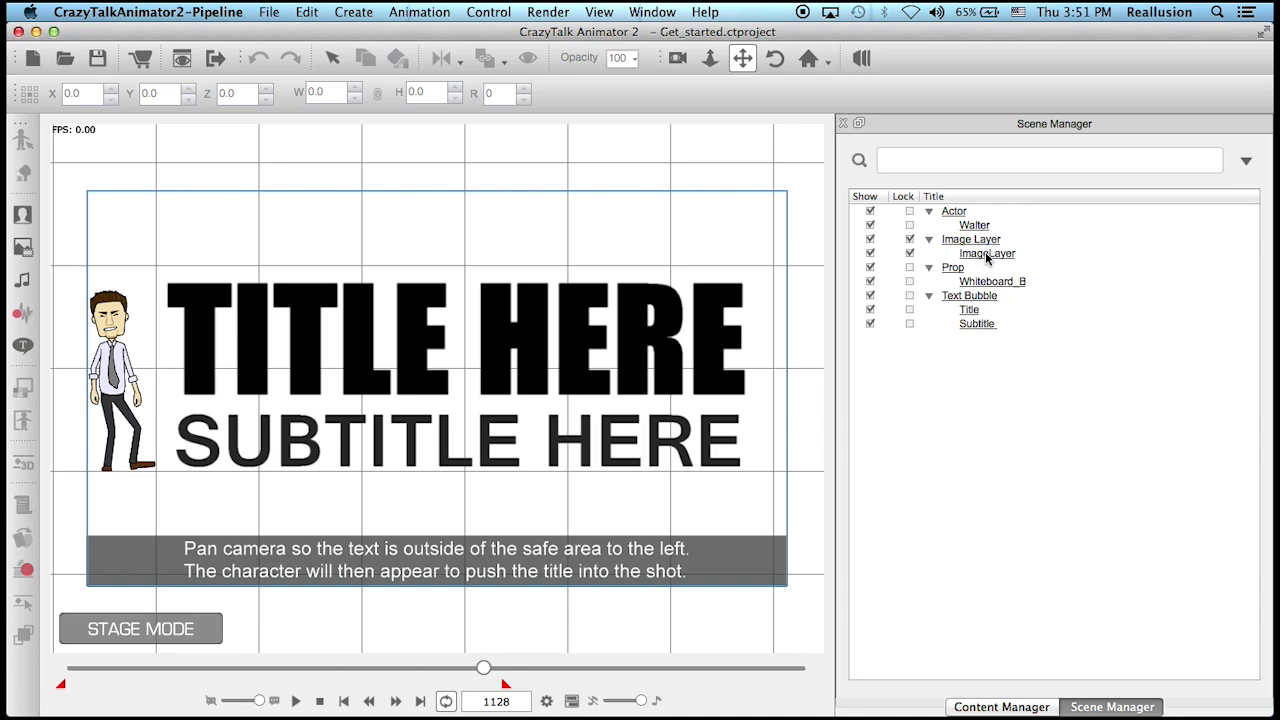
left_click(871, 240)
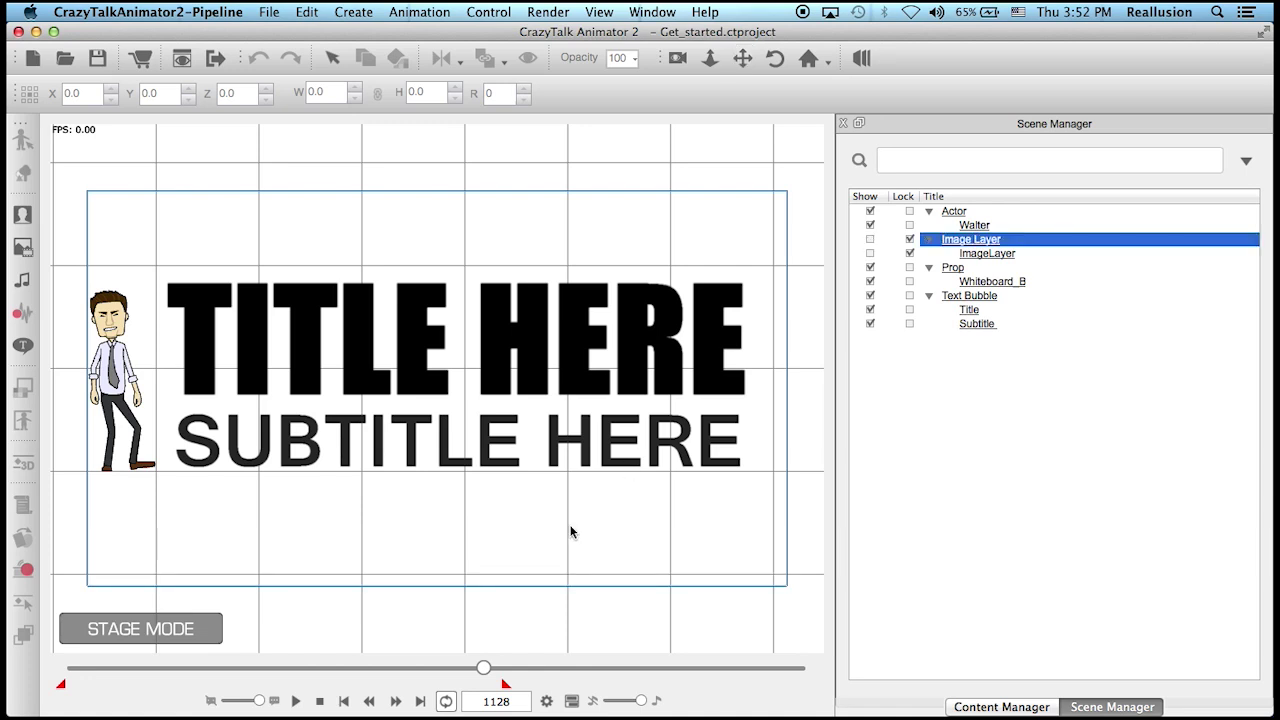
Step: Replace the title text with "WELCOME!" and apply it at frame 1133
mouse_move(479, 662)
left_mouse_down()
mouse_move(503, 664)
mouse_move(487, 672)
left_mouse_up()
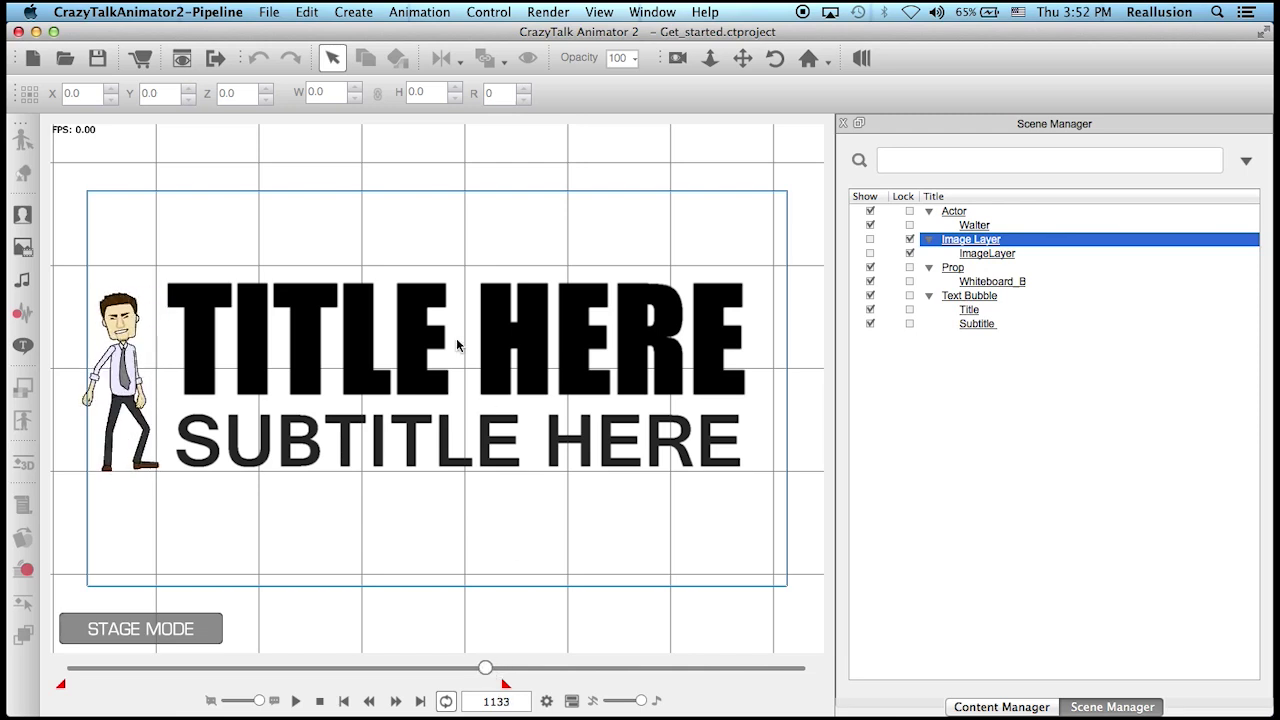
left_click(421, 333)
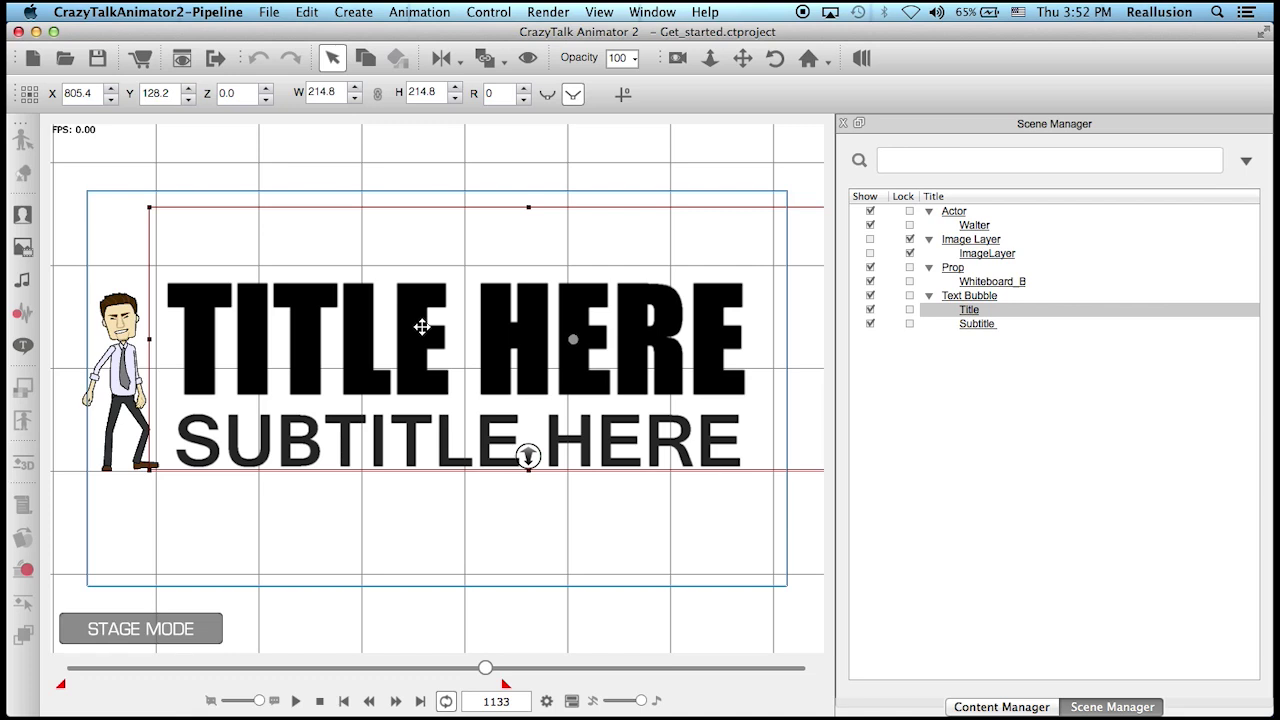
double_click(361, 328)
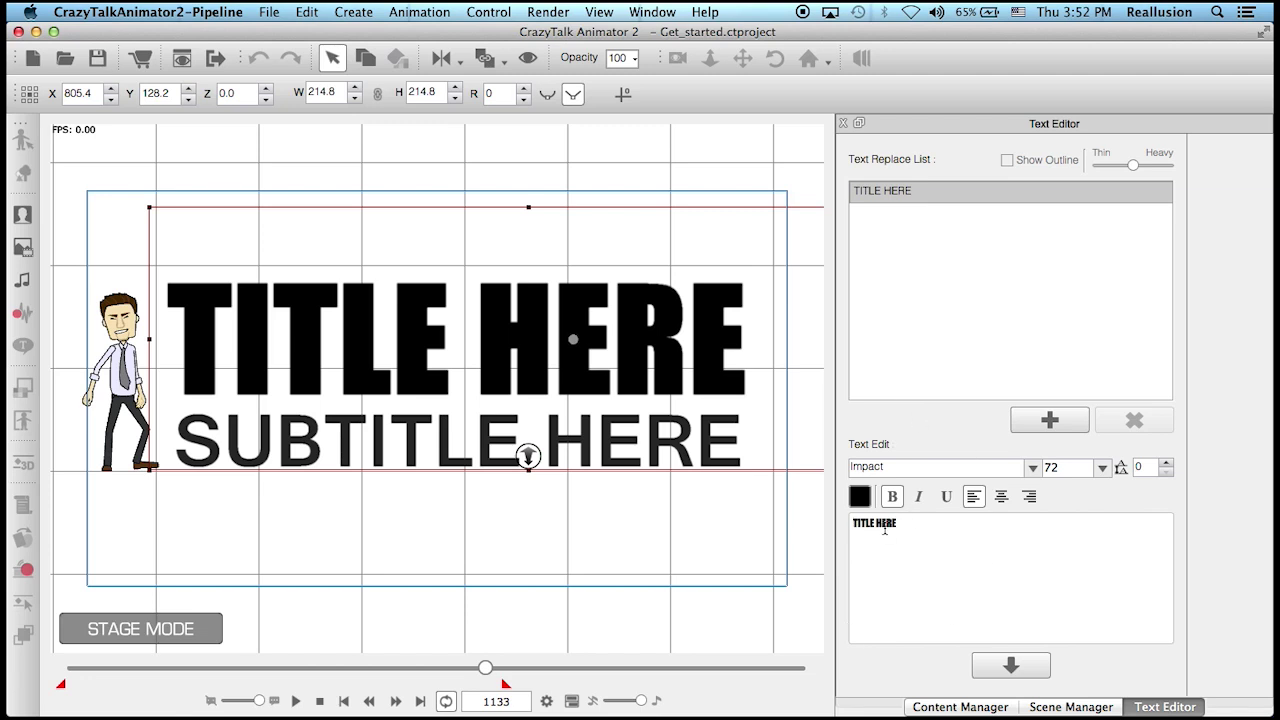
key("super+a")
type("w")
type("WELCOM")
key("super+a")
key("BackSpace")
key("BackSpace")
key("BackSpace")
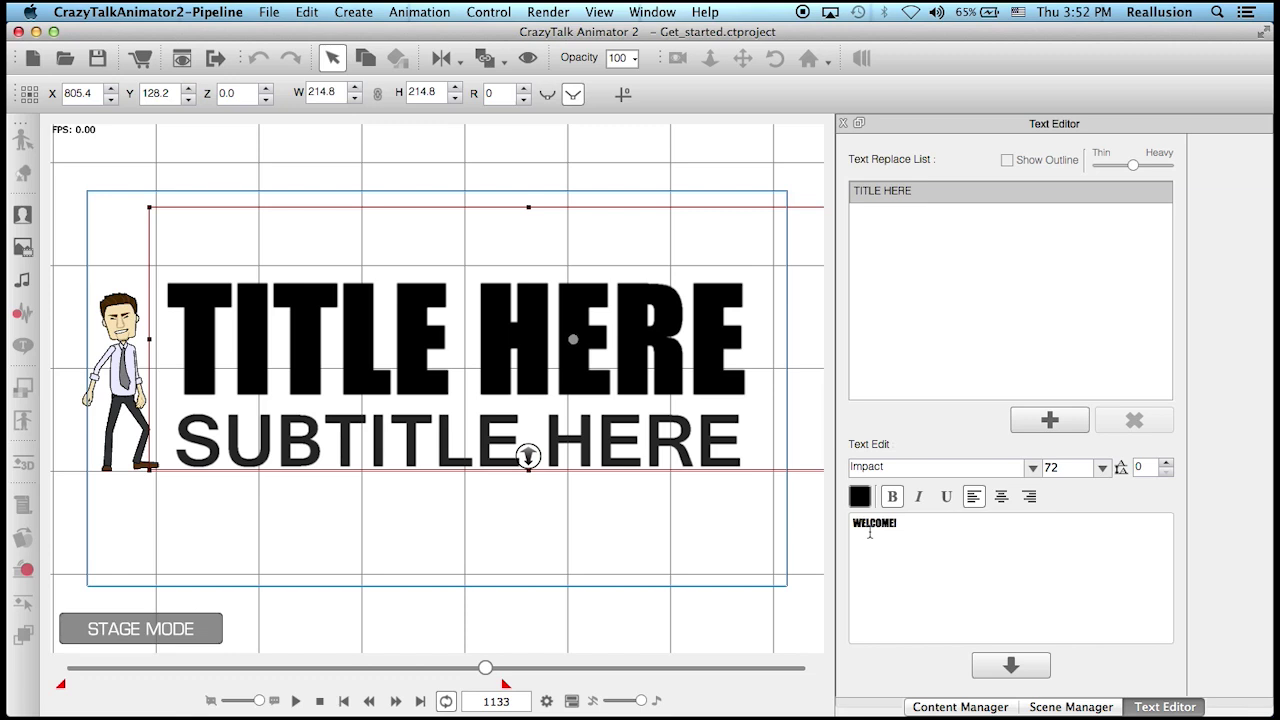
left_click(1035, 667)
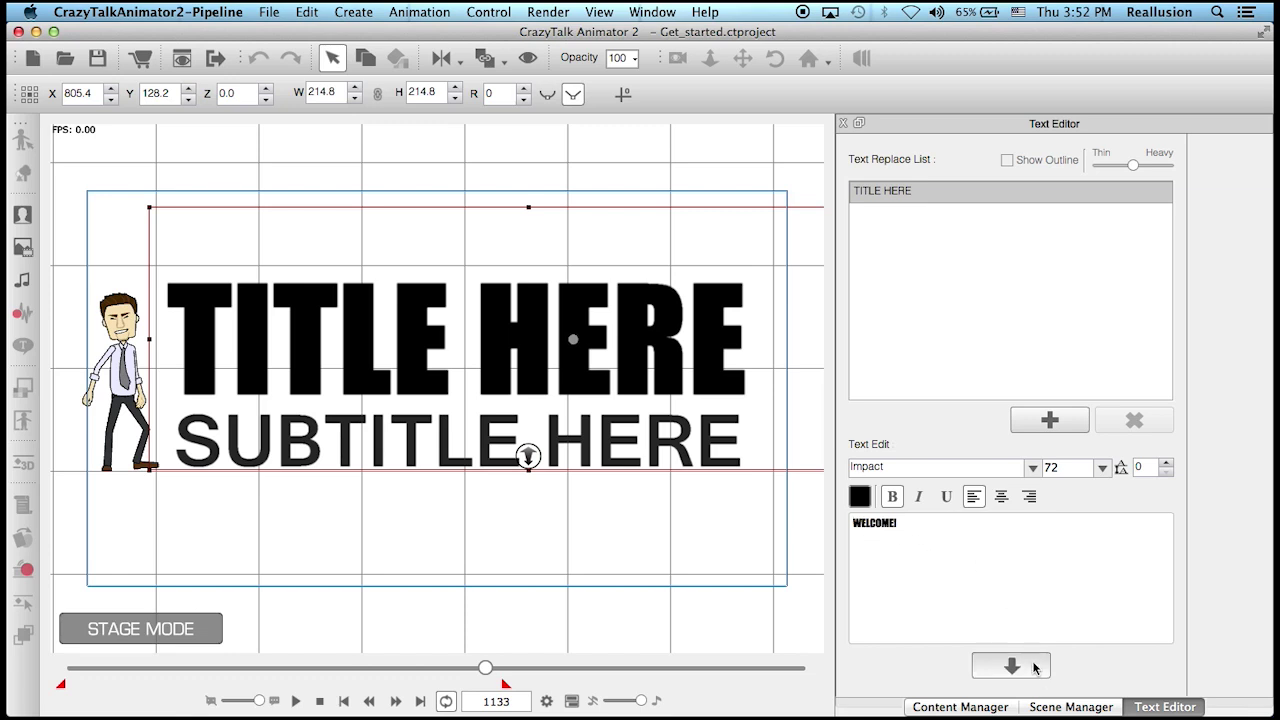
Step: Try font size 128 on the WELCOME! title and set it back to 72
left_click(1104, 467)
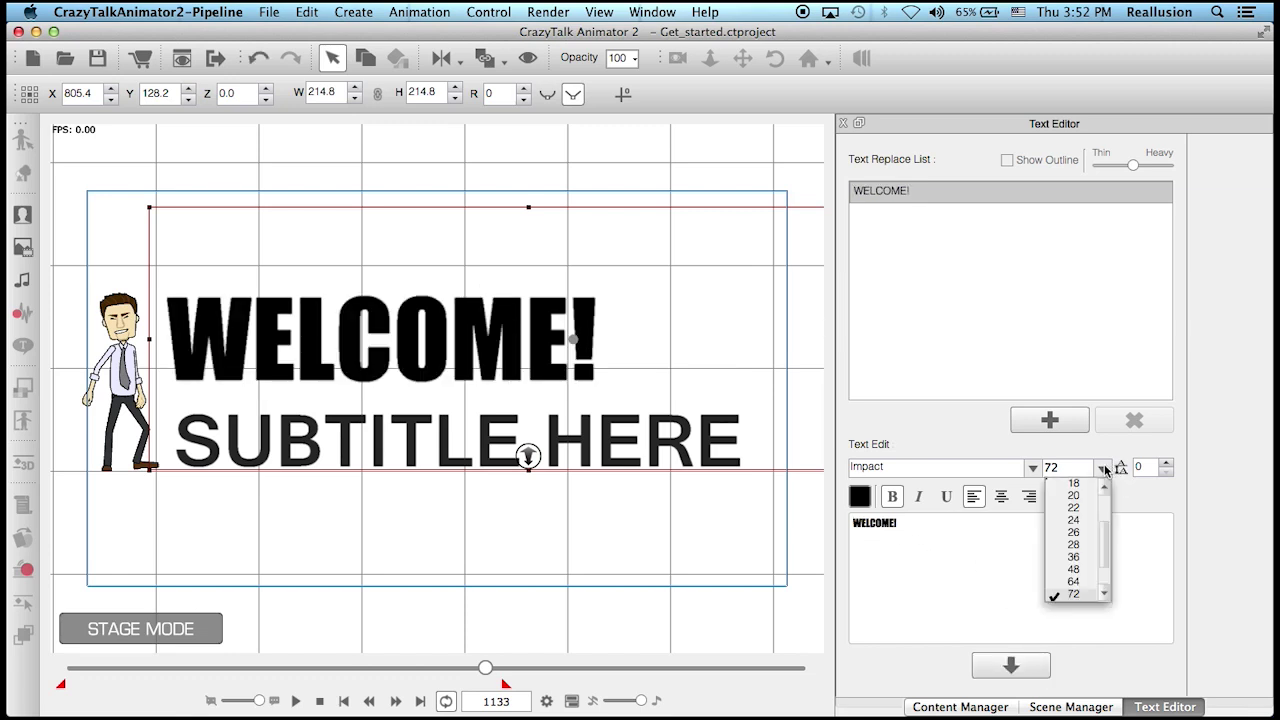
left_click(1085, 594)
left_click(1025, 663)
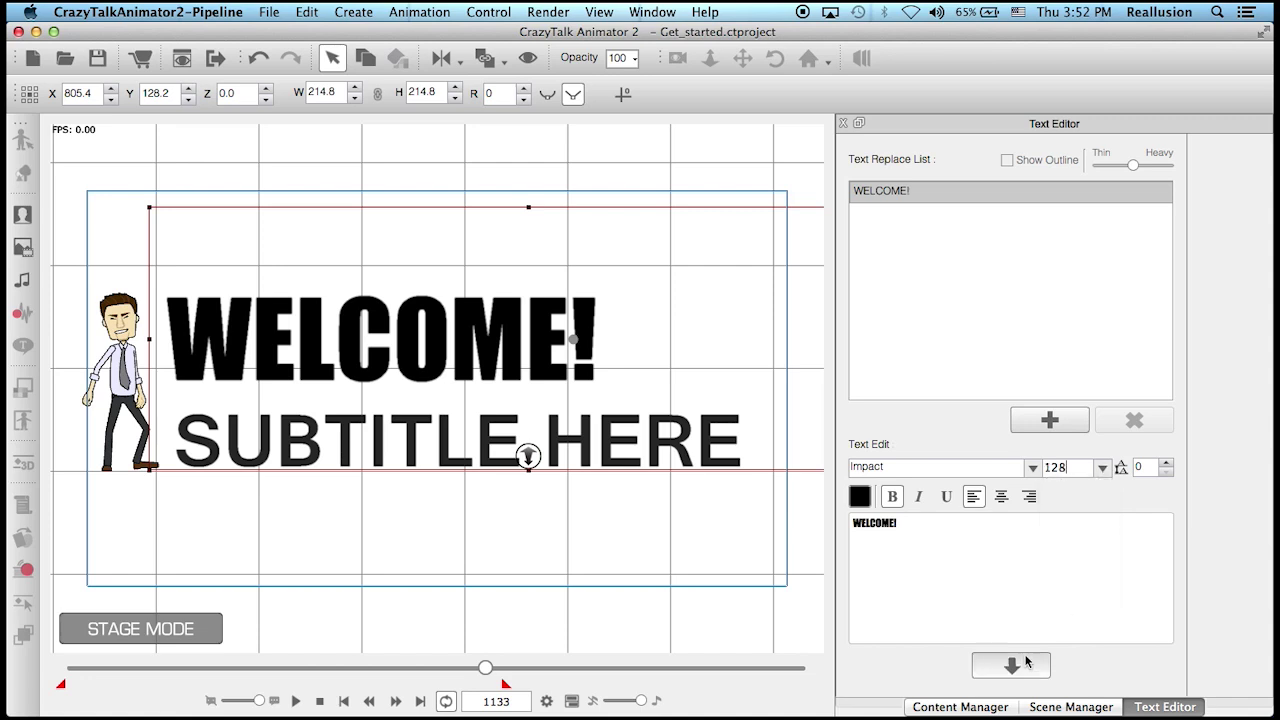
left_click(1102, 467)
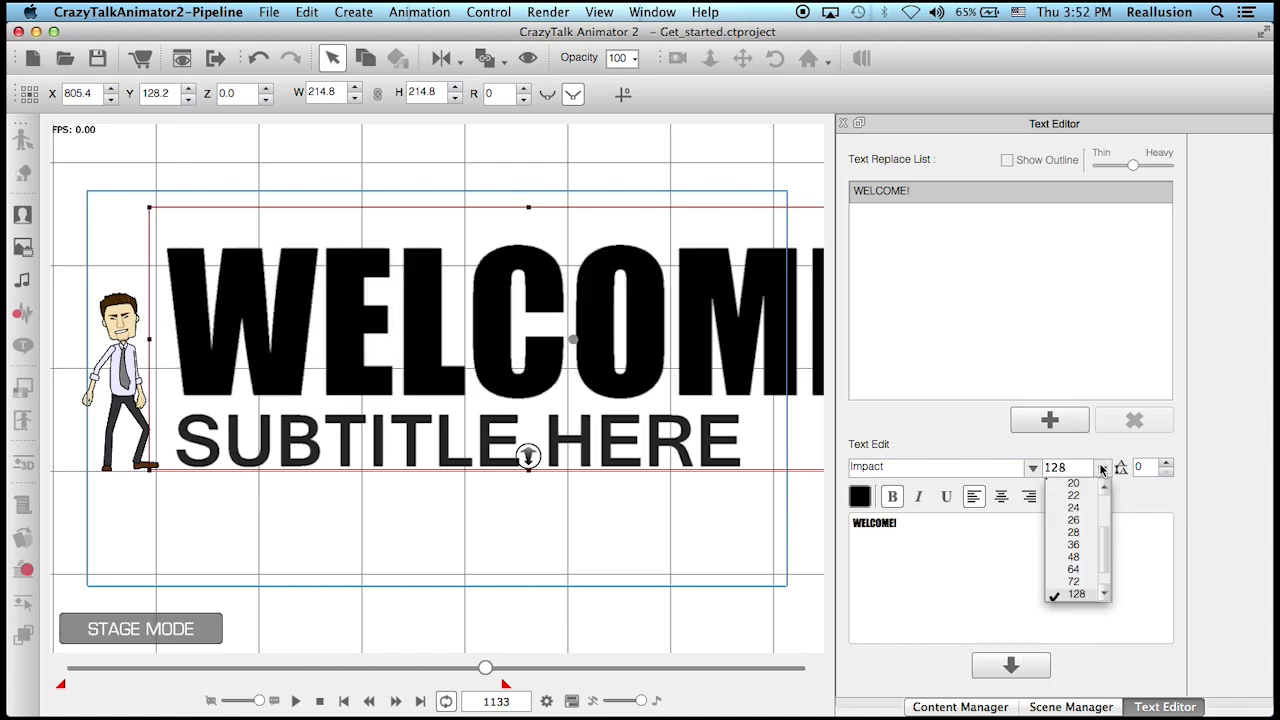
left_click(1066, 588)
left_click(1043, 660)
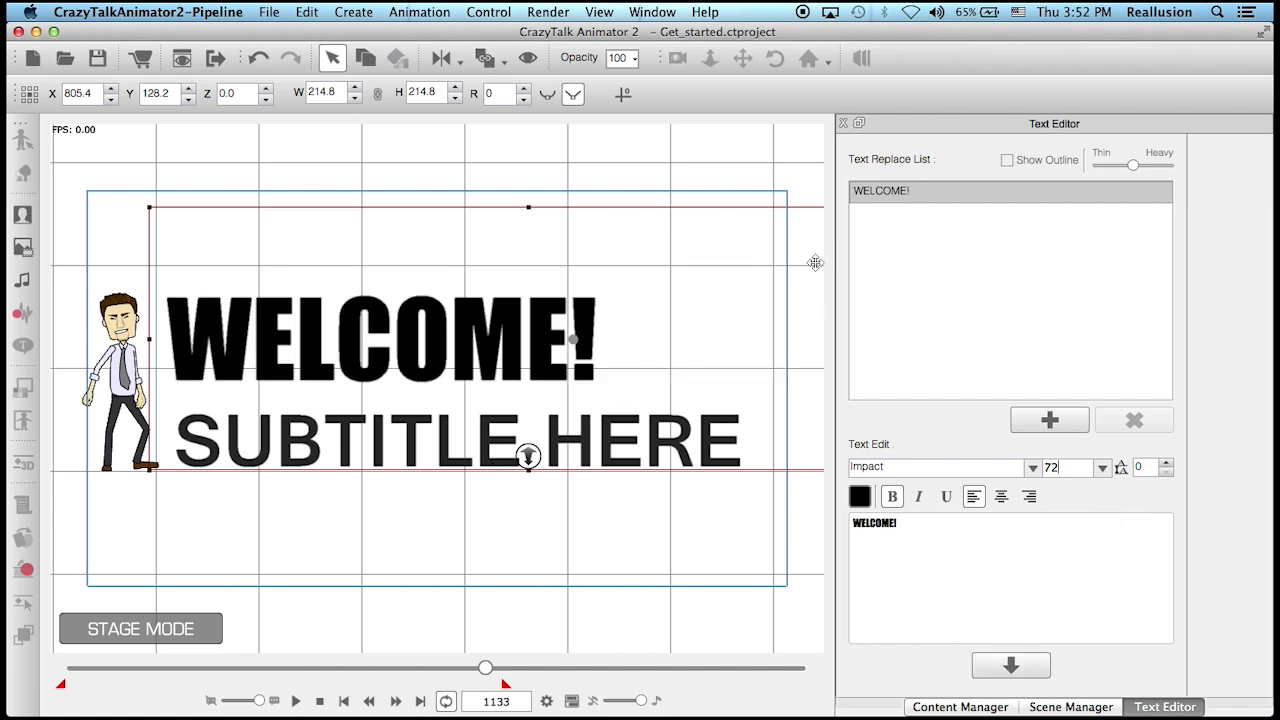
Step: Replace the subtitle text with "5th Annual Awards", apply it, and close the text editor
left_click(489, 435)
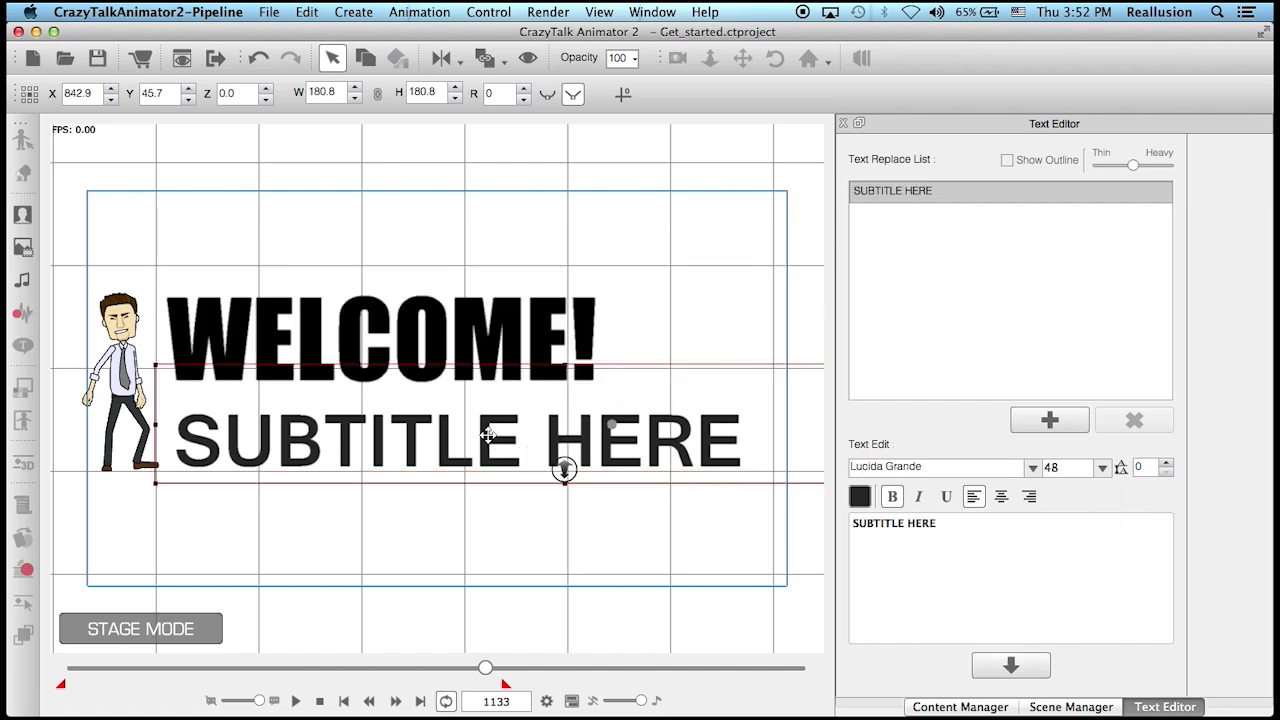
left_click_drag(941, 525, 773, 526)
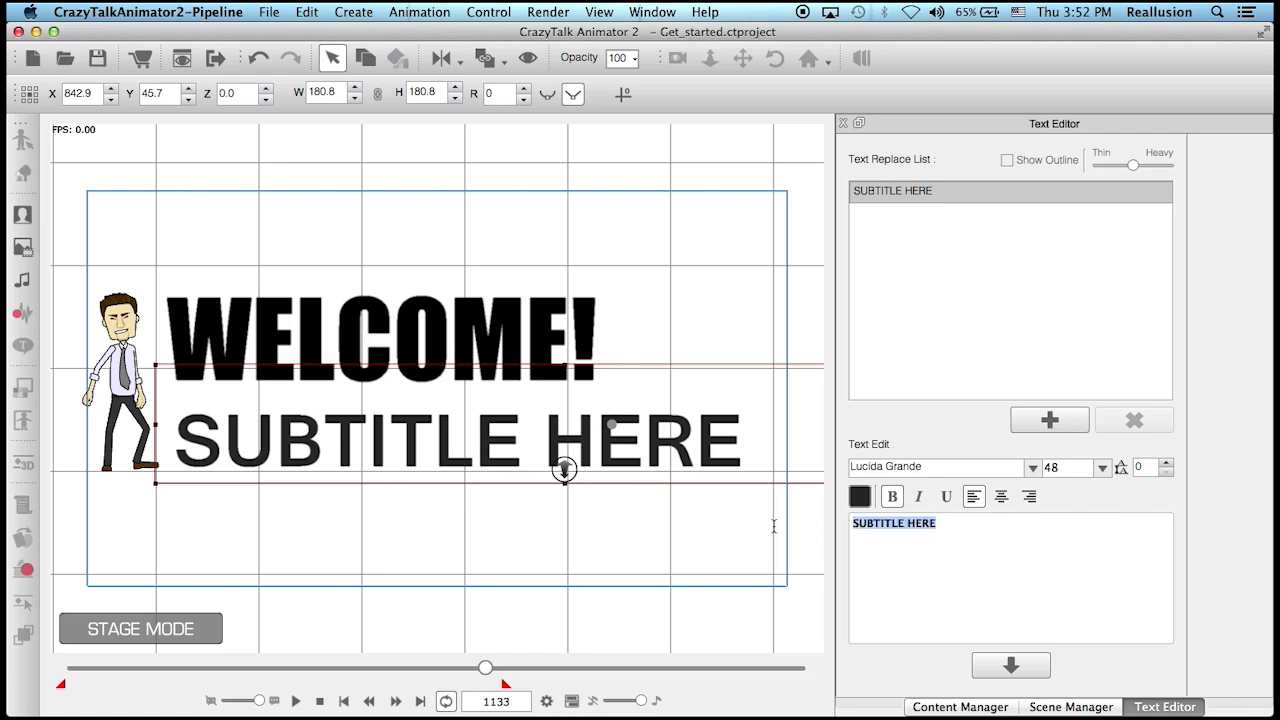
type("5TH")
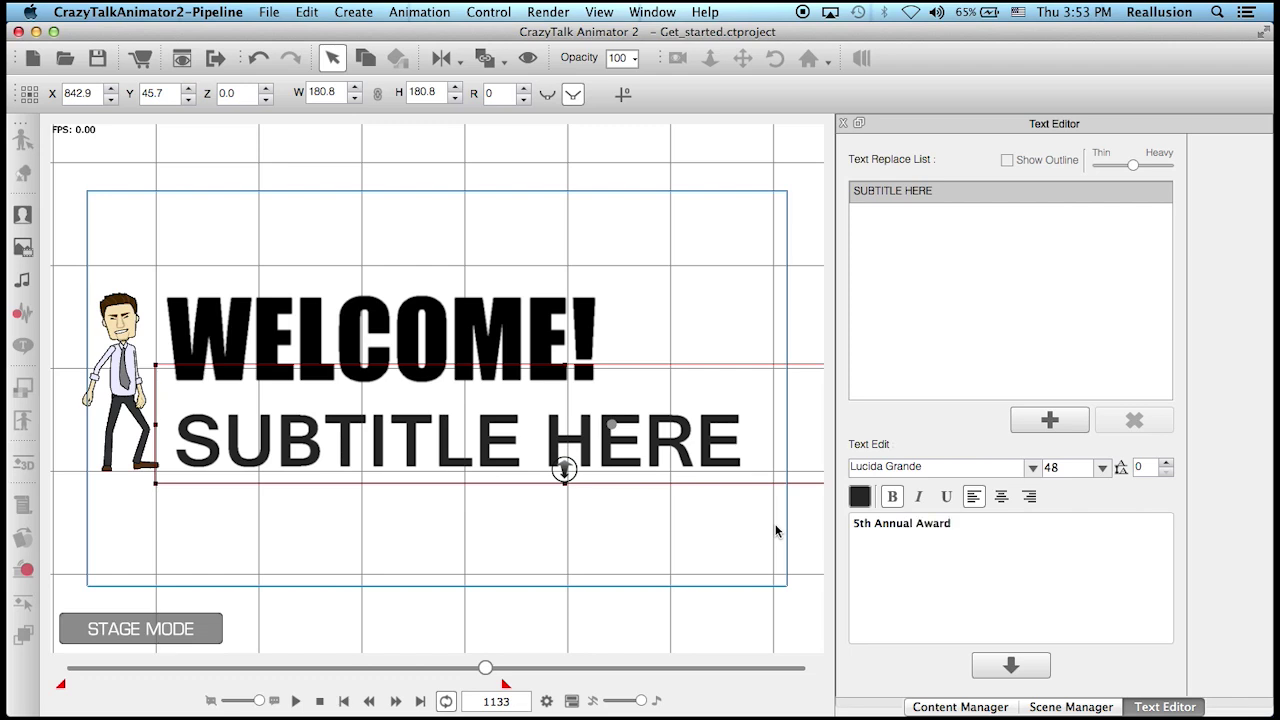
left_click(1008, 667)
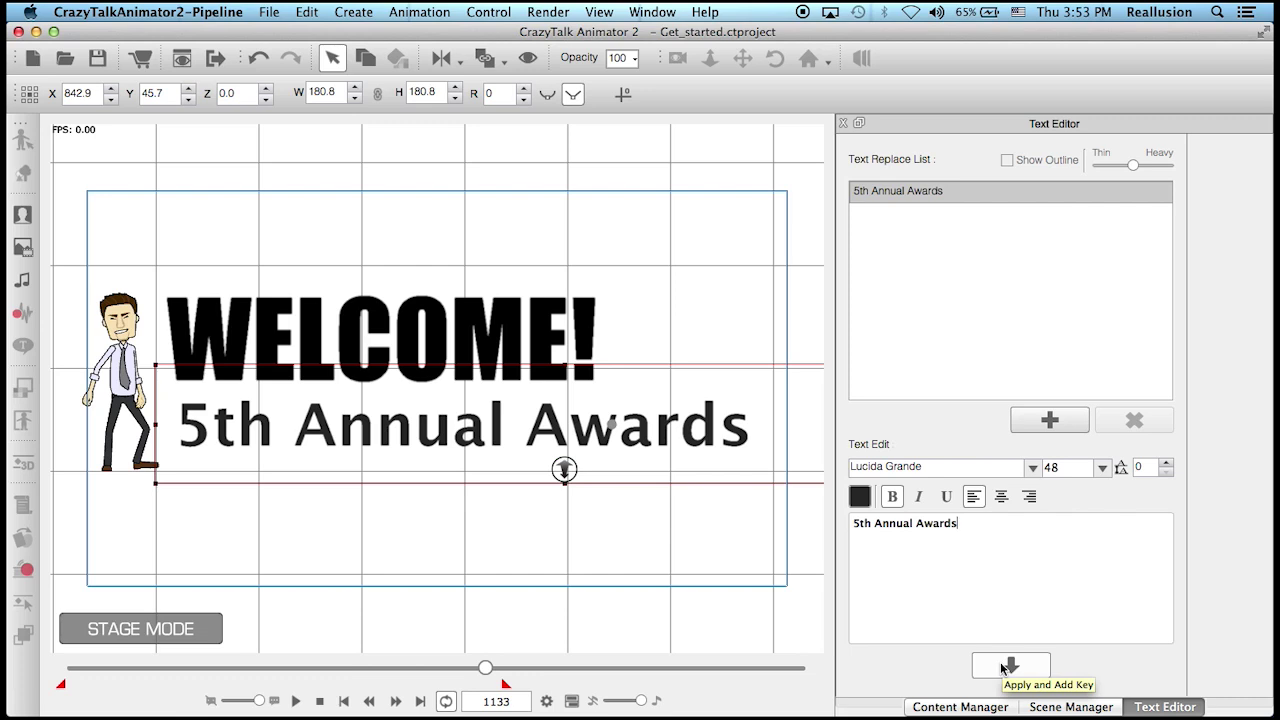
left_click(842, 122)
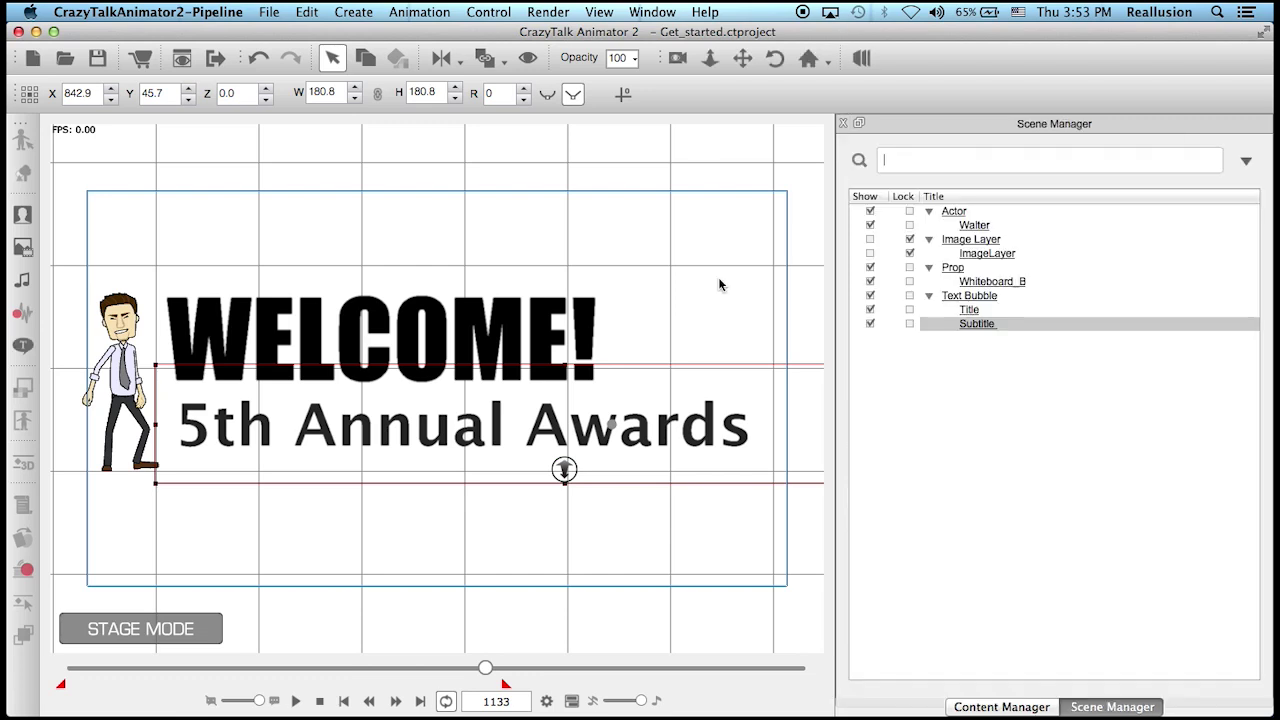
Step: Play parts of the animation from near the start to its ending to review the new title and subtitle
left_click_drag(485, 668, 126, 668)
left_click(295, 701)
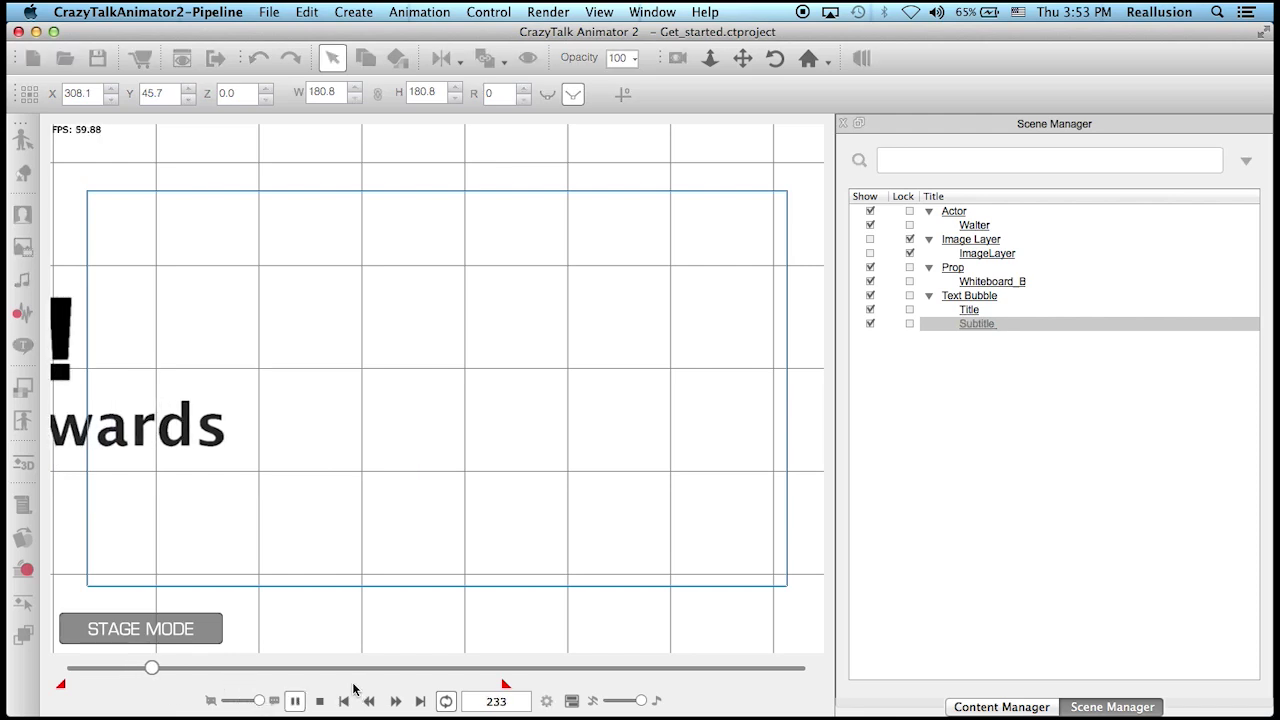
left_click(296, 700)
left_click_drag(247, 667, 469, 680)
left_click(298, 701)
left_click(291, 703)
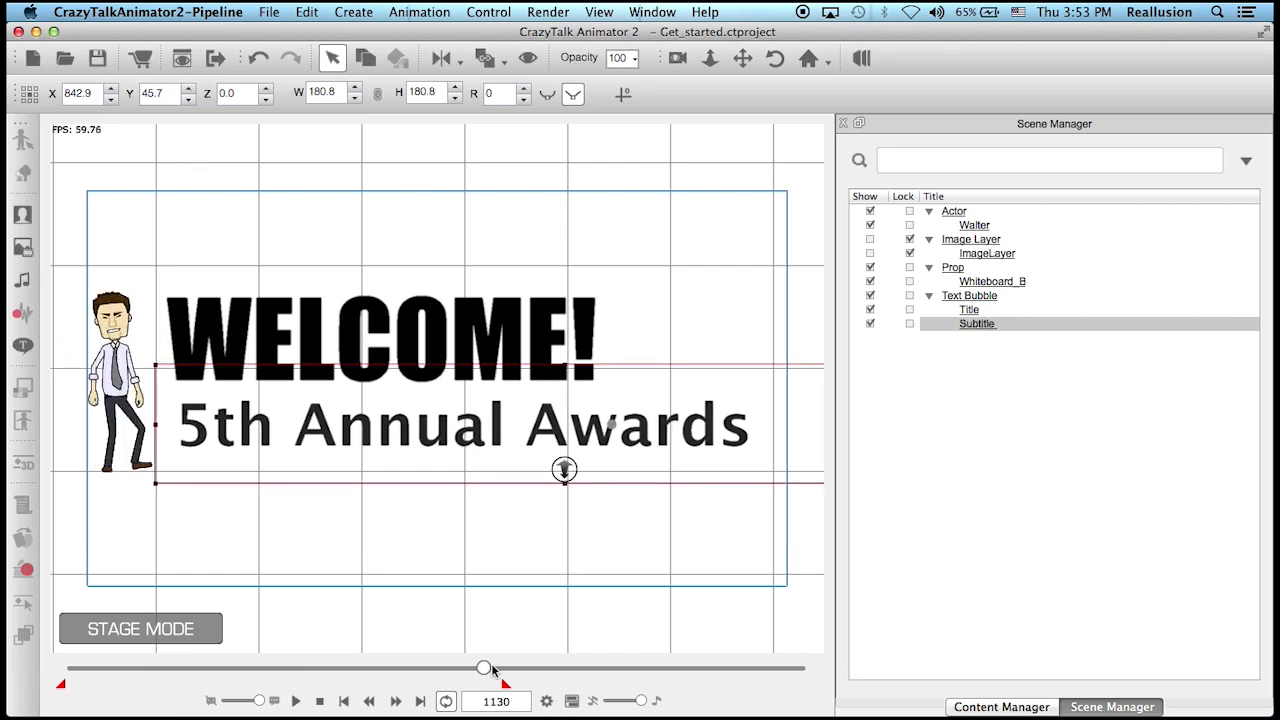
Step: Replay the end of the animation from frames 1081 and 1116 to examine how the character finishes moving
mouse_move(483, 667)
left_mouse_down()
mouse_move(449, 670)
mouse_move(466, 668)
left_mouse_up()
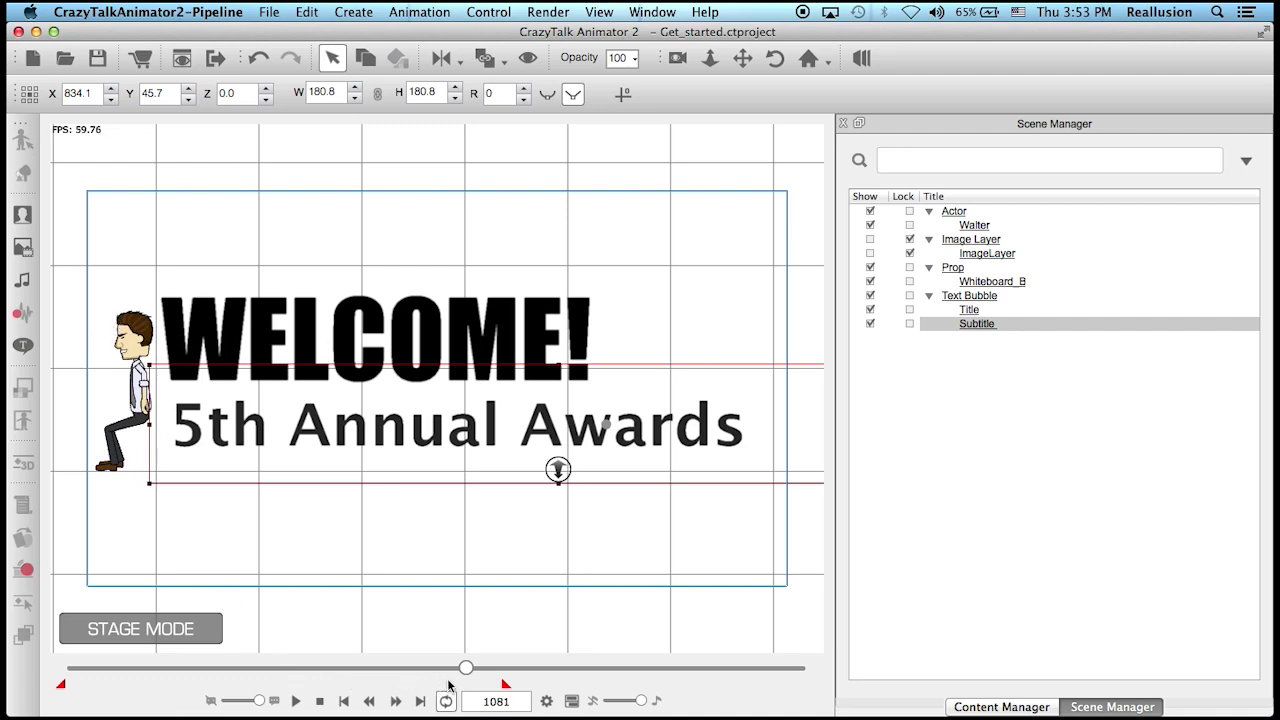
left_click(295, 702)
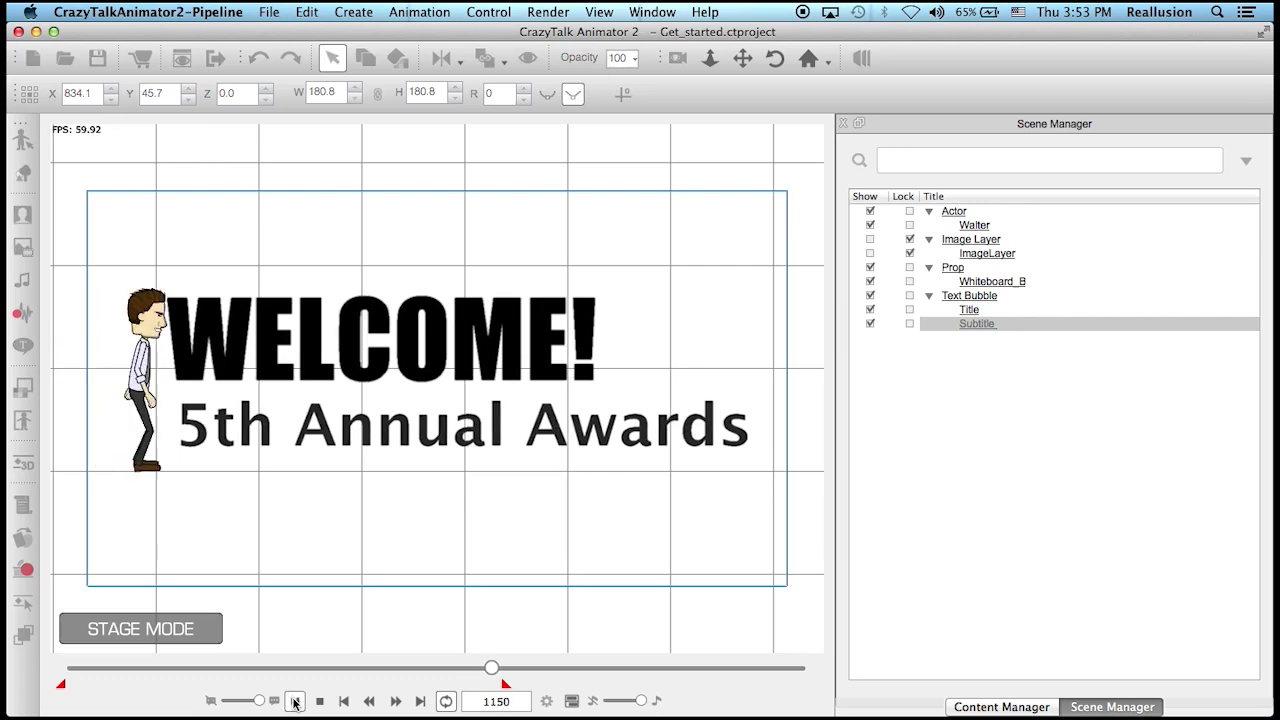
left_click(295, 702)
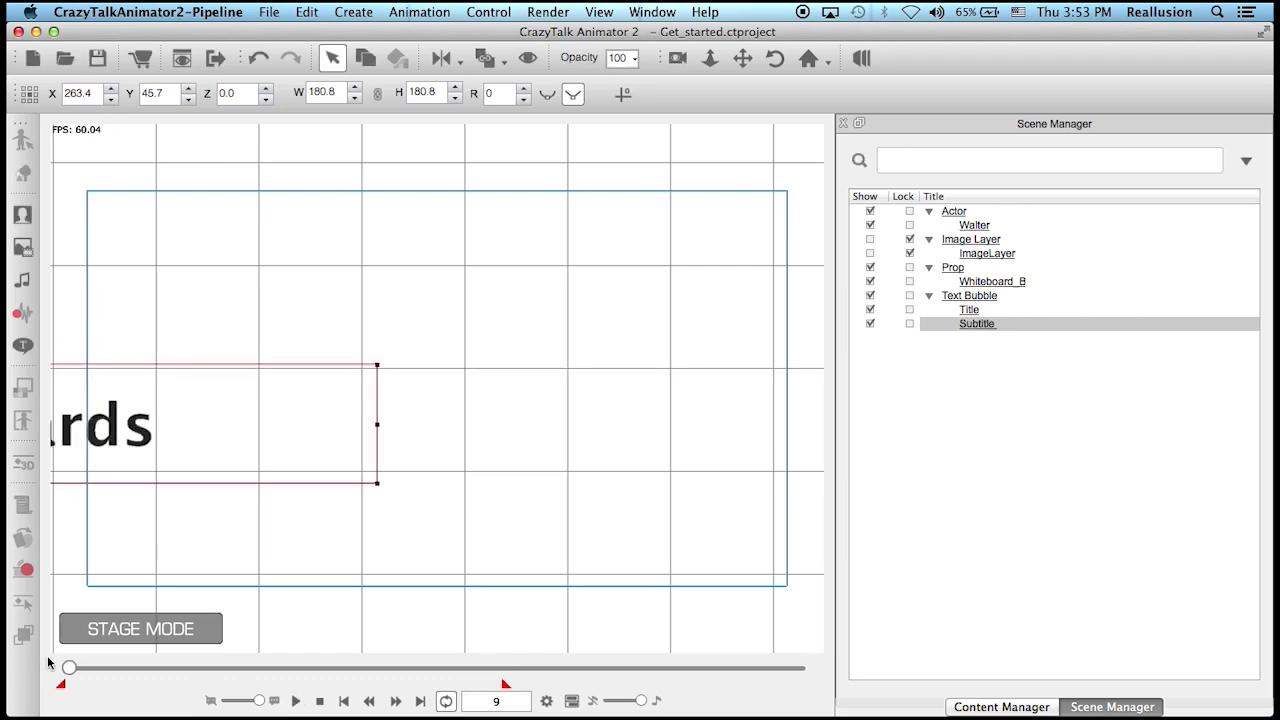
left_click_drag(70, 672, 479, 668)
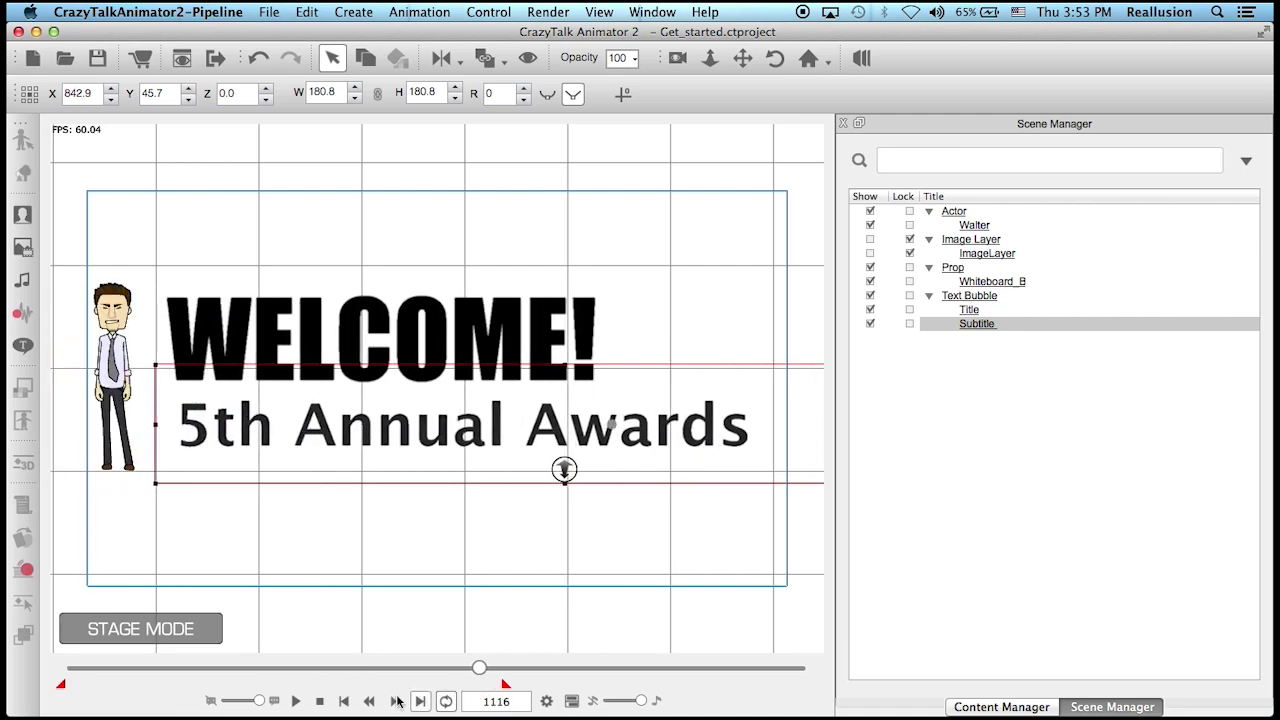
left_click(296, 702)
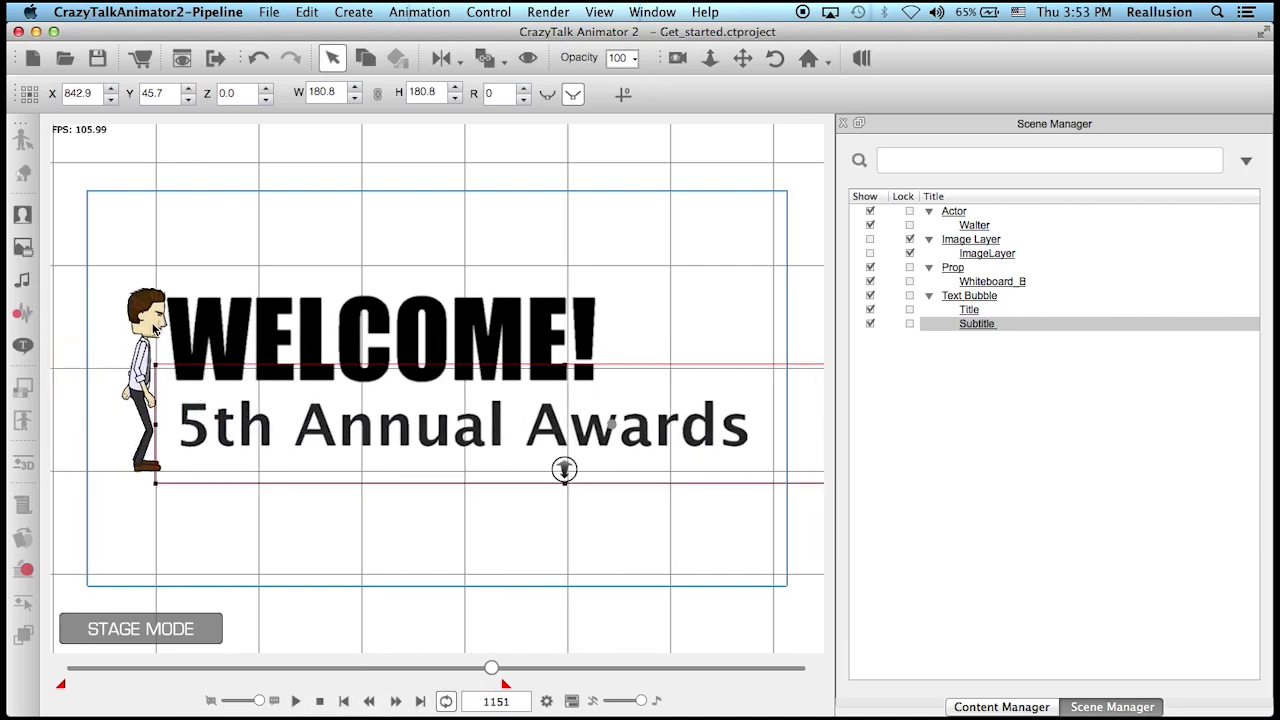
Step: Open the timeline for the Walter actor and show his 3D Motion track around frame 1123
left_click_drag(492, 670, 481, 671)
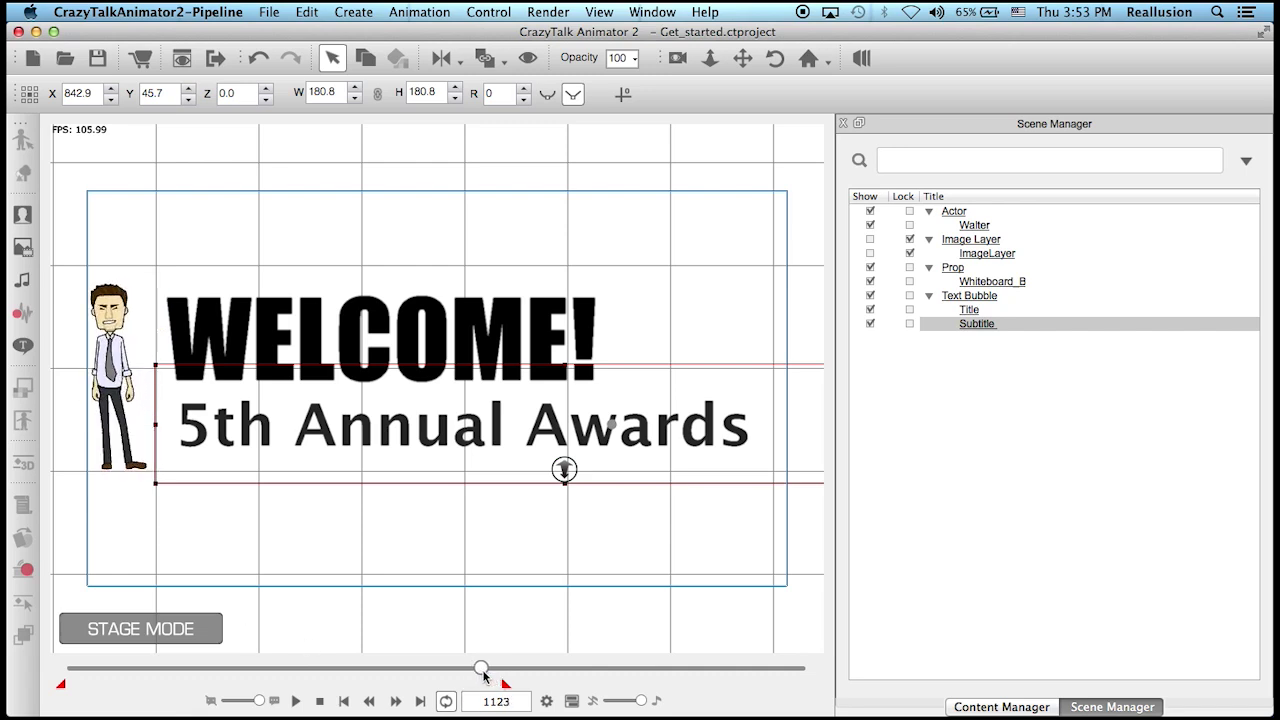
left_click(572, 701)
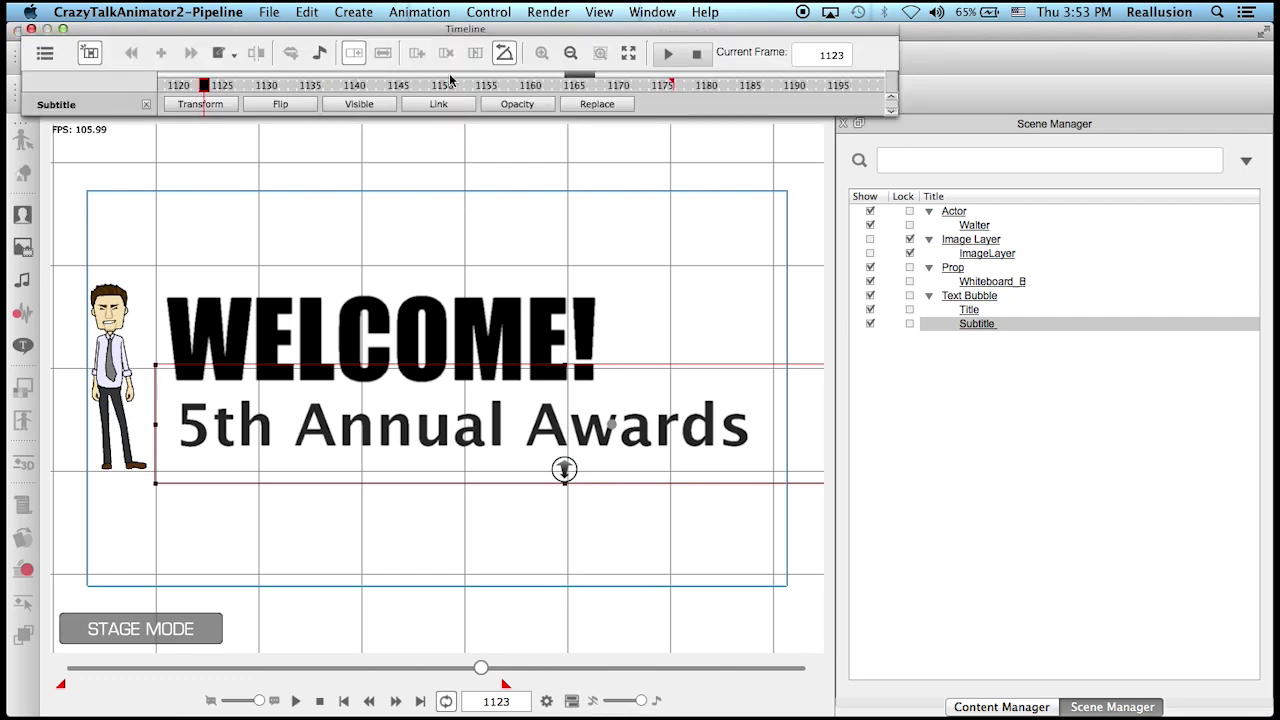
left_click(104, 308)
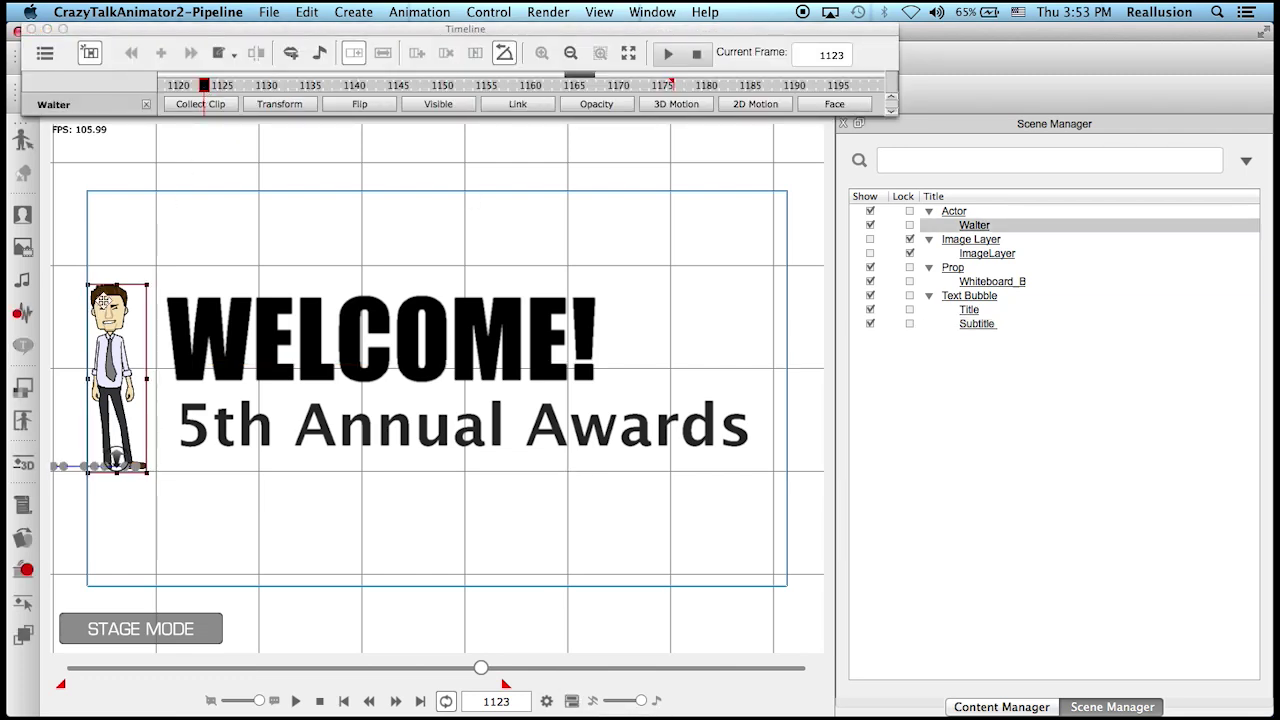
left_click(675, 106)
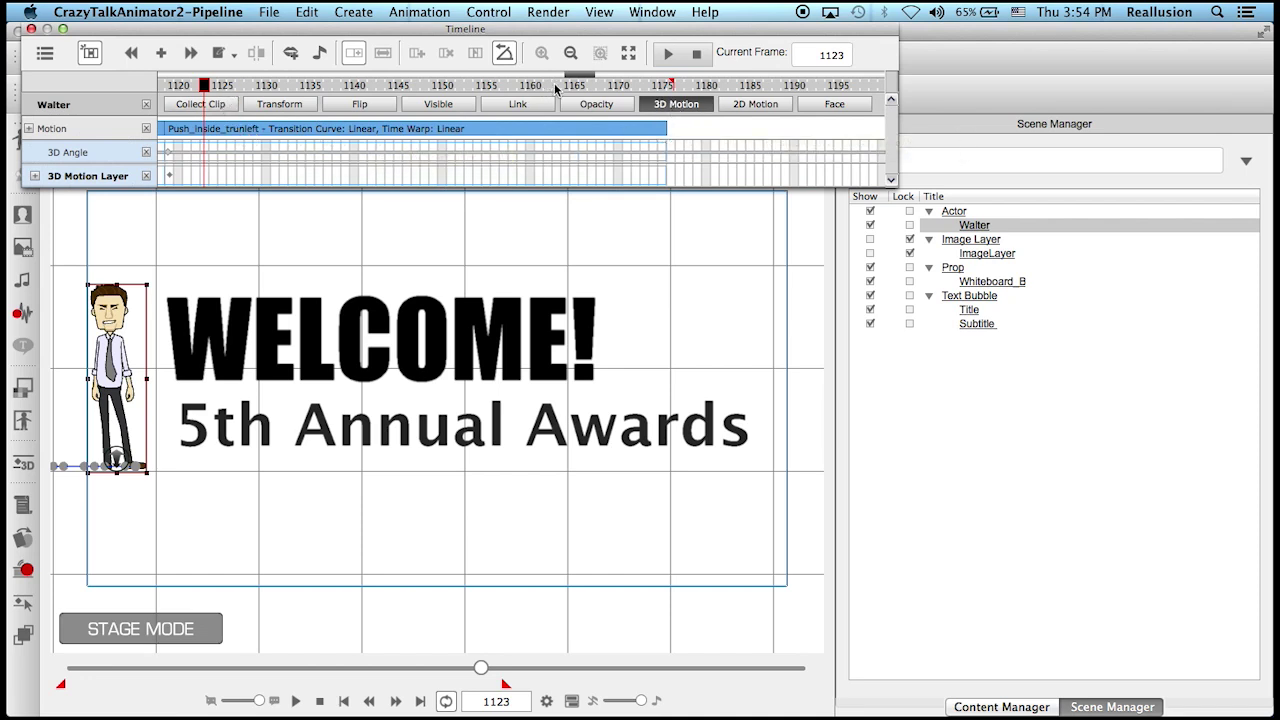
left_click_drag(565, 75, 540, 75)
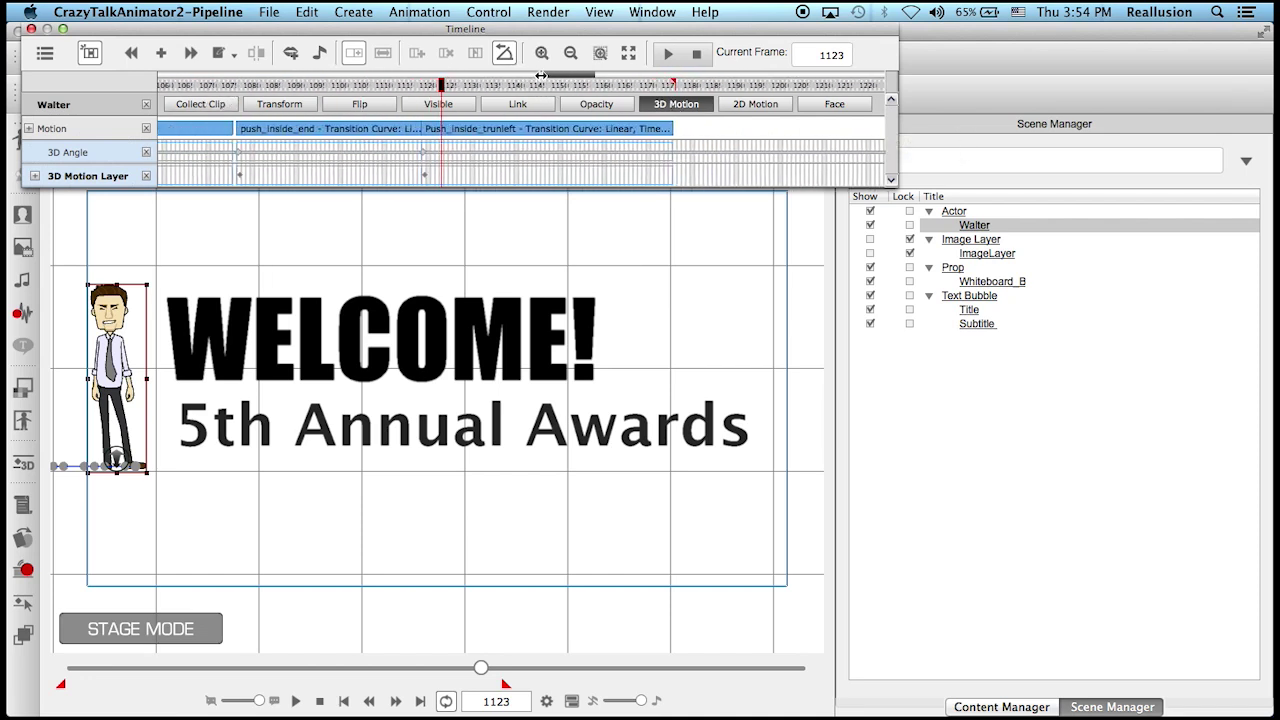
Step: Check the push_inside_end clip on Walter's motion track and delete the Push_inside_trunleft clip that follows it
left_click_drag(395, 90, 216, 103)
left_click(271, 128)
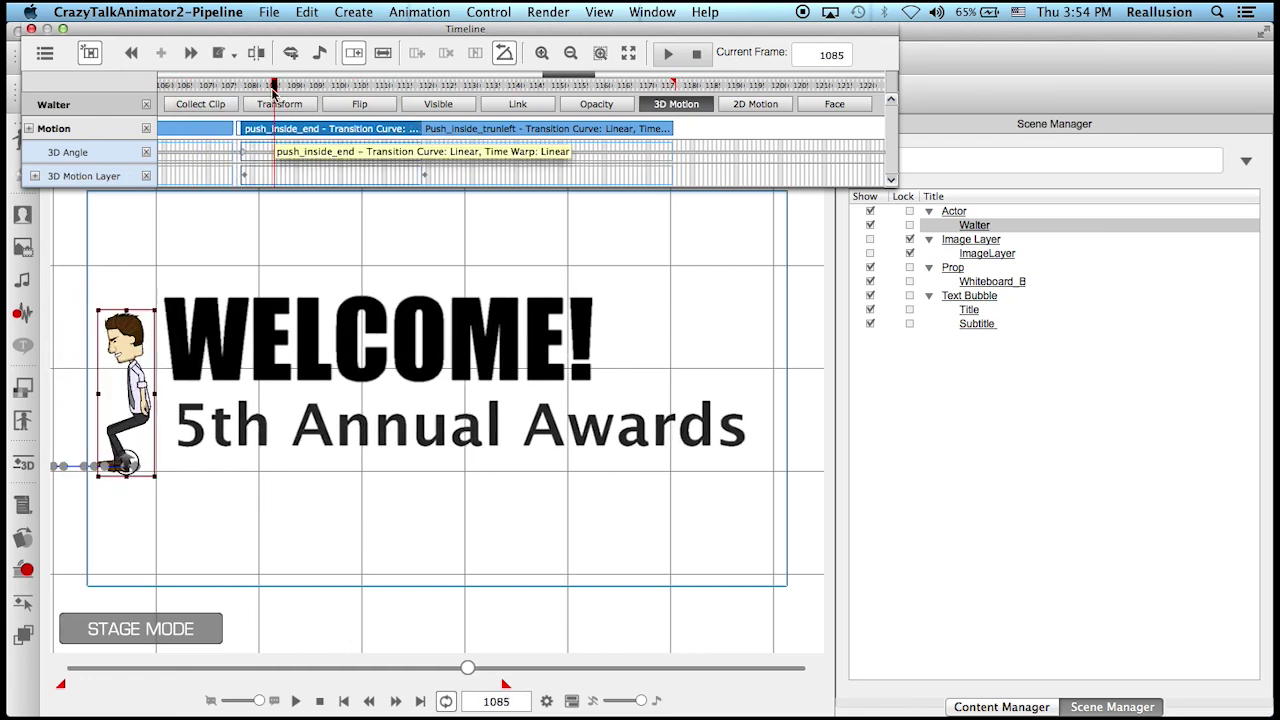
left_click(254, 131)
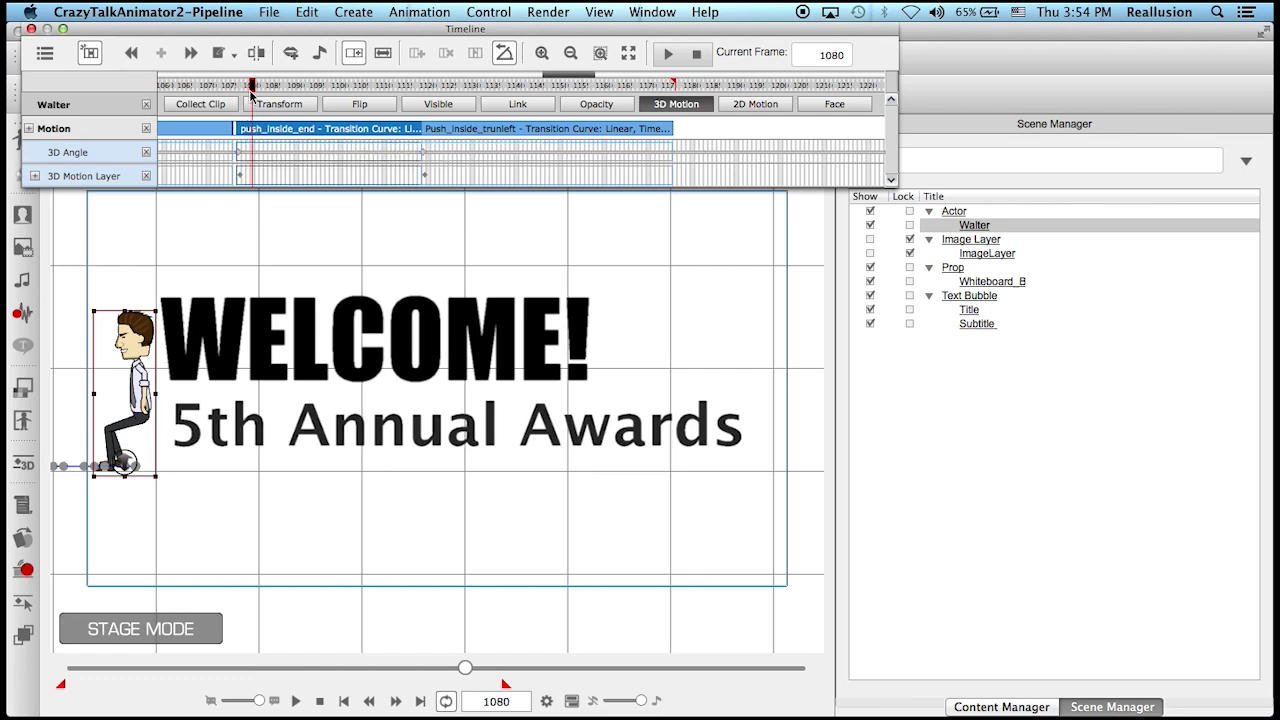
left_click_drag(252, 87, 490, 134)
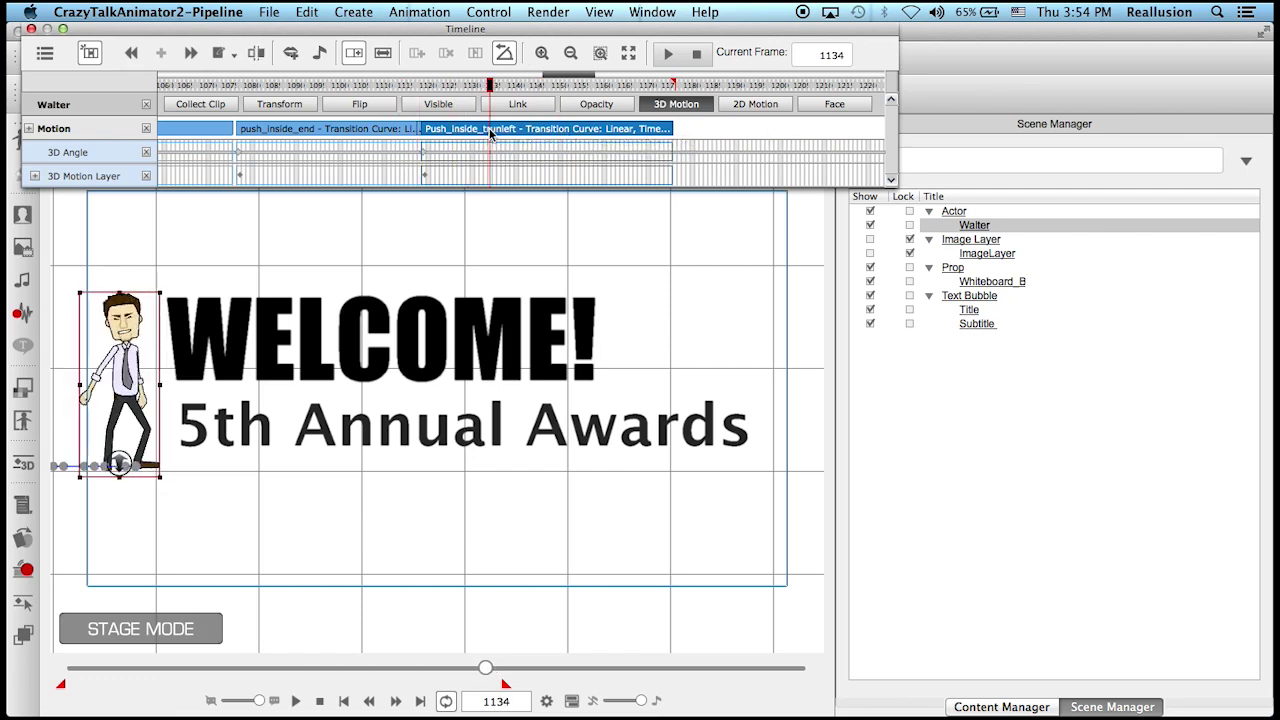
right_click(490, 133)
left_click(530, 187)
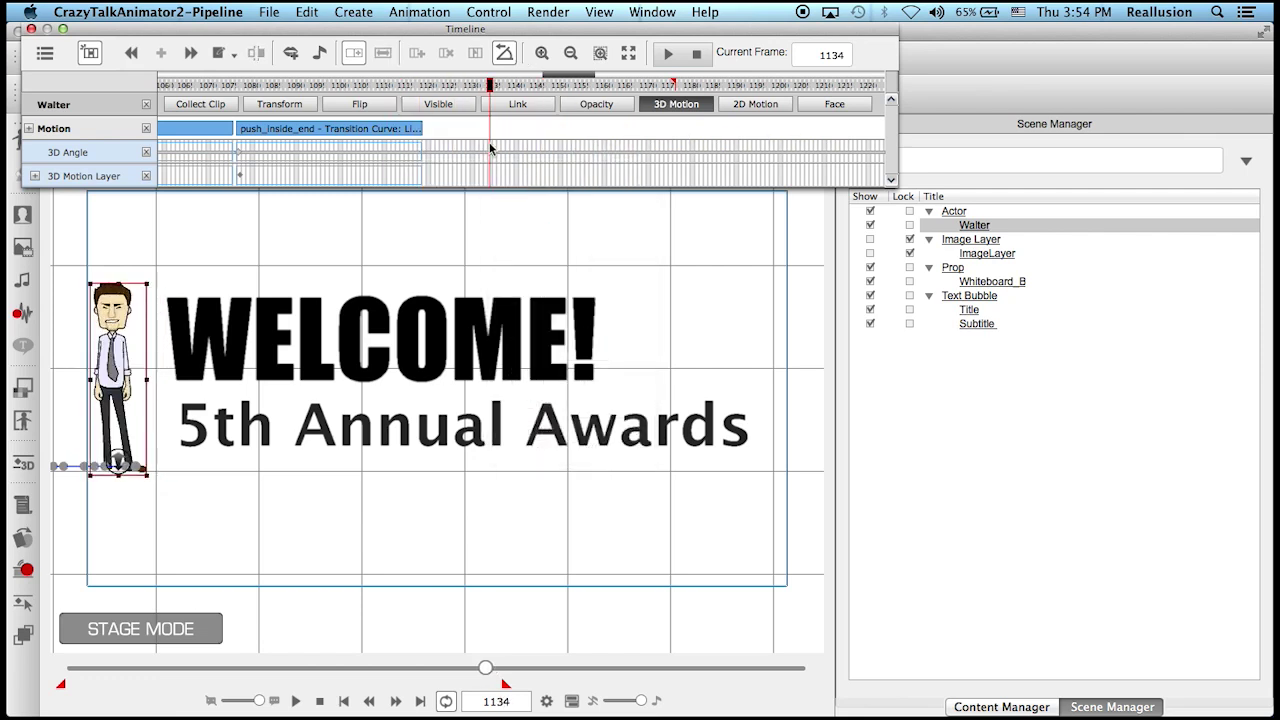
Step: Flatten the push_inside_end motion clip on Walter's motion track
mouse_move(408, 86)
left_mouse_down()
mouse_move(433, 88)
mouse_move(420, 88)
left_mouse_up()
left_click(402, 138)
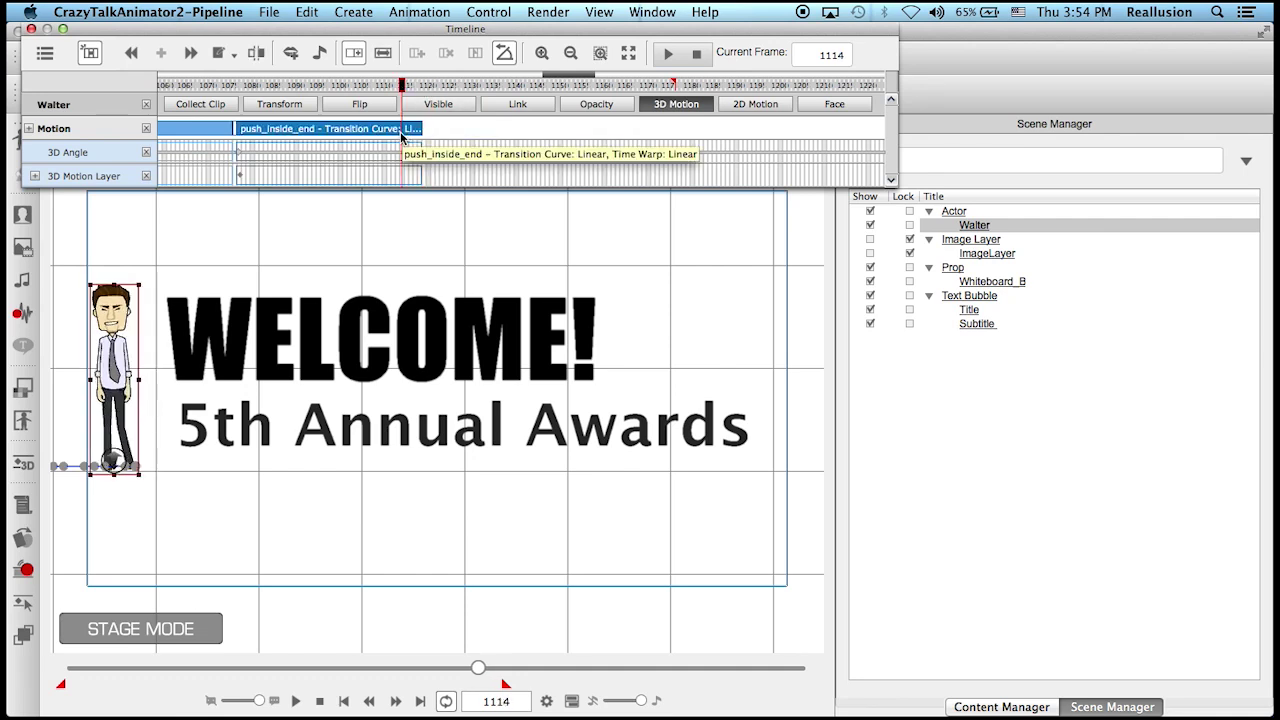
right_click(395, 133)
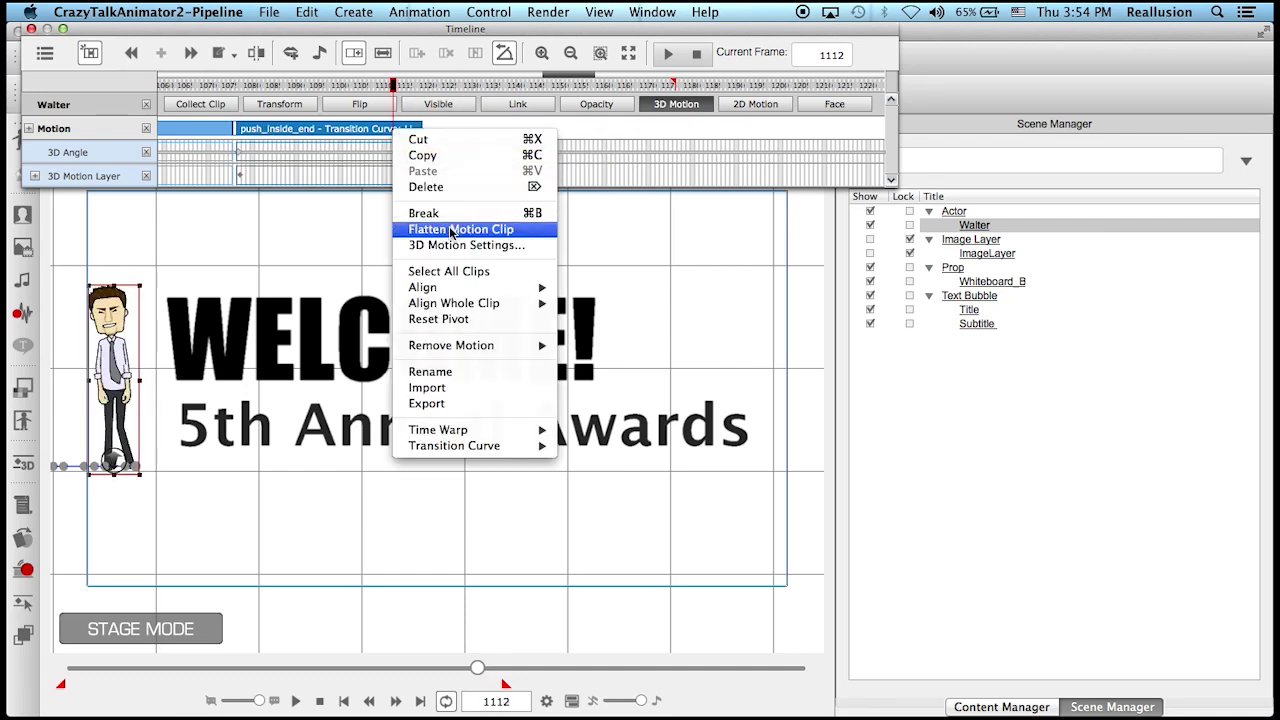
left_click(470, 230)
Step: Add the Wave_Male motion from the 3D 04_Perform templates to Walter's motion track at frame 1121, just after the flattened clip
left_click(390, 87)
left_click_drag(395, 88, 428, 104)
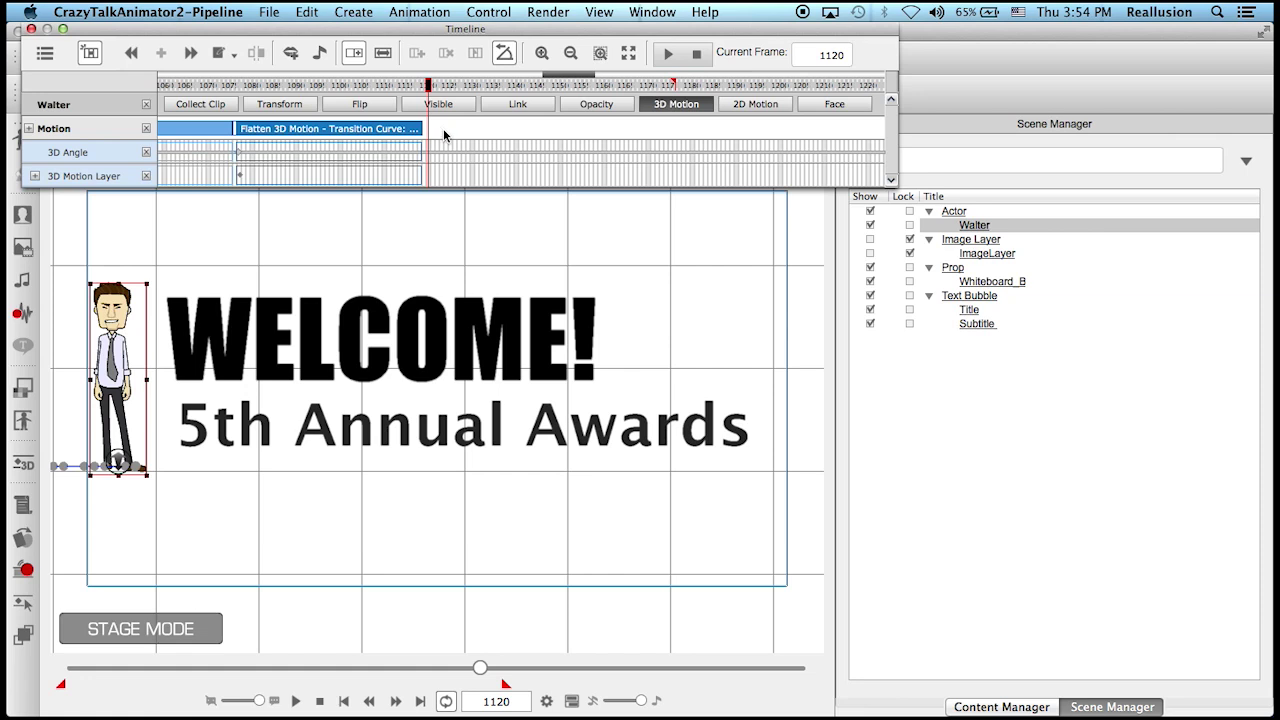
left_click(988, 707)
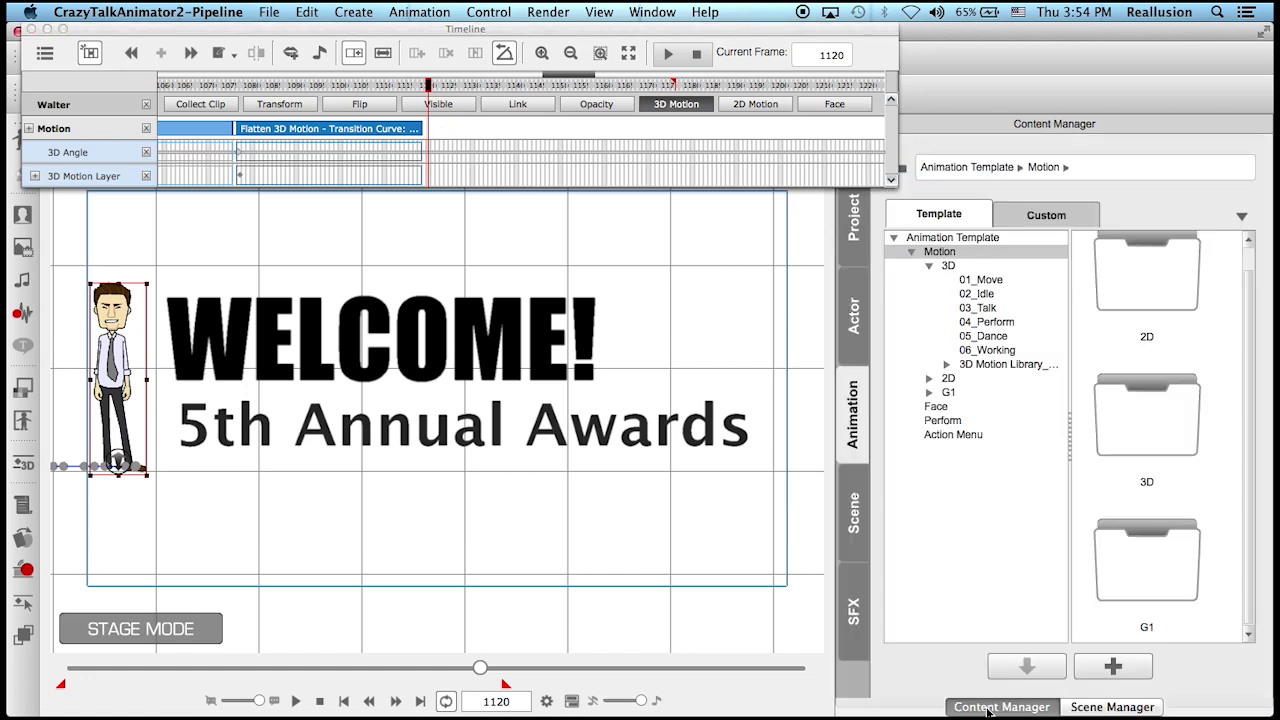
left_click(990, 322)
left_click_drag(1250, 278, 1245, 612)
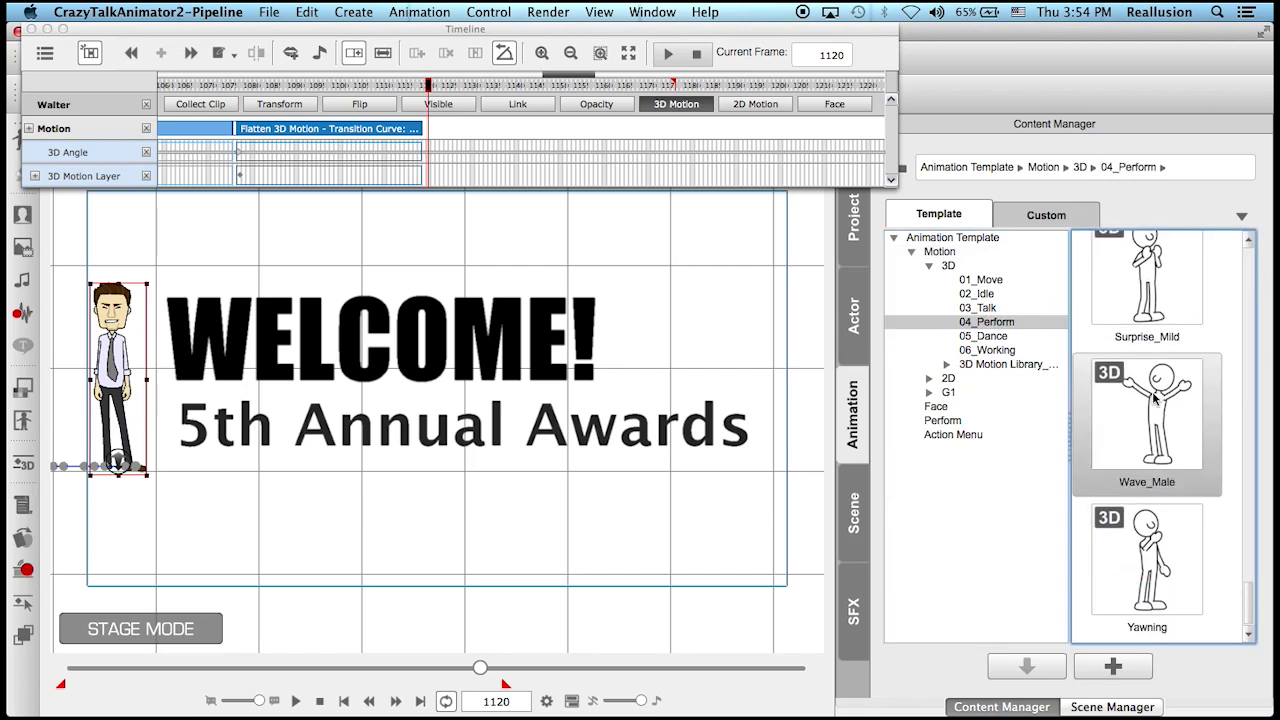
left_click_drag(1135, 400, 431, 140)
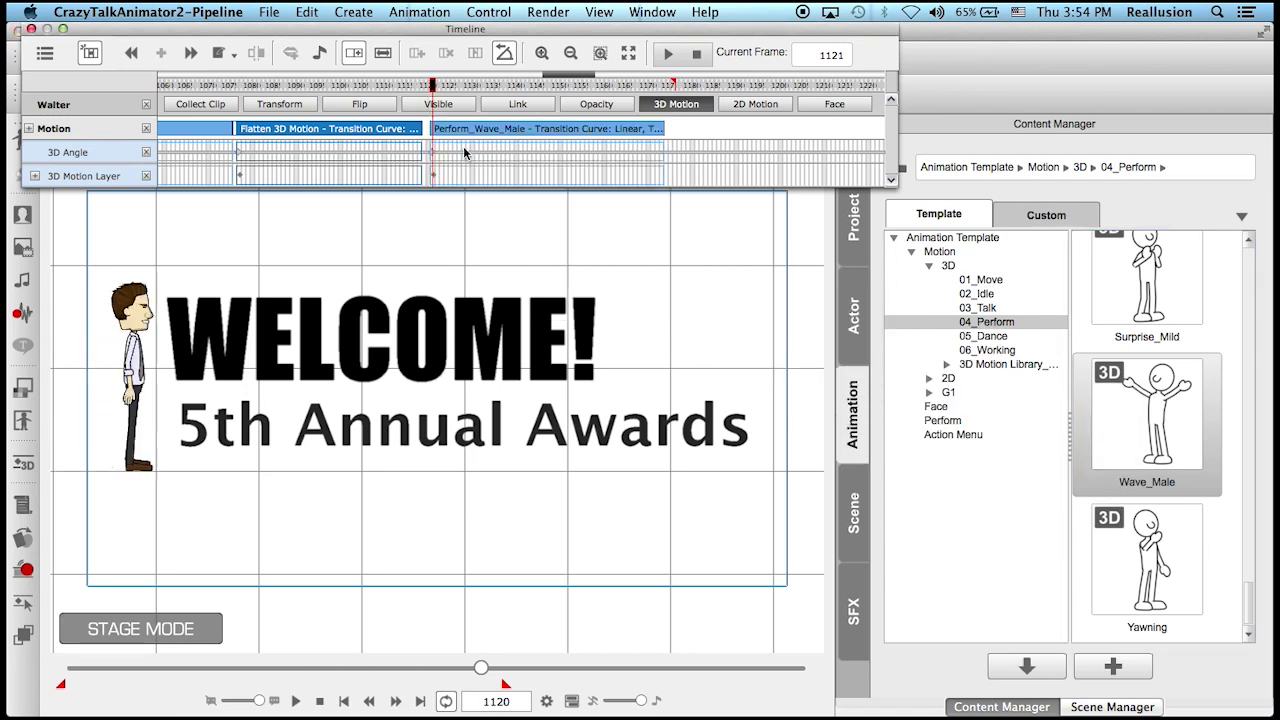
Step: Play the new waving motion and scrub across its start at frame 1121 to check which way Walter faces
key("space")
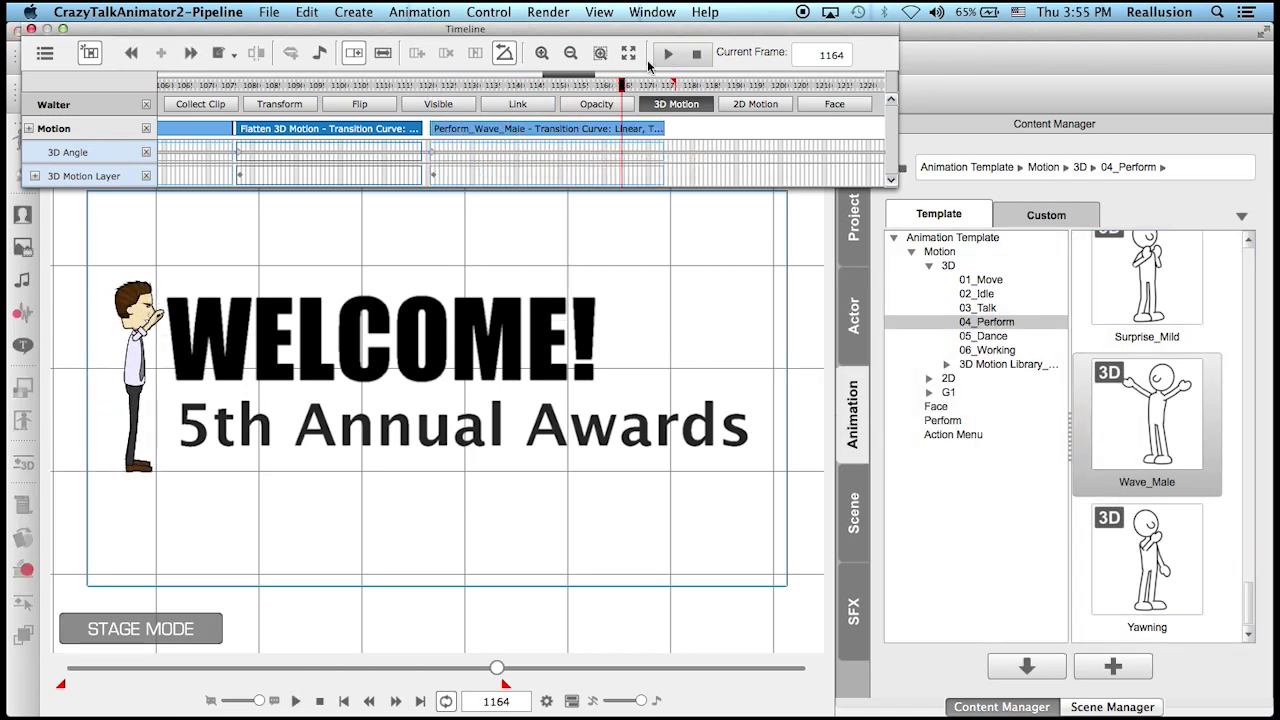
left_click(403, 86)
left_click_drag(403, 86, 441, 92)
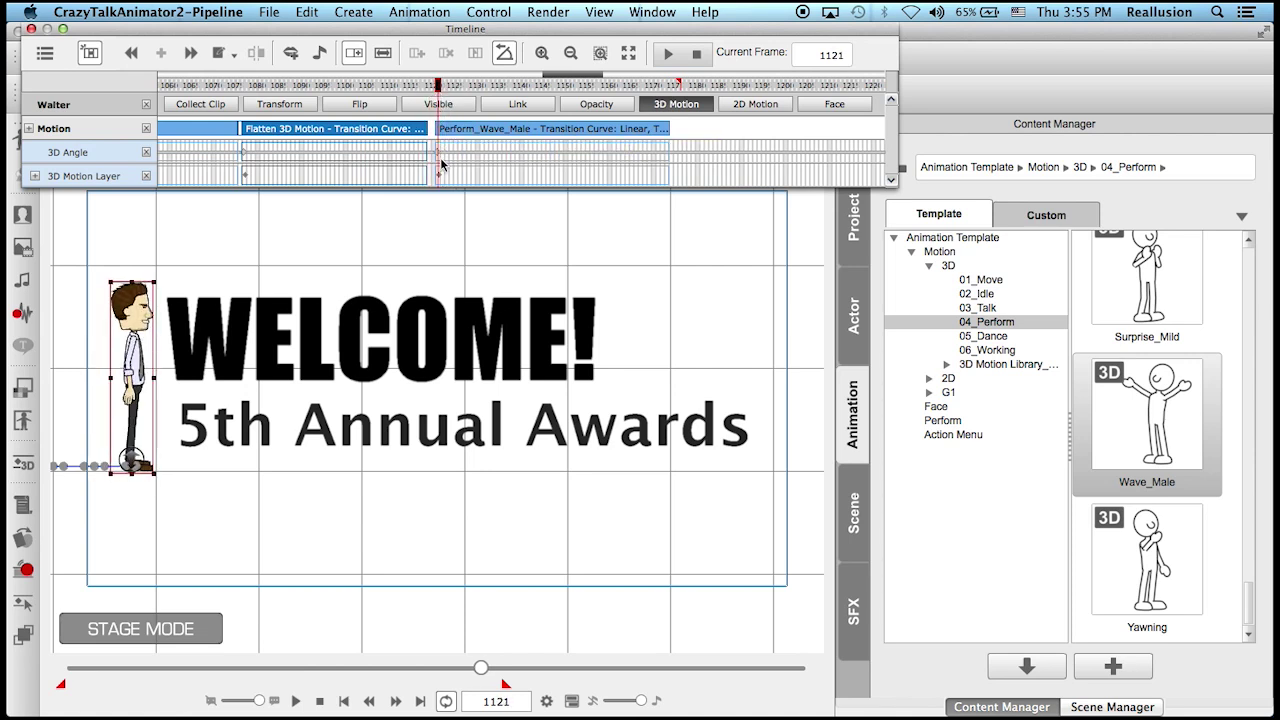
Step: Set the 3D Angle key at the start of the Perform_Wave_Male clip to 0 so Walter faces the front
left_click(439, 151)
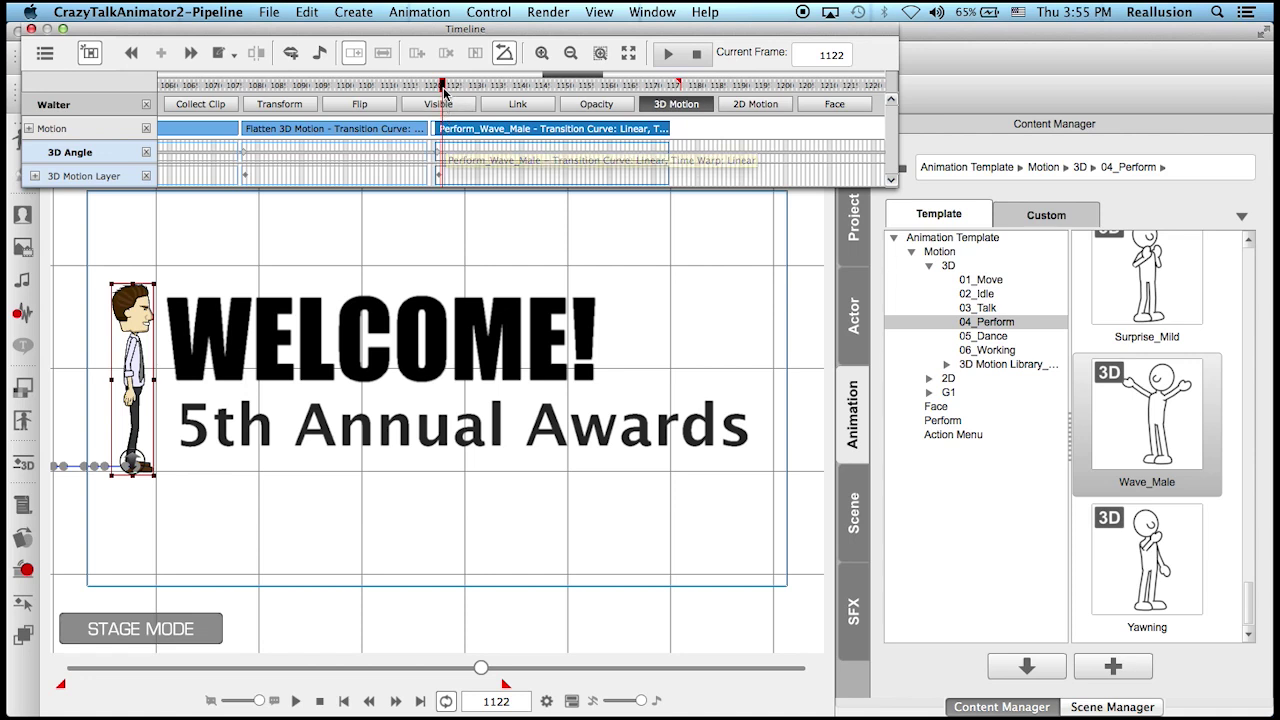
left_click_drag(441, 90, 437, 90)
left_click(541, 52)
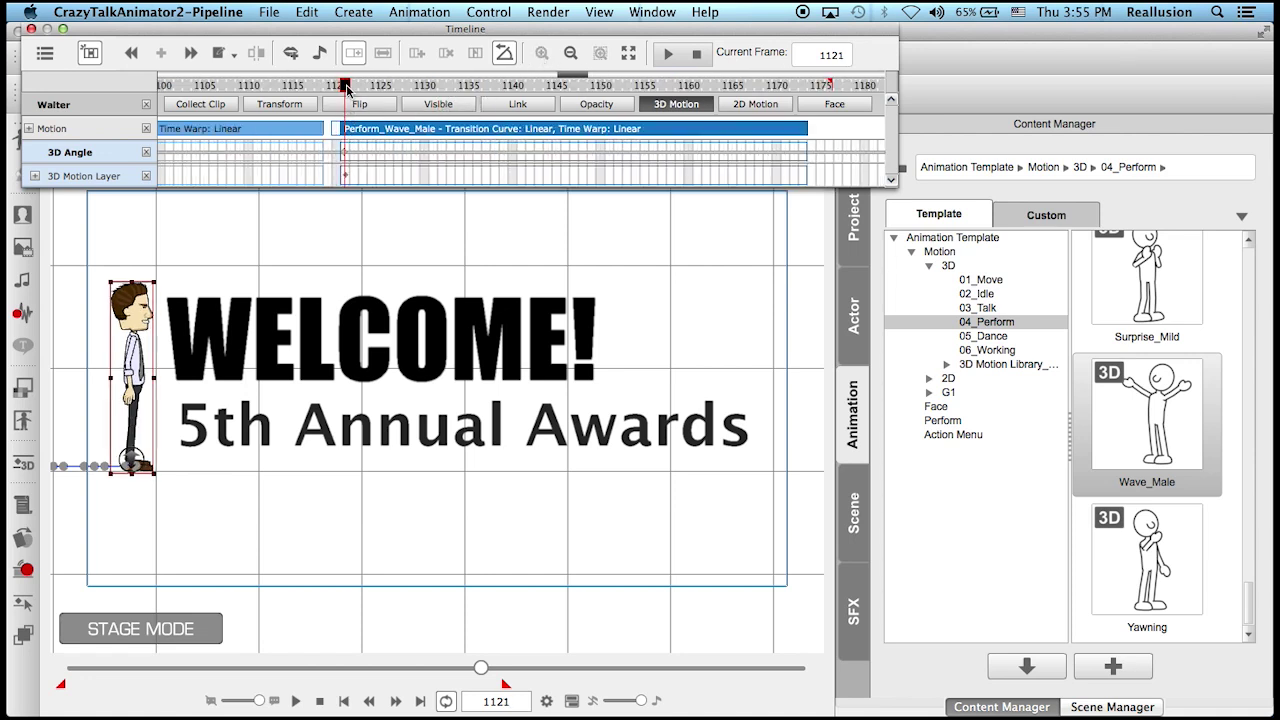
left_click(345, 176)
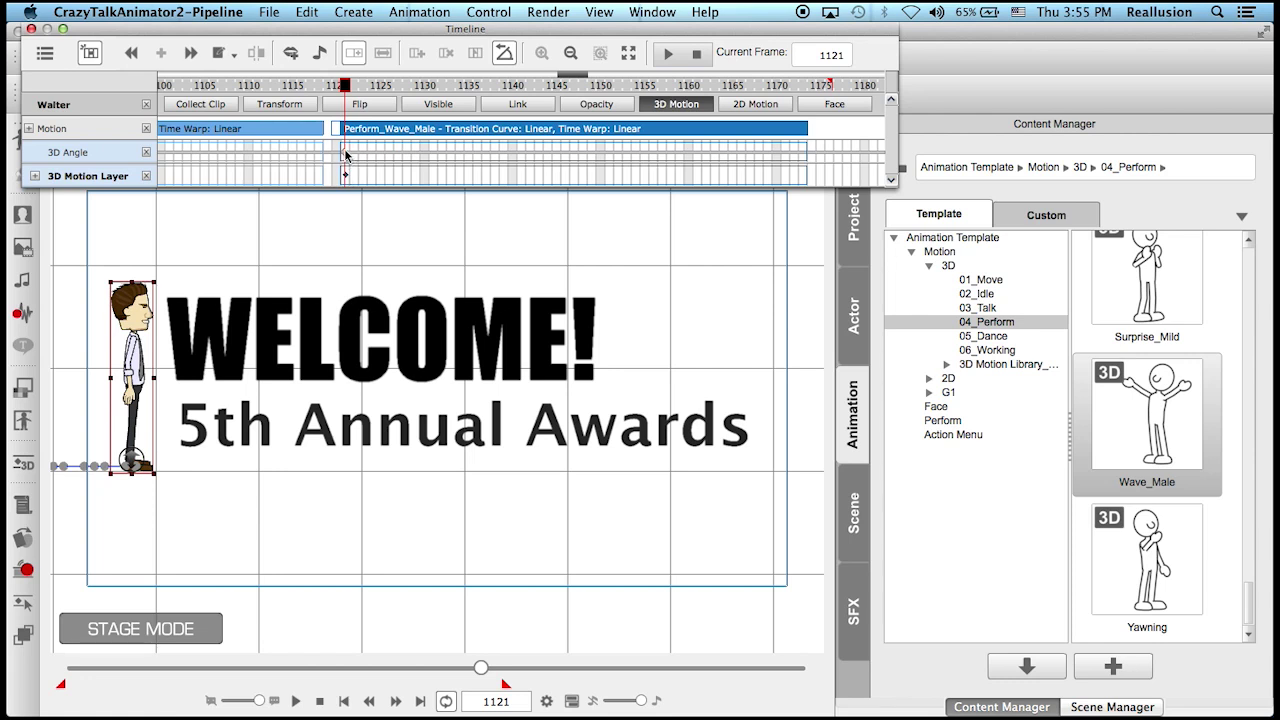
left_click(345, 153)
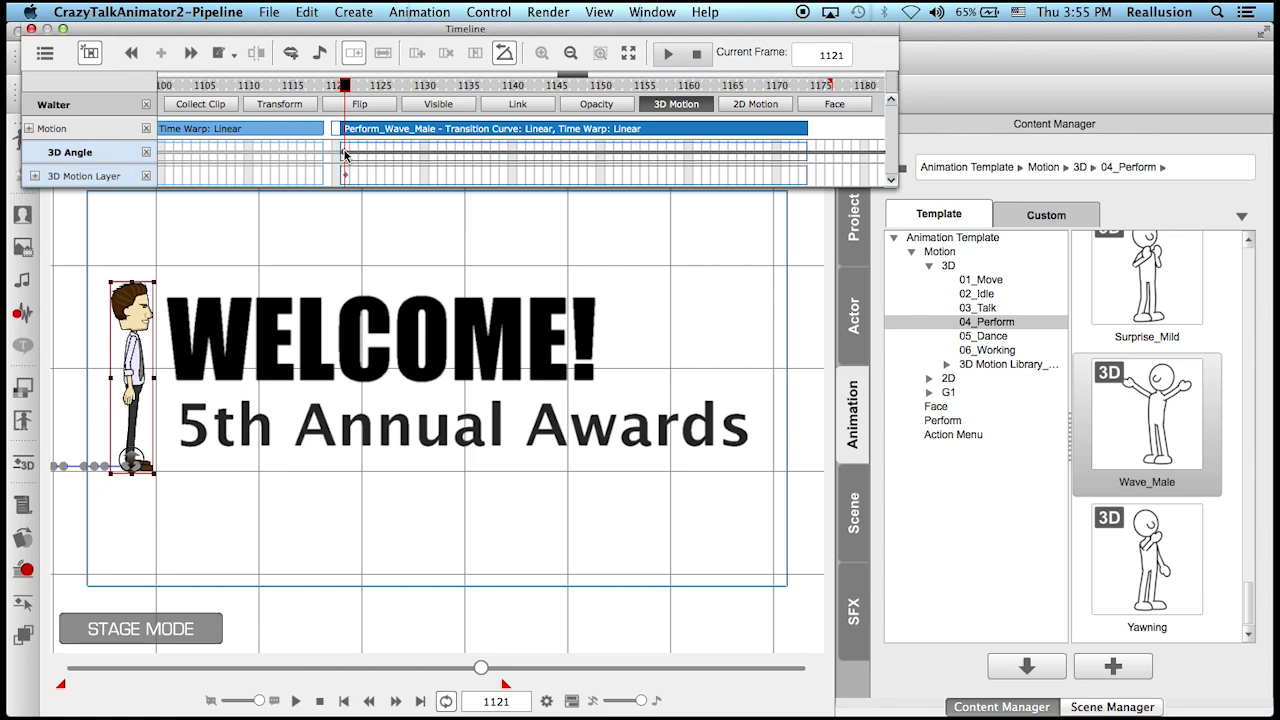
left_click(24, 465)
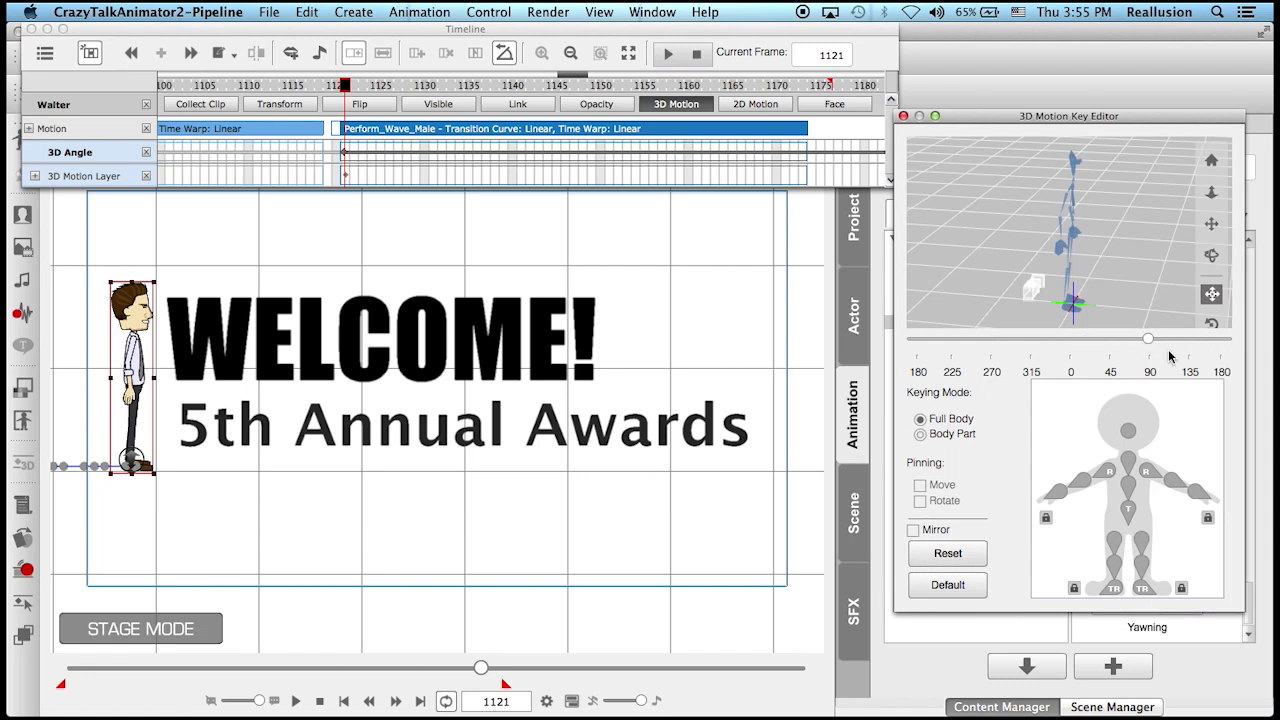
left_click_drag(1143, 342, 1088, 347)
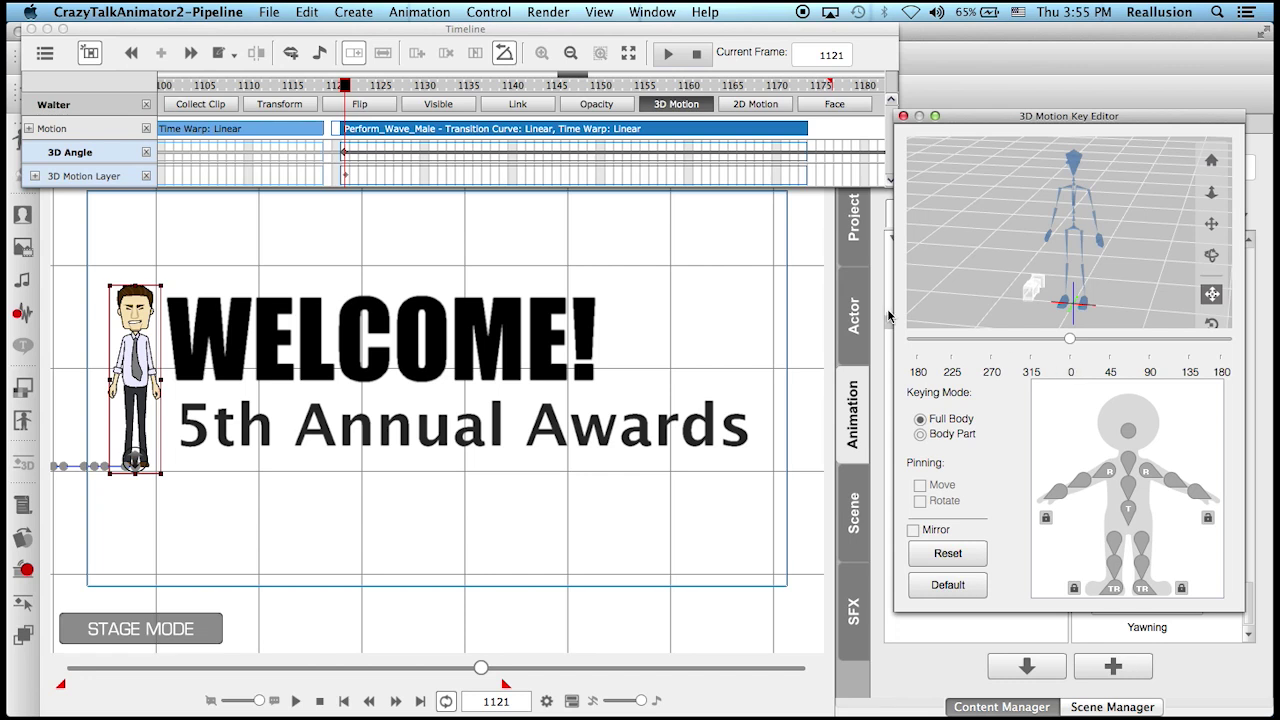
Step: Play from frame 1115 and scrub across the junction of the two clips to examine the change into the wave
left_click(292, 85)
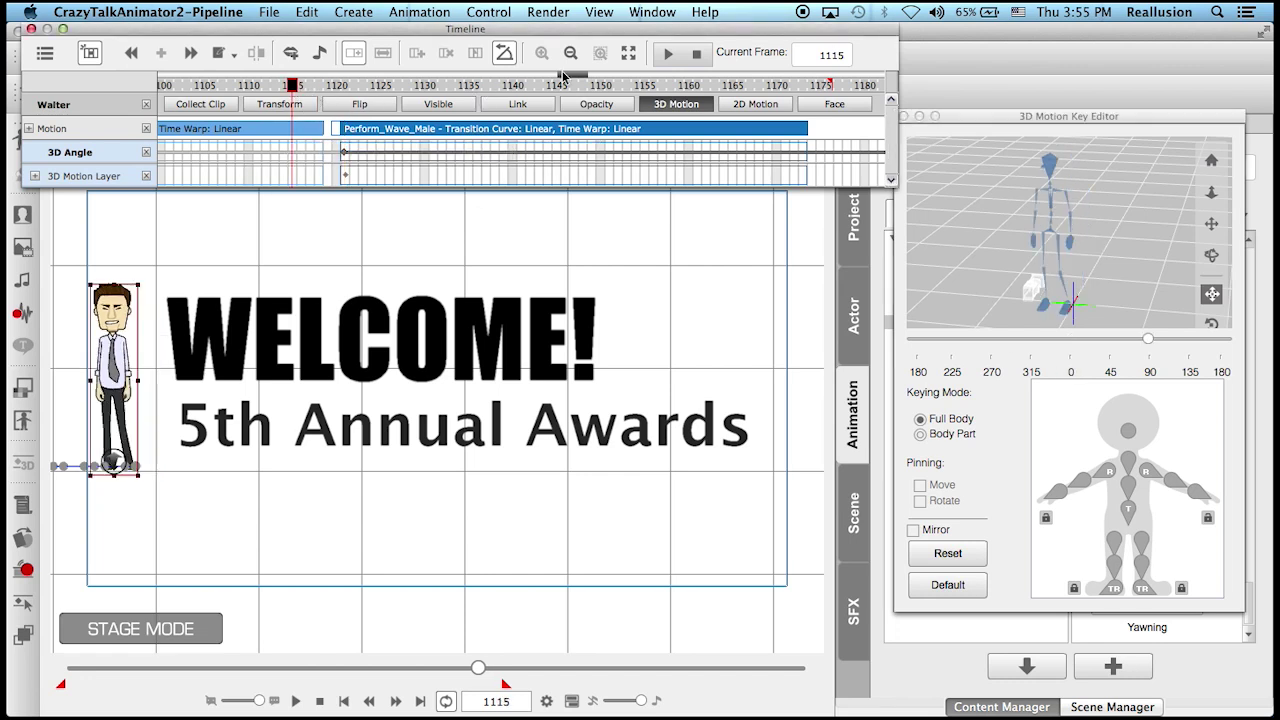
left_click(665, 55)
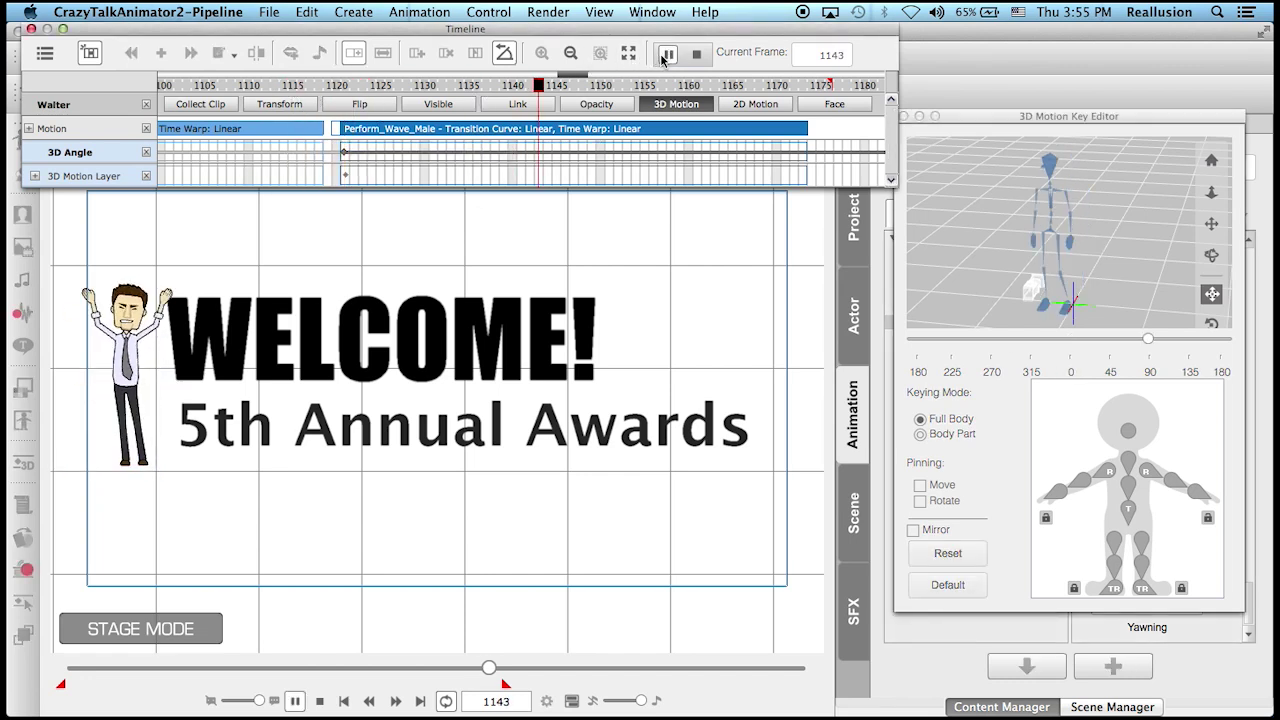
left_click(665, 58)
left_click(285, 85)
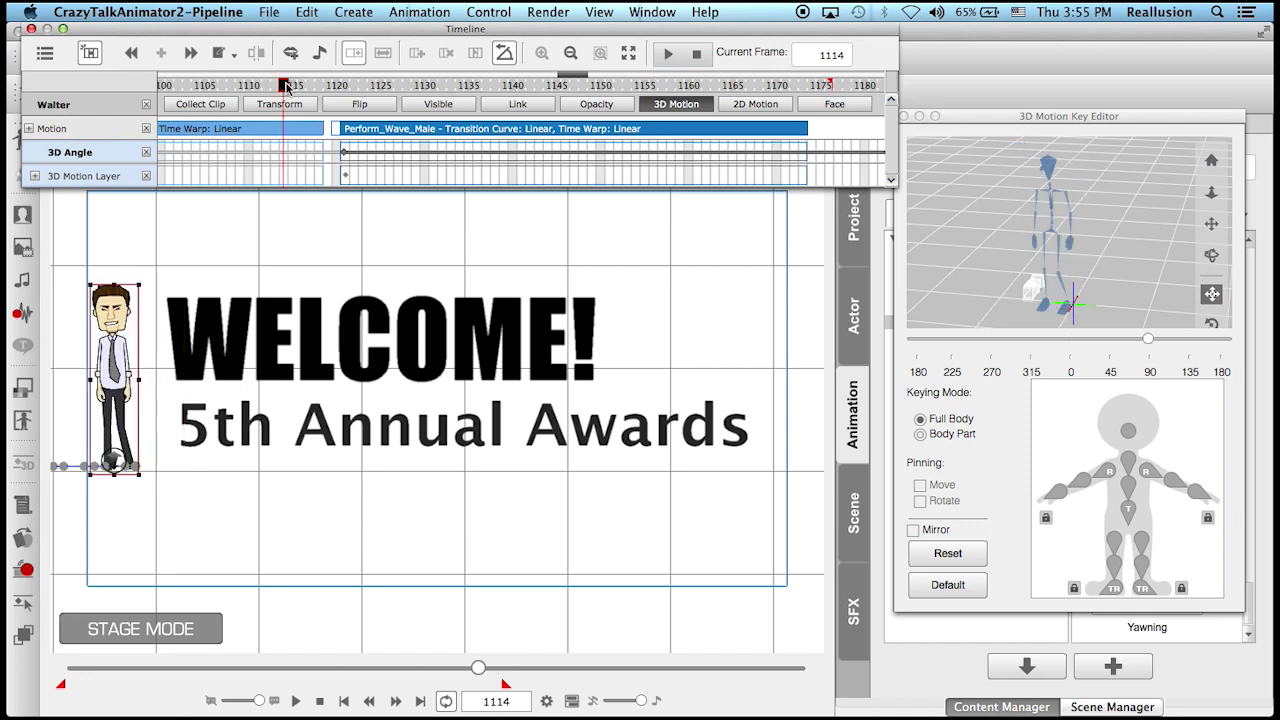
left_click_drag(287, 88, 197, 86)
left_click_drag(260, 103, 292, 104)
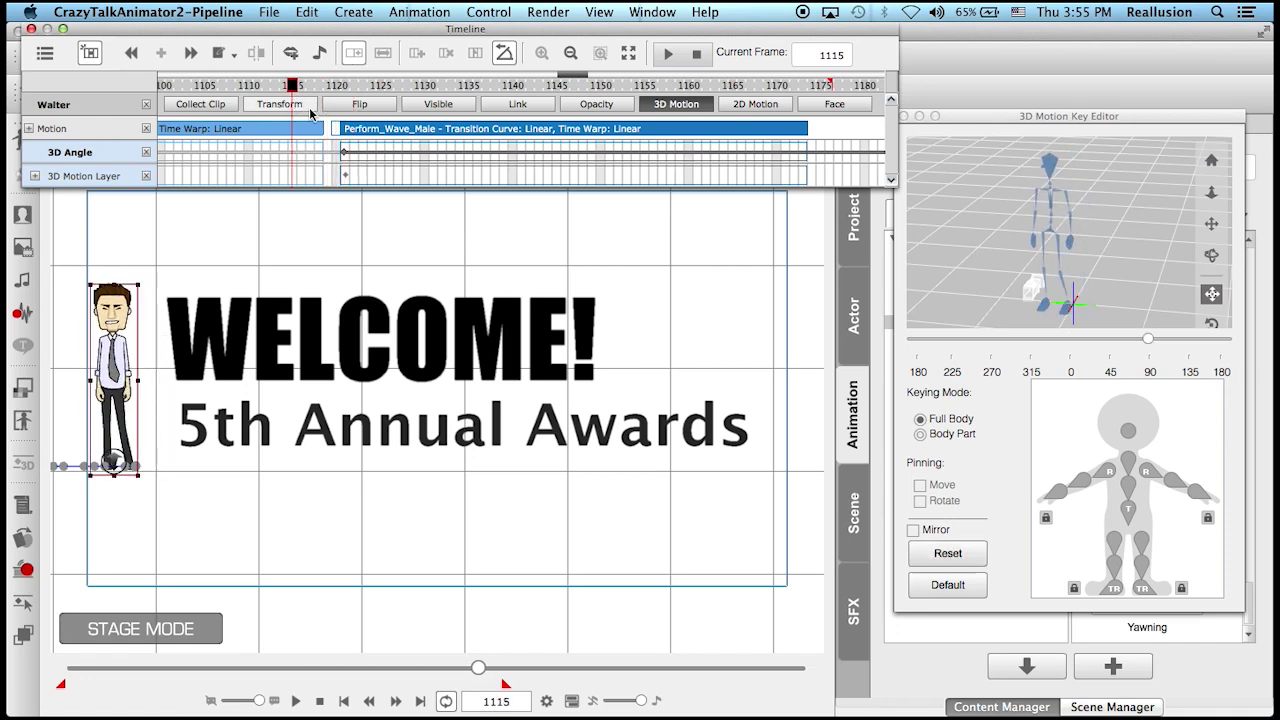
Step: Close the 3D Motion Key Editor and move the Perform_Wave_Male clip earlier so it directly adjoins the flattened clip
left_click(351, 134)
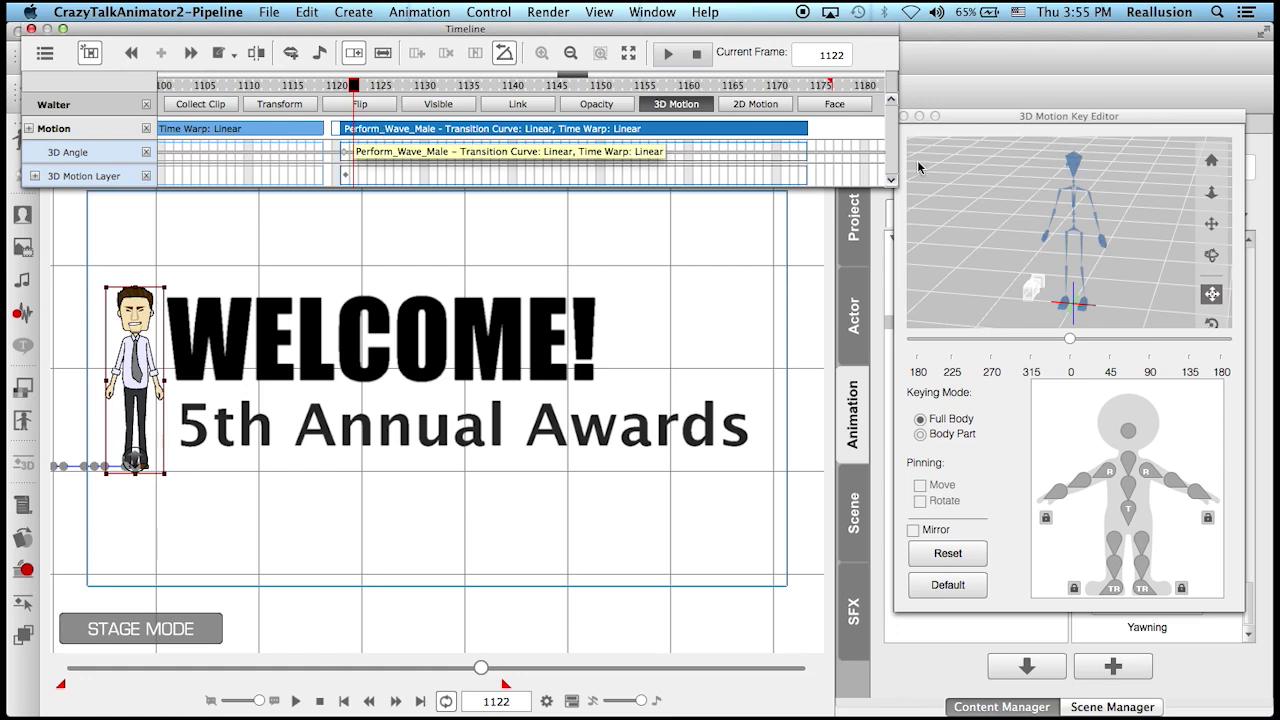
left_click(904, 116)
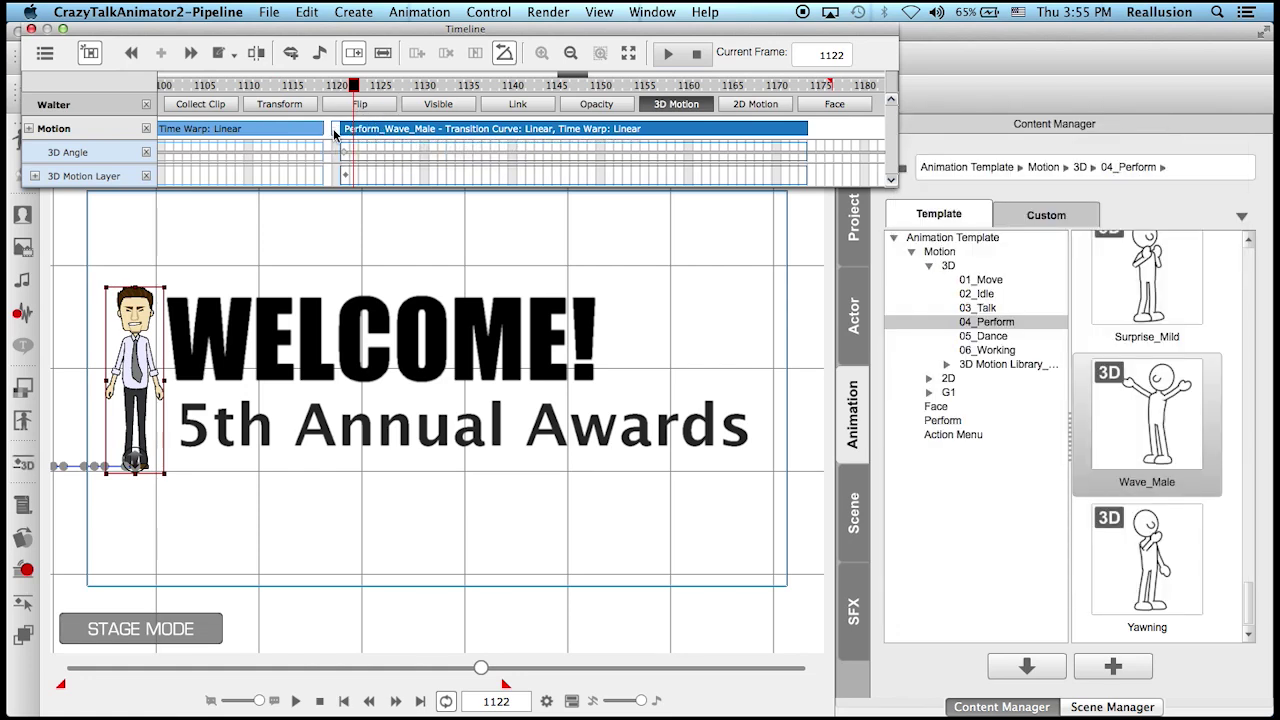
left_click(336, 133)
left_click(339, 131)
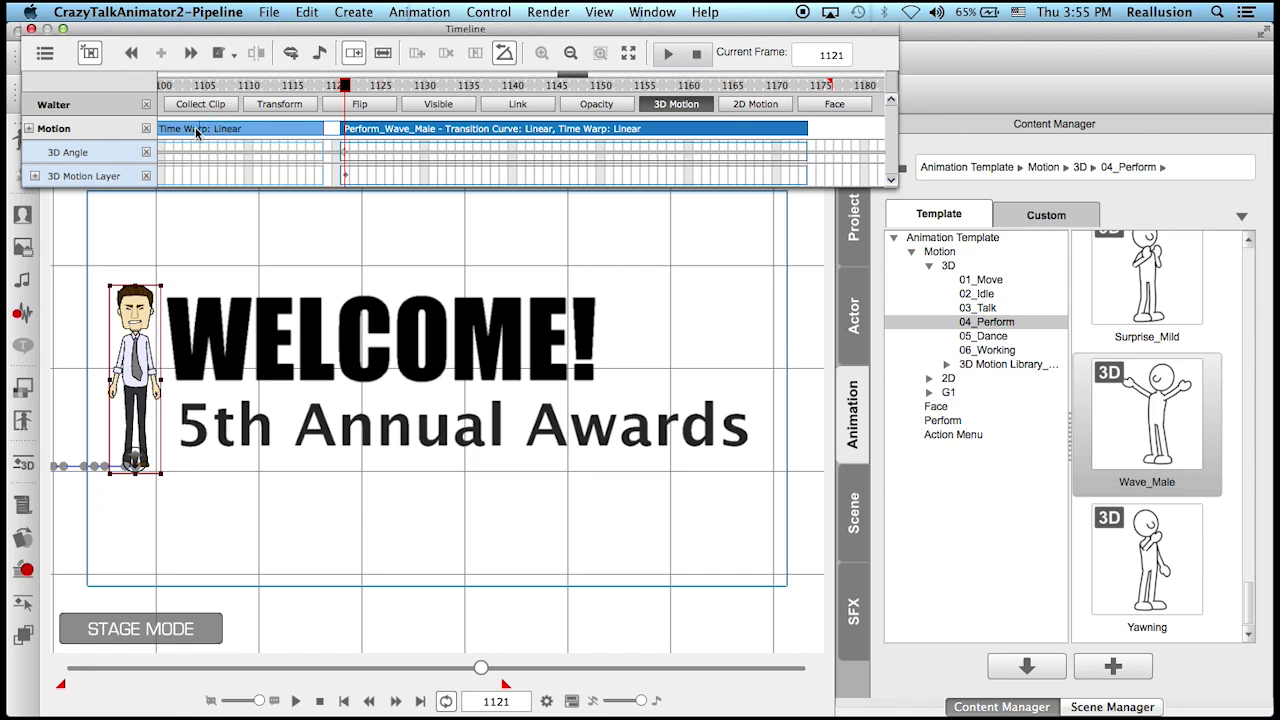
left_click_drag(365, 133, 347, 135)
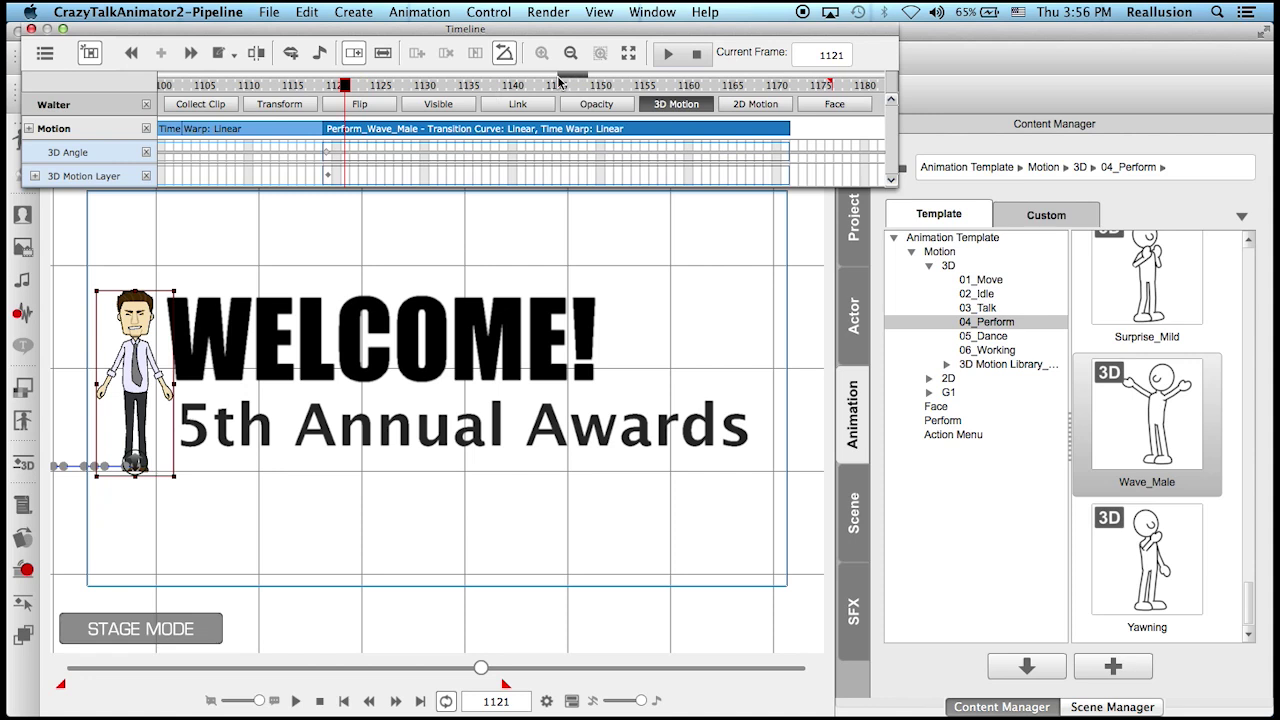
Step: Lengthen the transition into the Perform_Wave_Male clip so it begins at about frame 1093 within the flattened clip
left_click_drag(556, 75, 548, 75)
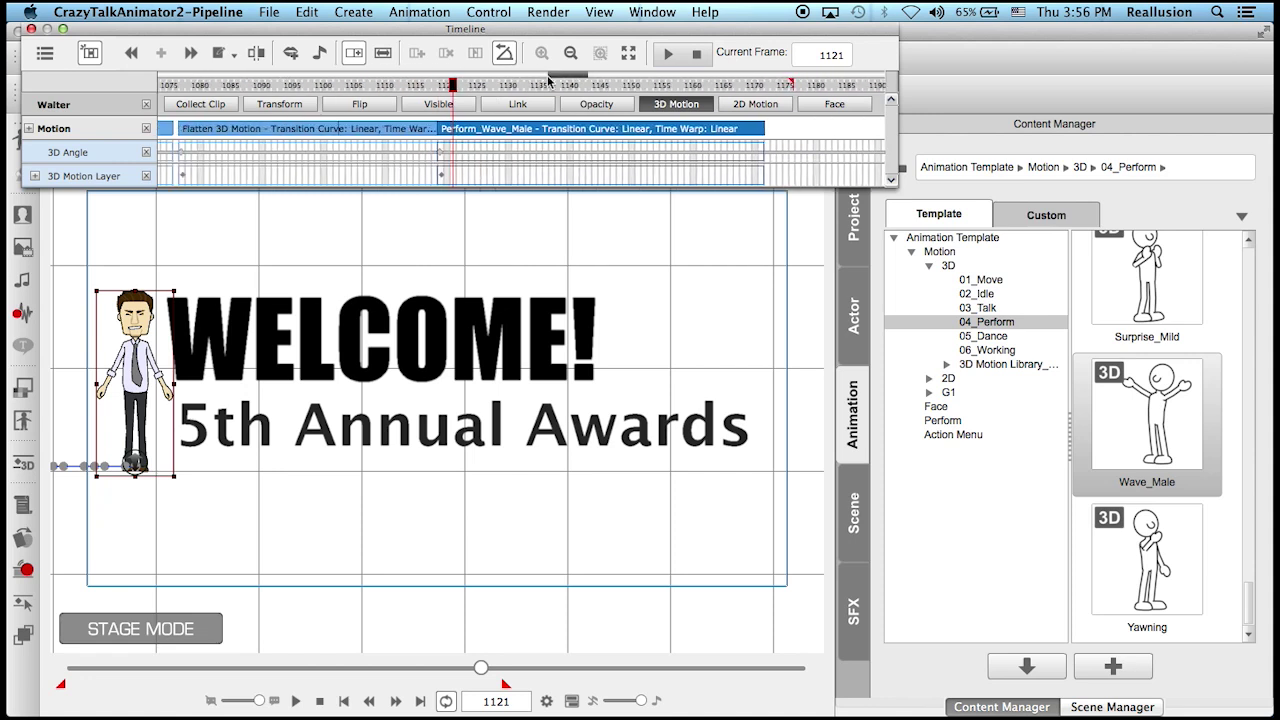
left_click_drag(432, 135, 430, 137)
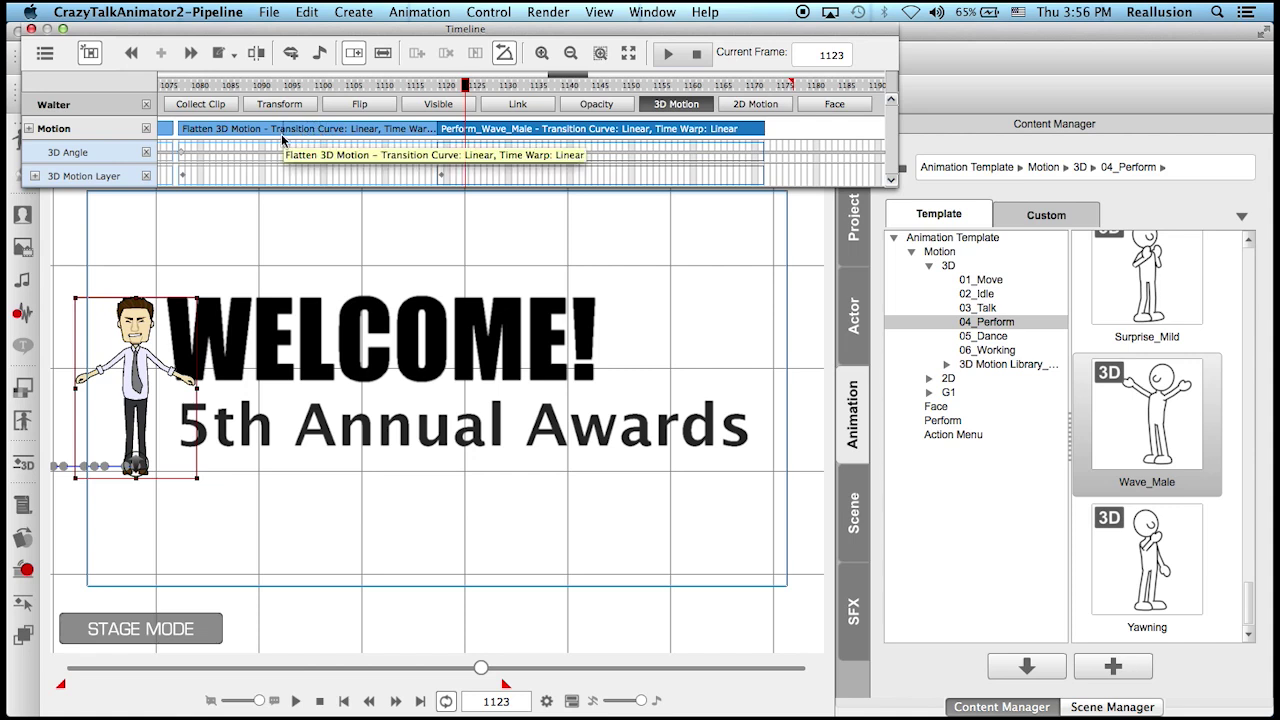
left_click(227, 128)
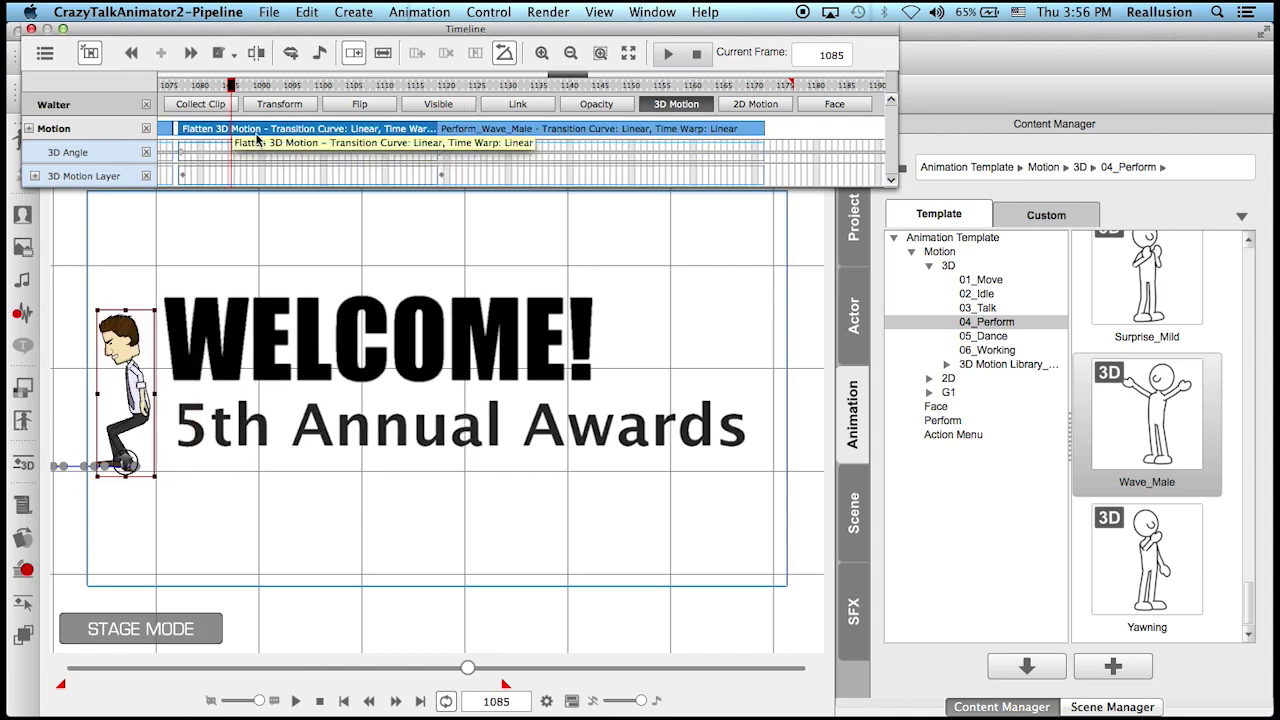
left_click(475, 130)
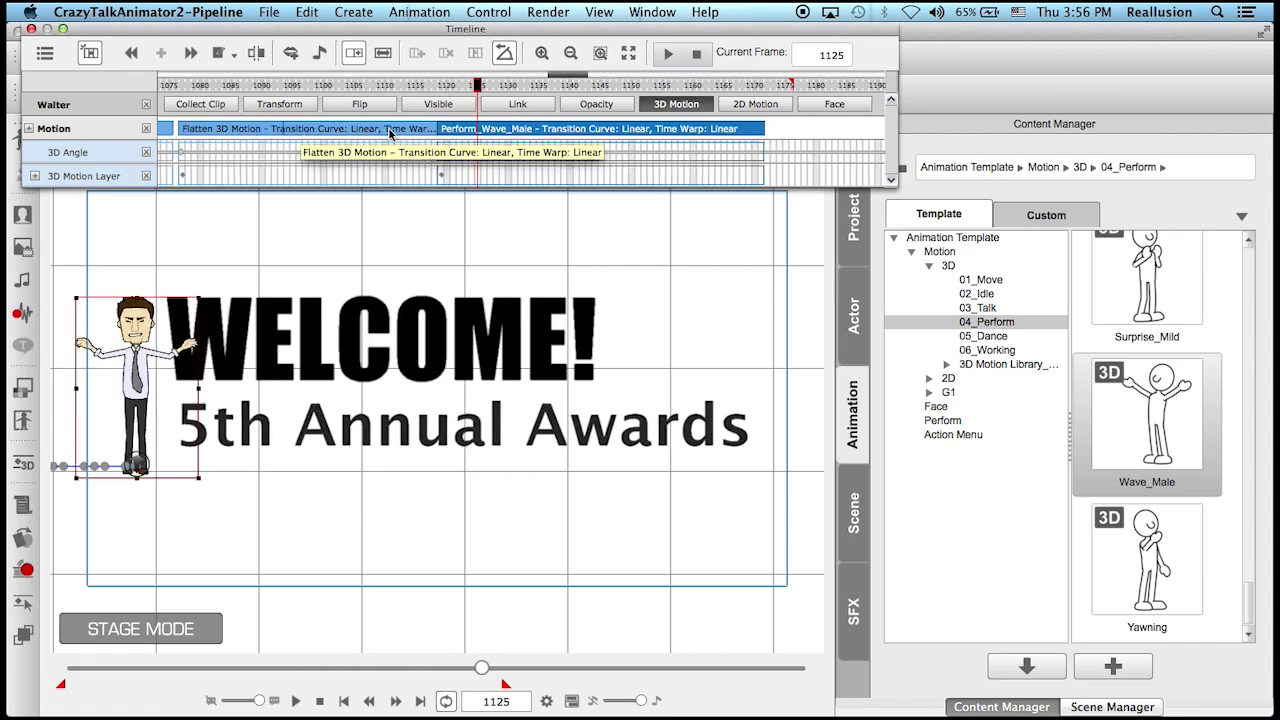
Step: Play the animation from frame 1078 through the wave to review the transition, and close the timeline
left_click_drag(232, 87, 188, 89)
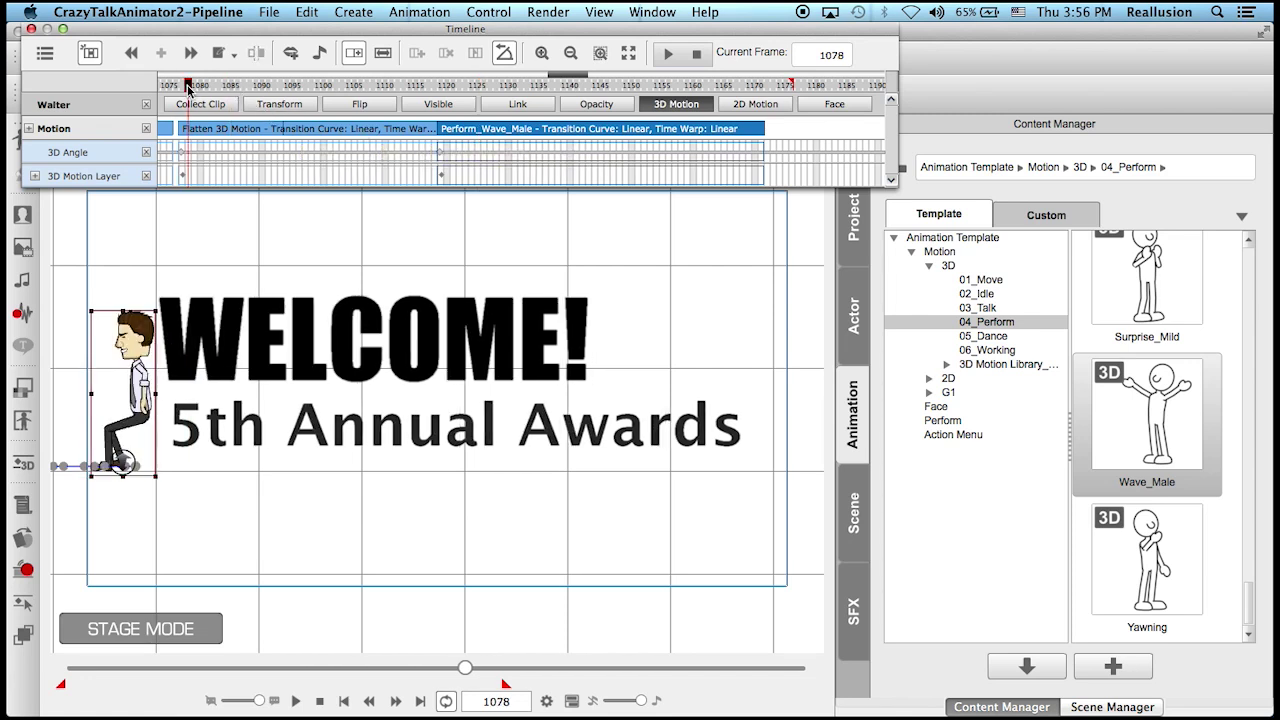
left_click(668, 55)
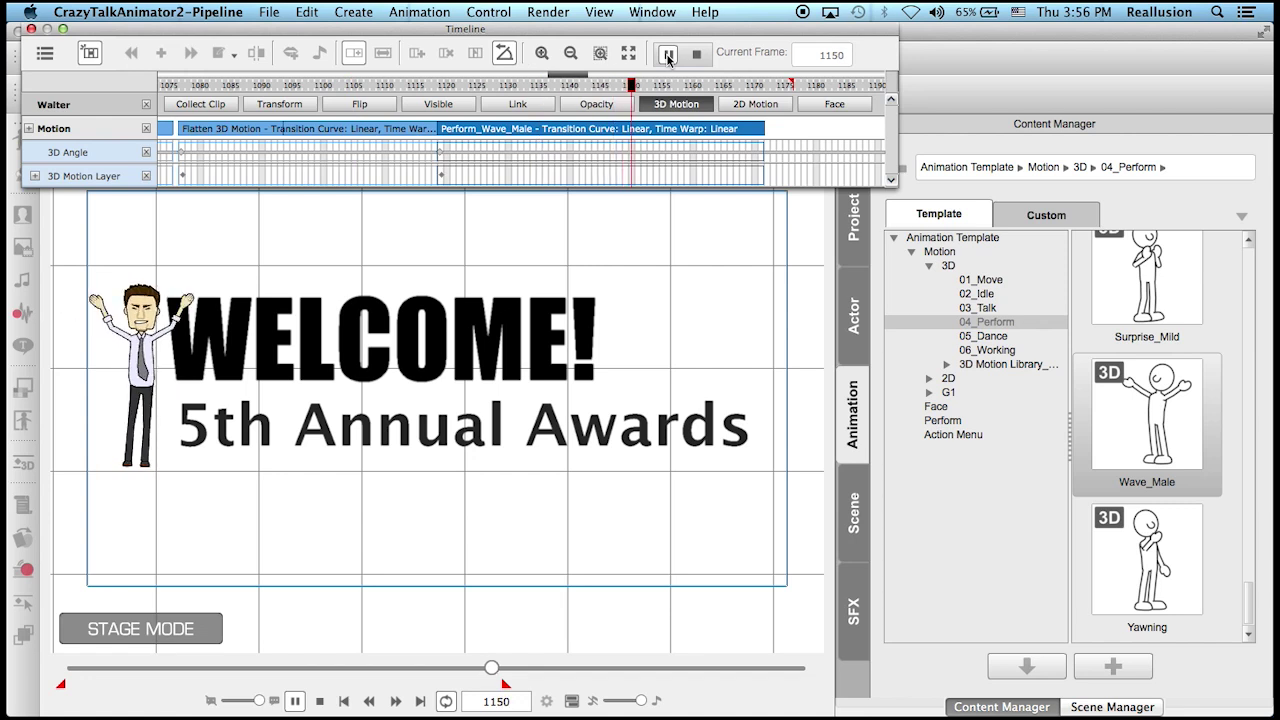
left_click(668, 55)
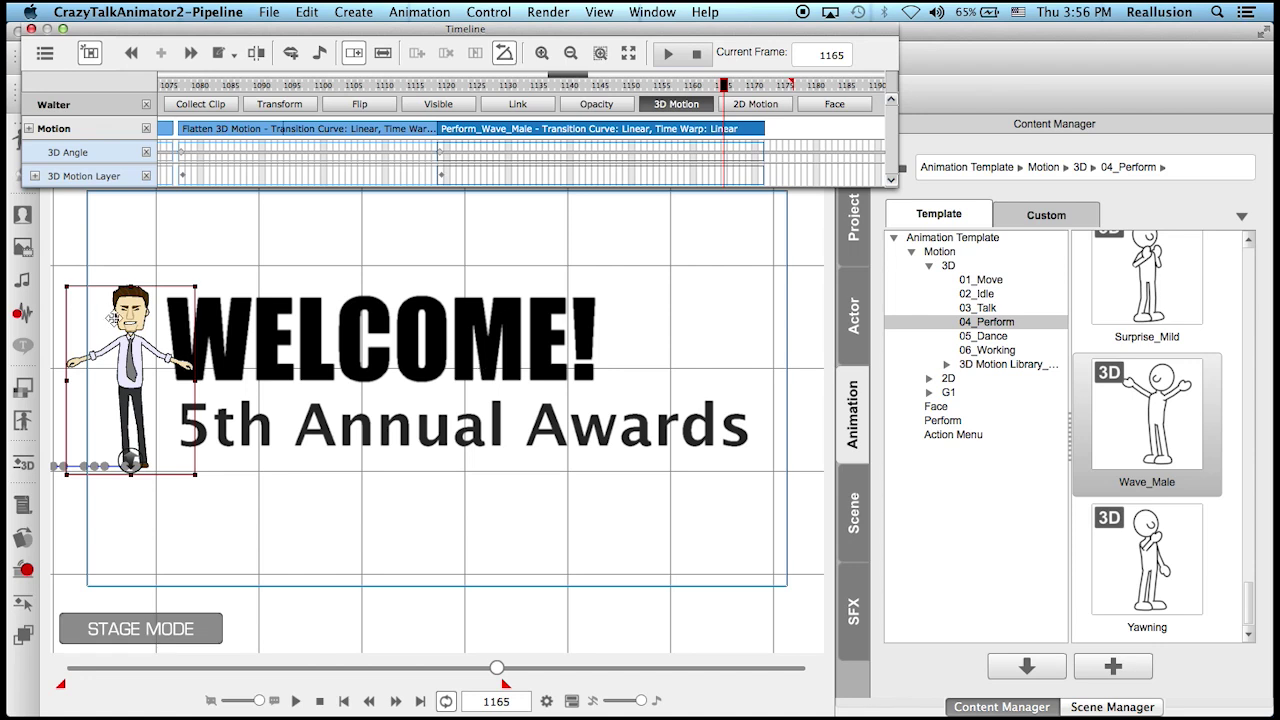
left_click(31, 29)
left_click(812, 522)
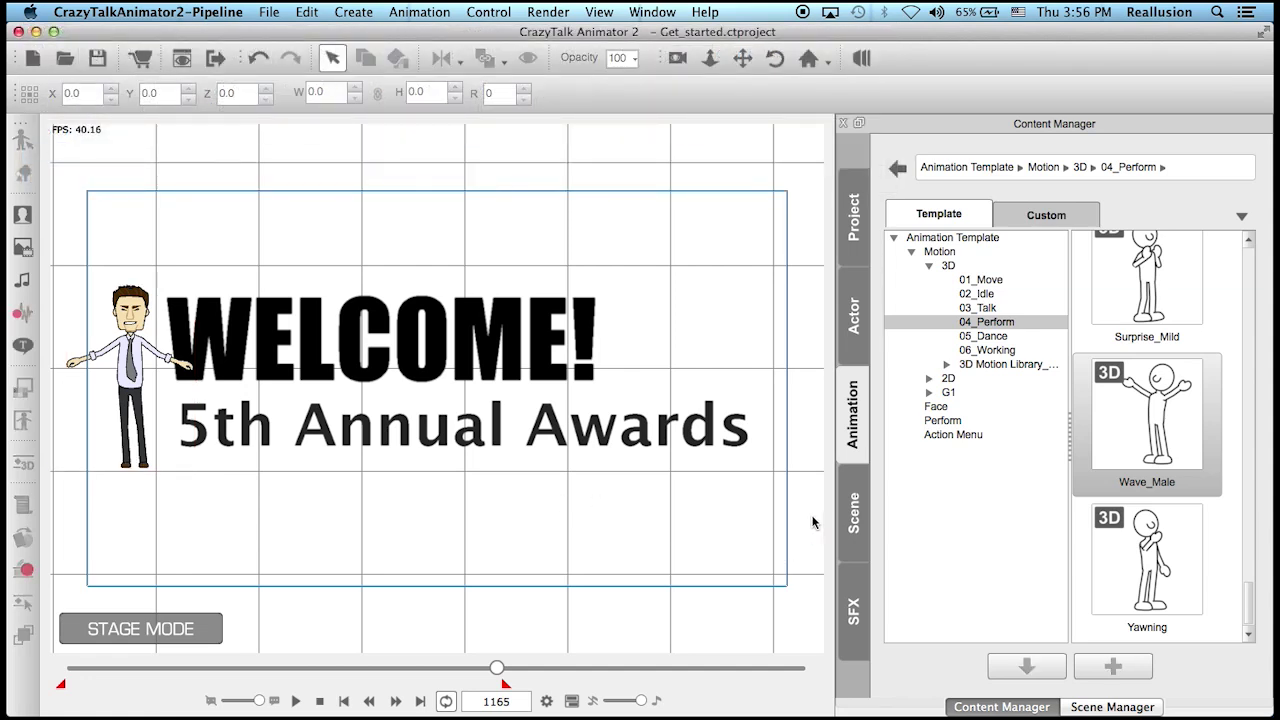
Step: Start a new project without saving the current one, and show the project templates
key("super+n")
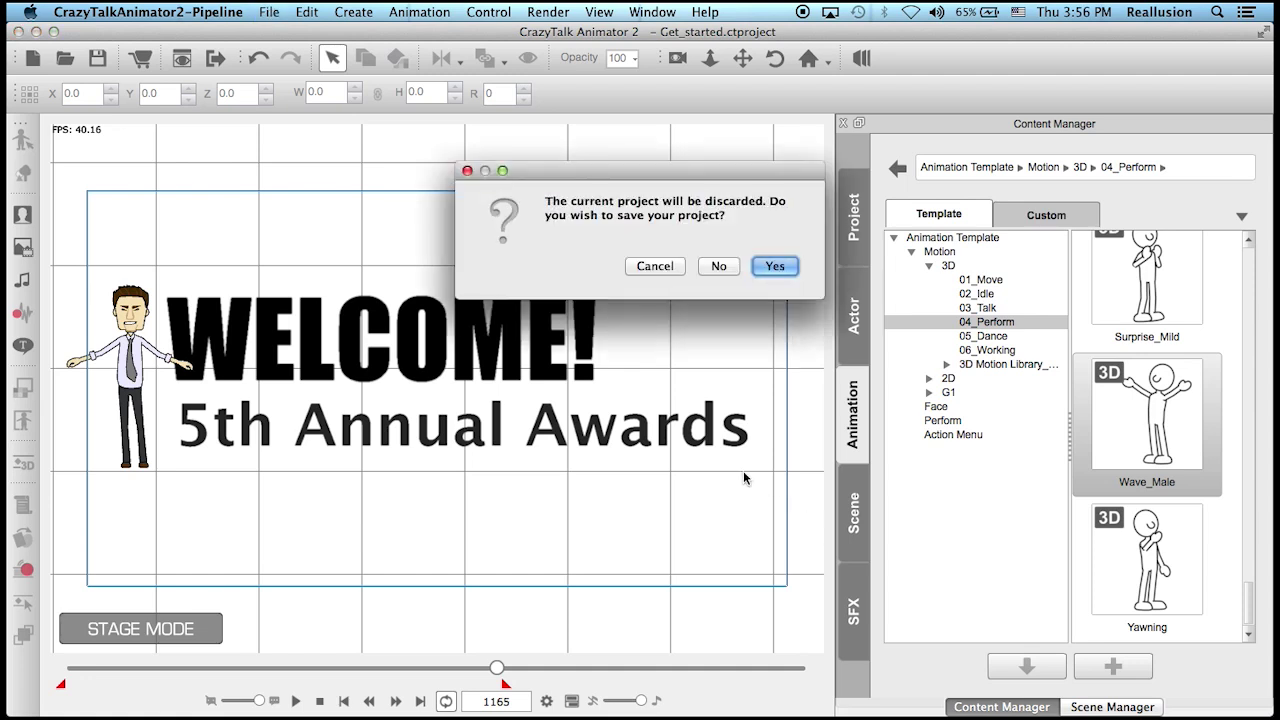
left_click(720, 266)
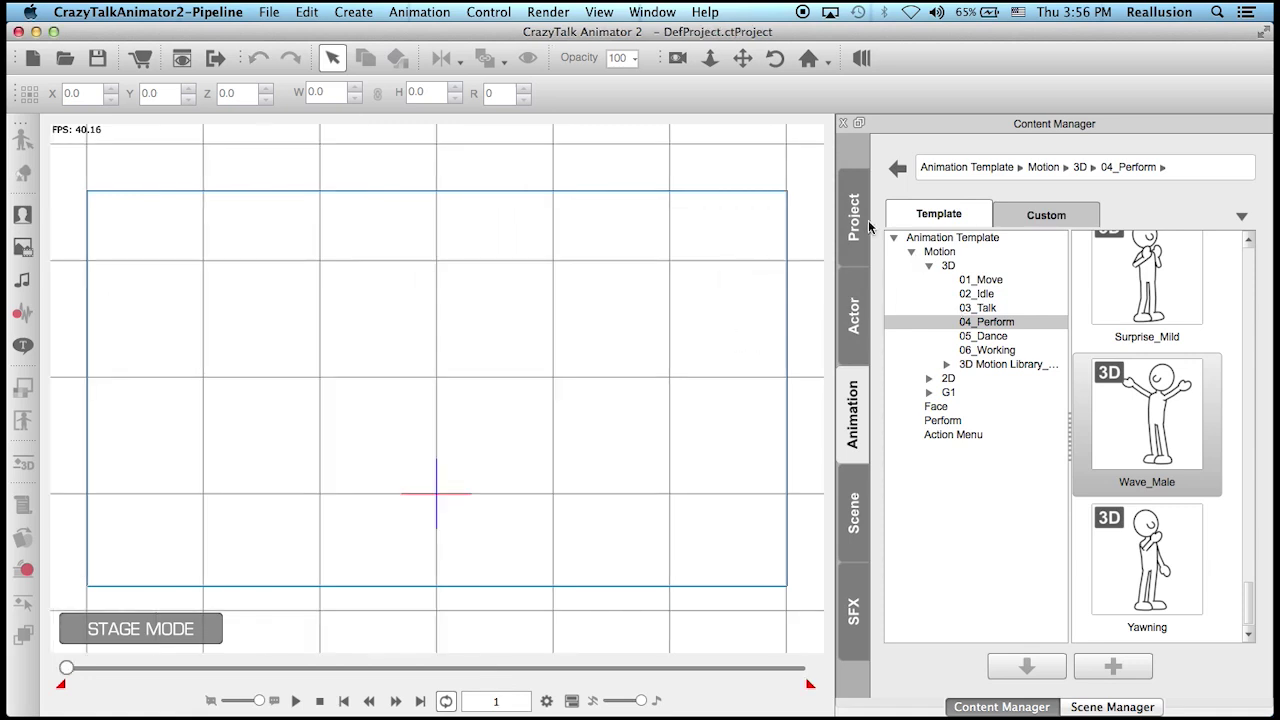
left_click(855, 202)
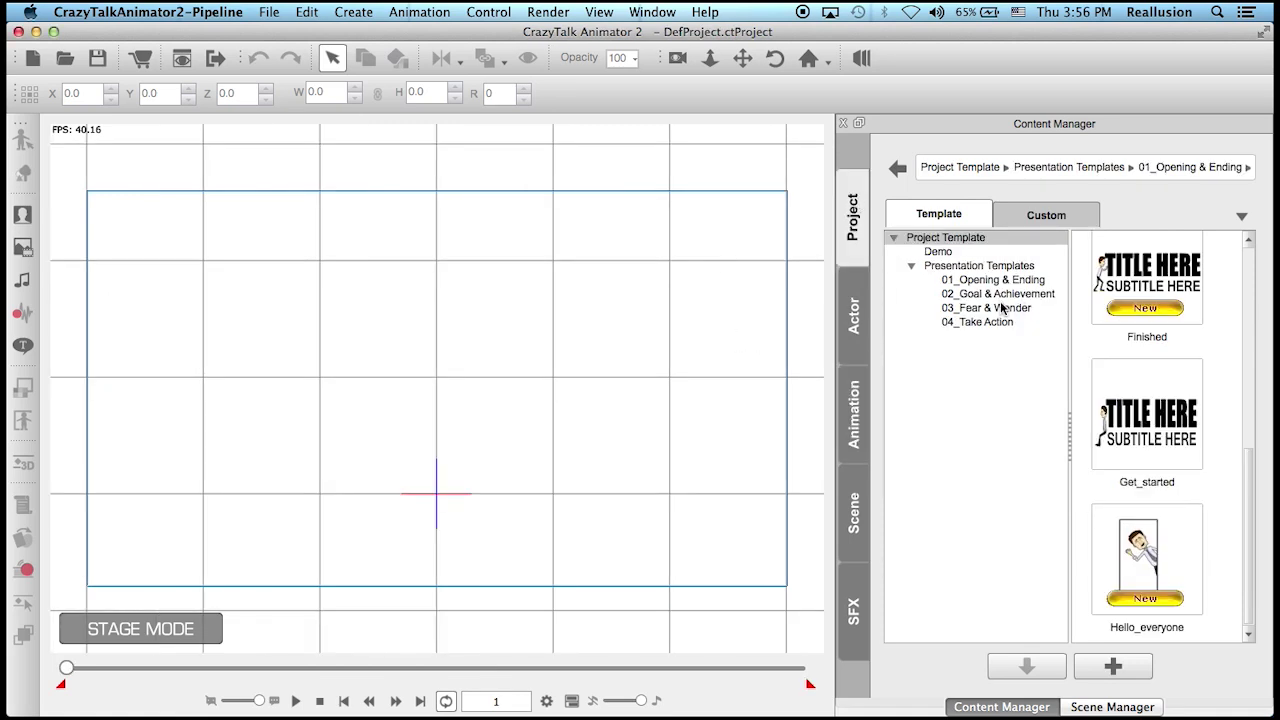
Step: Browse the presentation templates in 02_Goal & Achievement and 03_Fear & Wonder
left_click(1000, 294)
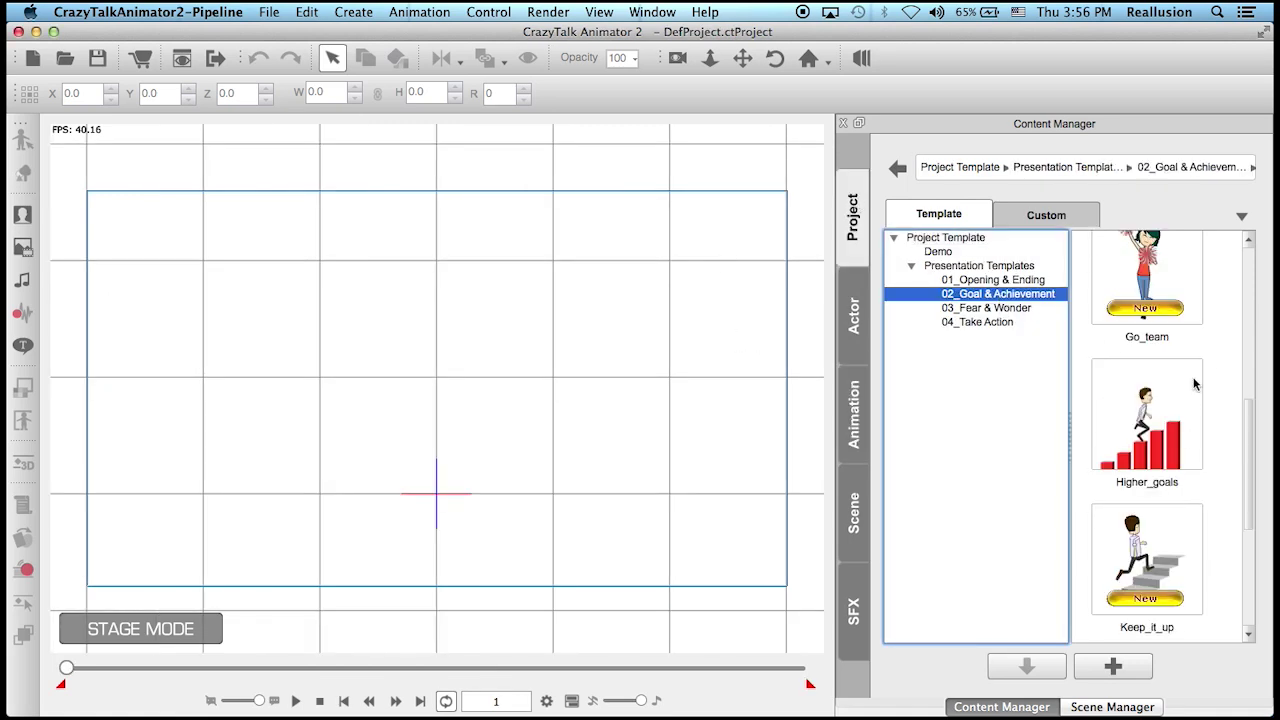
left_click_drag(1255, 424, 1252, 540)
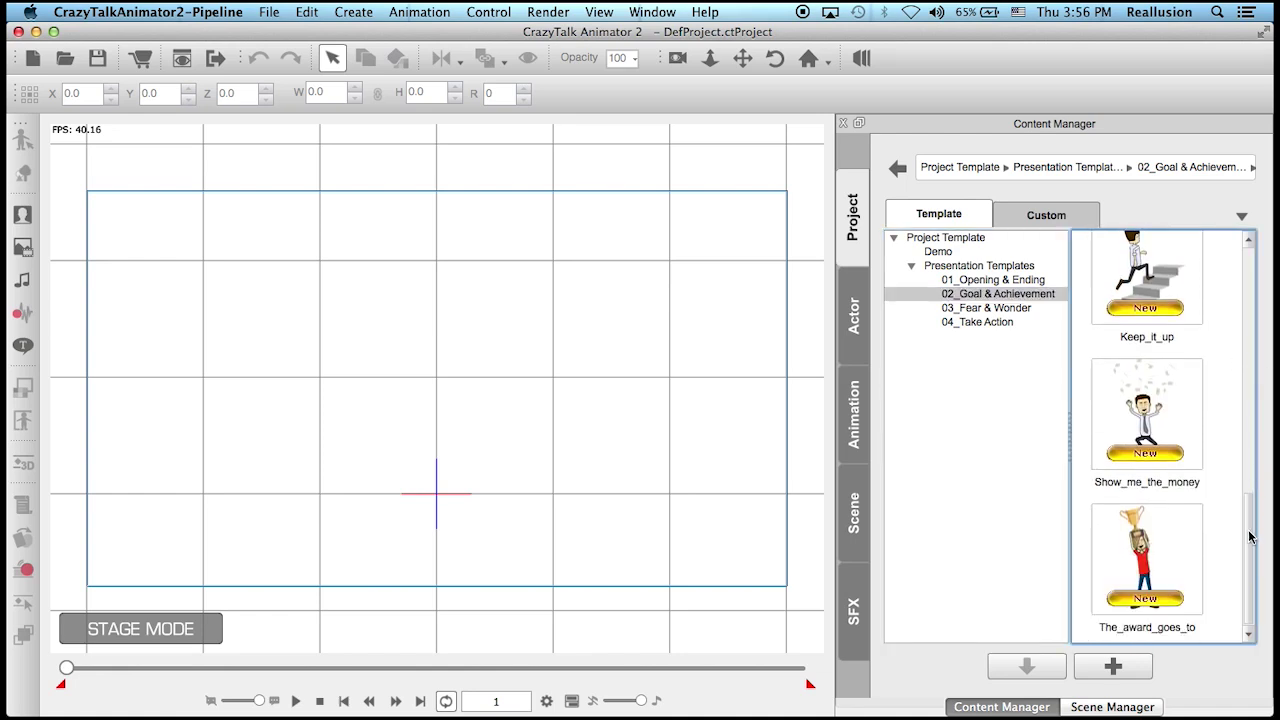
left_click(1000, 308)
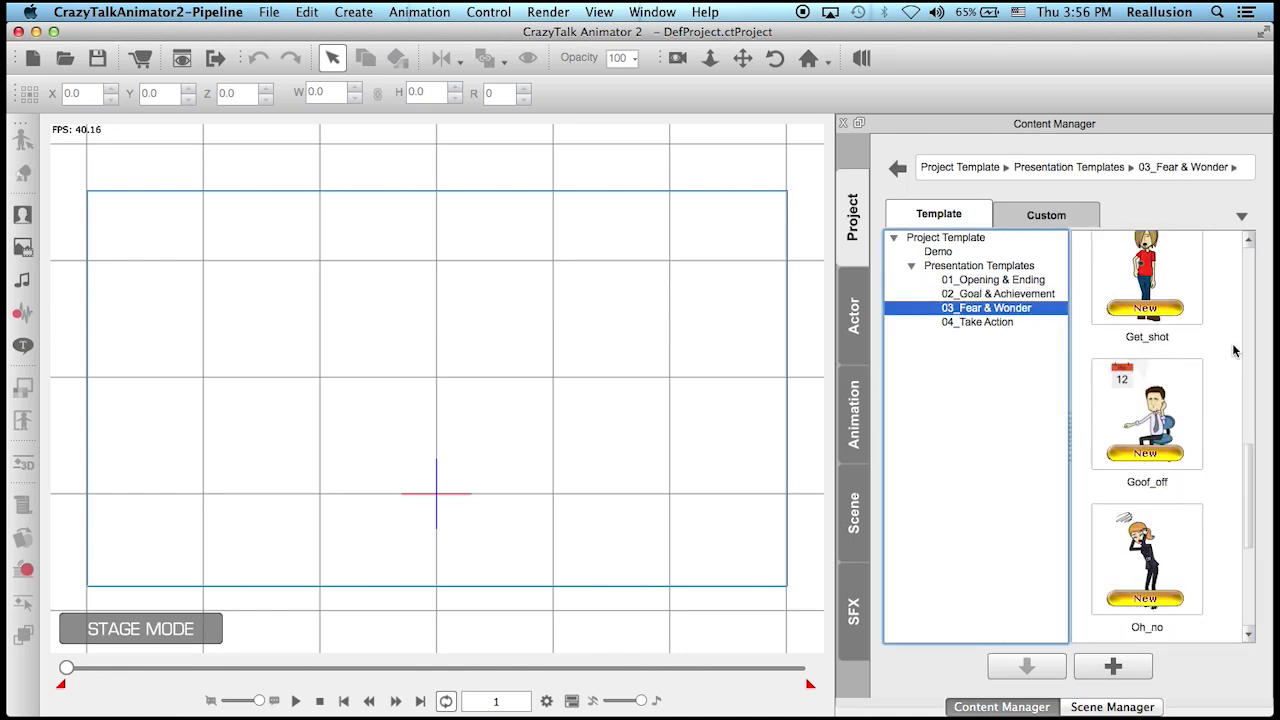
left_click_drag(1248, 465, 1246, 279)
Step: Load the Contact_me template from the 04_Take Action presentation templates and preview its animation
left_click(978, 323)
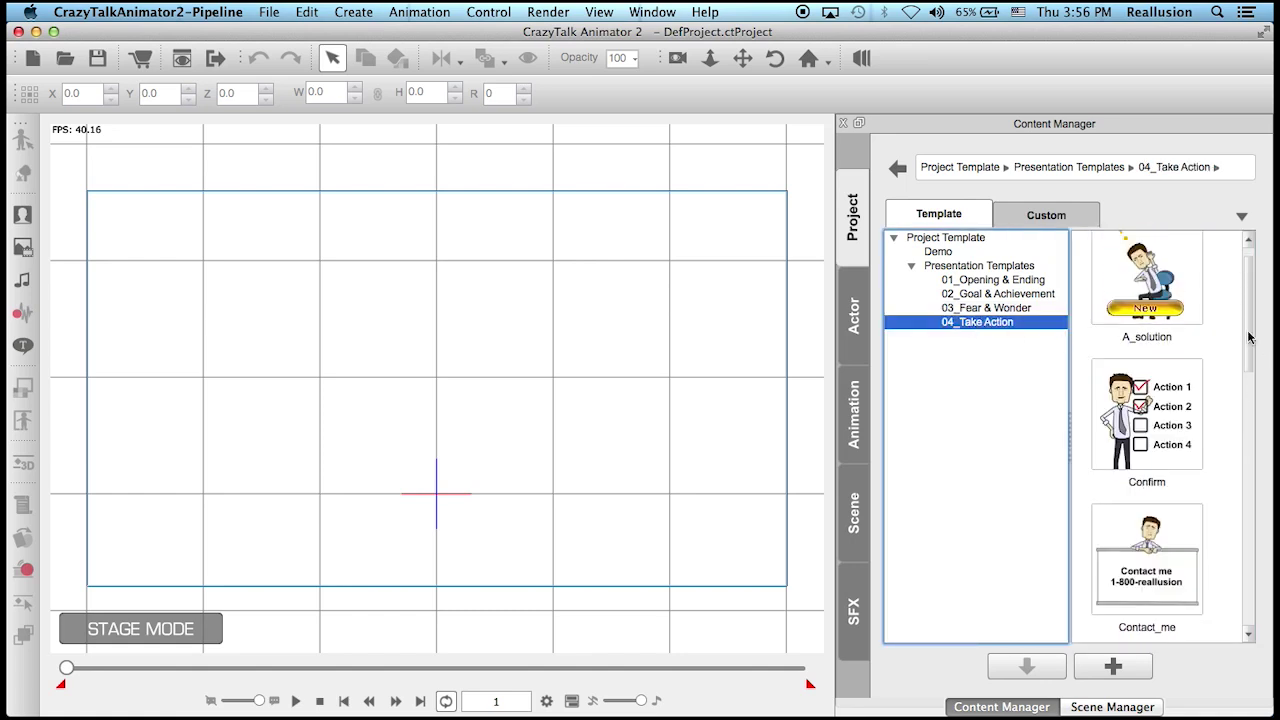
left_click_drag(1248, 338, 1249, 364)
left_click(1155, 482)
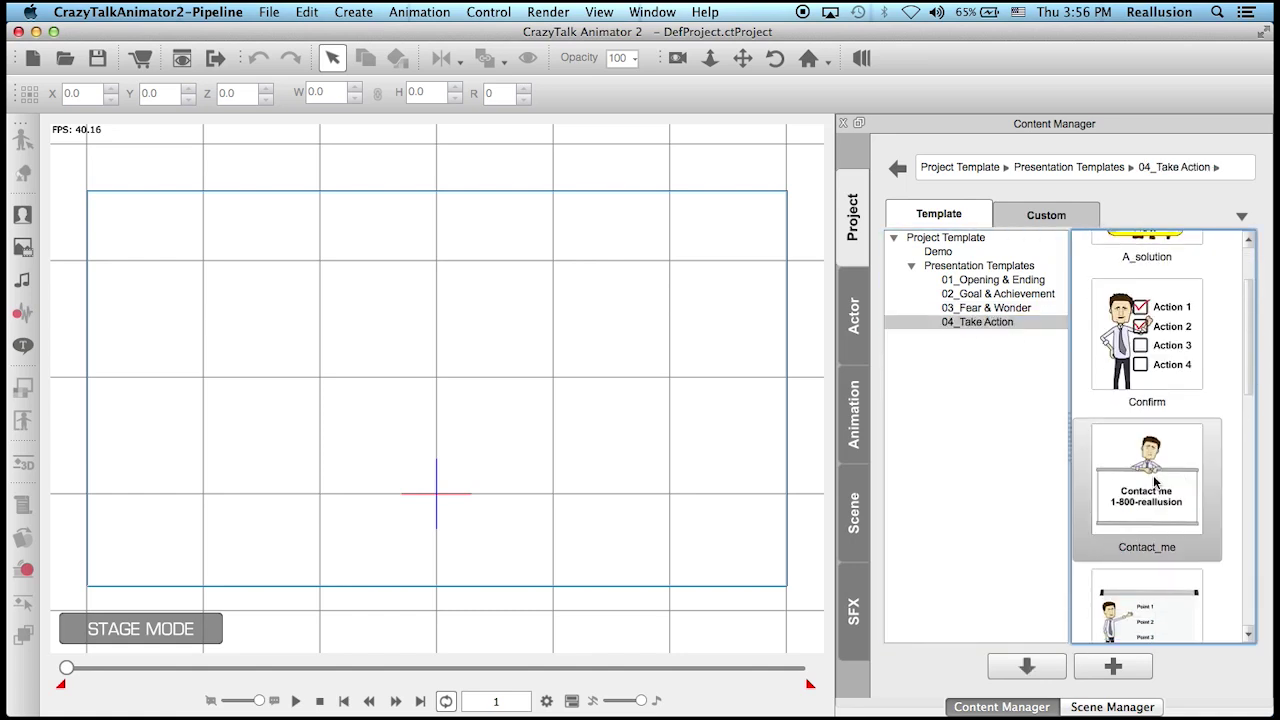
double_click(1160, 475)
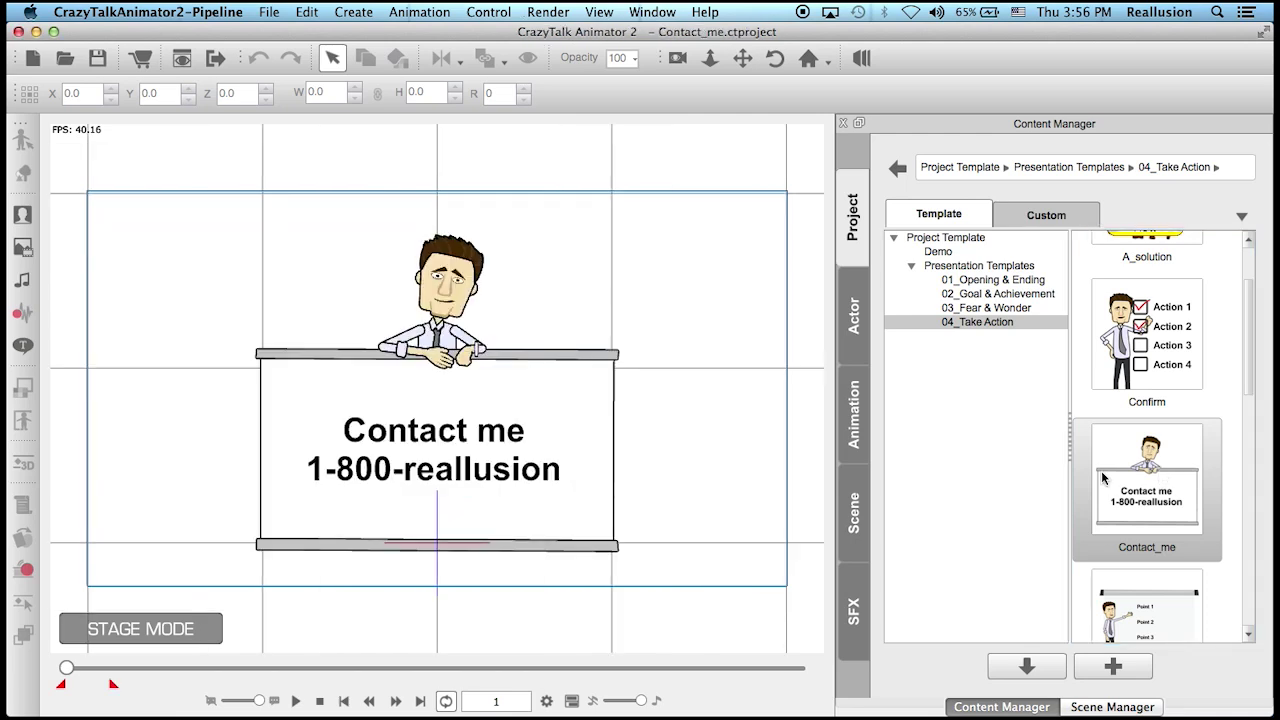
left_click(296, 701)
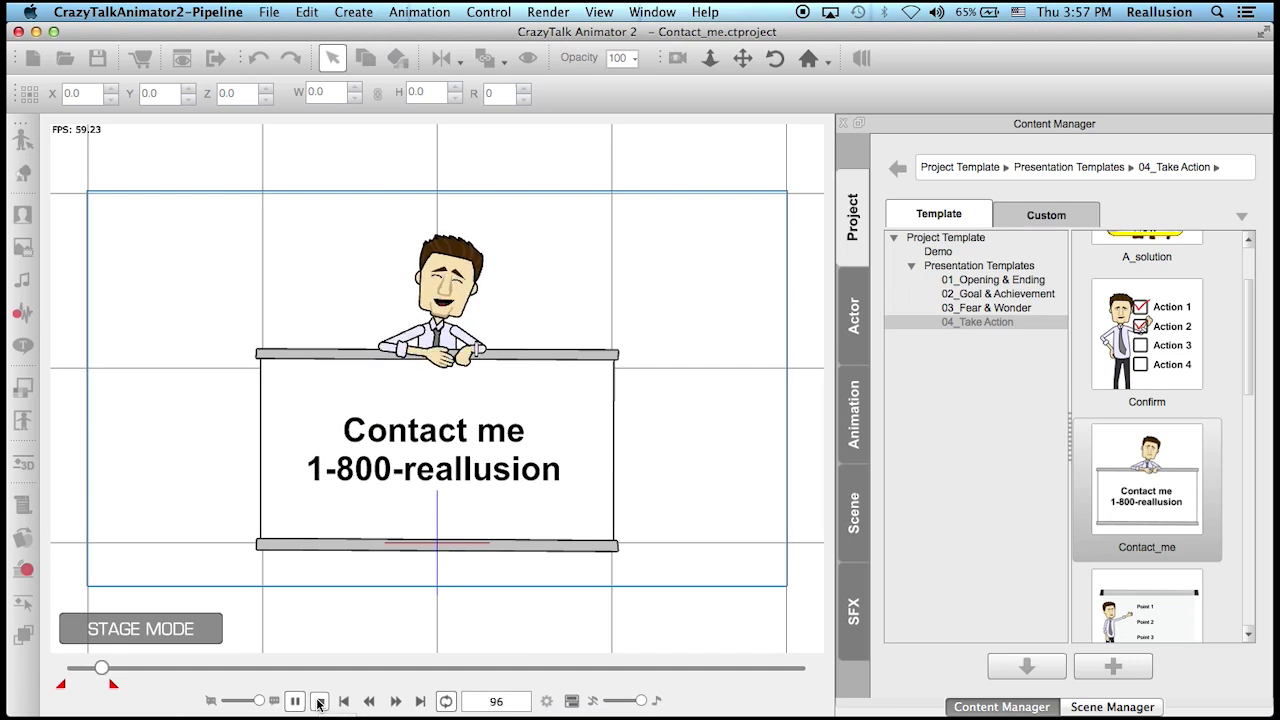
left_click(319, 704)
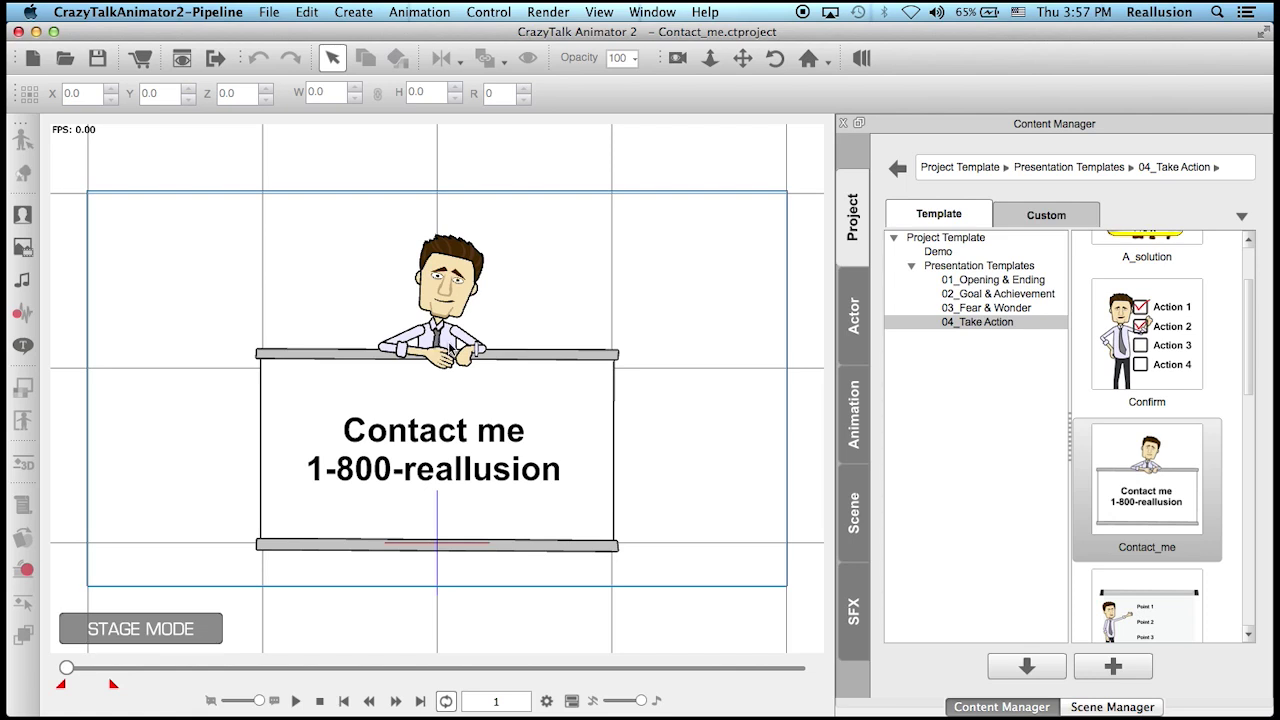
Step: Select the Walter(0) and Walter actors in turn to compare them, and hide Walter to isolate the parts belonging to Walter(0)
left_click(1110, 706)
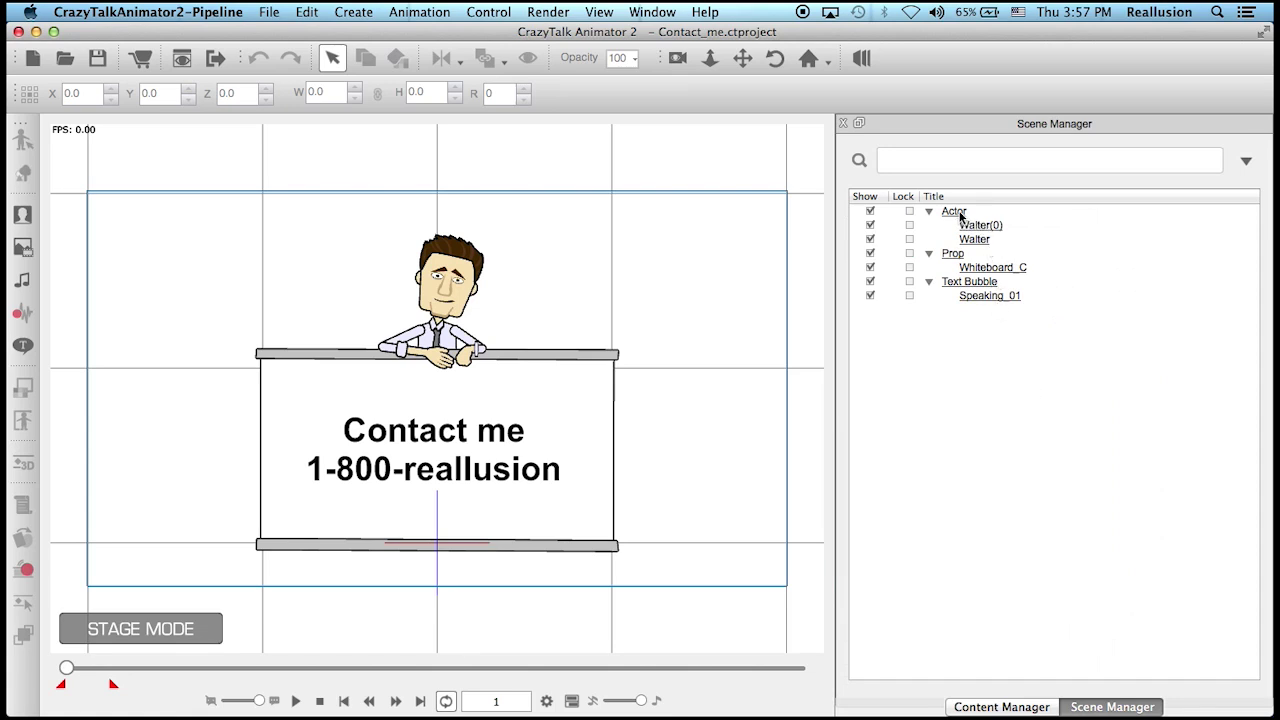
left_click(986, 227)
left_click(985, 240)
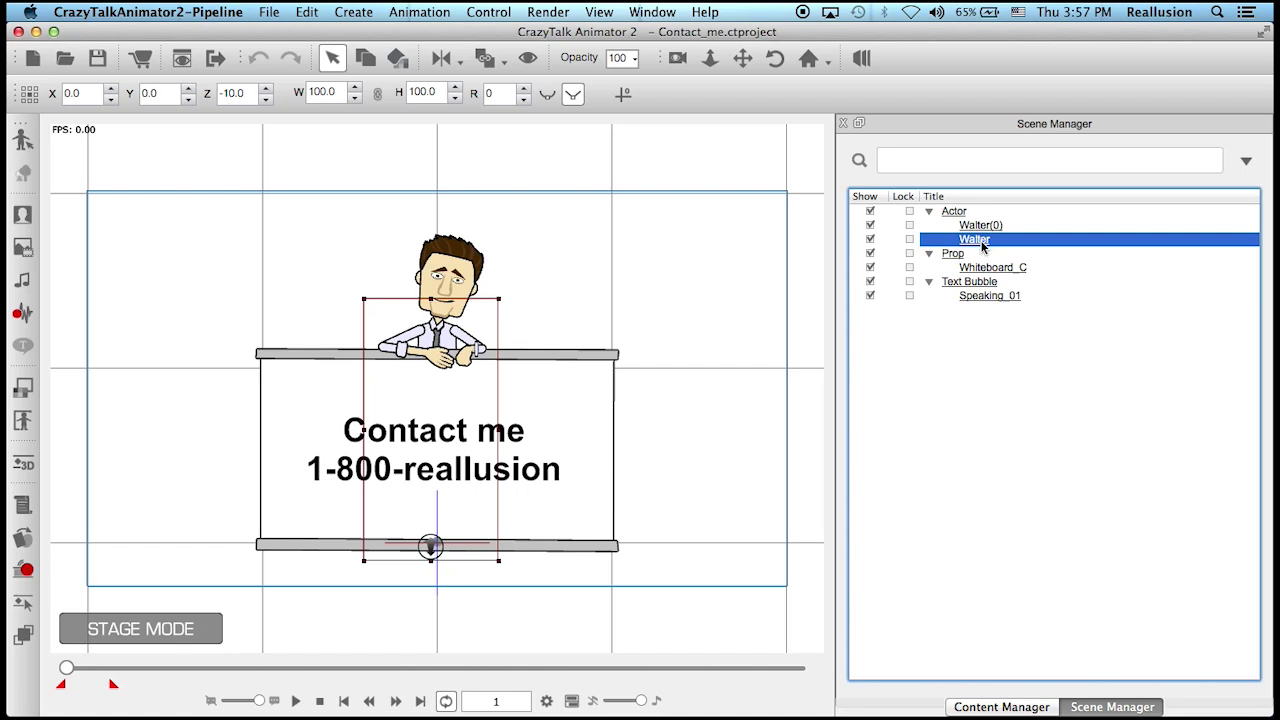
left_click(984, 227)
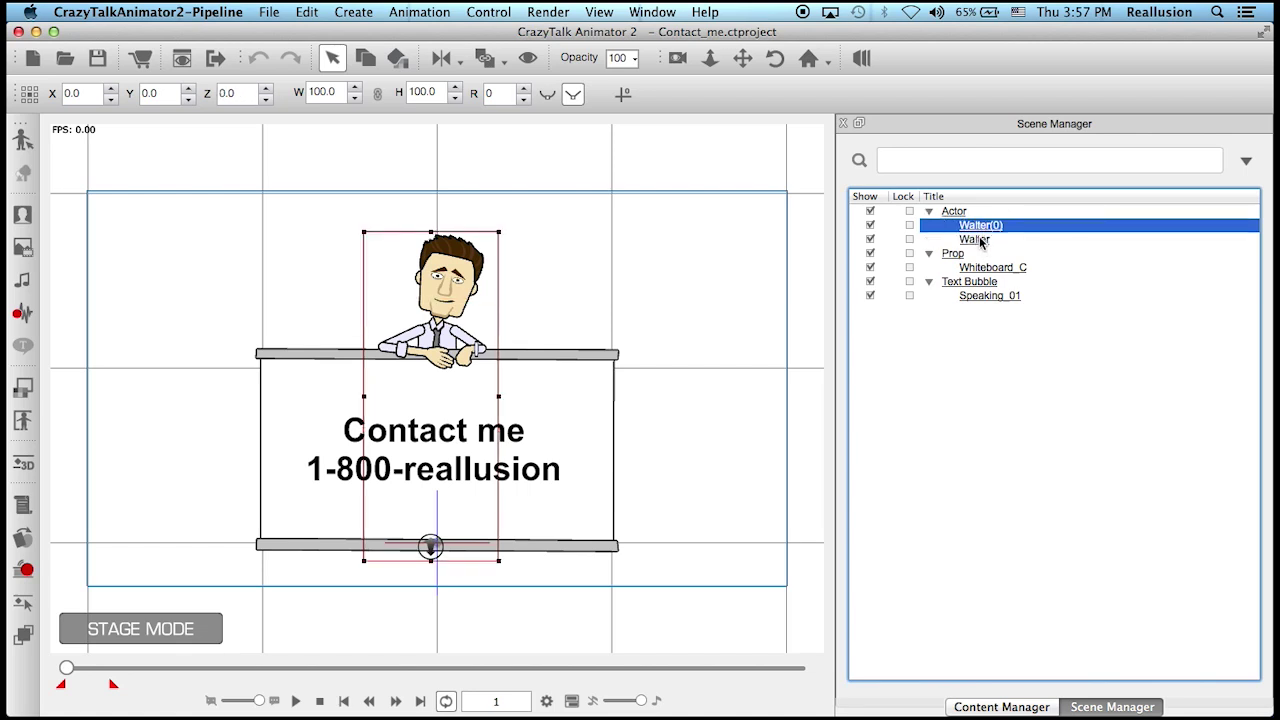
left_click(978, 241)
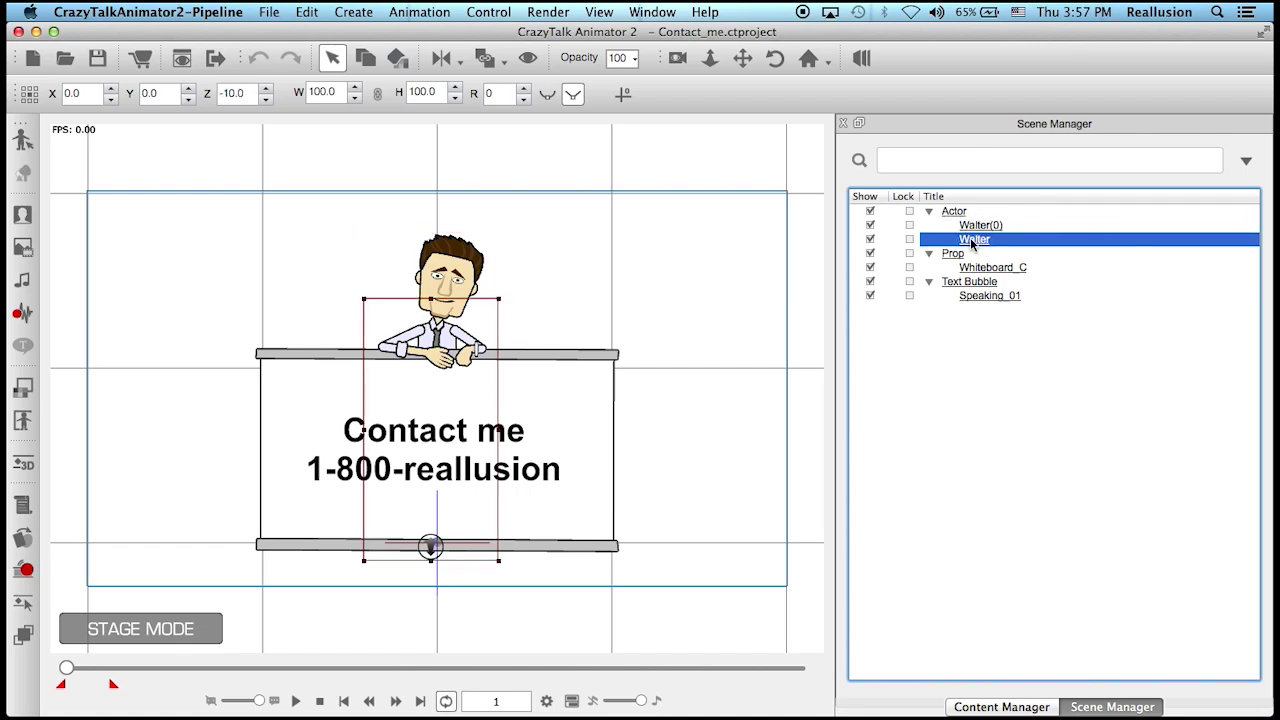
left_click(870, 240)
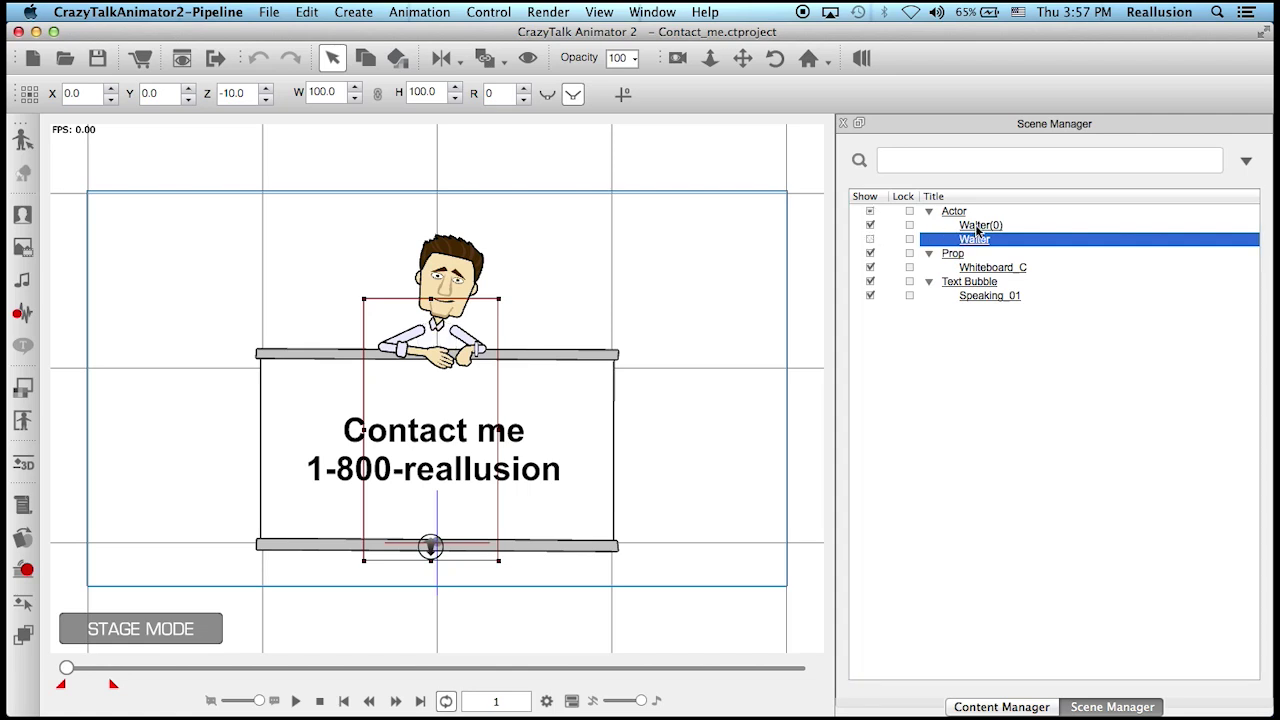
left_click(978, 228)
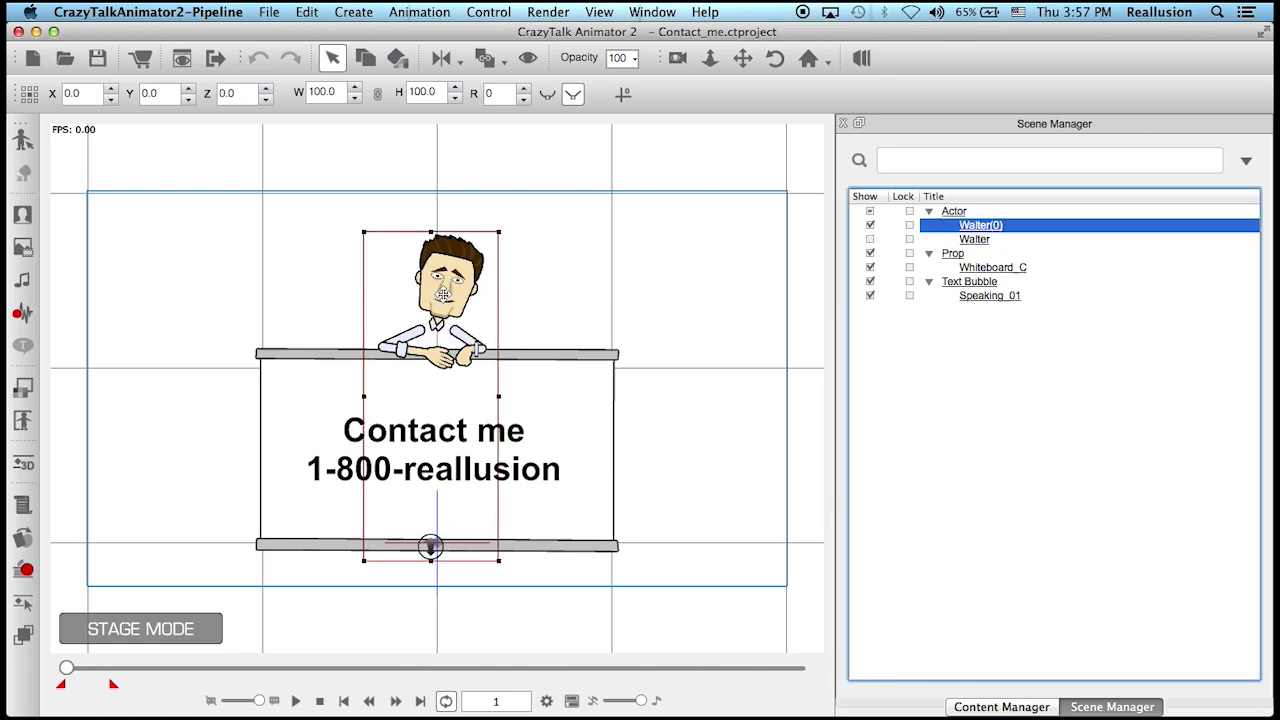
Step: Set the project's background color to black
left_click(548, 702)
left_click(776, 231)
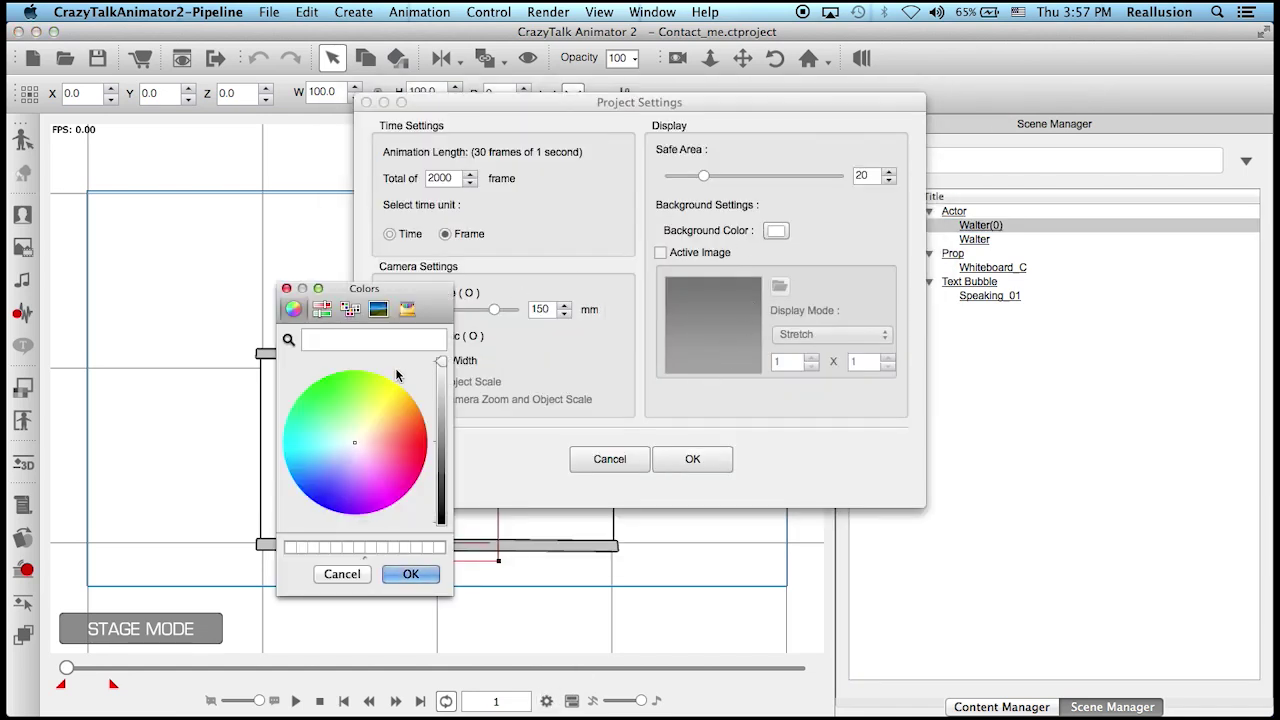
left_click_drag(441, 362, 441, 521)
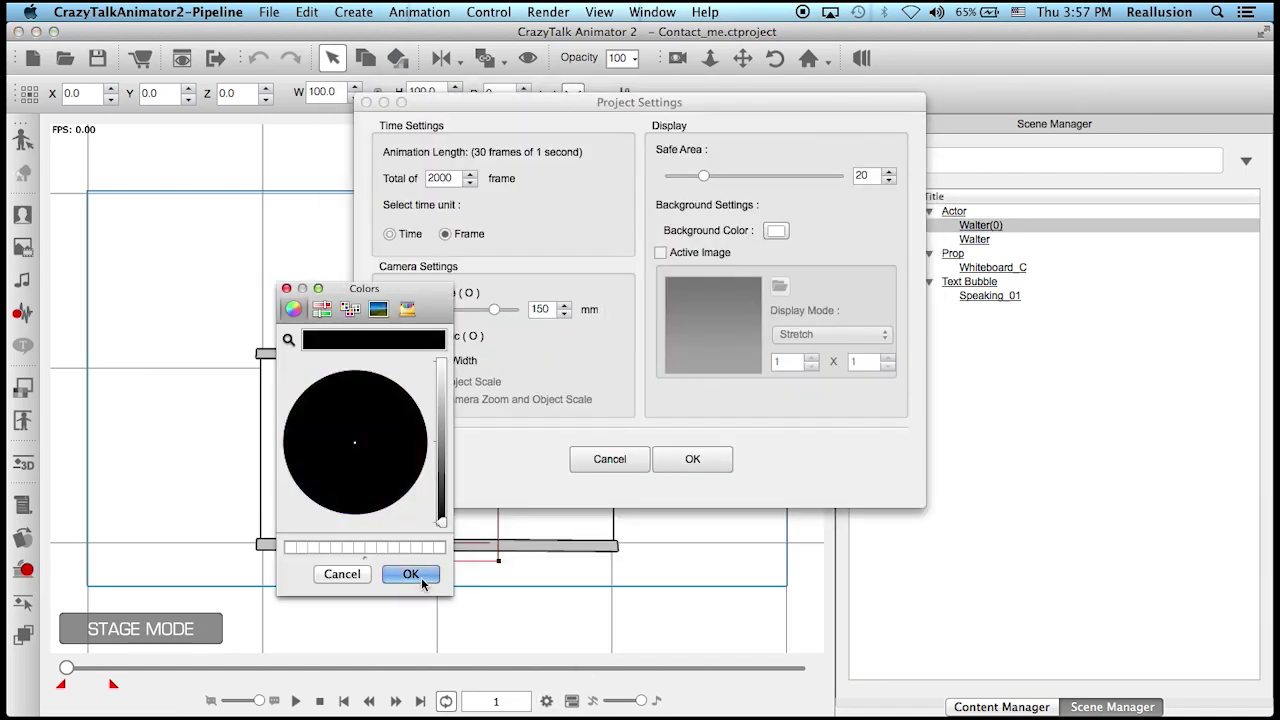
left_click(421, 584)
left_click(692, 459)
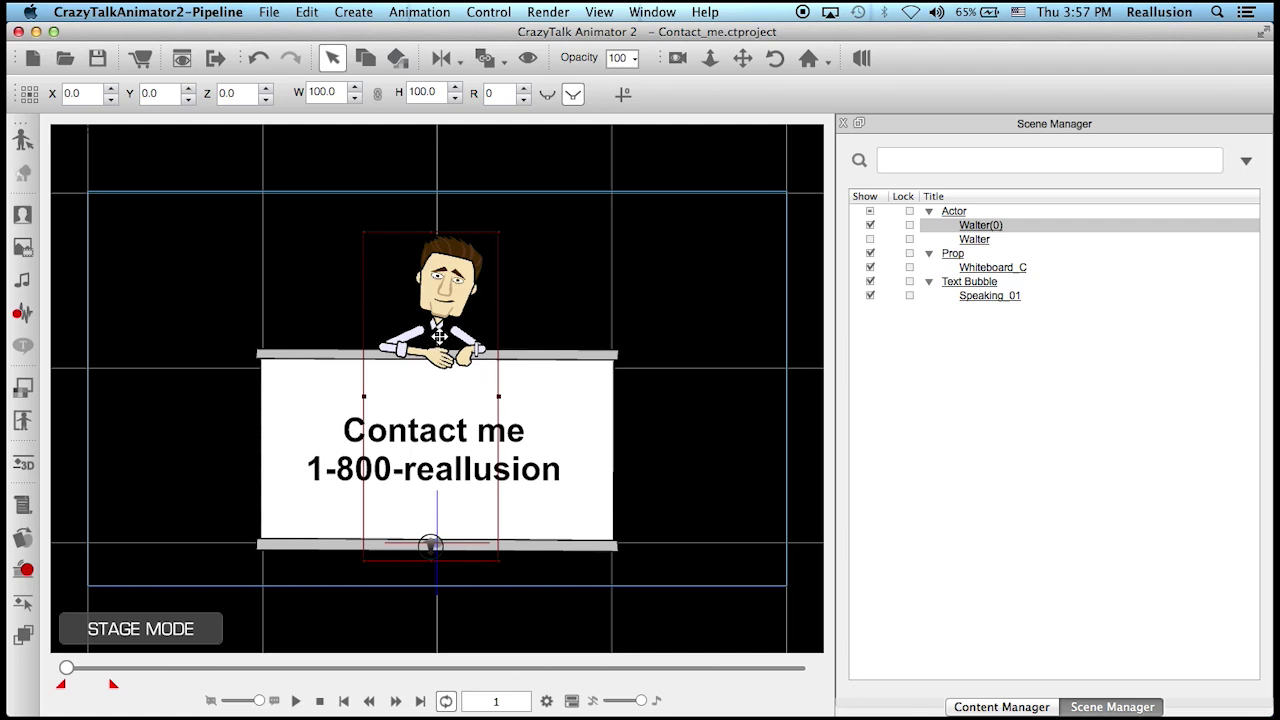
Step: Hide Walter(0) and show Walter to examine the torso actor alone, and make both actors visible again
left_click(990, 231)
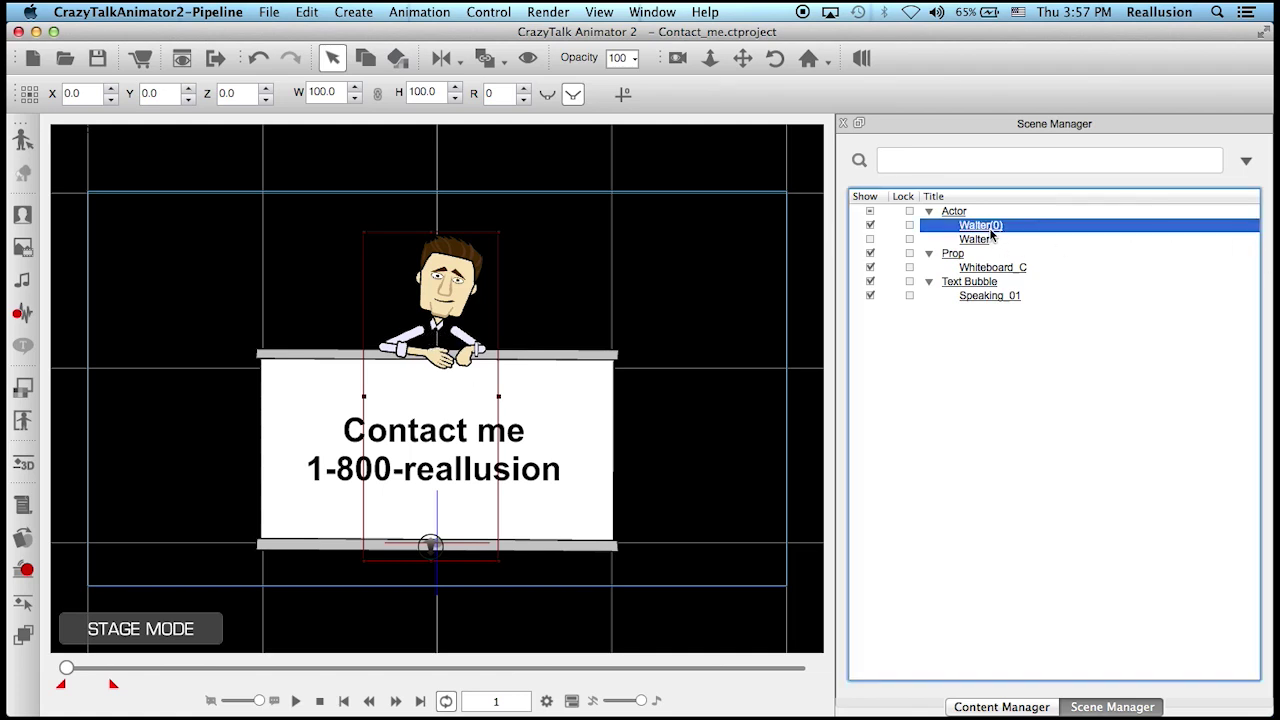
left_click(870, 225)
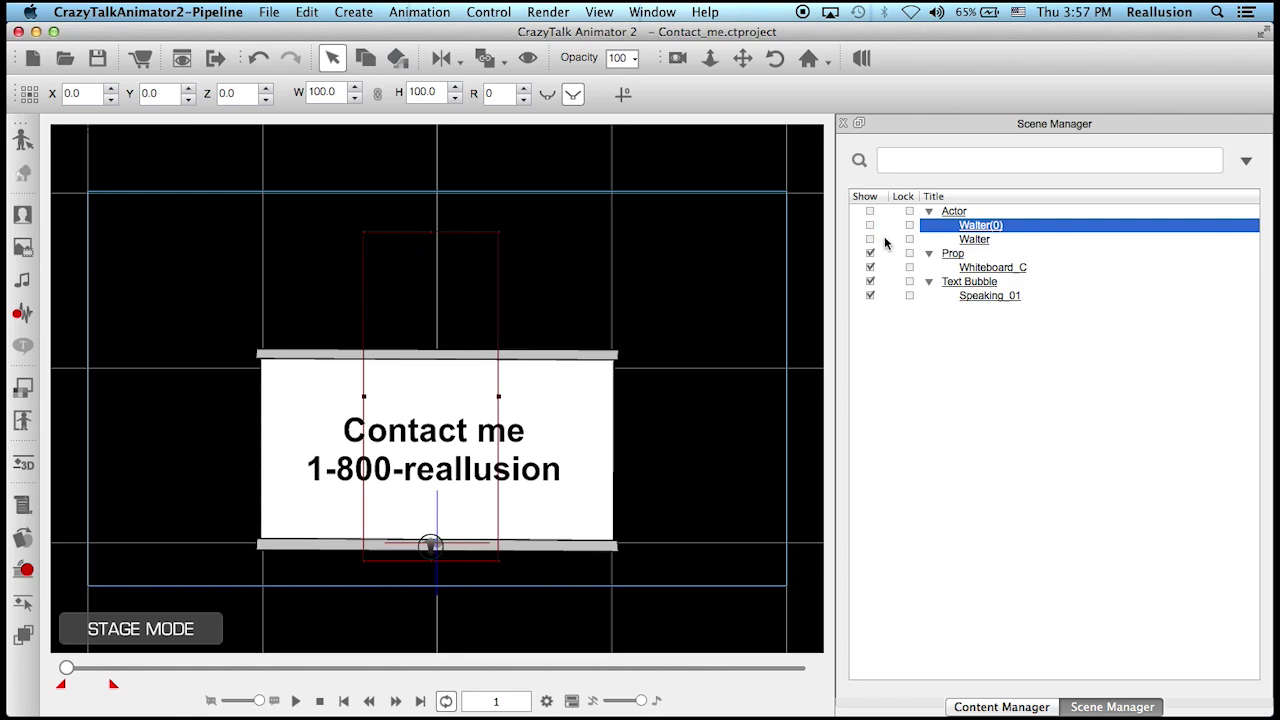
left_click(870, 239)
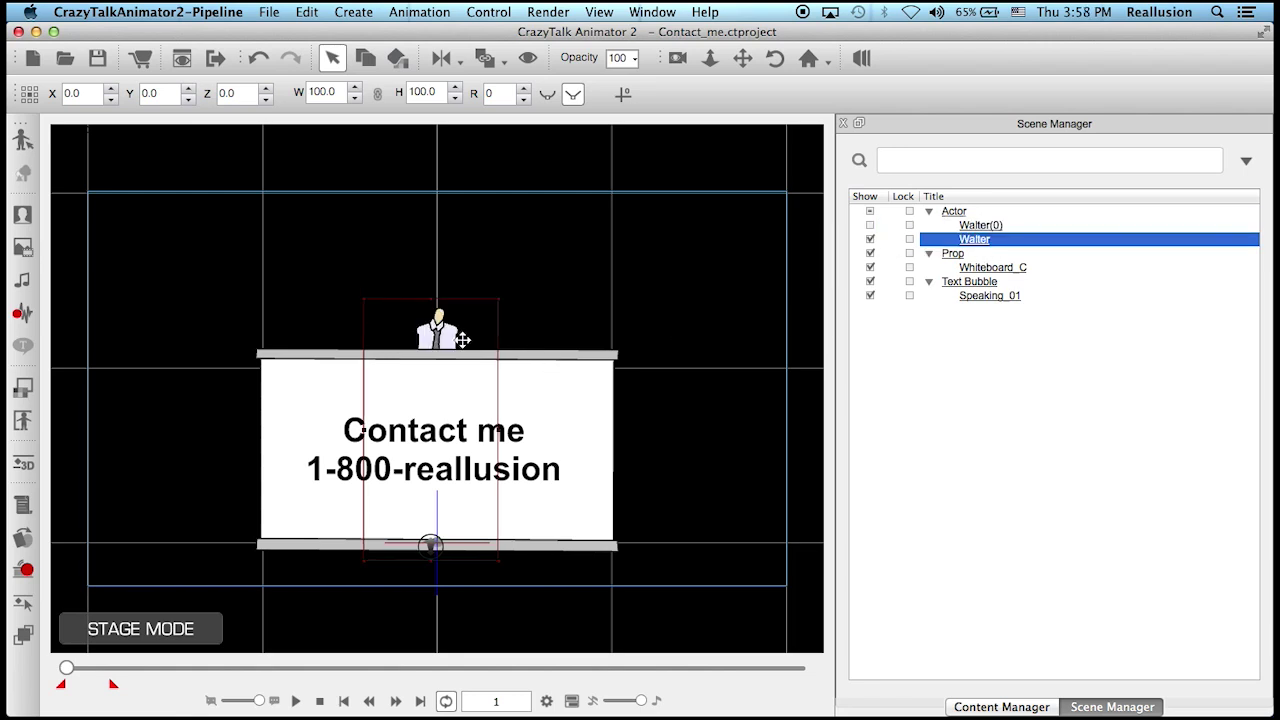
left_click(870, 225)
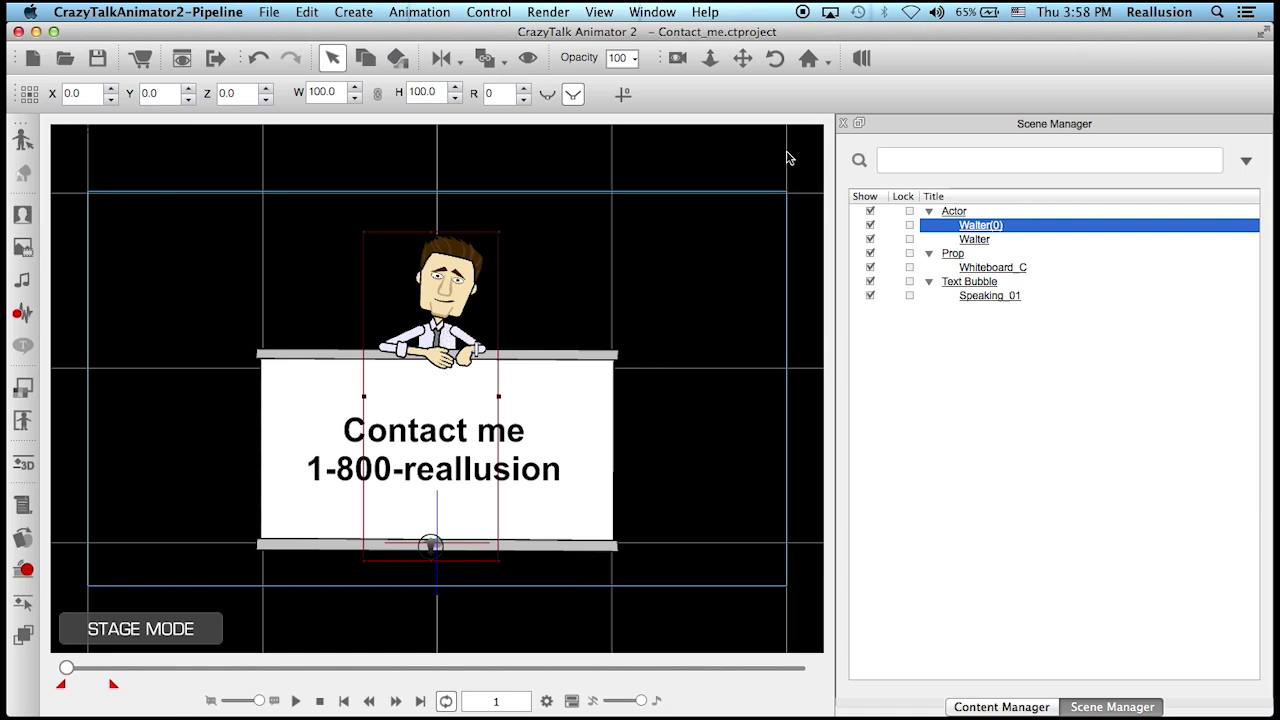
Step: Examine from several angles in the 3D view how the two actors and the whiteboard are layered in depth, and return to the camera view
left_click(862, 59)
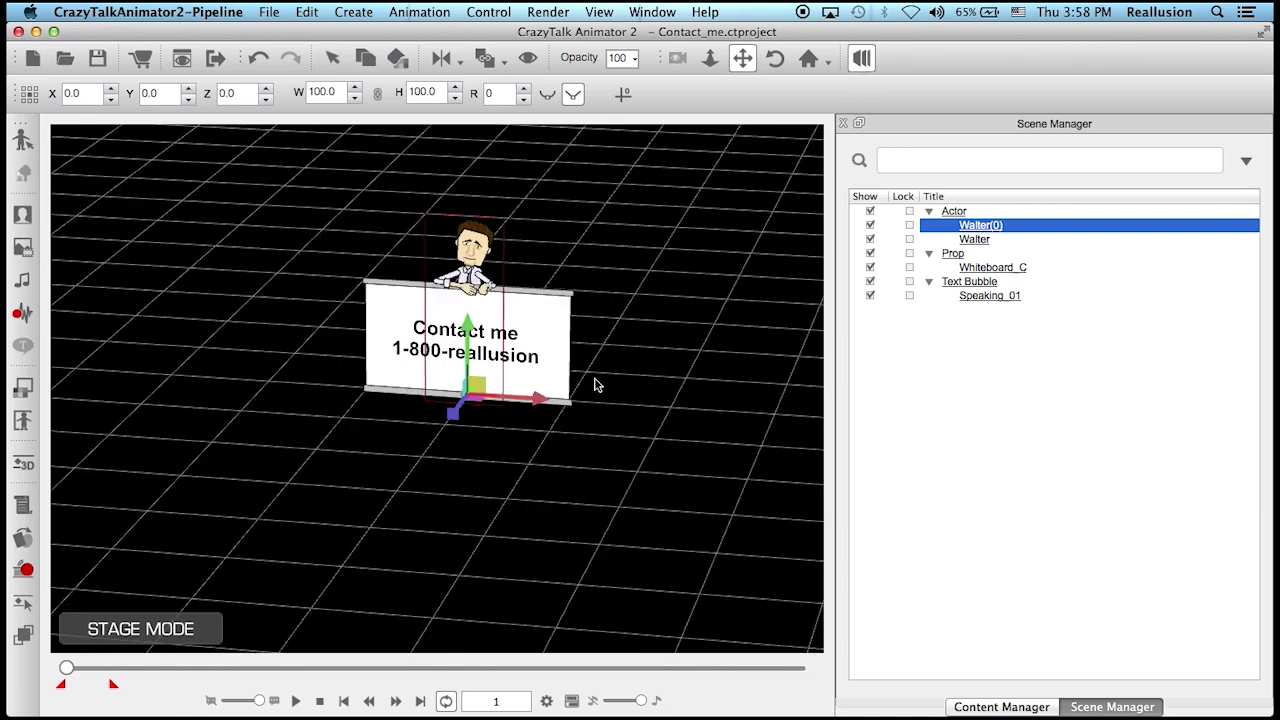
left_click_drag(600, 393, 561, 541)
left_click(531, 437)
scroll(531, 446, "up", 5)
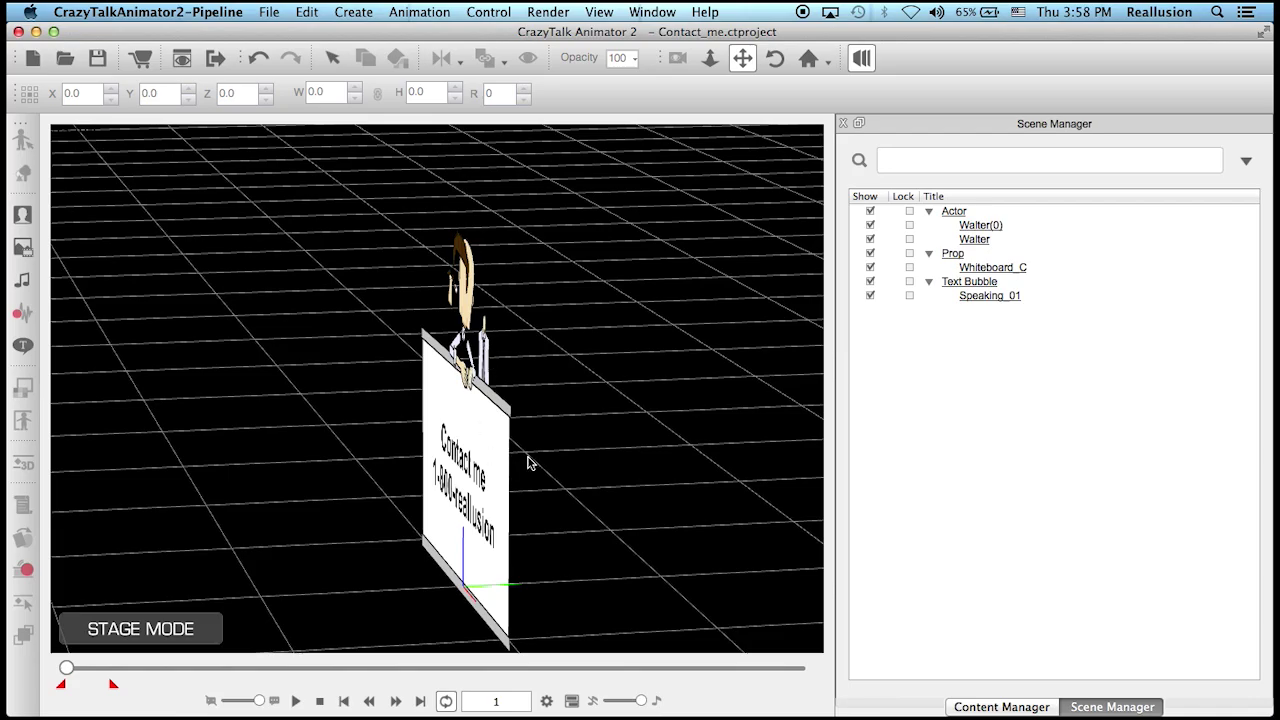
left_click_drag(526, 457, 602, 442)
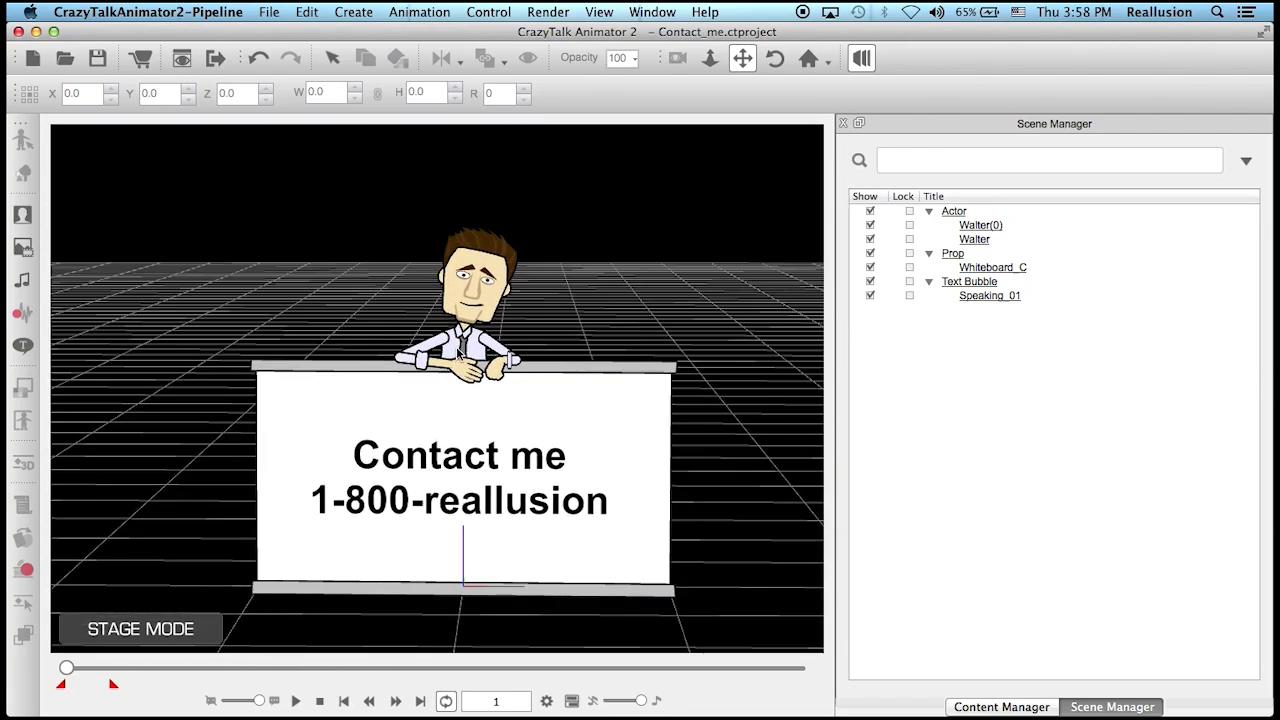
left_click(861, 58)
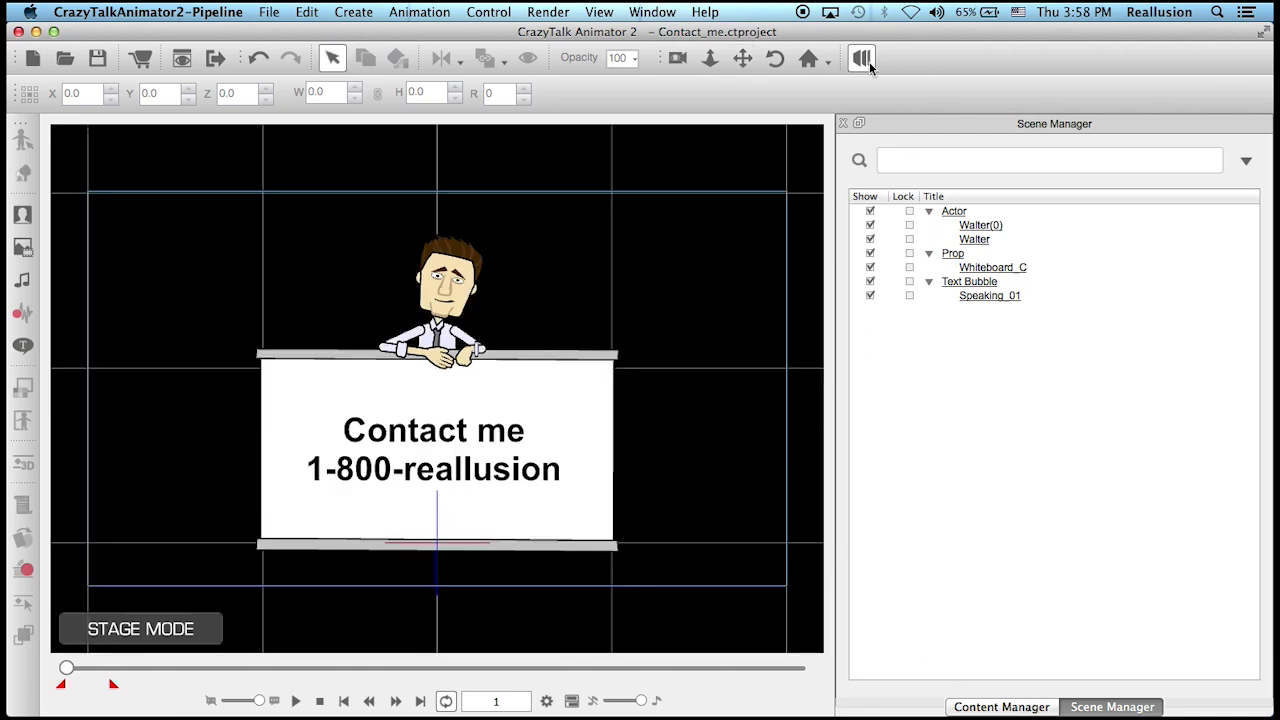
Step: Open the Walter(0) actor in Composer Mode
left_click(449, 328)
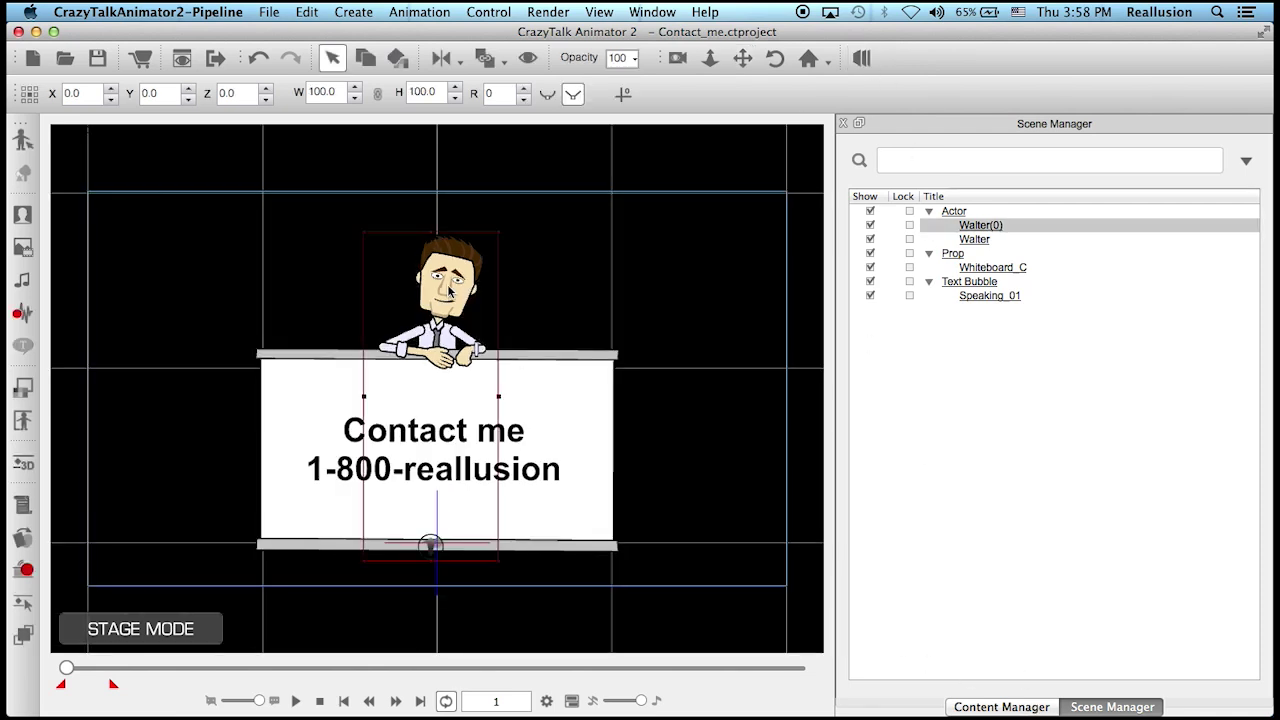
left_click(978, 226)
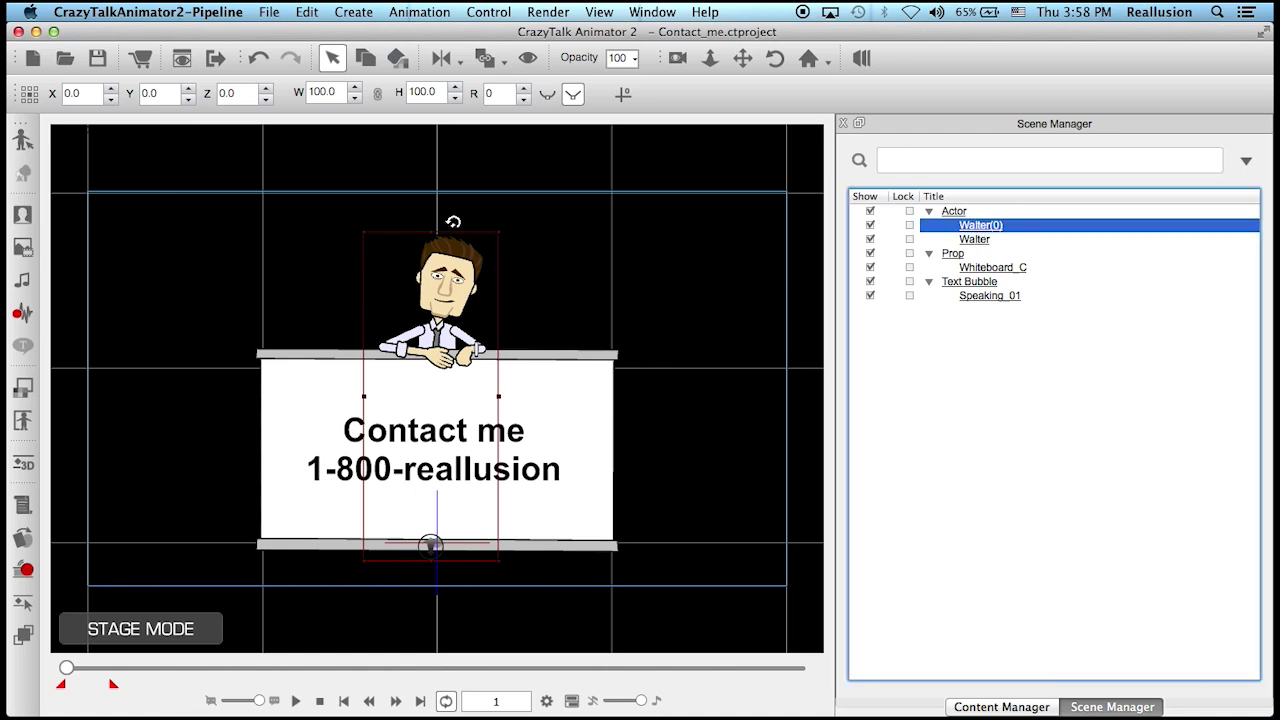
left_click(23, 142)
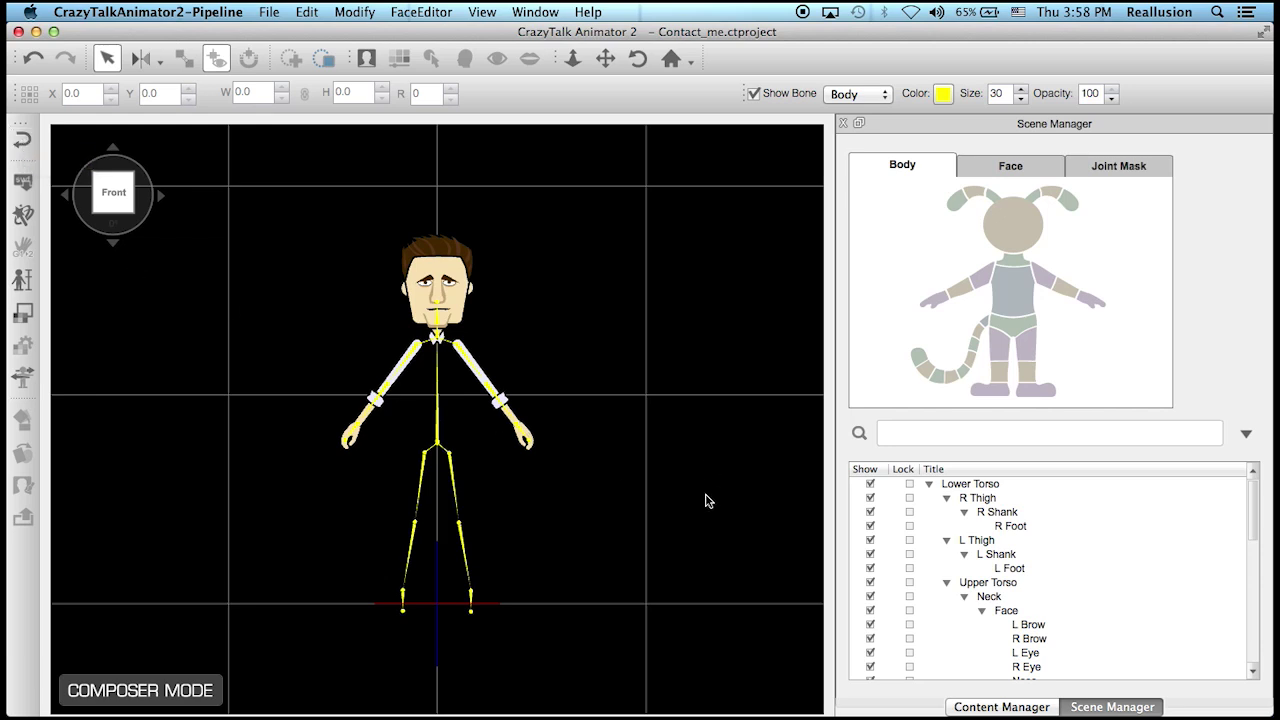
Step: Apply the Upper2_07 police shirt from the G2 Body Composer Kit 2 upper-body templates to Walter(0)
left_click(987, 708)
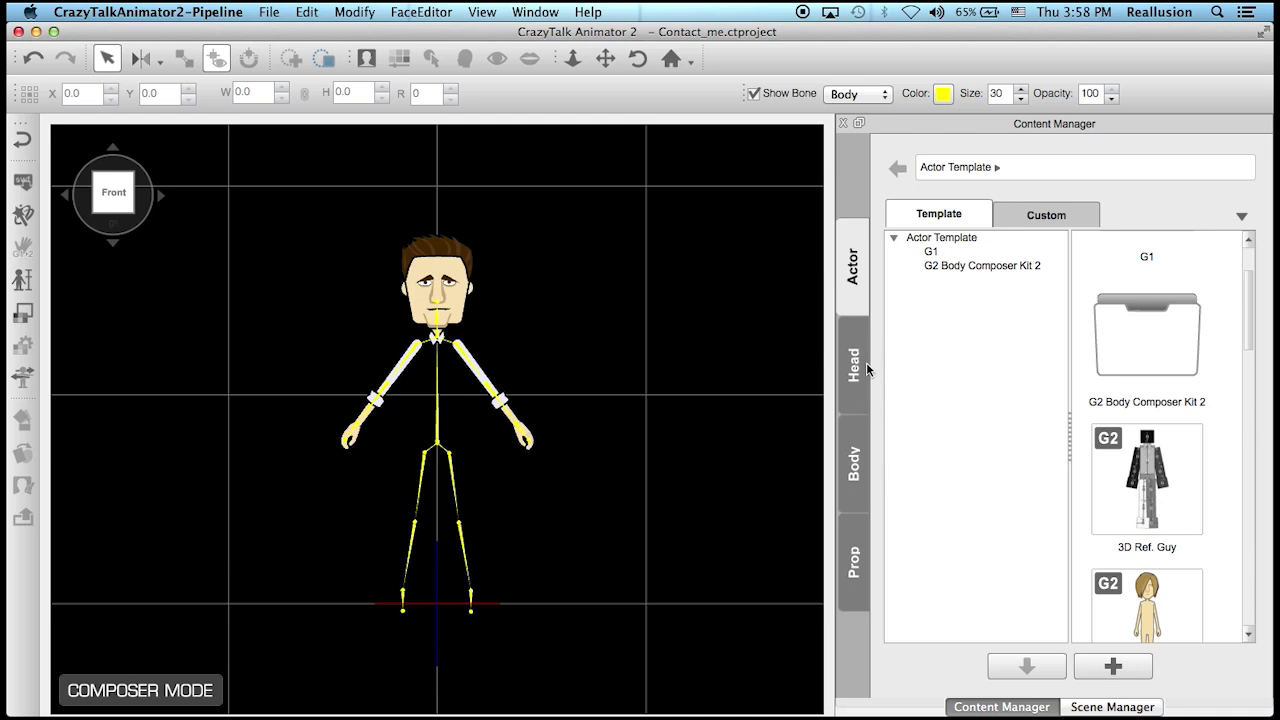
left_click(858, 452)
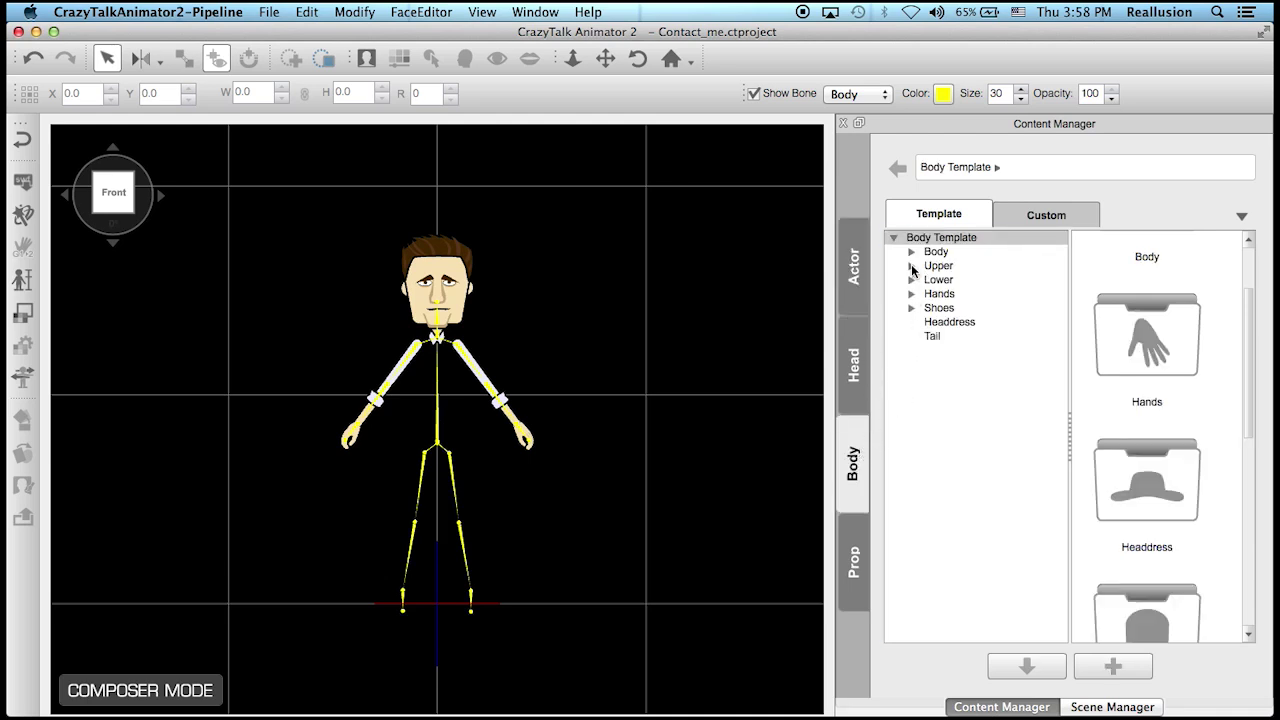
left_click(911, 265)
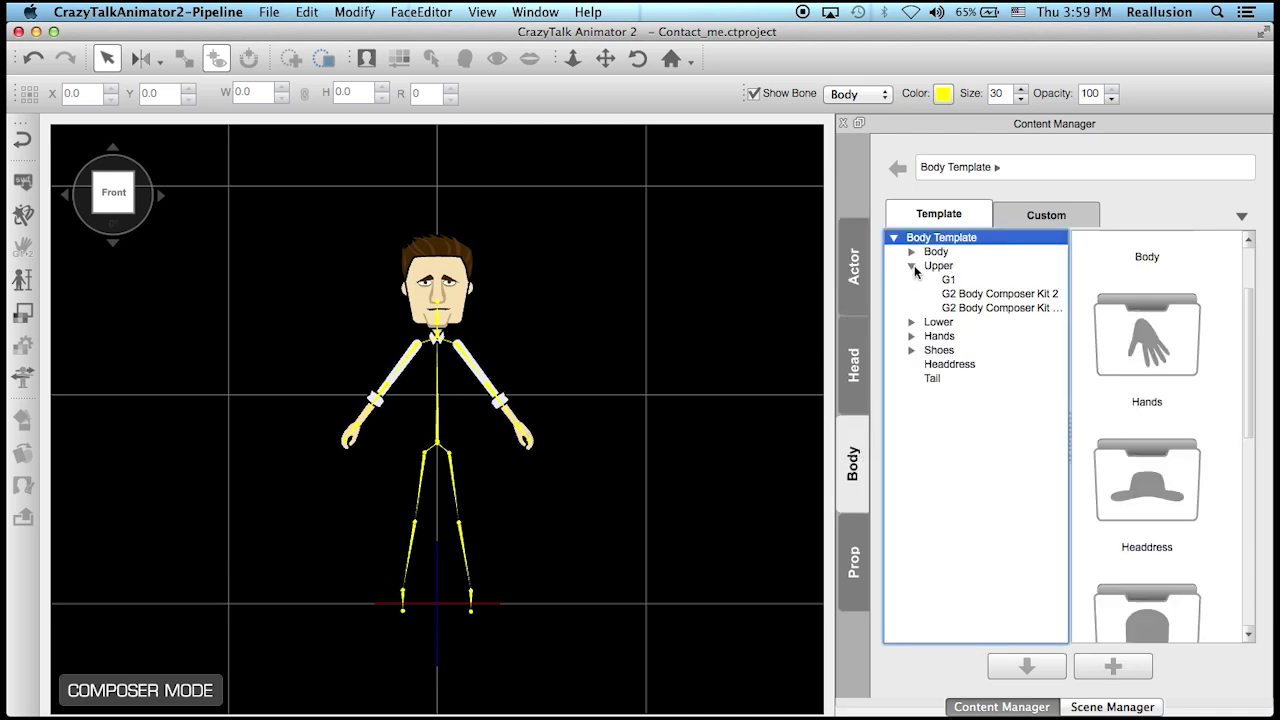
left_click(978, 298)
scroll(1248, 325, "down", 2)
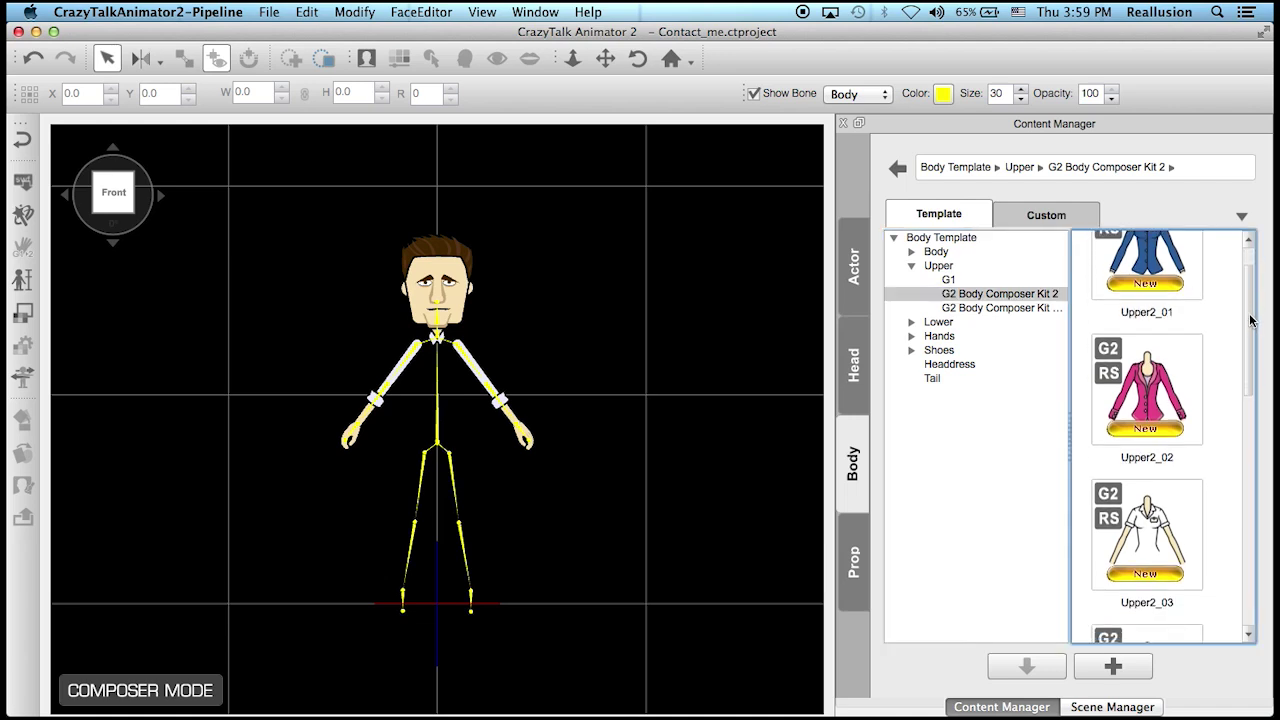
left_click_drag(1250, 320, 1260, 447)
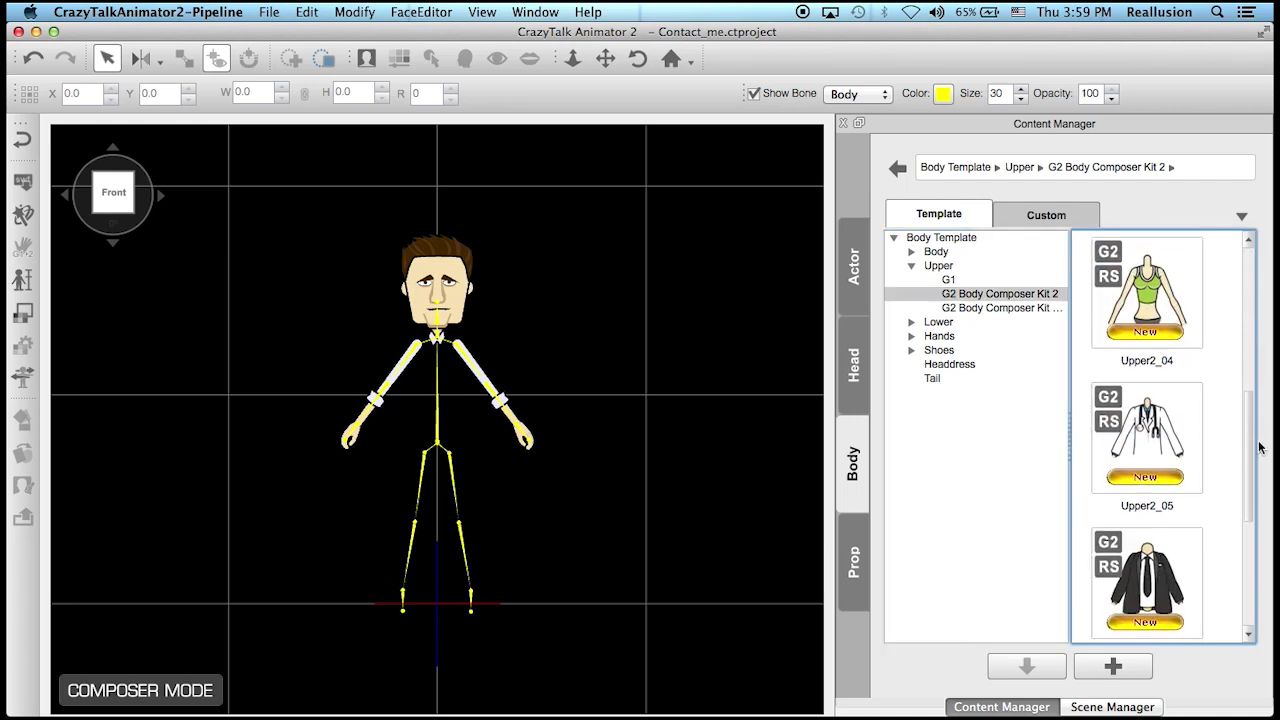
scroll(1260, 447, "down", 3)
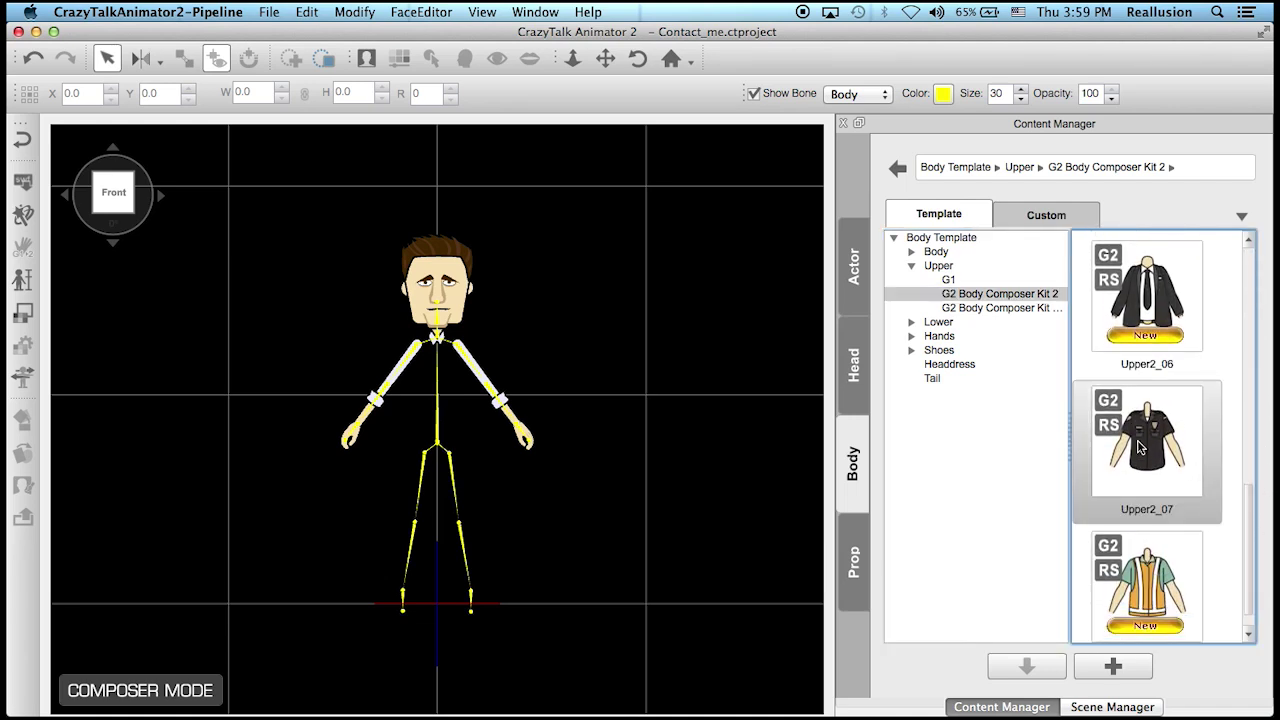
left_click(1140, 447)
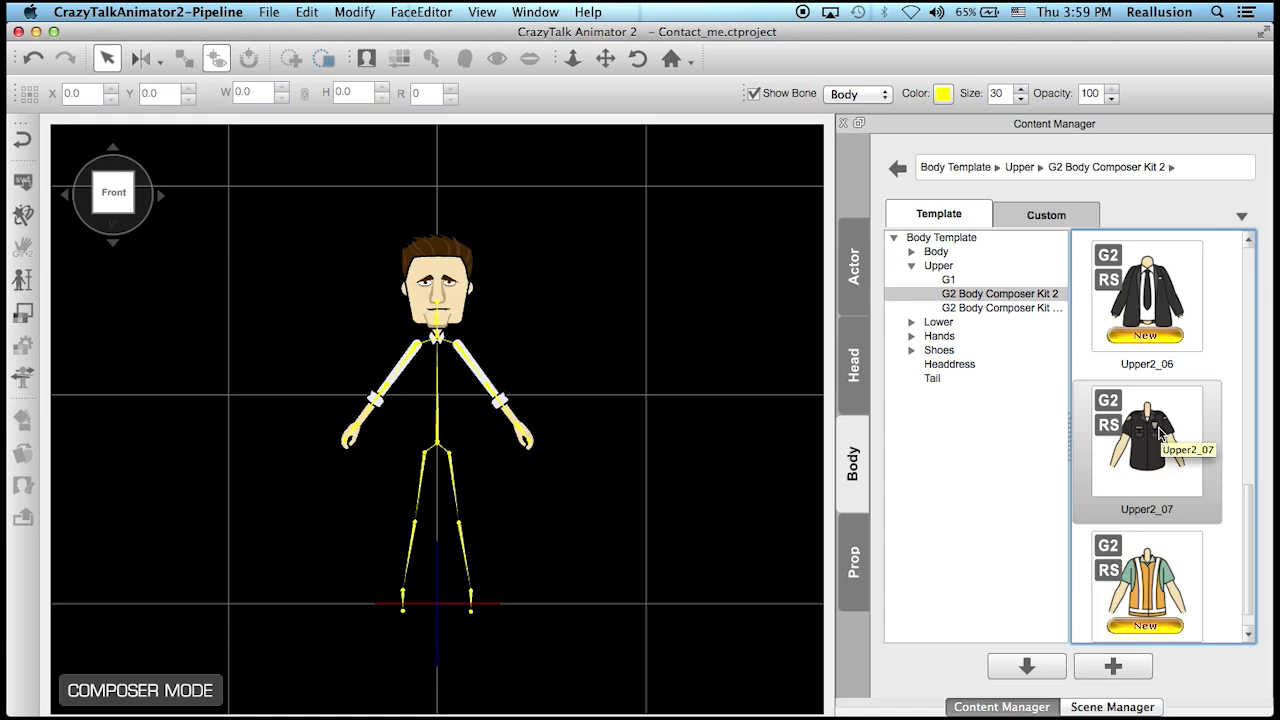
double_click(1158, 430)
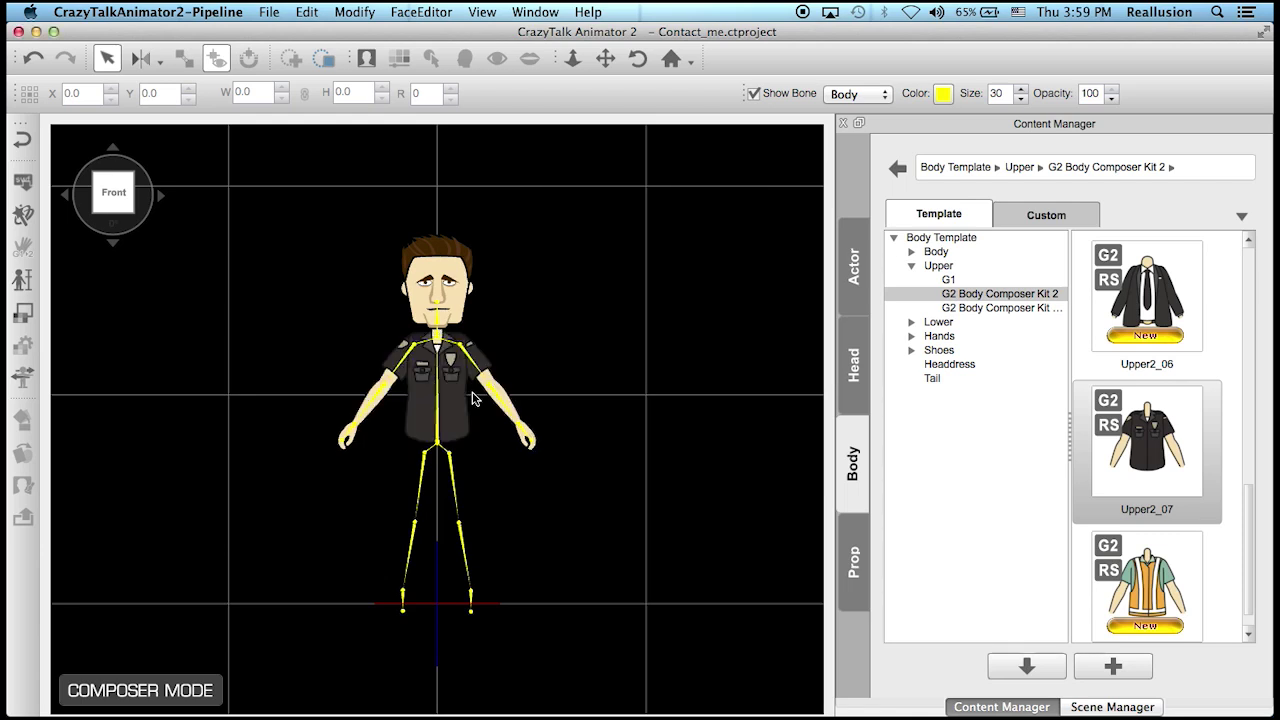
Step: Delete the police shirt's torso from Walter(0), keeping its arms, and return to Stage Mode
left_click(451, 386)
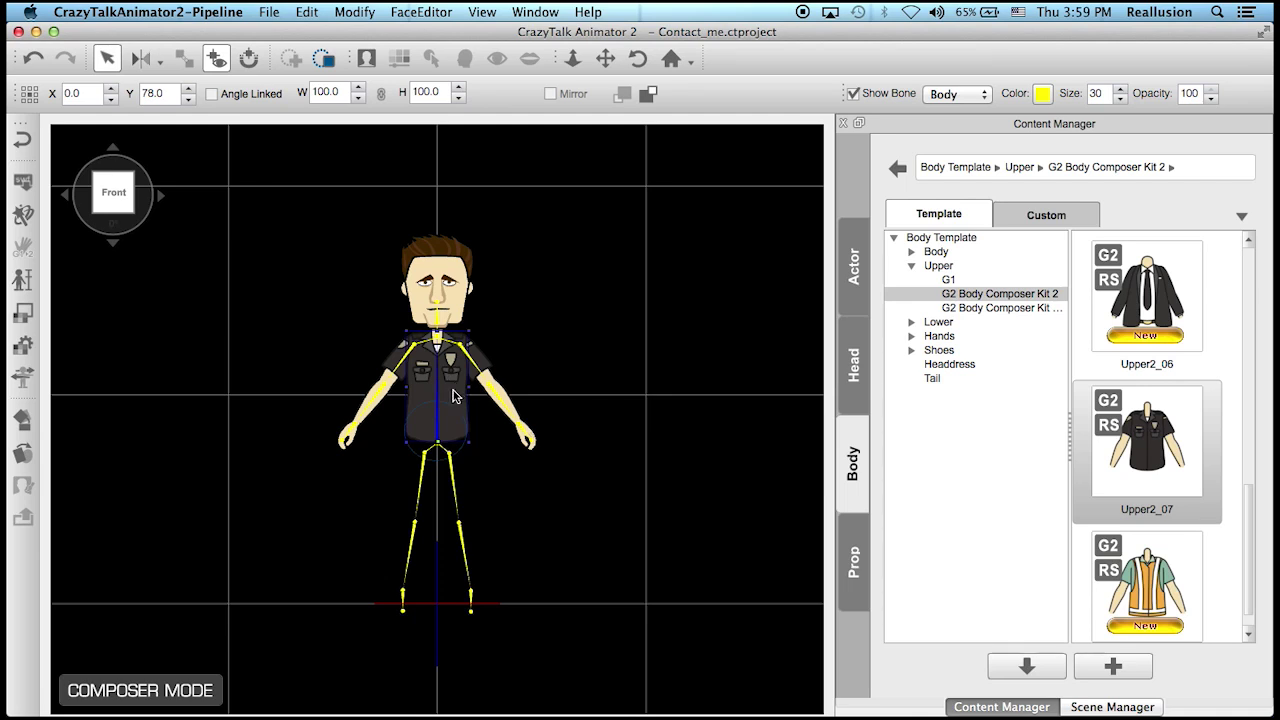
key("Delete")
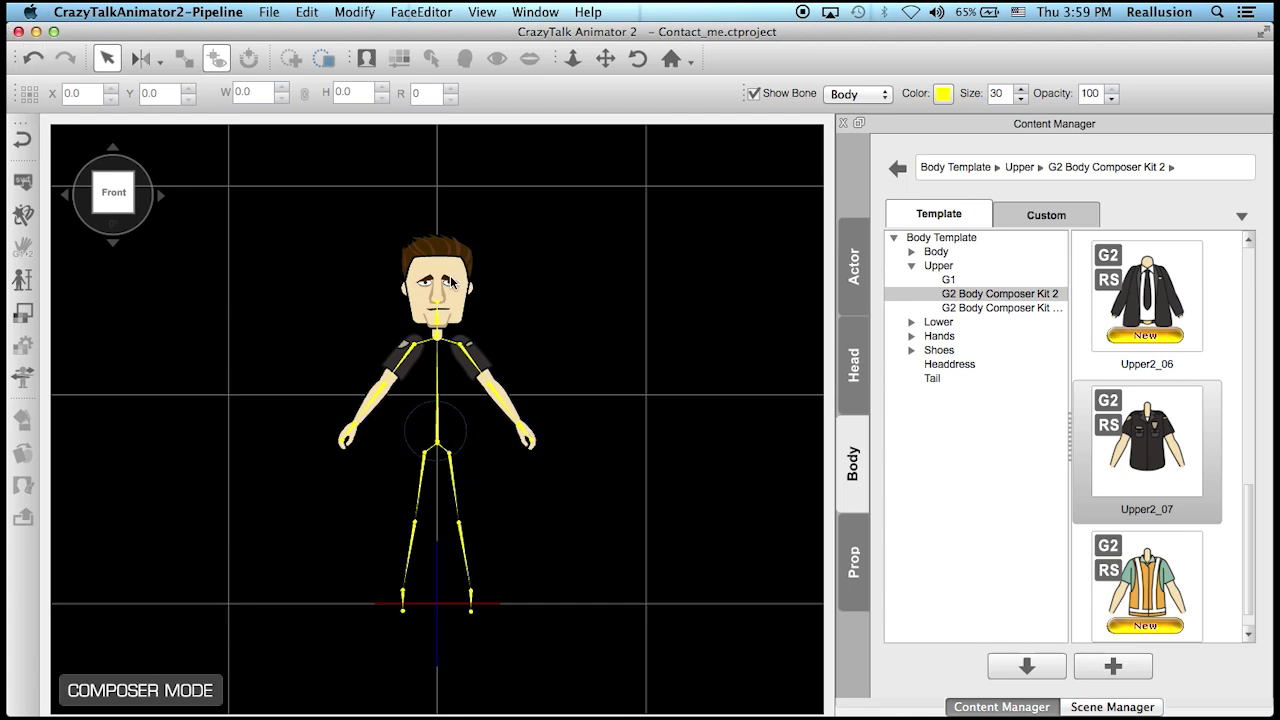
left_click(20, 145)
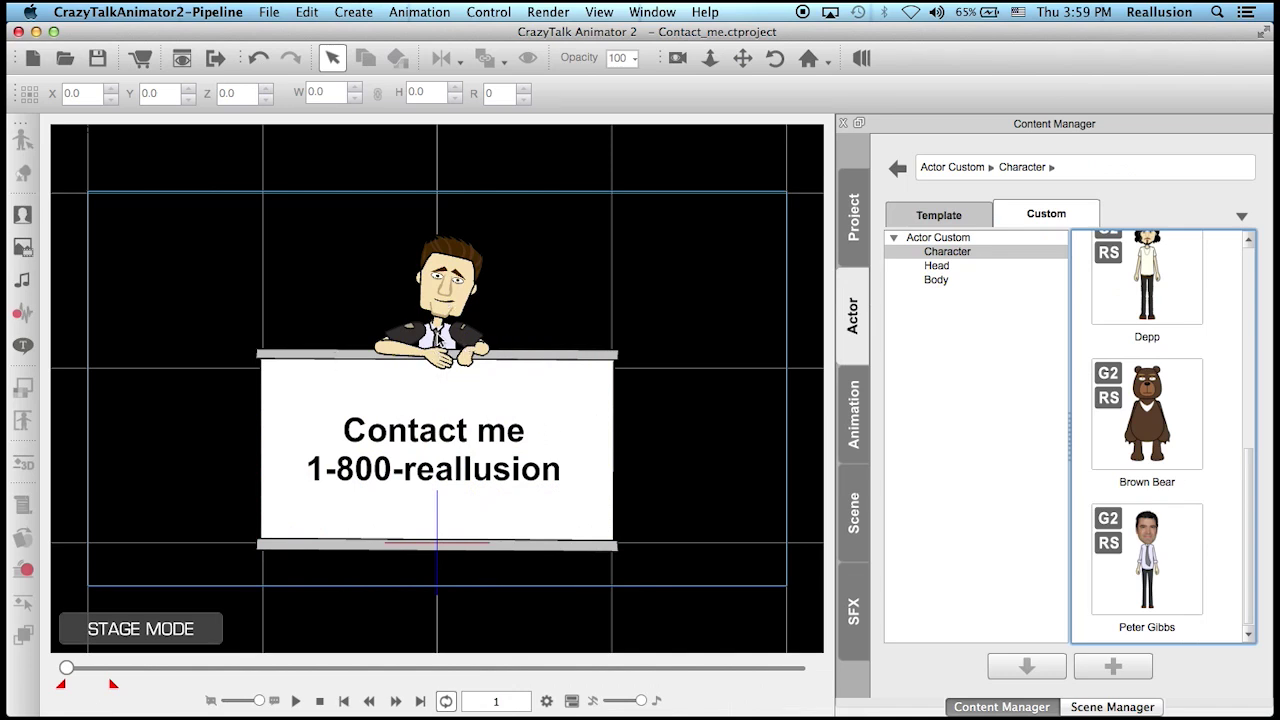
Step: Hide Walter(0) briefly to check the torso actor behind it, show it again, and open the Walter actor in Composer Mode
left_click(1112, 707)
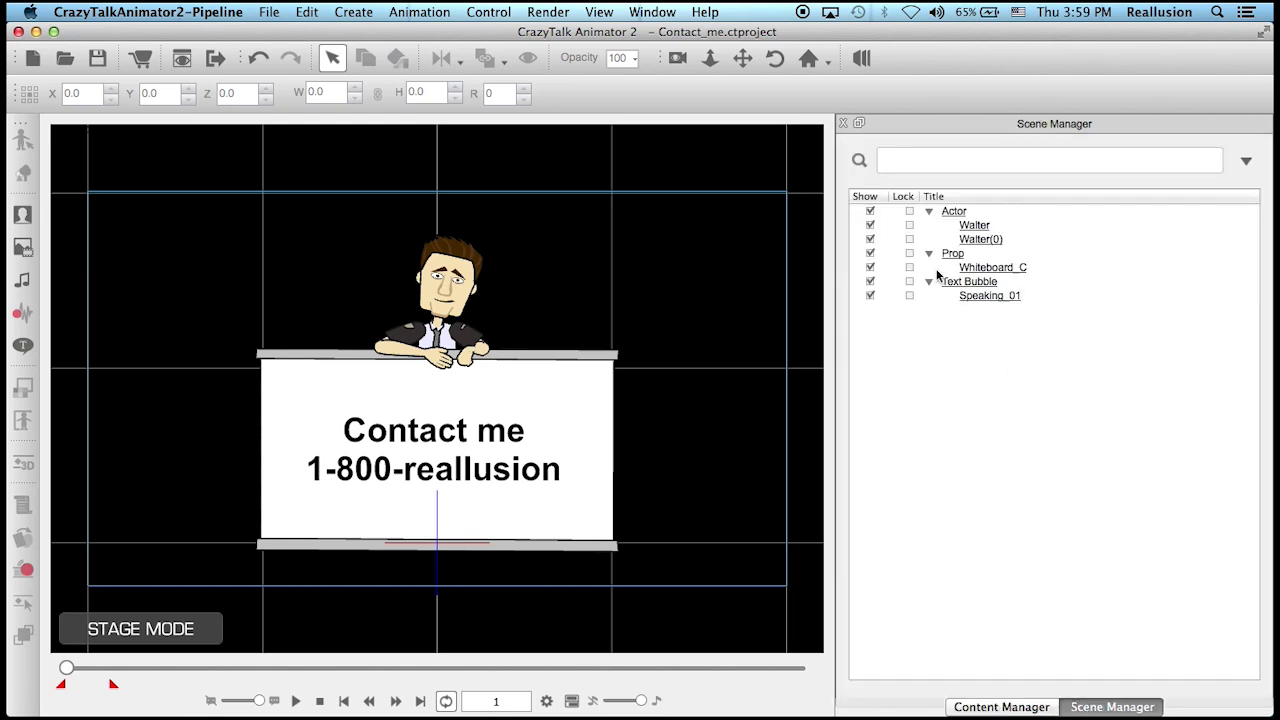
left_click(870, 239)
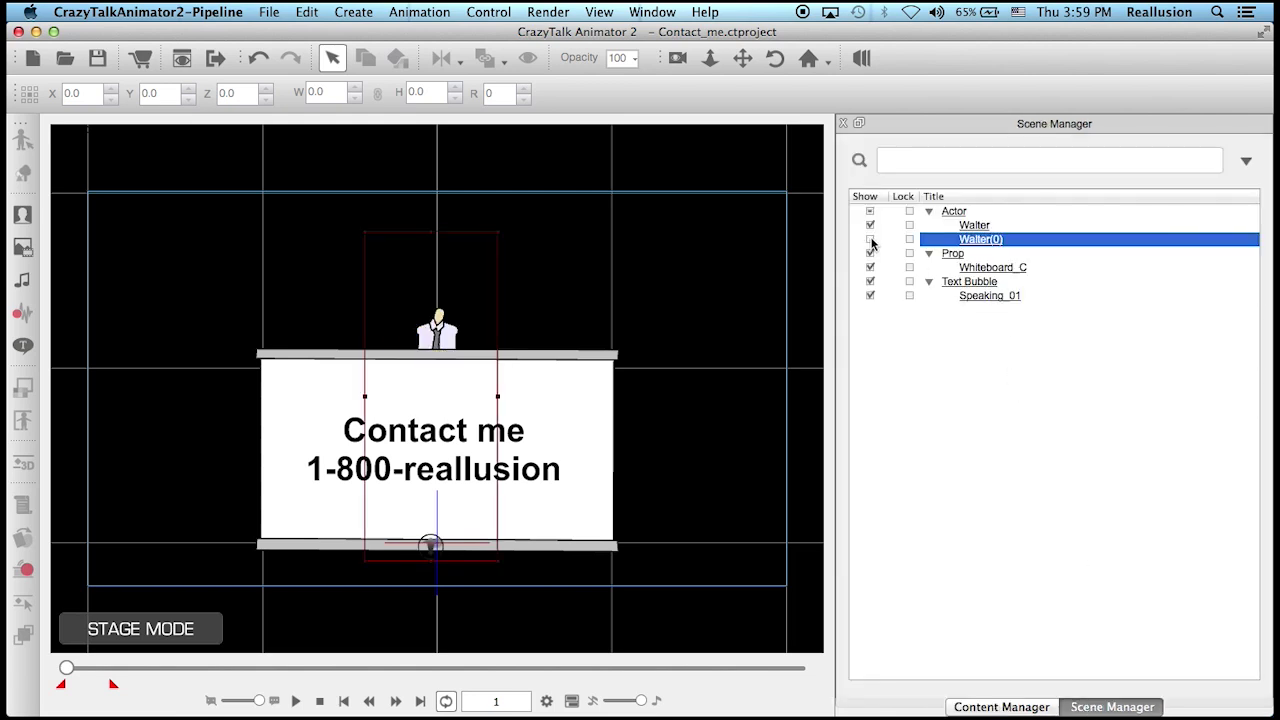
left_click(870, 239)
left_click(975, 225)
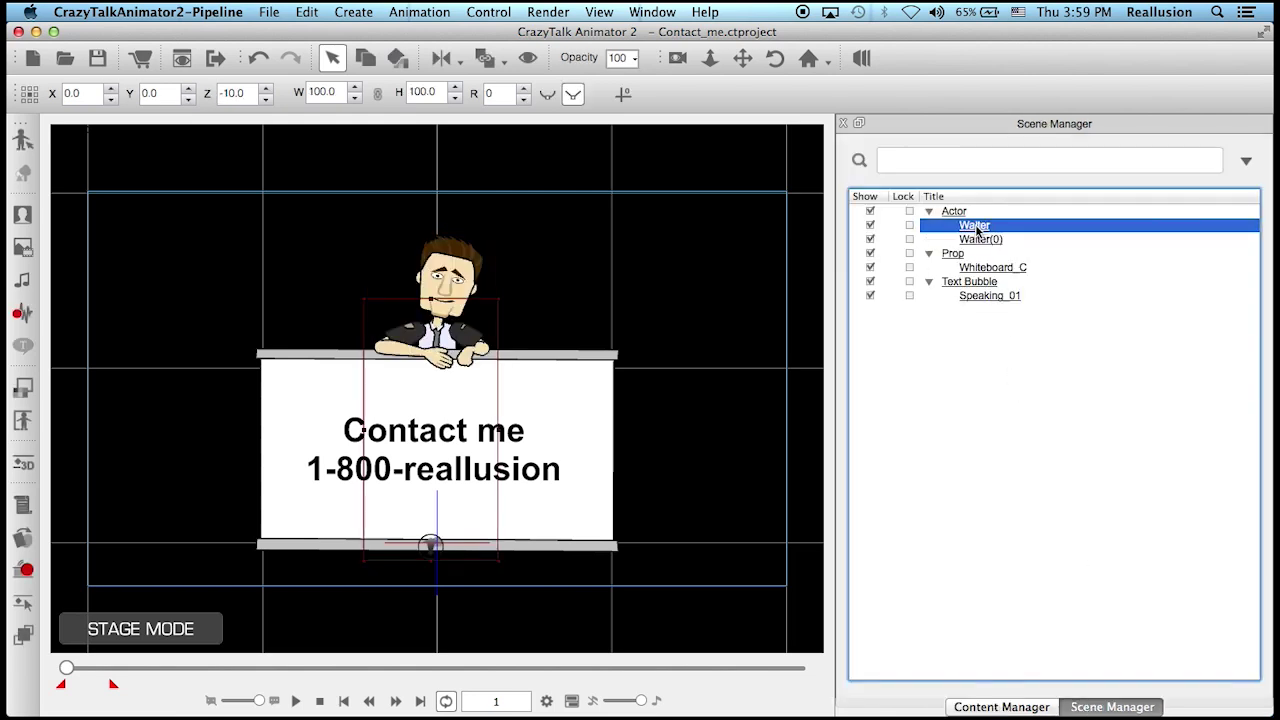
left_click(29, 141)
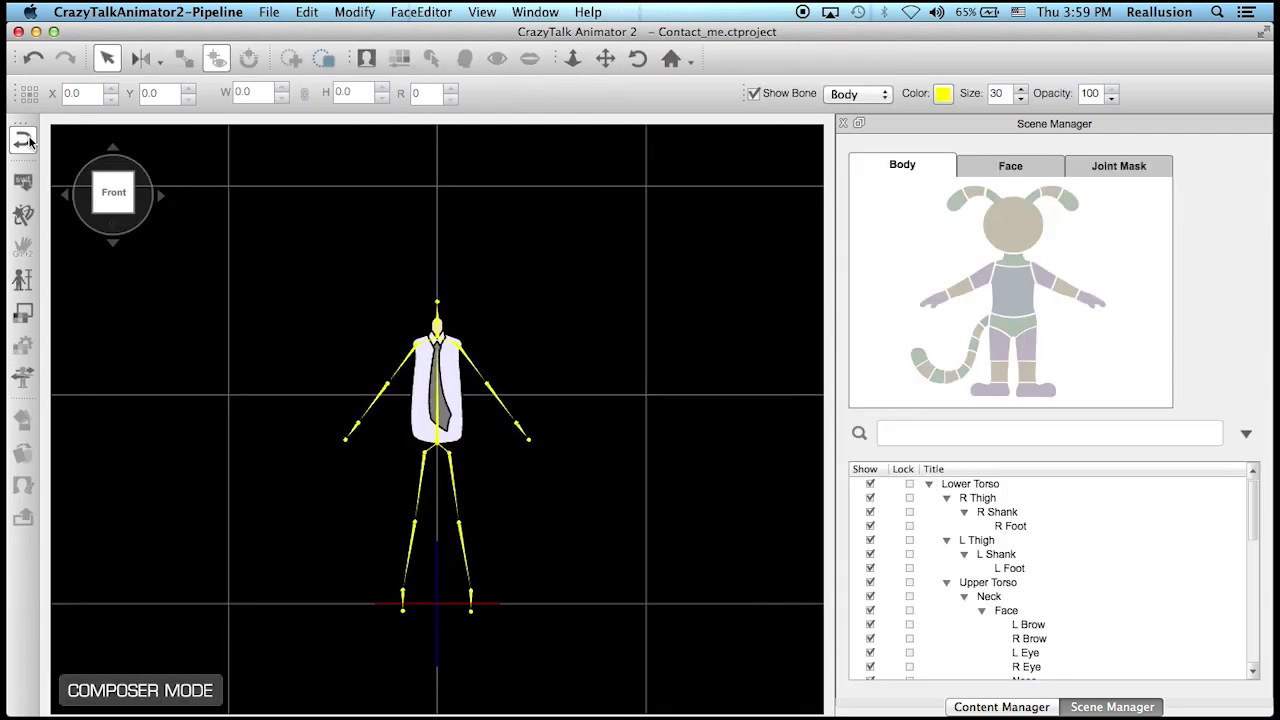
Step: Apply the Upper2_07 police shirt from G2 Body Composer Kit 2 to the Walter torso actor
left_click(1005, 707)
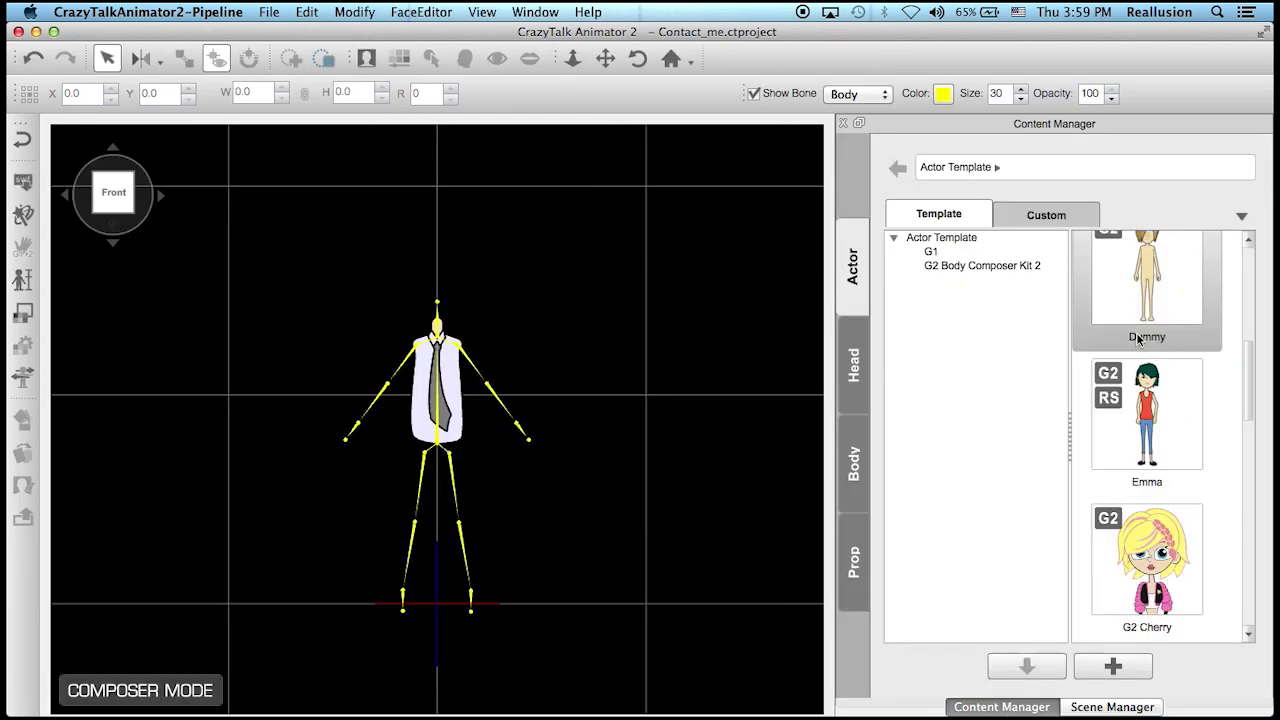
left_click(855, 463)
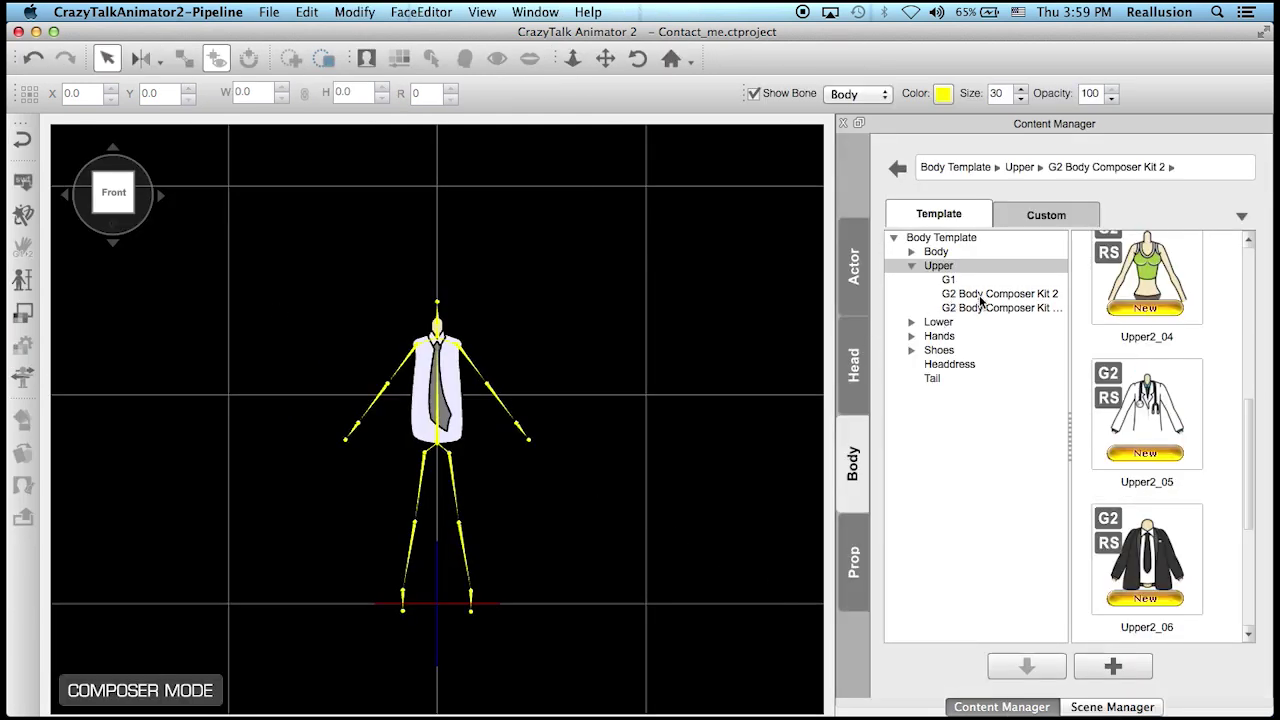
left_click(978, 296)
left_click_drag(1253, 413, 1253, 452)
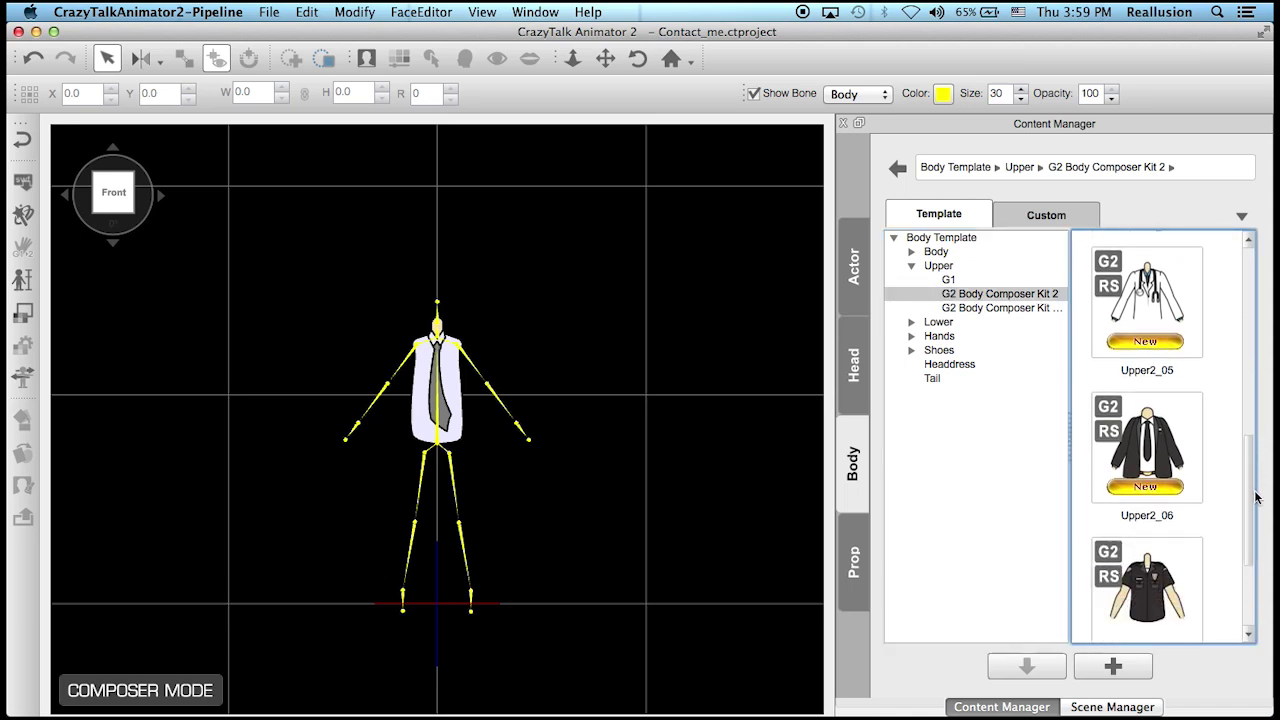
double_click(1151, 576)
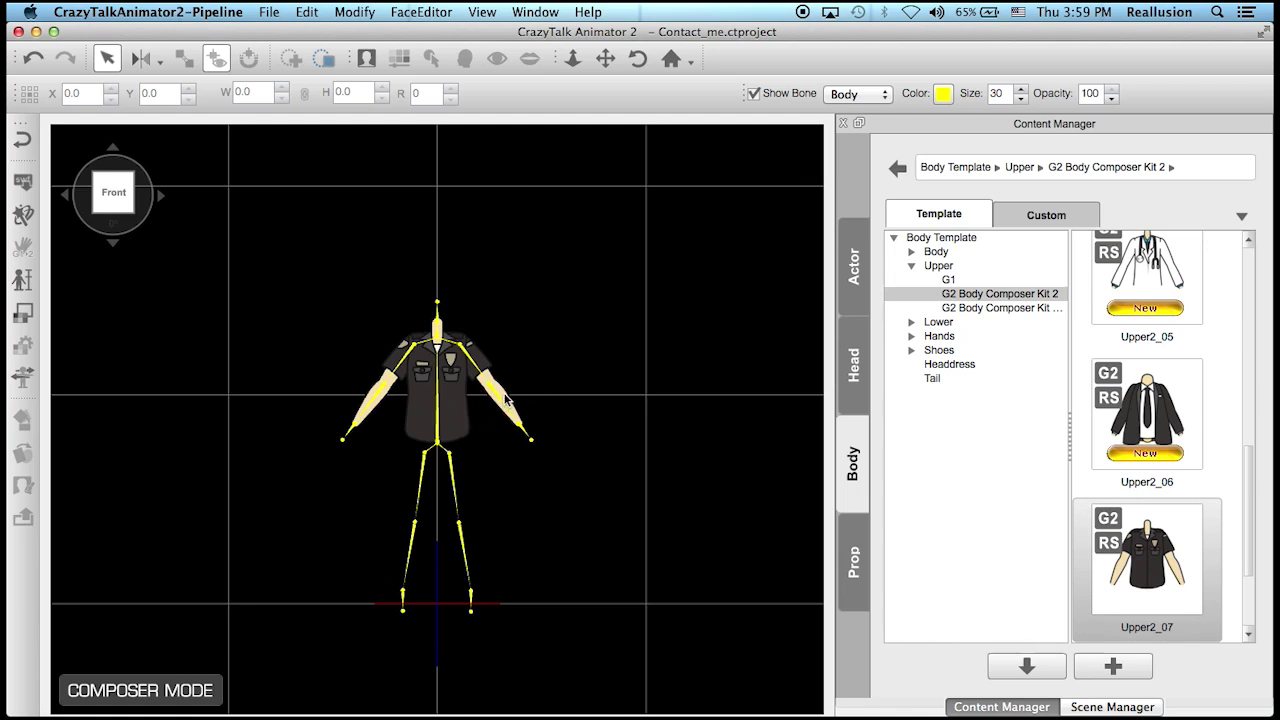
Step: Delete both forearms and both upper arms from the Walter torso actor, and return to Stage Mode
left_click(507, 399)
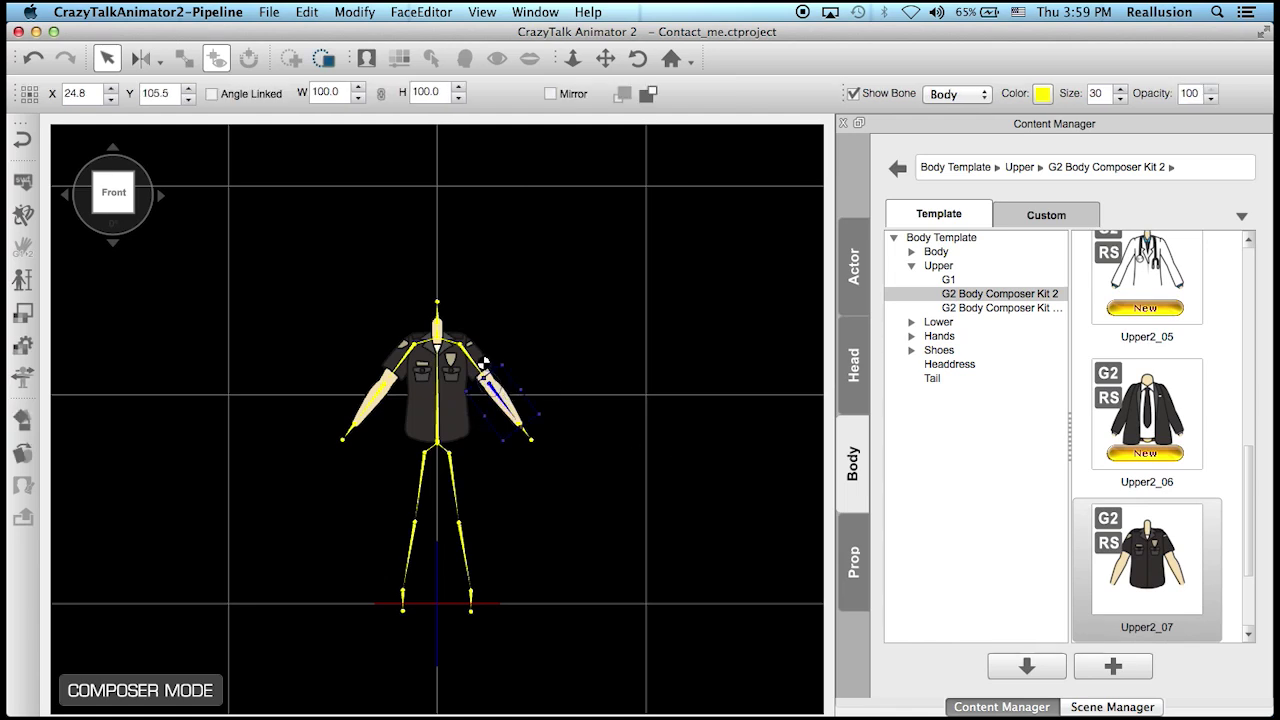
left_click(478, 362)
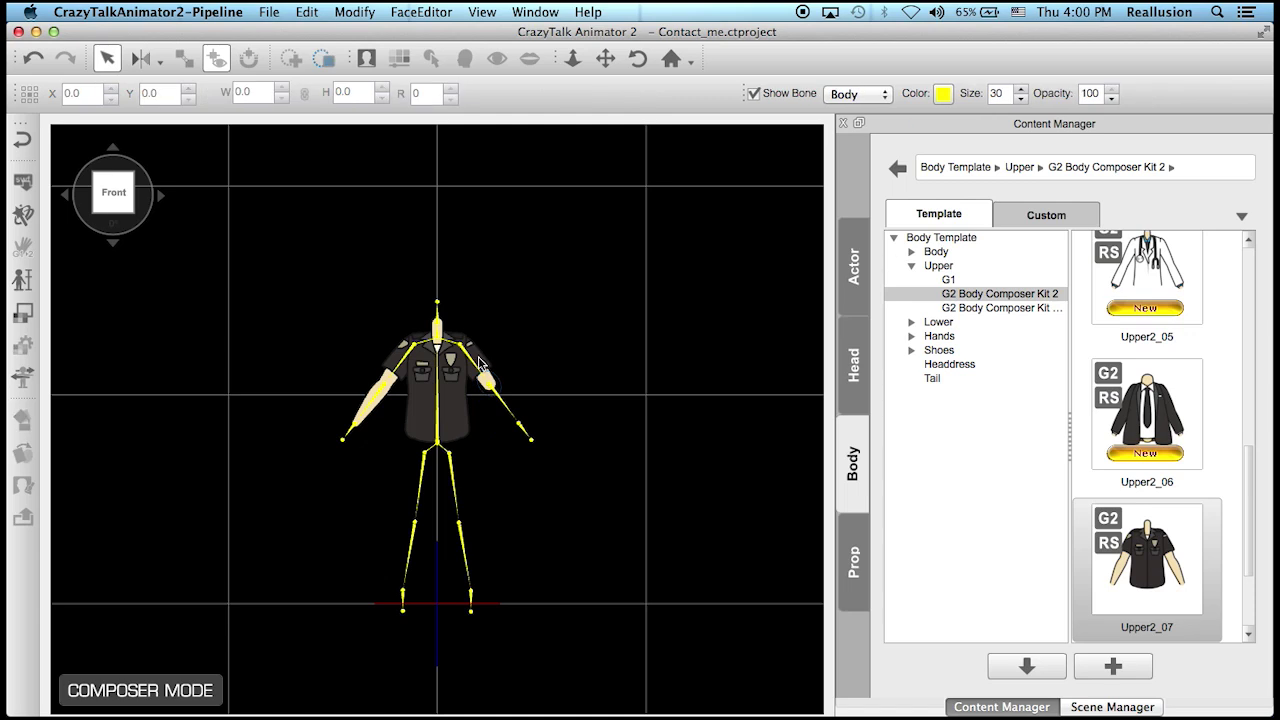
left_click(370, 408)
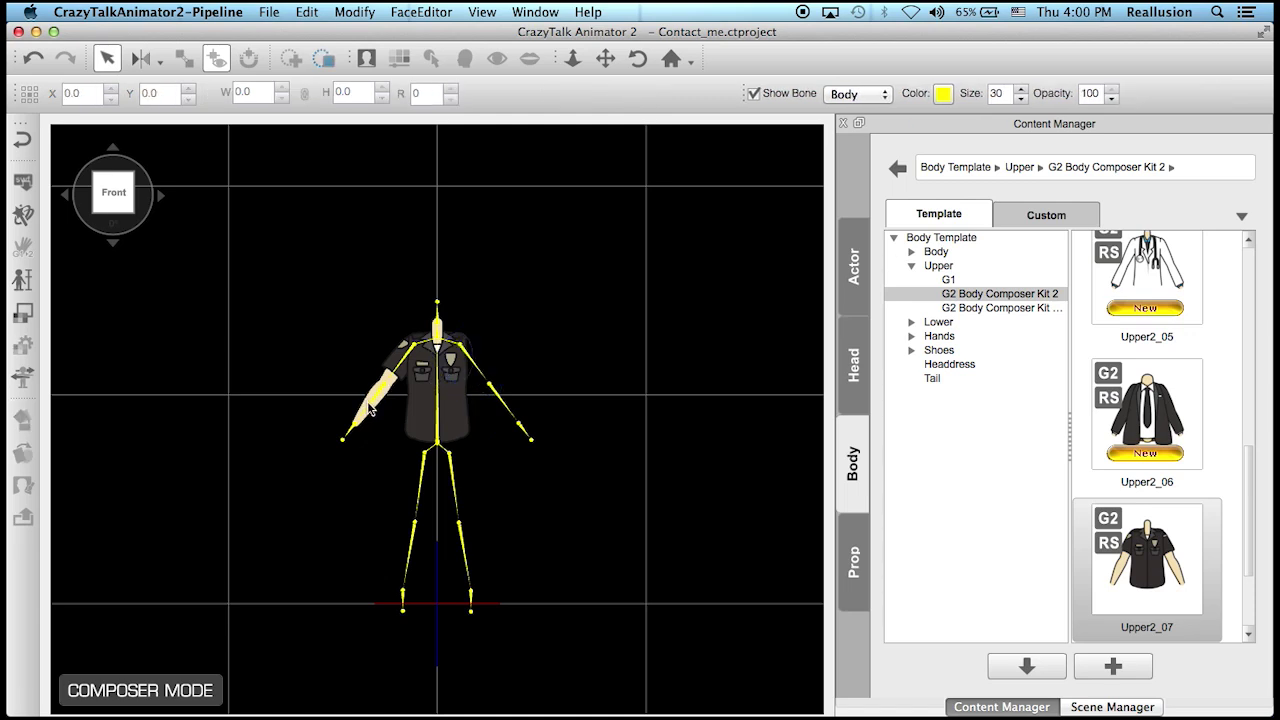
left_click(398, 364)
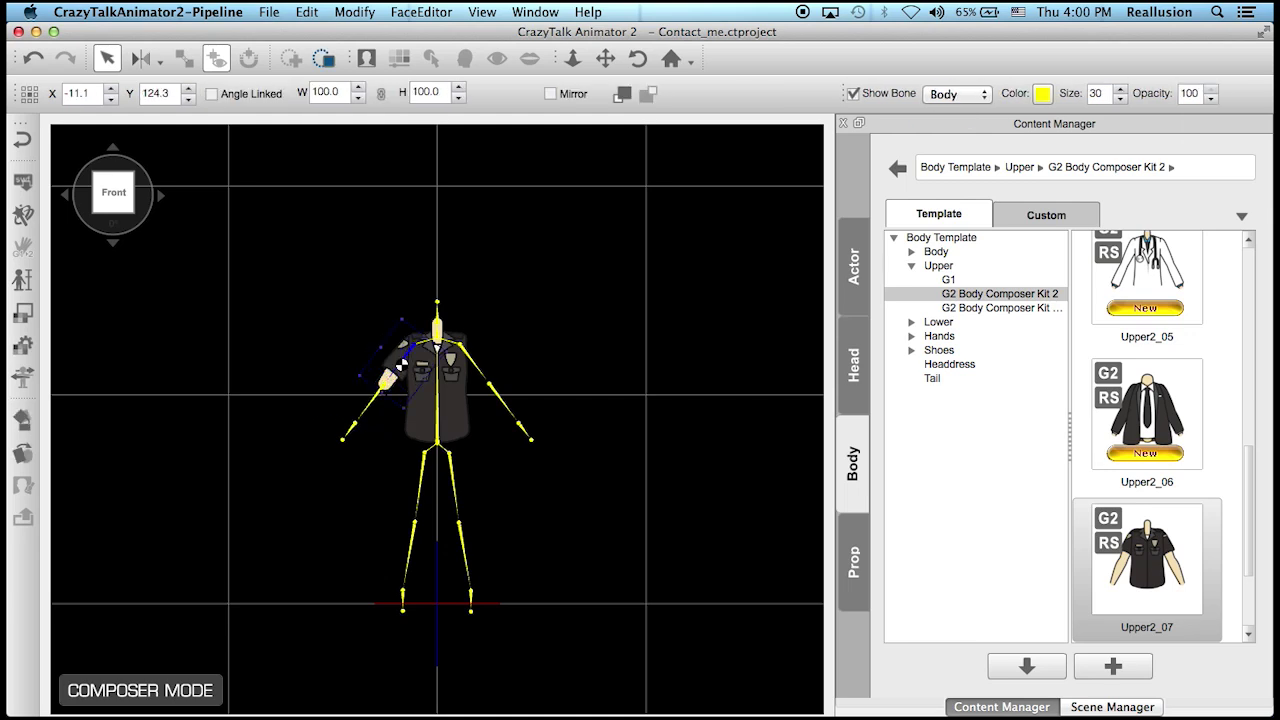
left_click(403, 476)
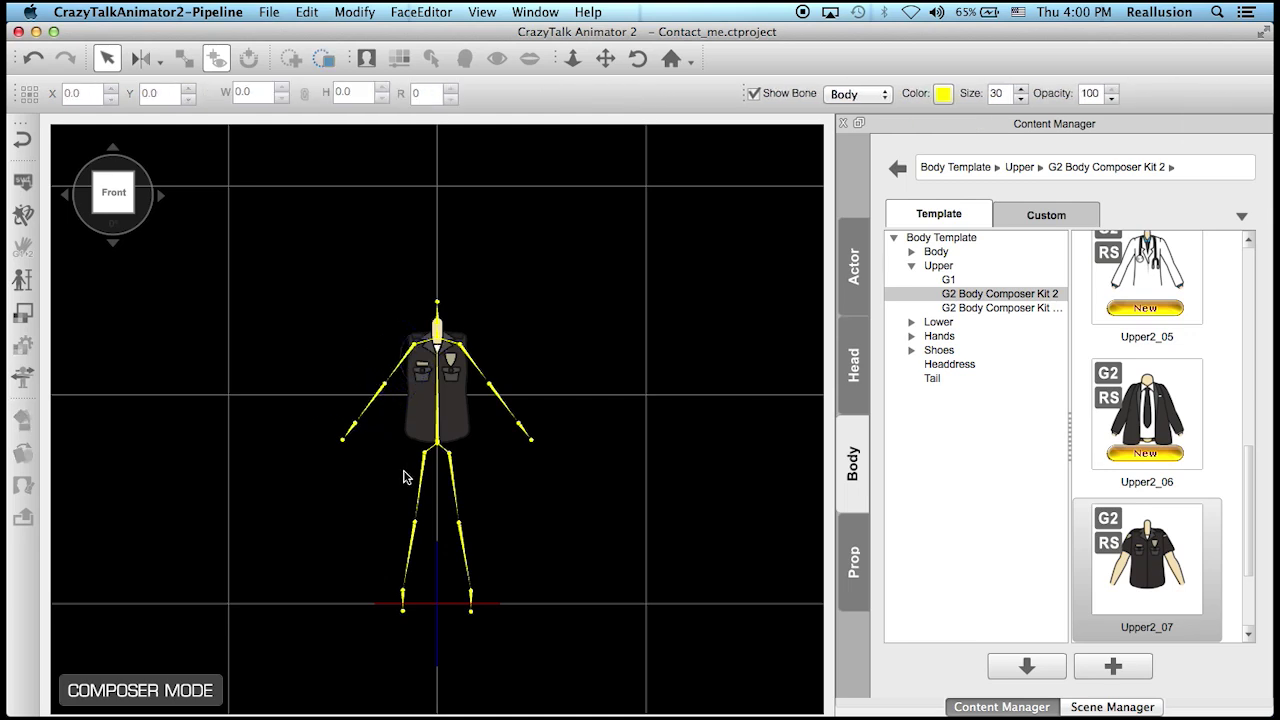
left_click(36, 146)
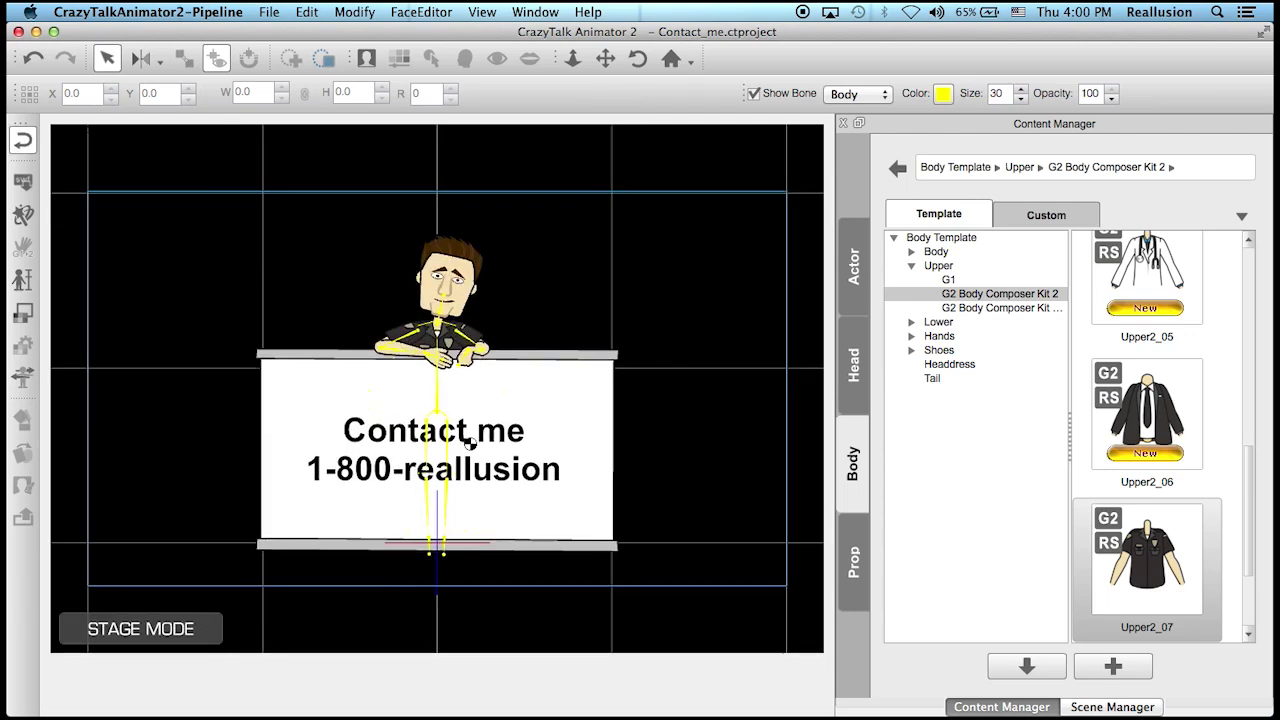
Step: Play the animation to check the layered police uniform in motion, and stop playback
left_click(296, 702)
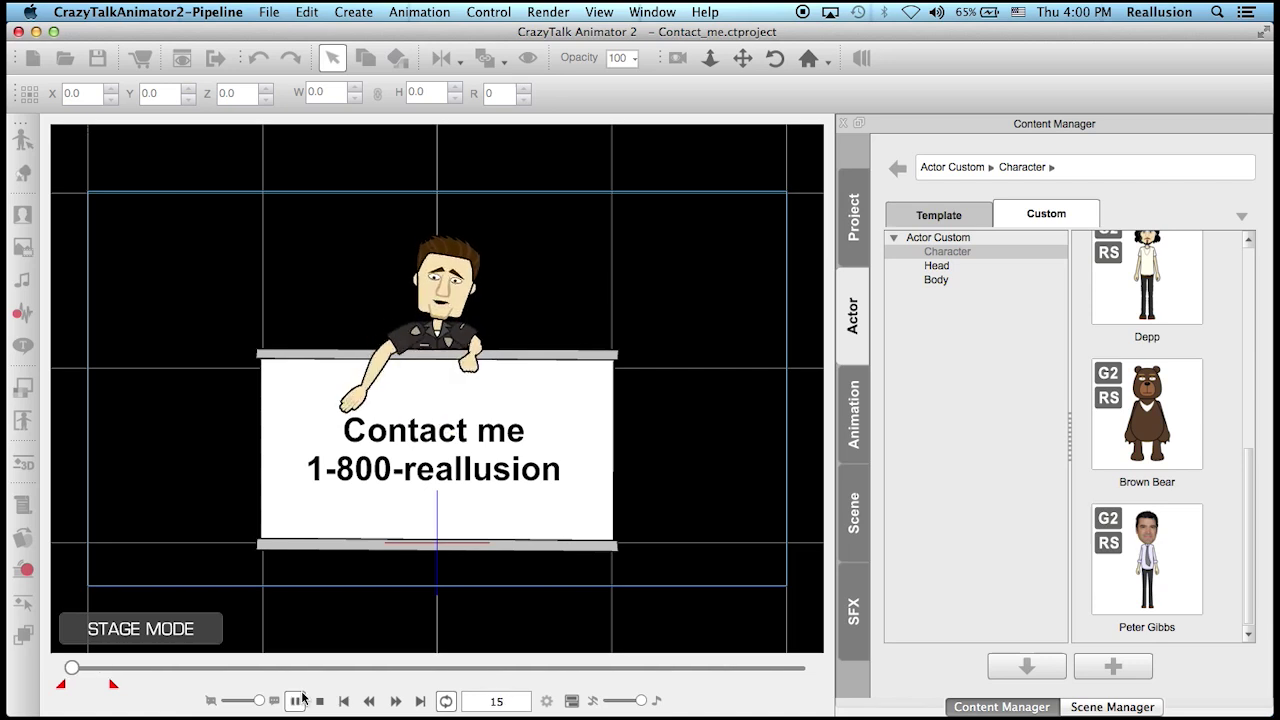
left_click(296, 702)
left_click(319, 701)
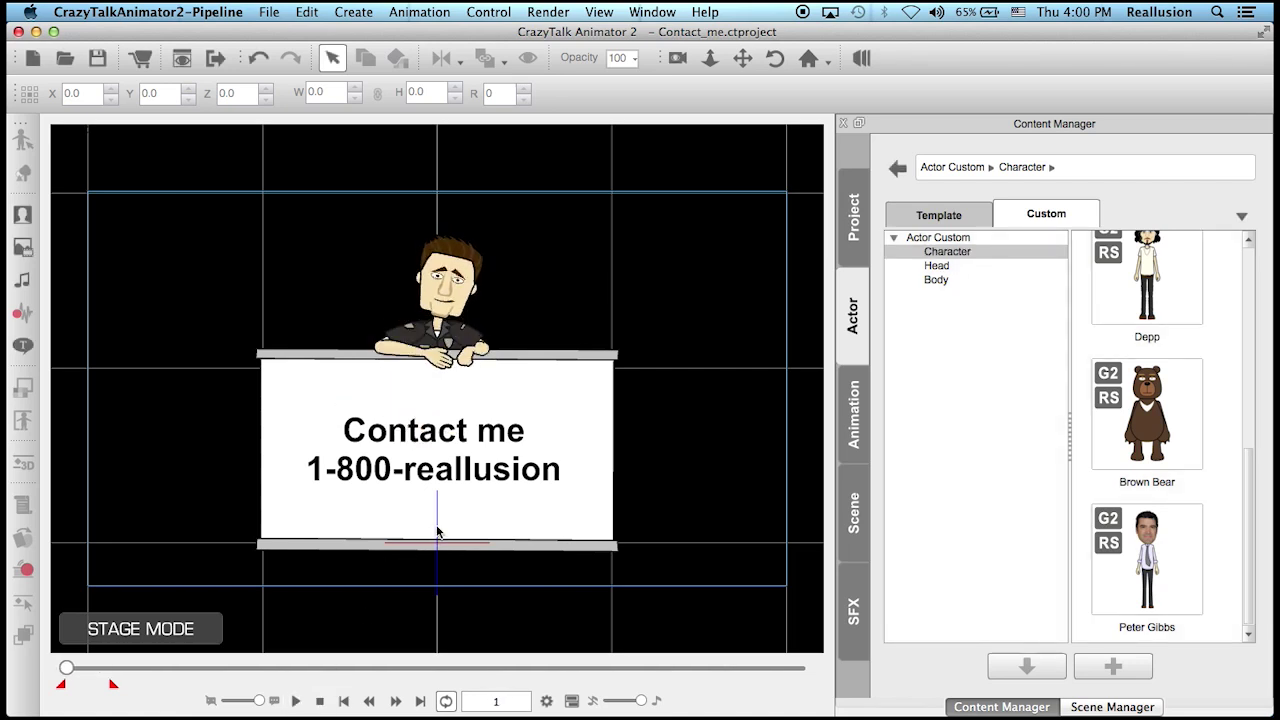
Step: Change the whiteboard text's first line to "Contact Us", replace the word ending its second line with "SECURITY", and apply the edit
double_click(478, 436)
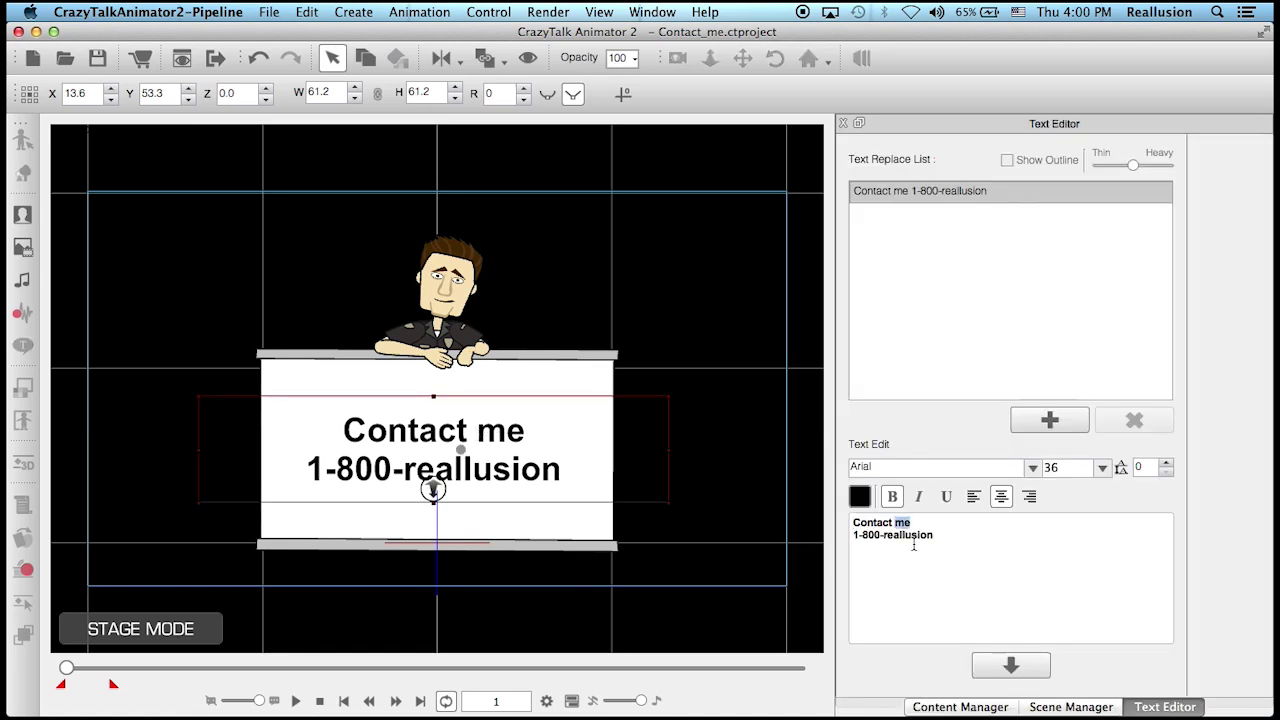
double_click(900, 535)
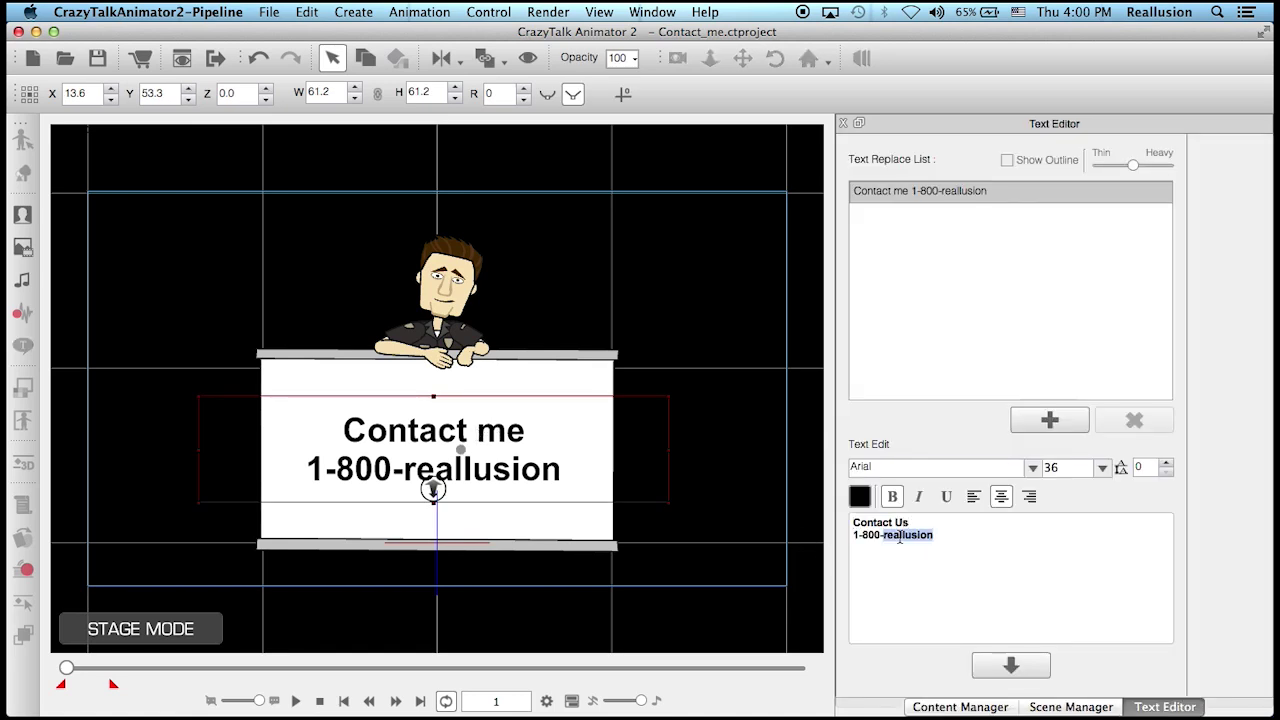
type("SECURITY")
left_click(1011, 665)
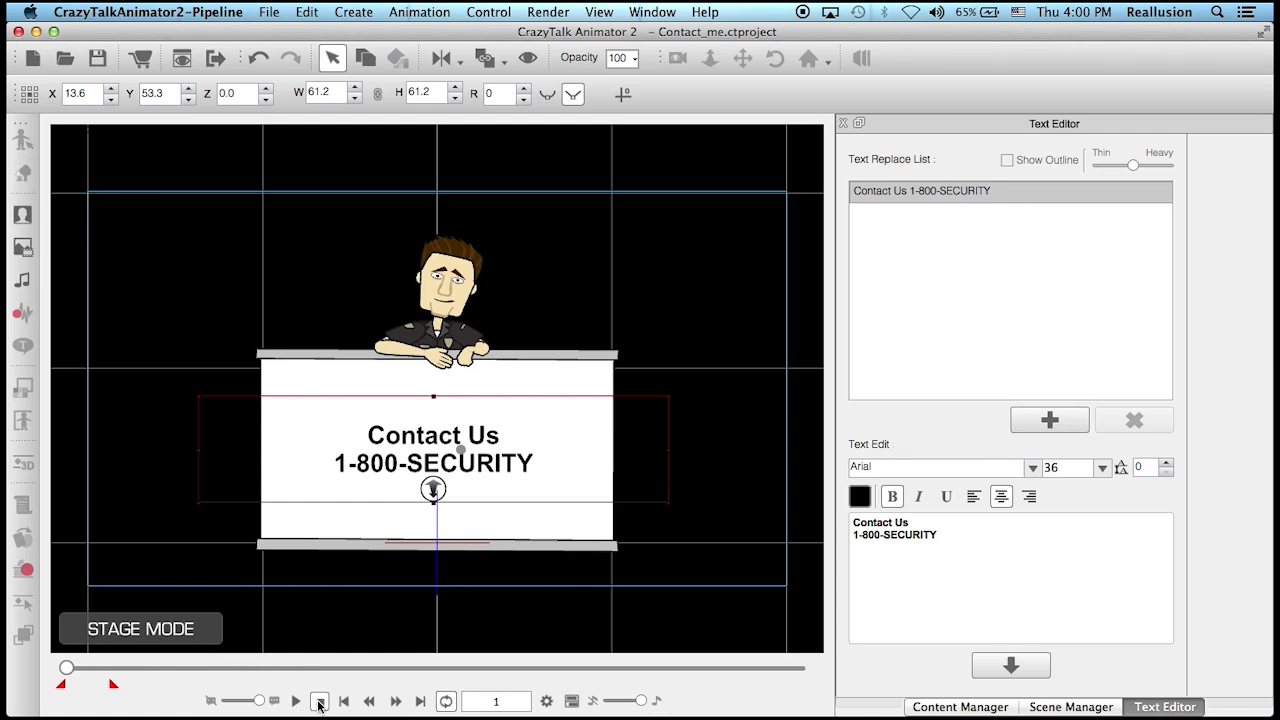
Step: Select the actors, whiteboard and text together and quick-capture them as an animated GIF
left_click(680, 307)
left_click(845, 122)
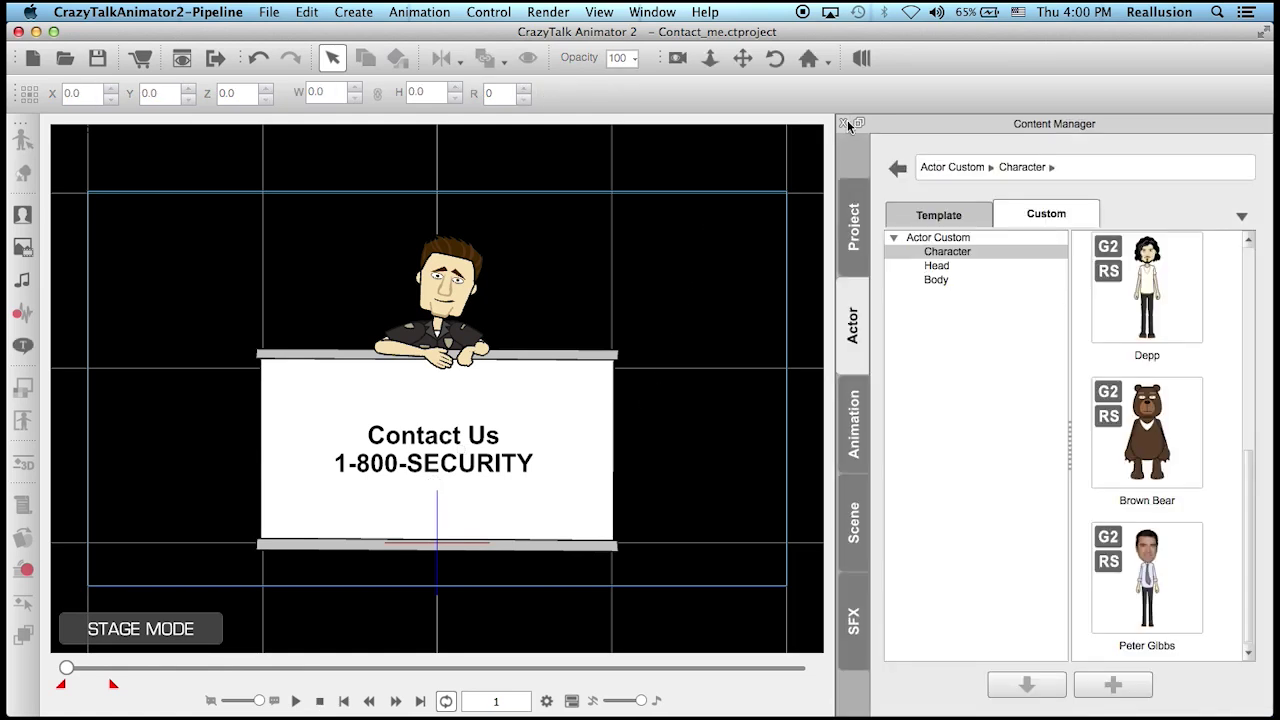
left_click_drag(680, 194, 186, 610)
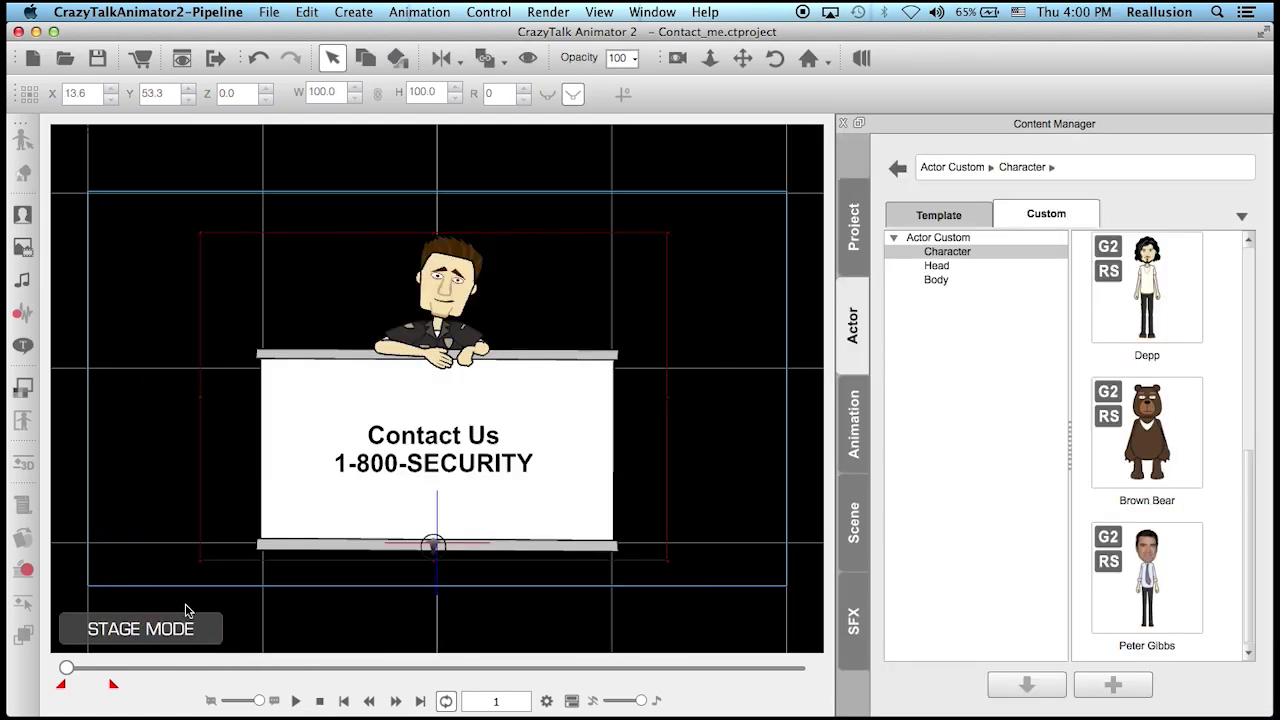
left_click(552, 12)
mouse_move(651, 129)
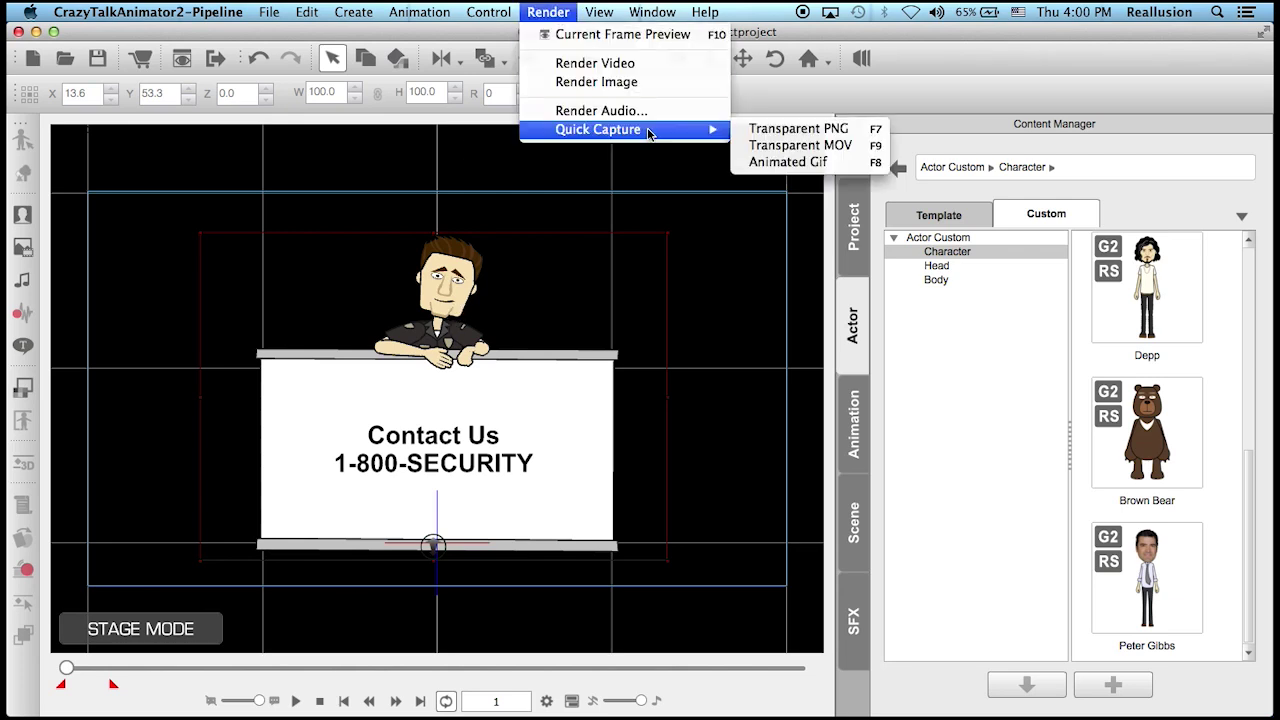
left_click(808, 163)
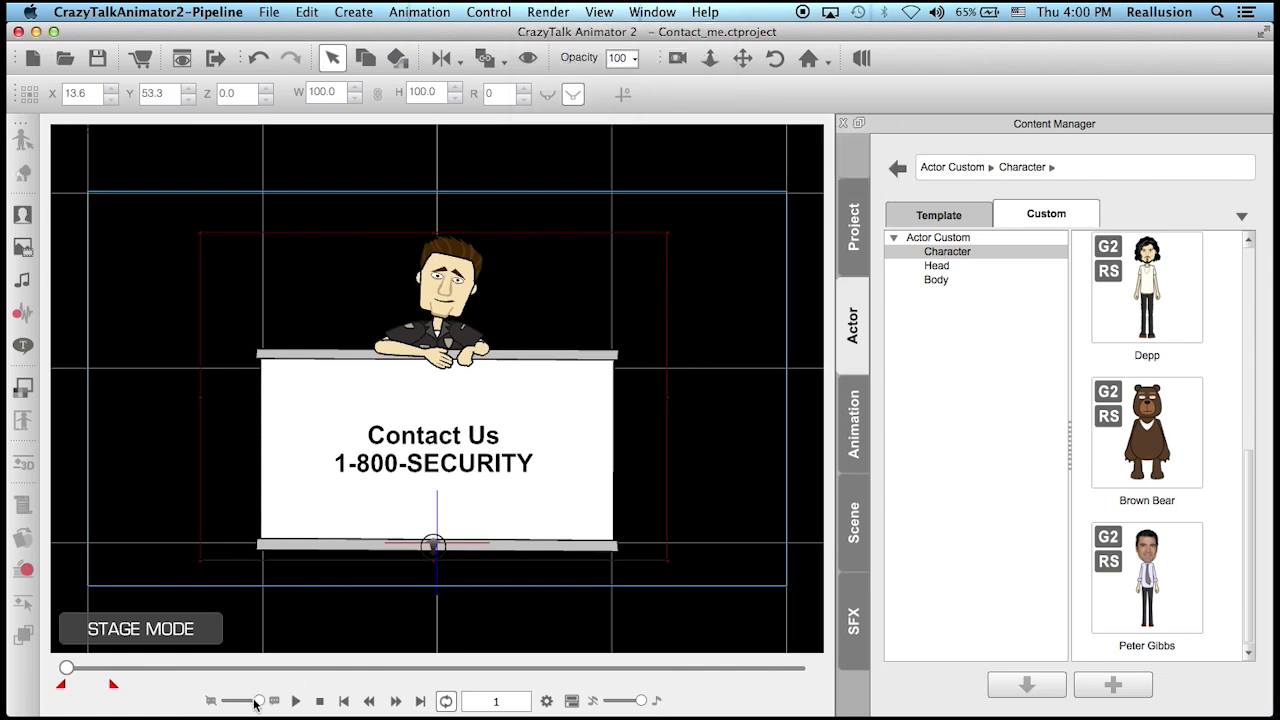
Step: Play the security contact animation to check it, stop playback, and start a new project without saving the current one
left_click(295, 701)
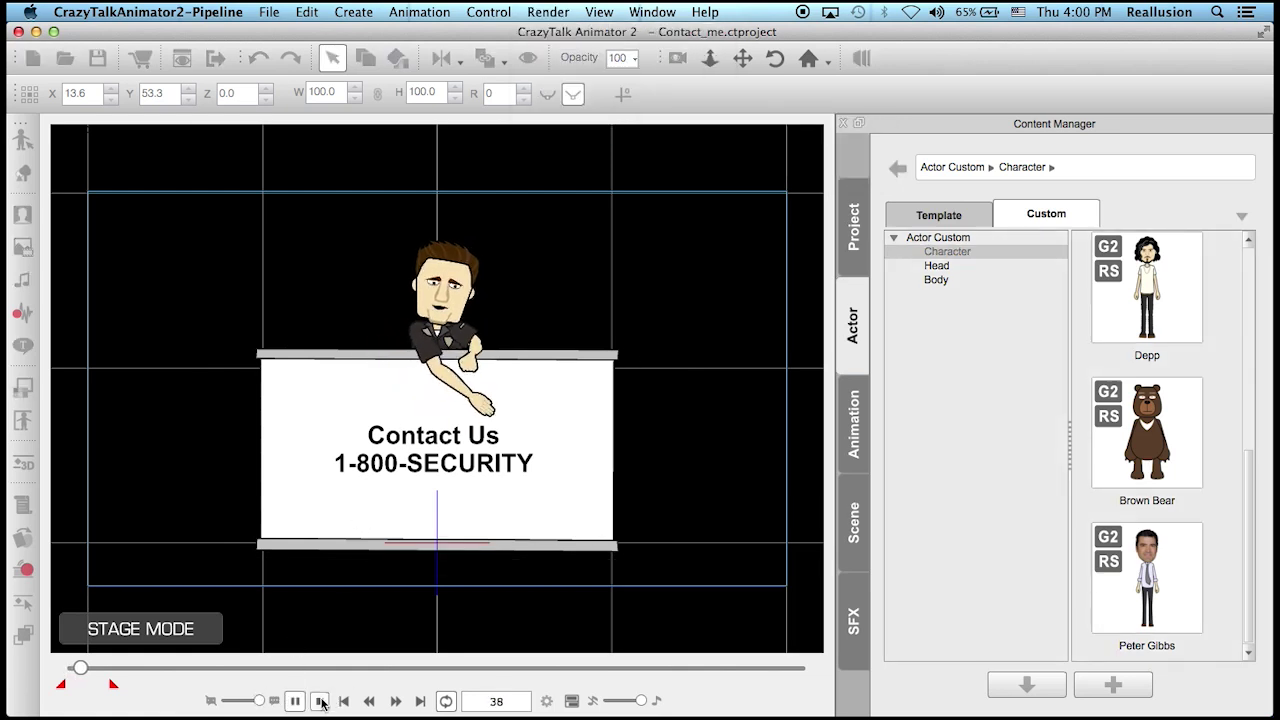
left_click(320, 701)
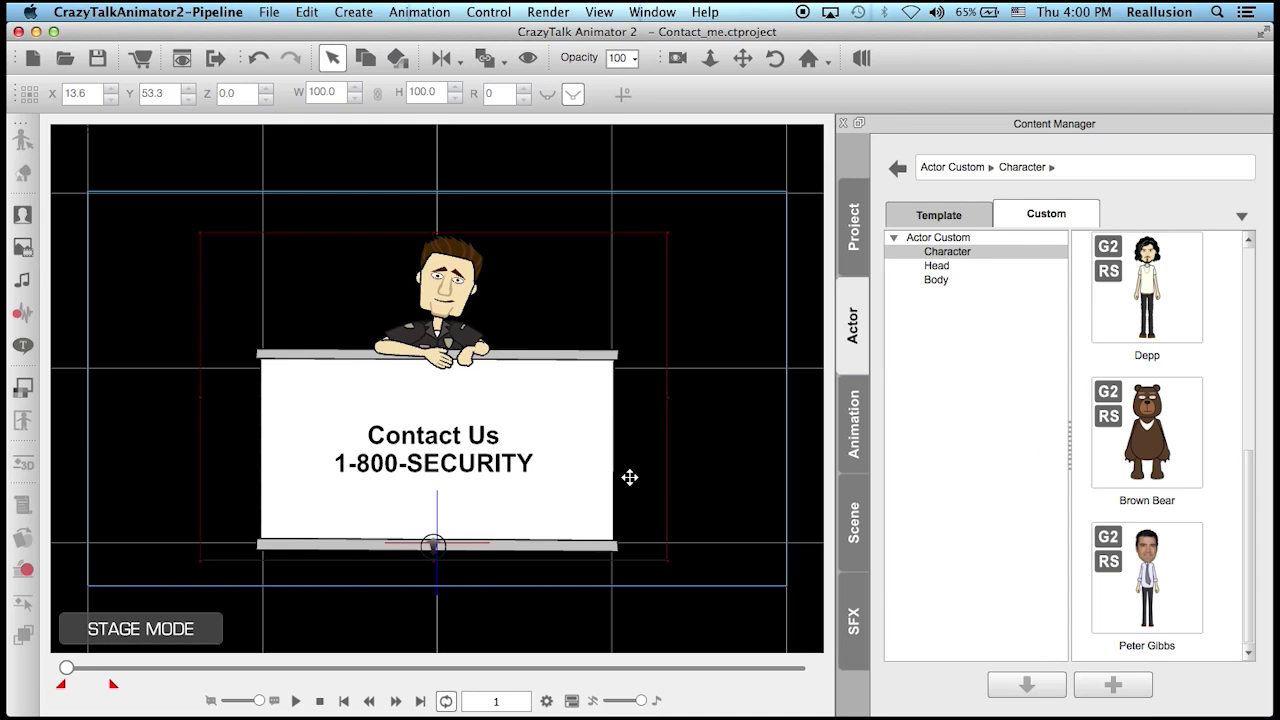
key("super+n")
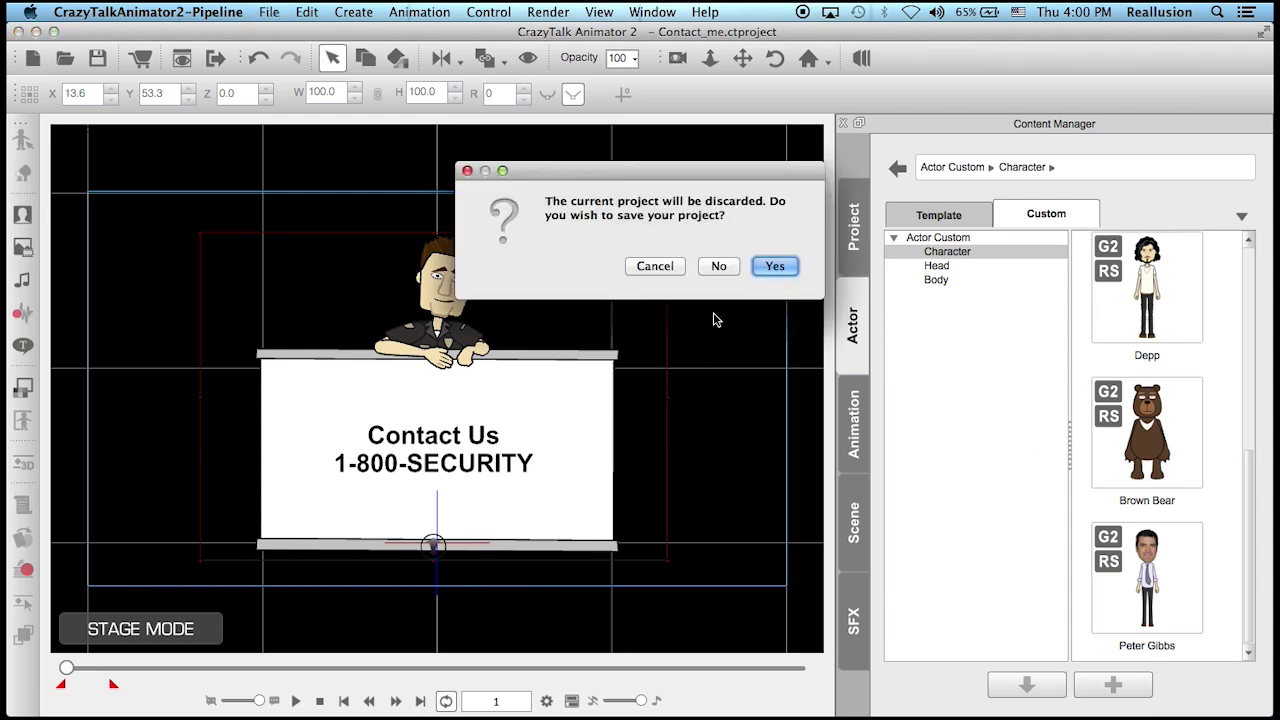
left_click(717, 266)
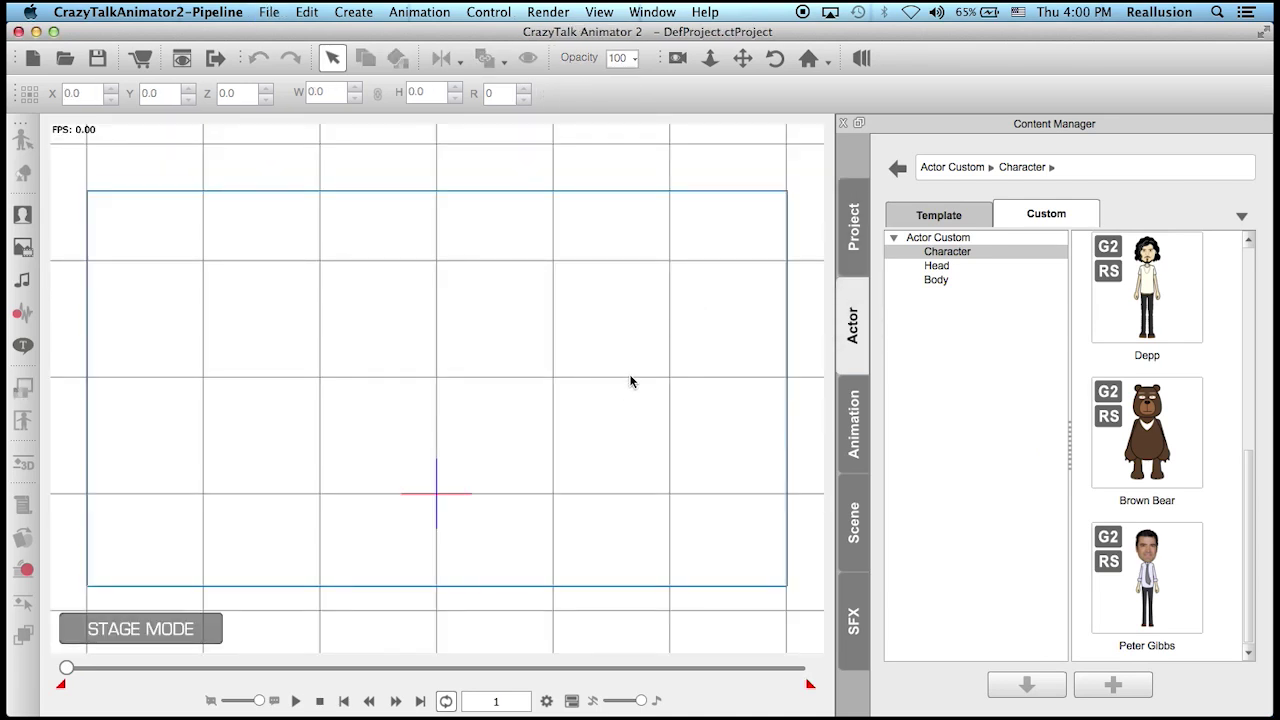
Step: Load the Chase_money project from the 03_Fear & Wonder presentation templates and preview its animation
left_click(855, 214)
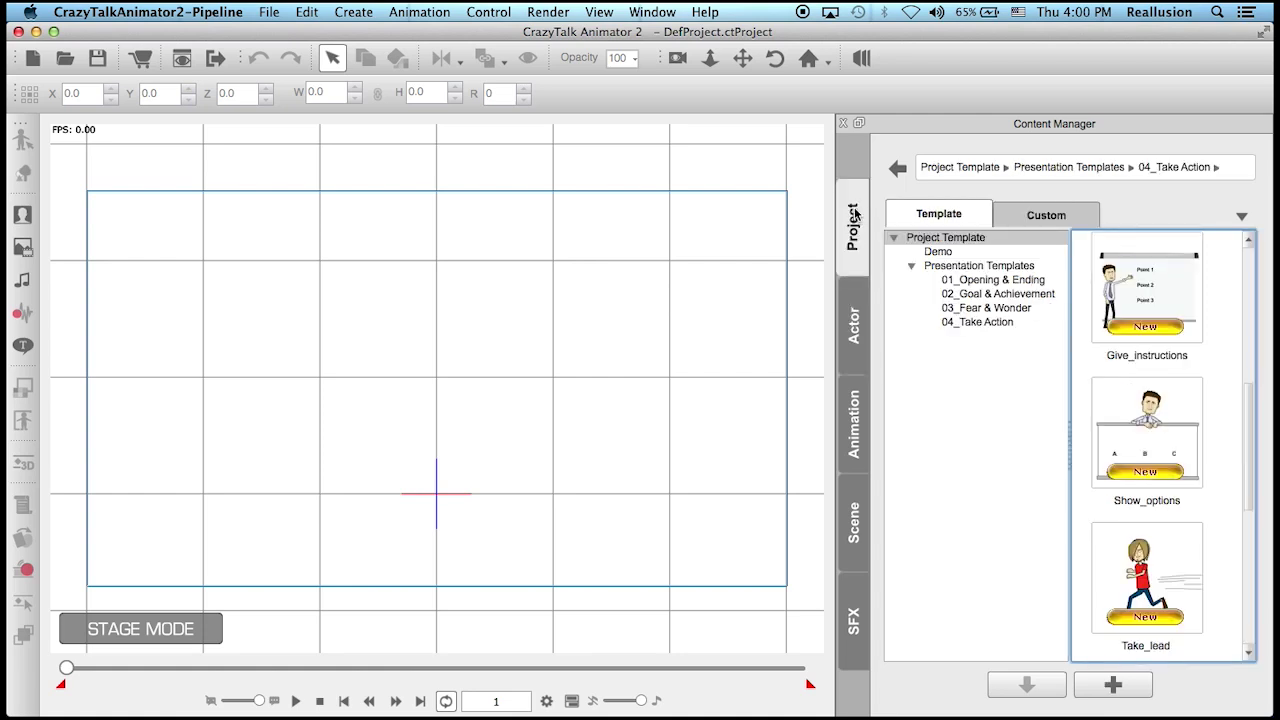
left_click(995, 309)
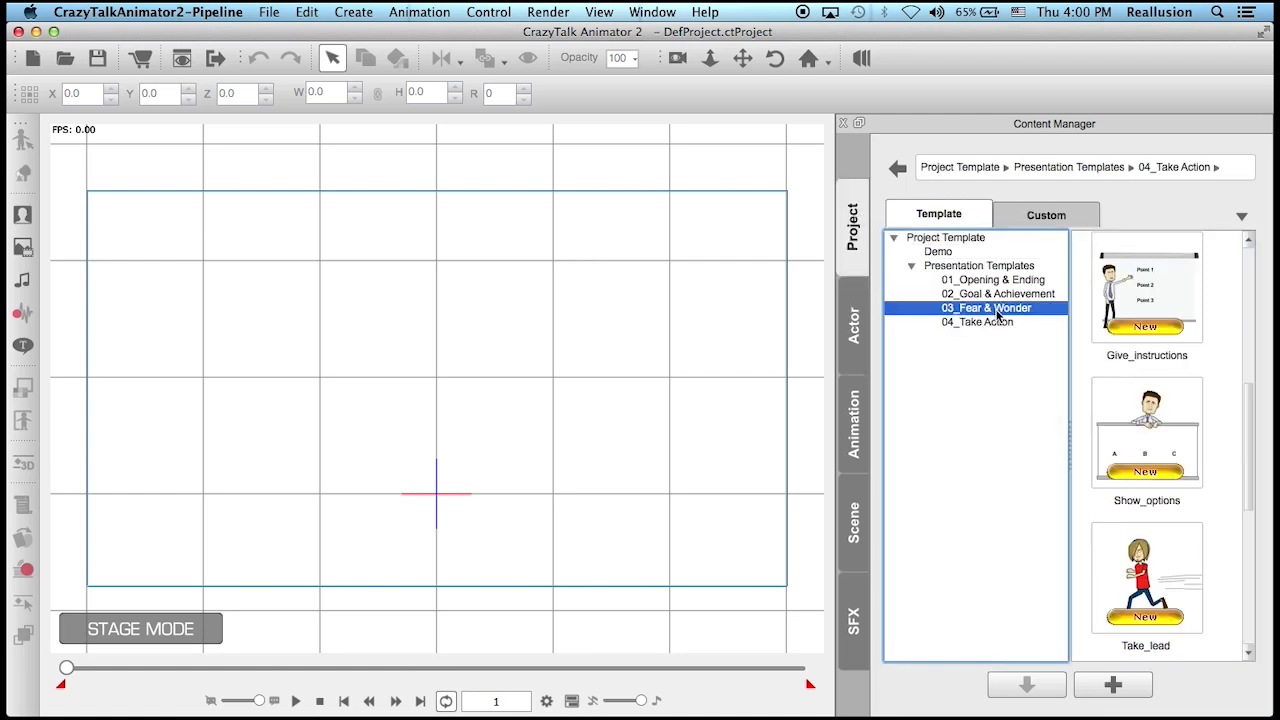
left_click_drag(1254, 402, 1254, 328)
double_click(1190, 445)
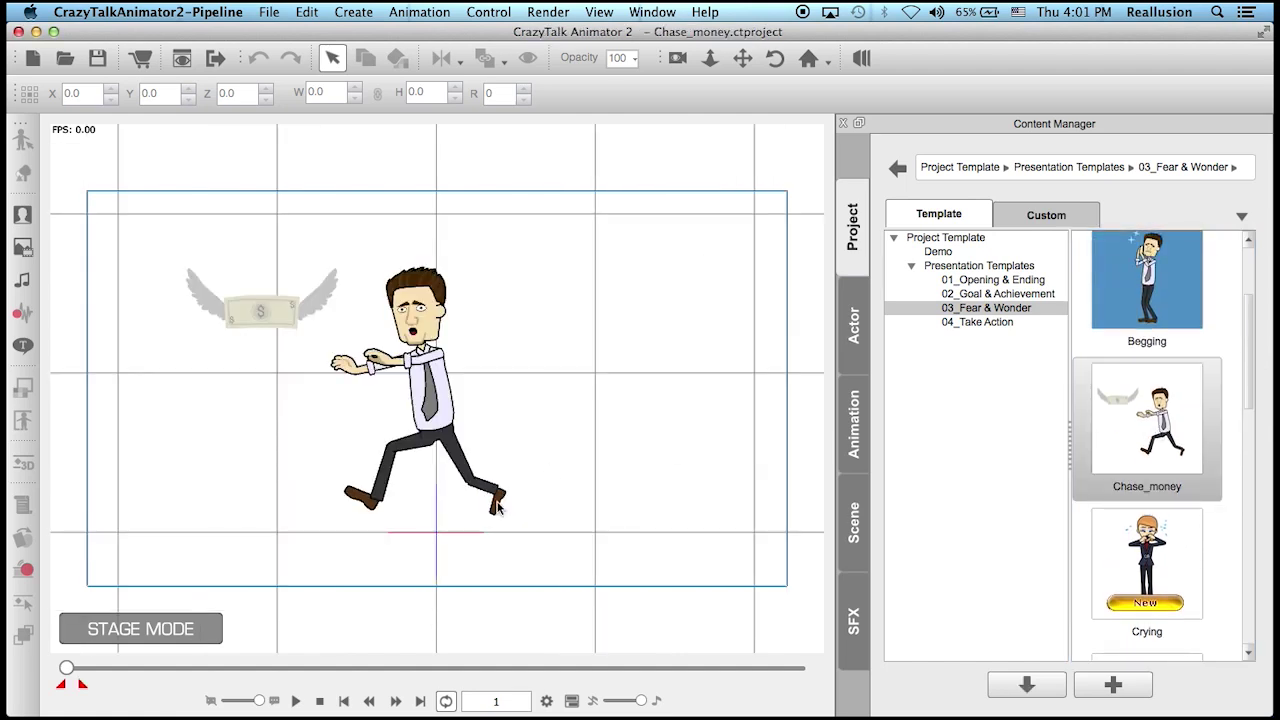
left_click(296, 701)
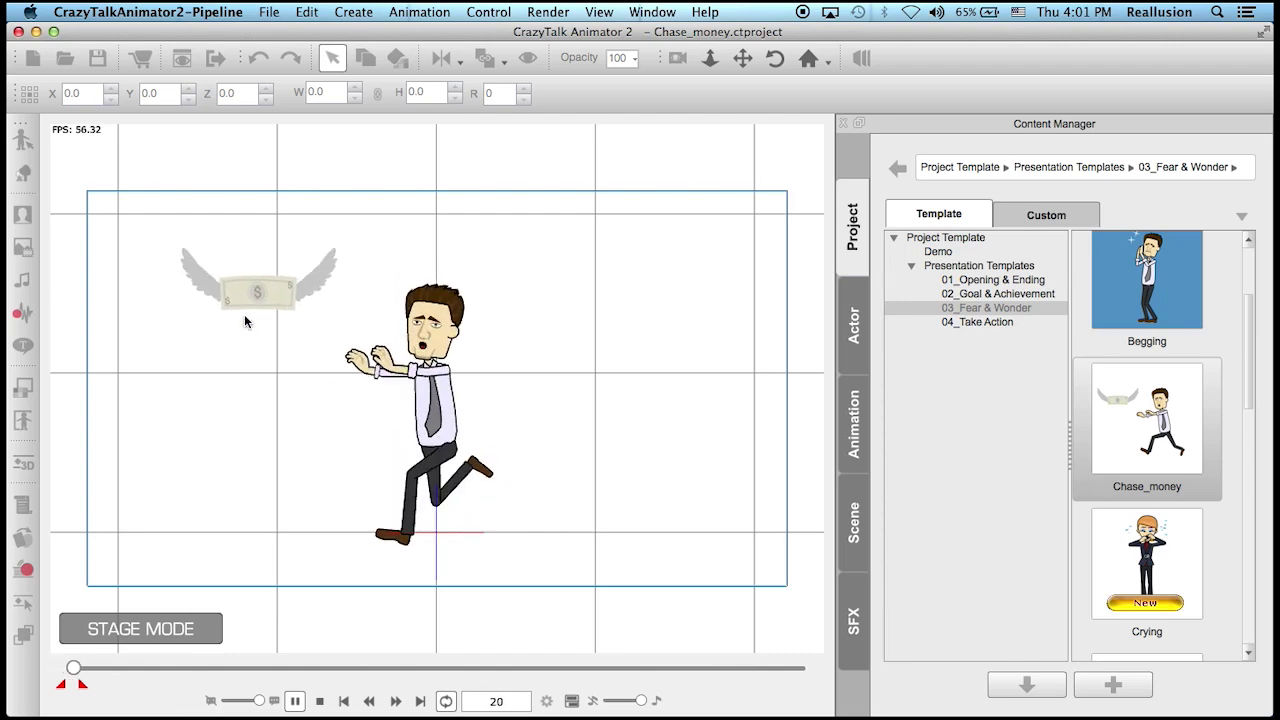
left_click(319, 700)
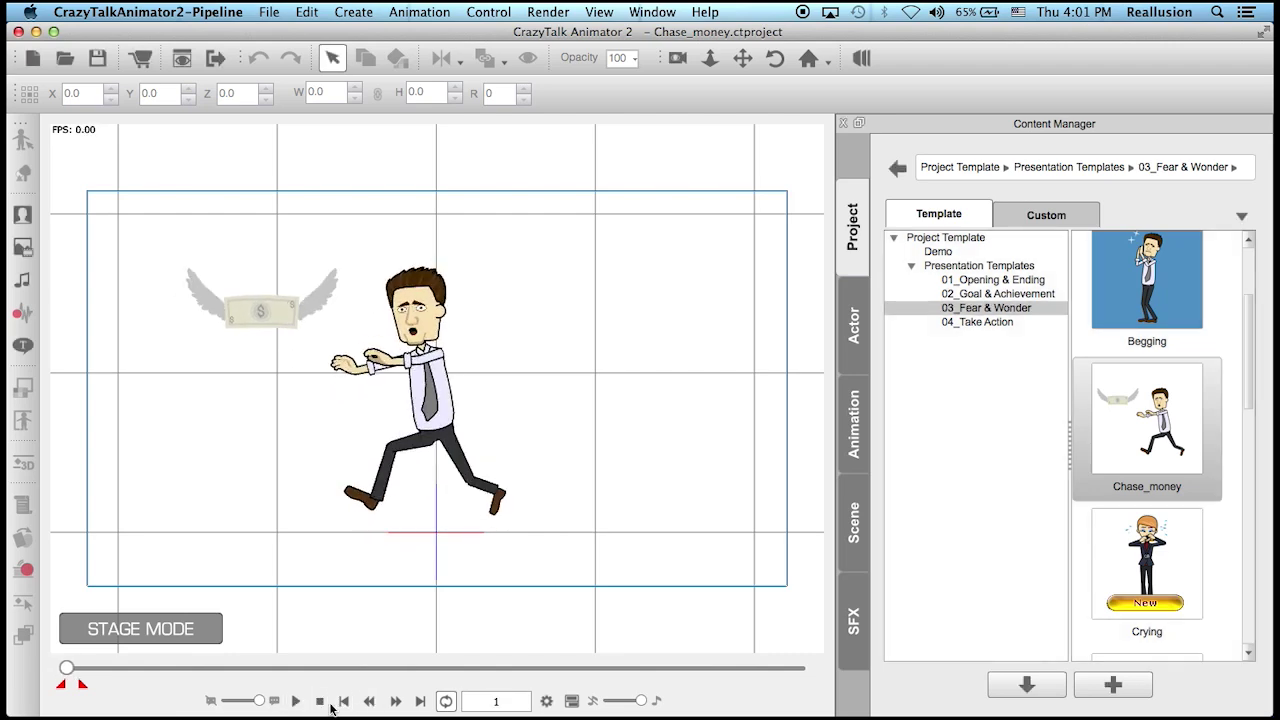
Step: Open the winged money prop in the Prop Composer and bring up its sprites in the Sprite Editor
left_click(274, 315)
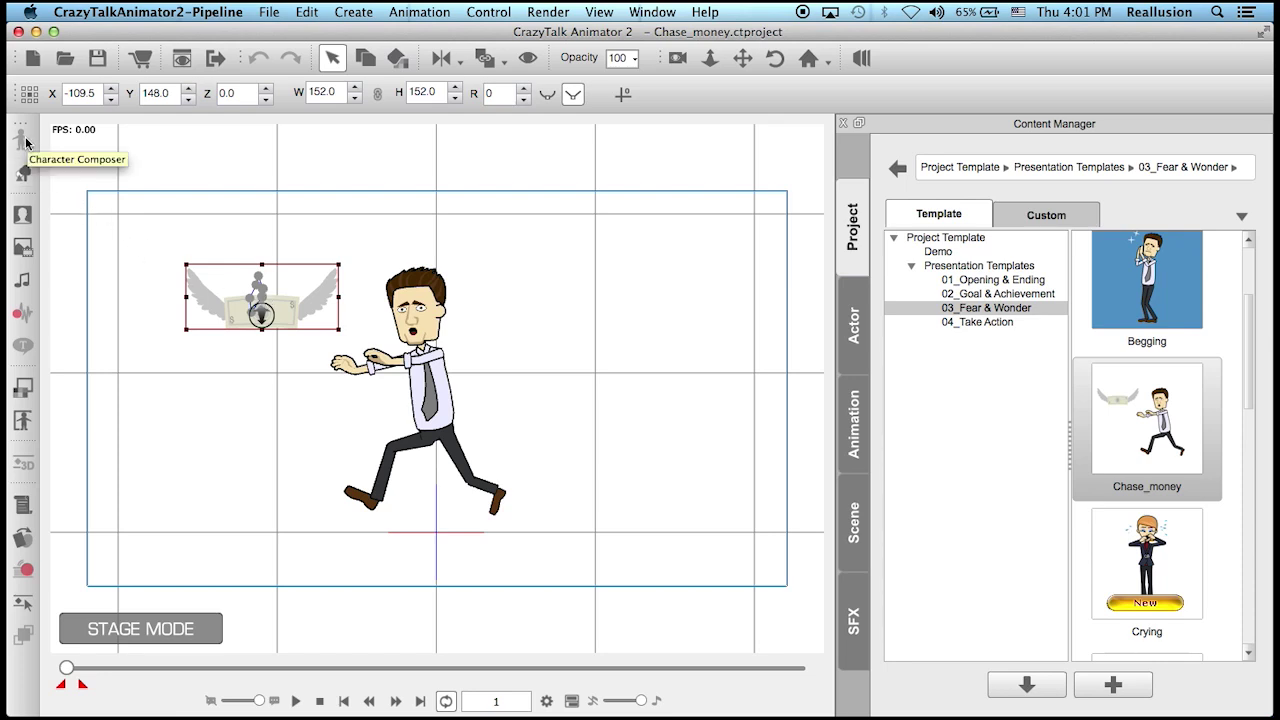
left_click(23, 174)
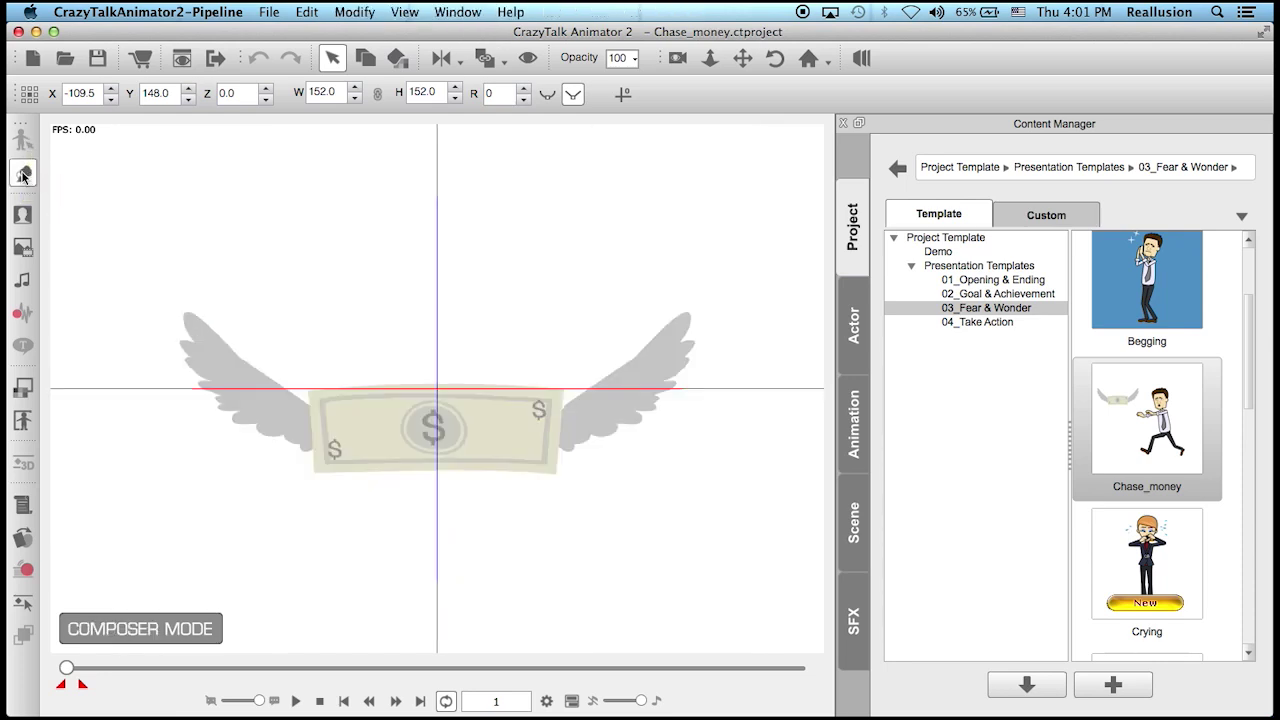
left_click(484, 444)
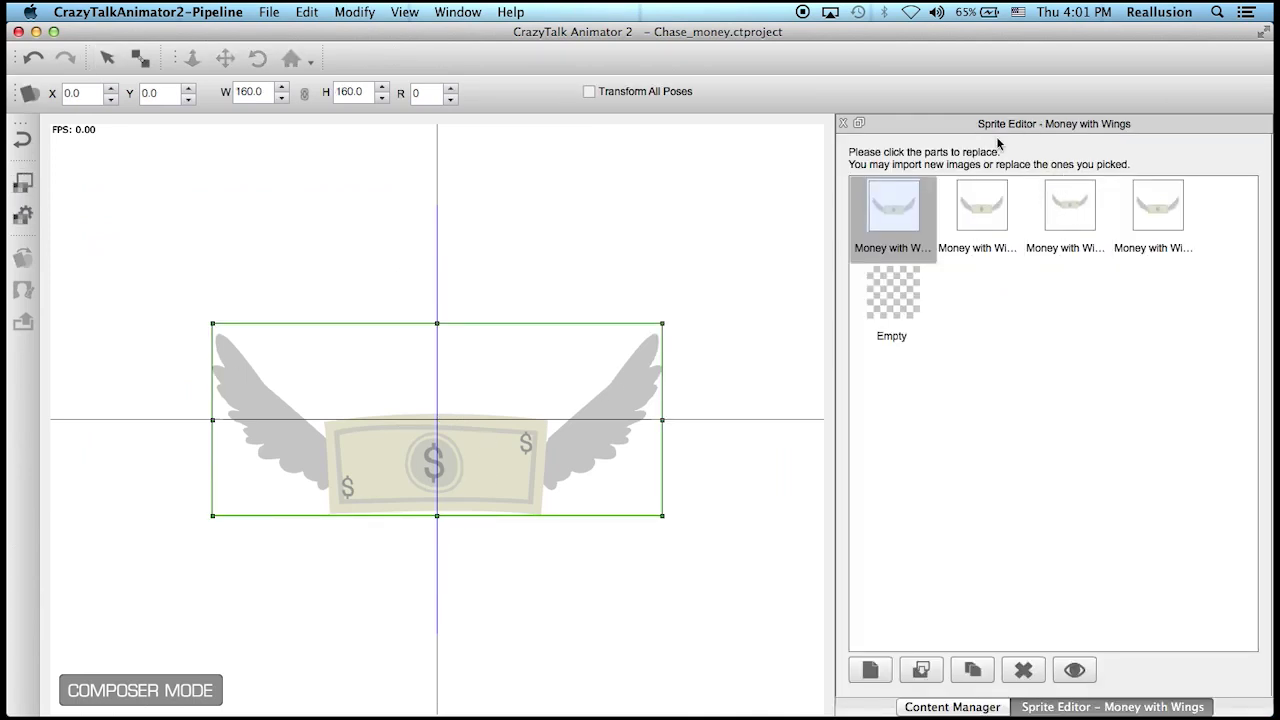
double_click(971, 217)
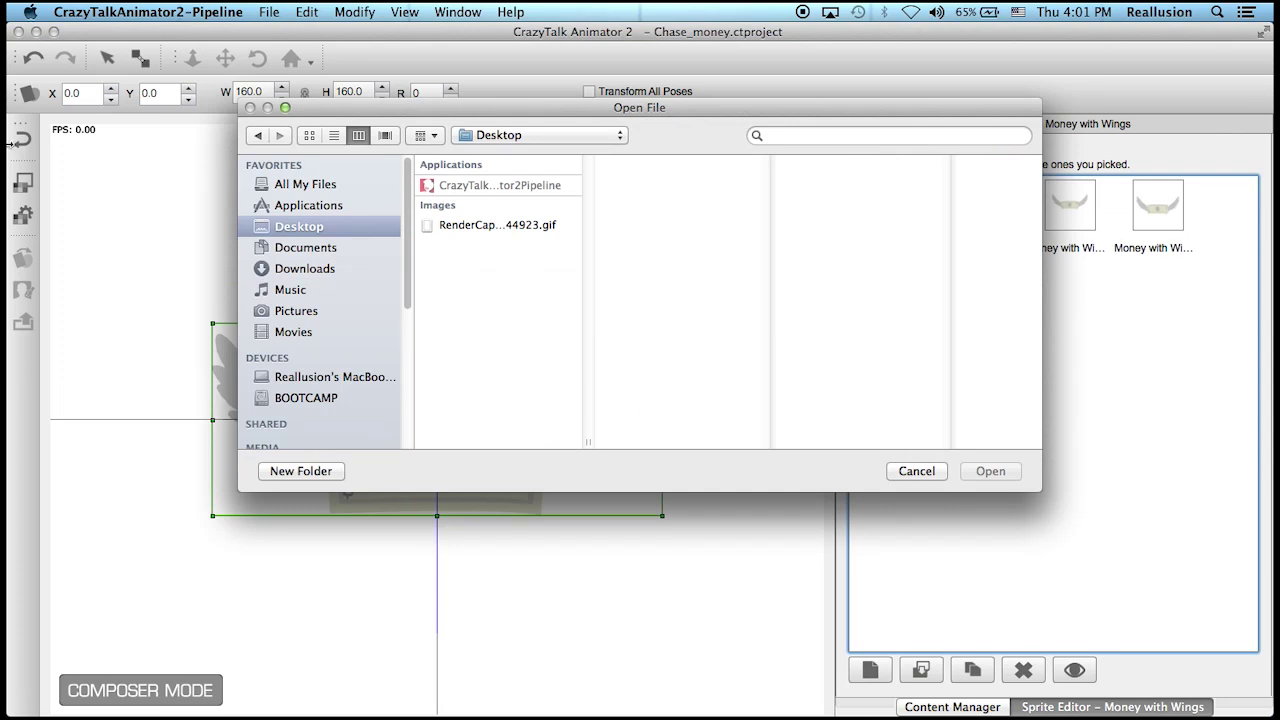
left_click(927, 471)
left_click(1060, 233)
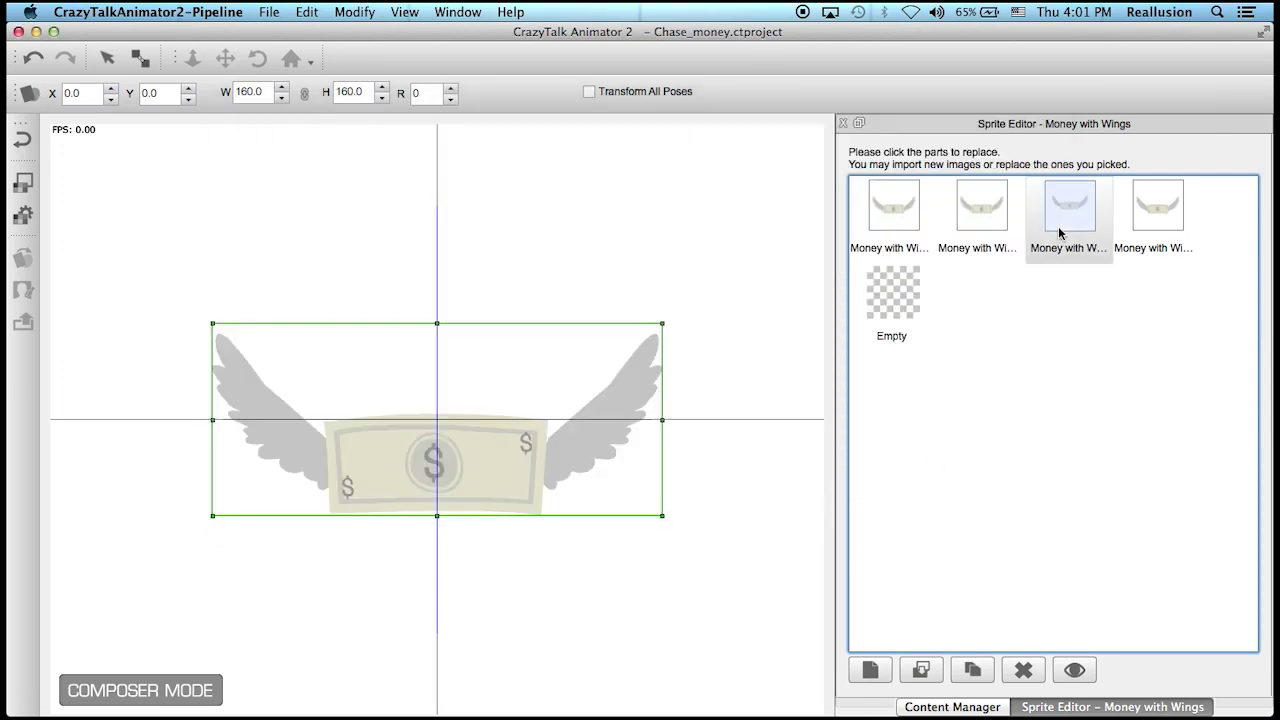
left_click(1157, 214)
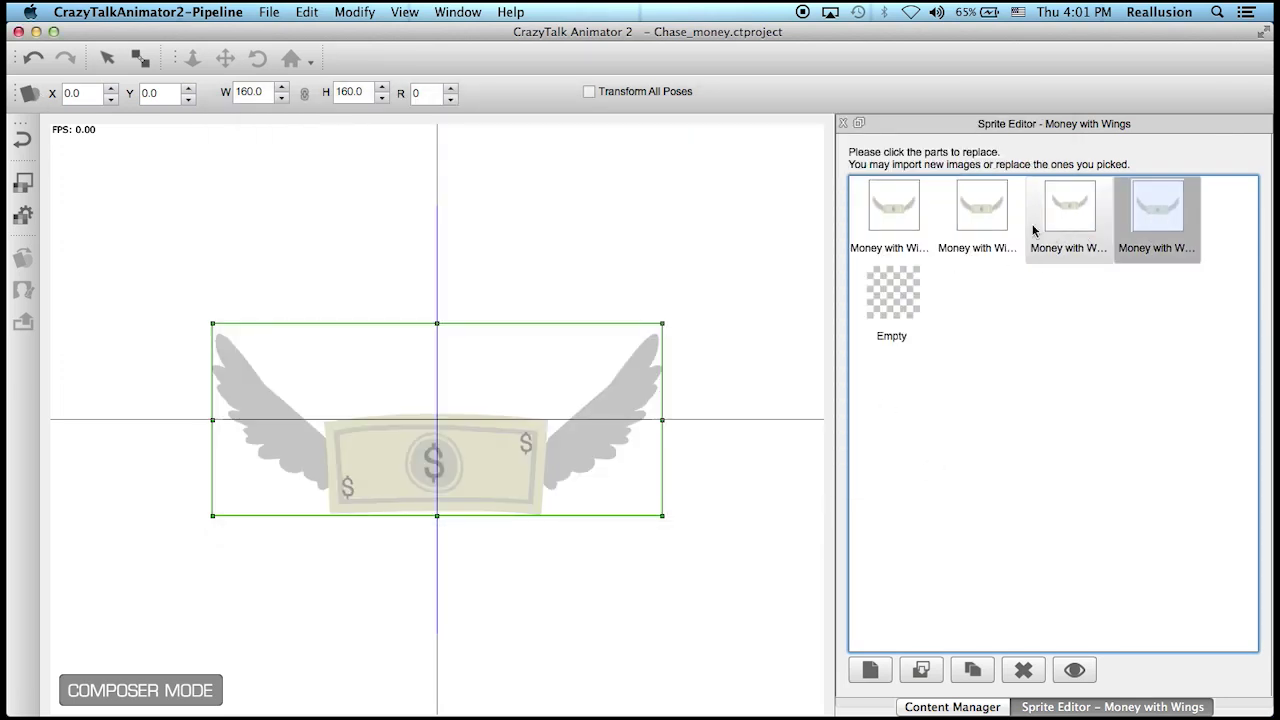
left_click(999, 212)
left_click(912, 211)
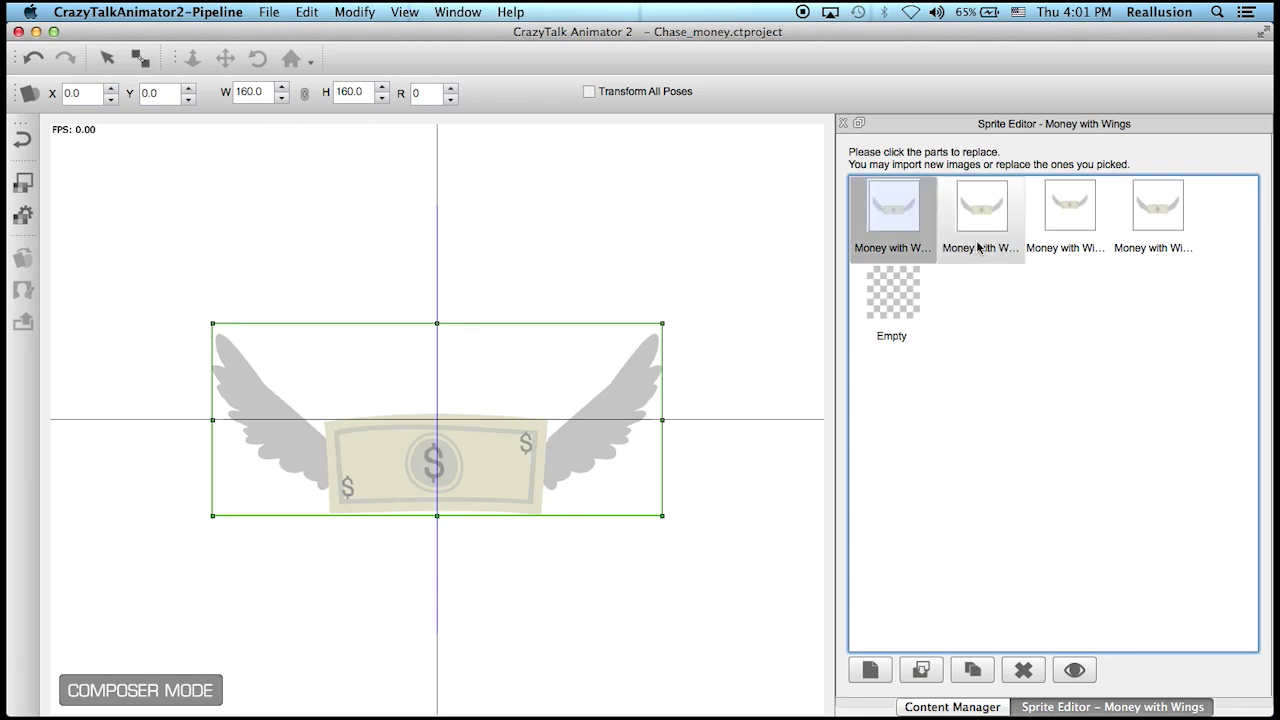
double_click(901, 204)
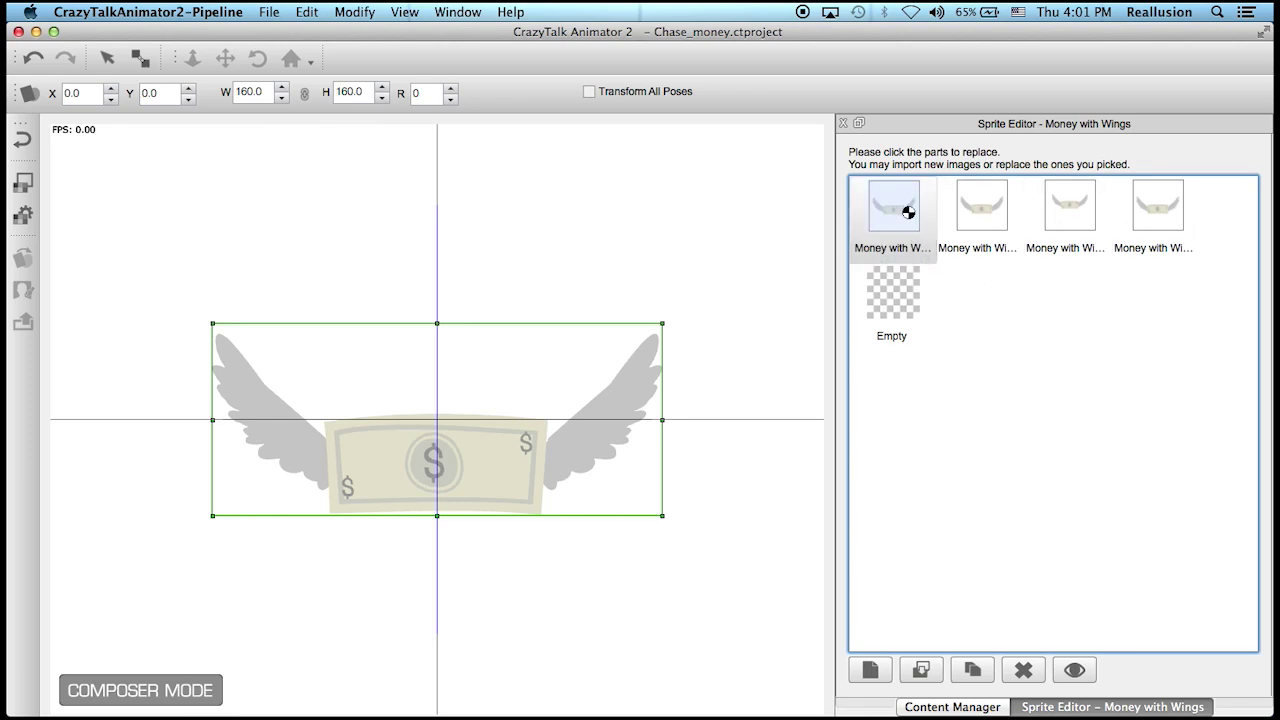
key("BackSpace")
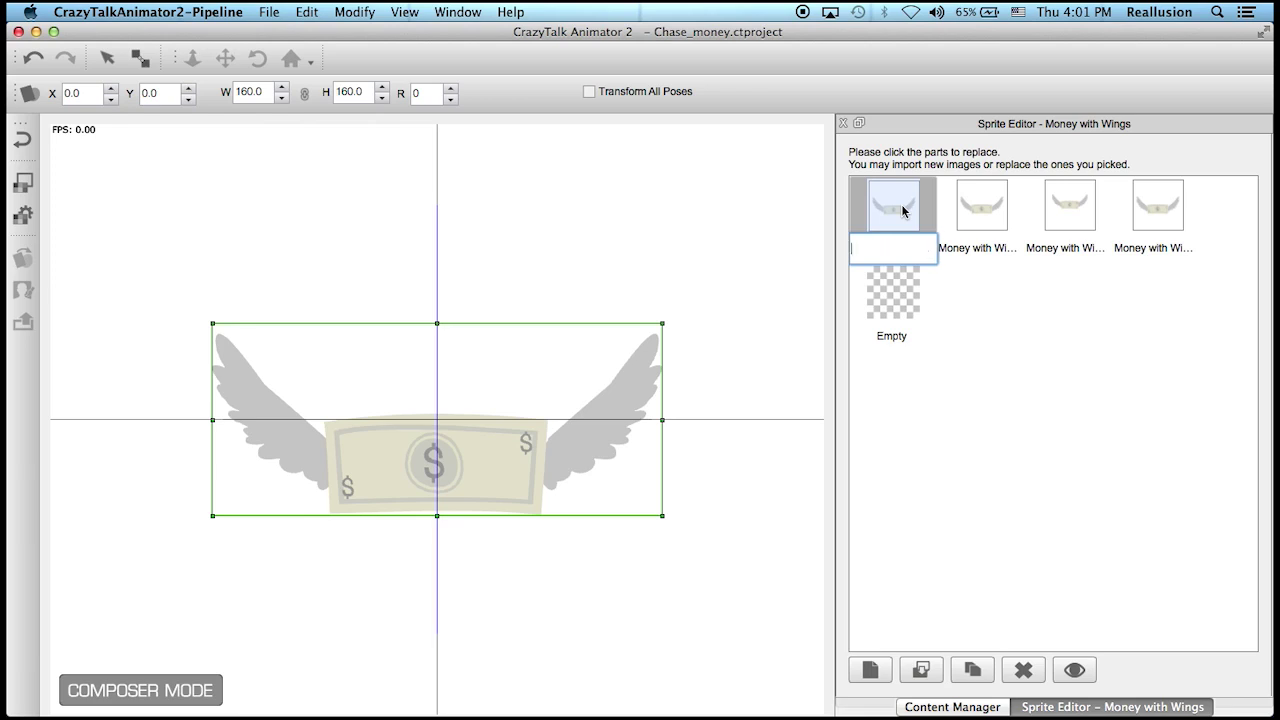
key("Return")
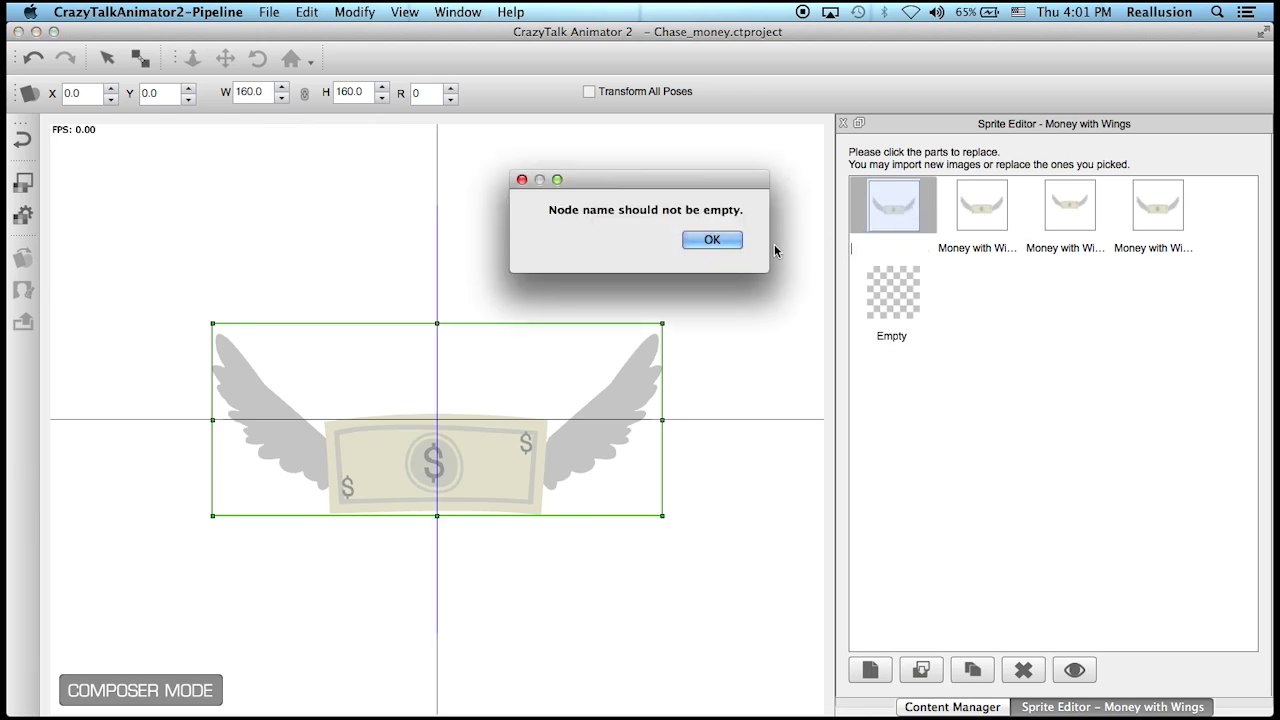
key("Return")
Step: Delete all the Money with Wings sprites and import ReallusionAVATAR.png from the Tutorial 7 folder under CTA2 Tutorials in their place
left_click(980, 230)
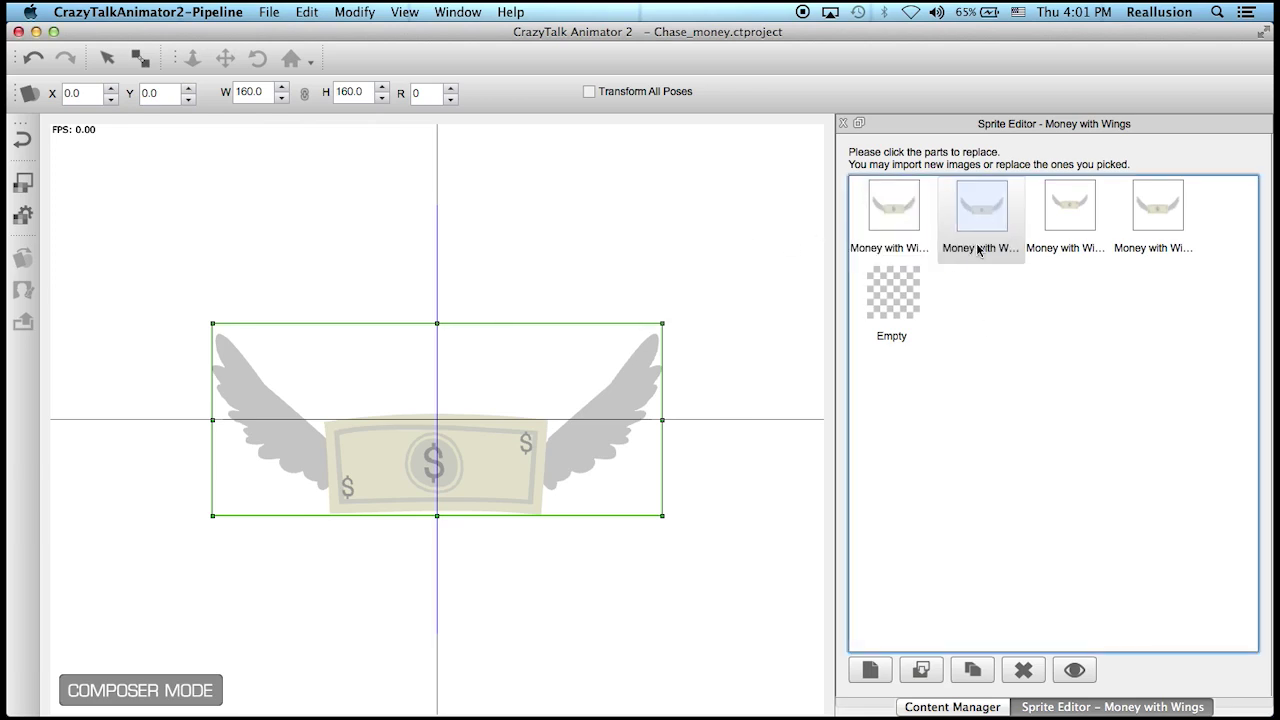
key("Delete")
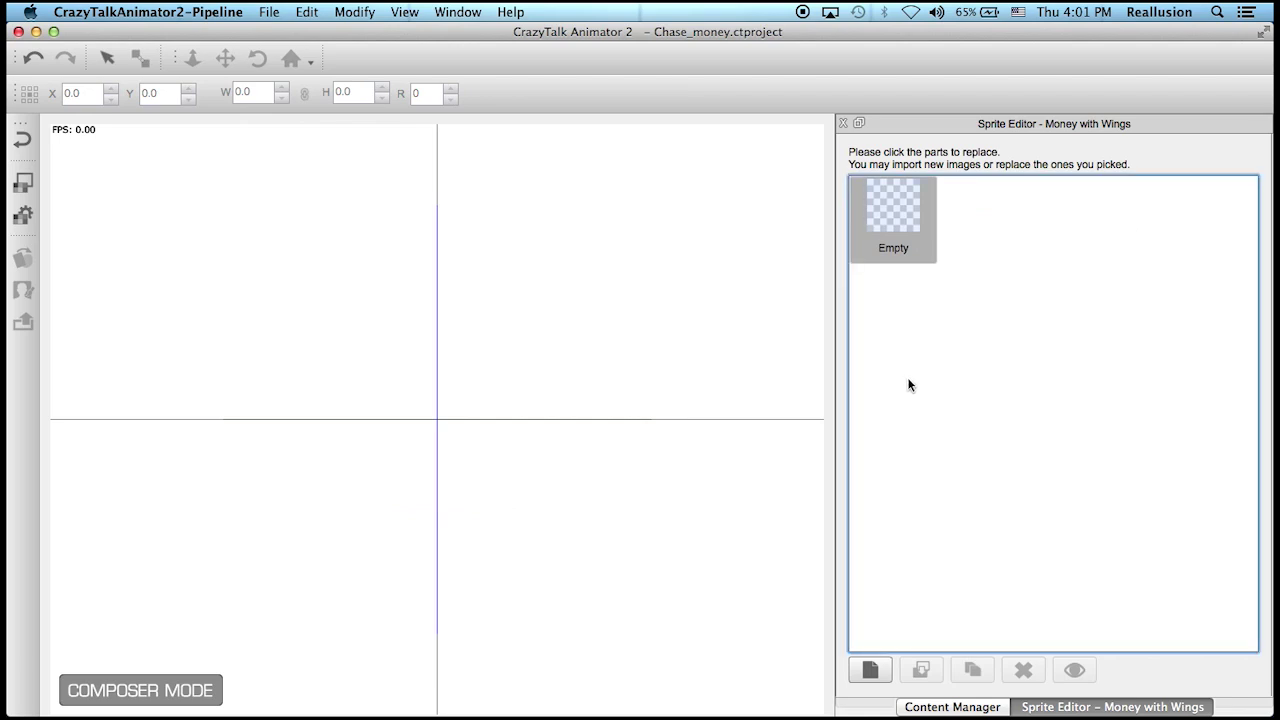
left_click(871, 670)
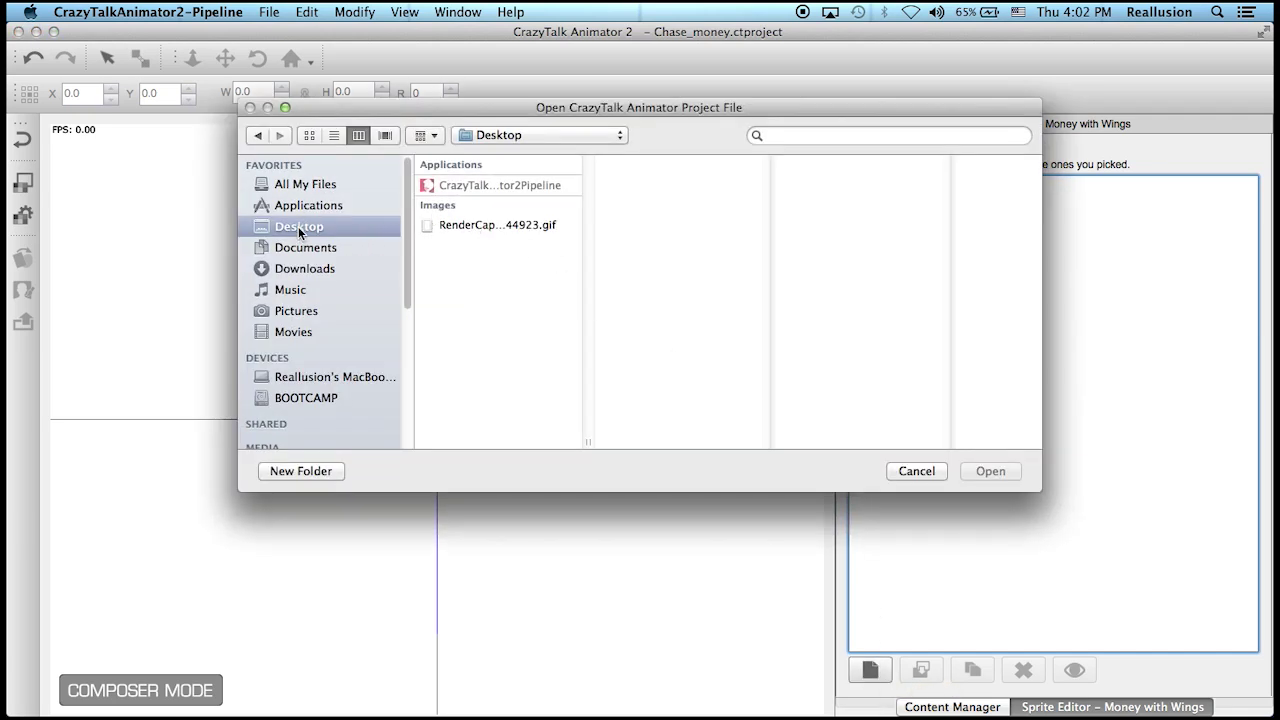
left_click(346, 247)
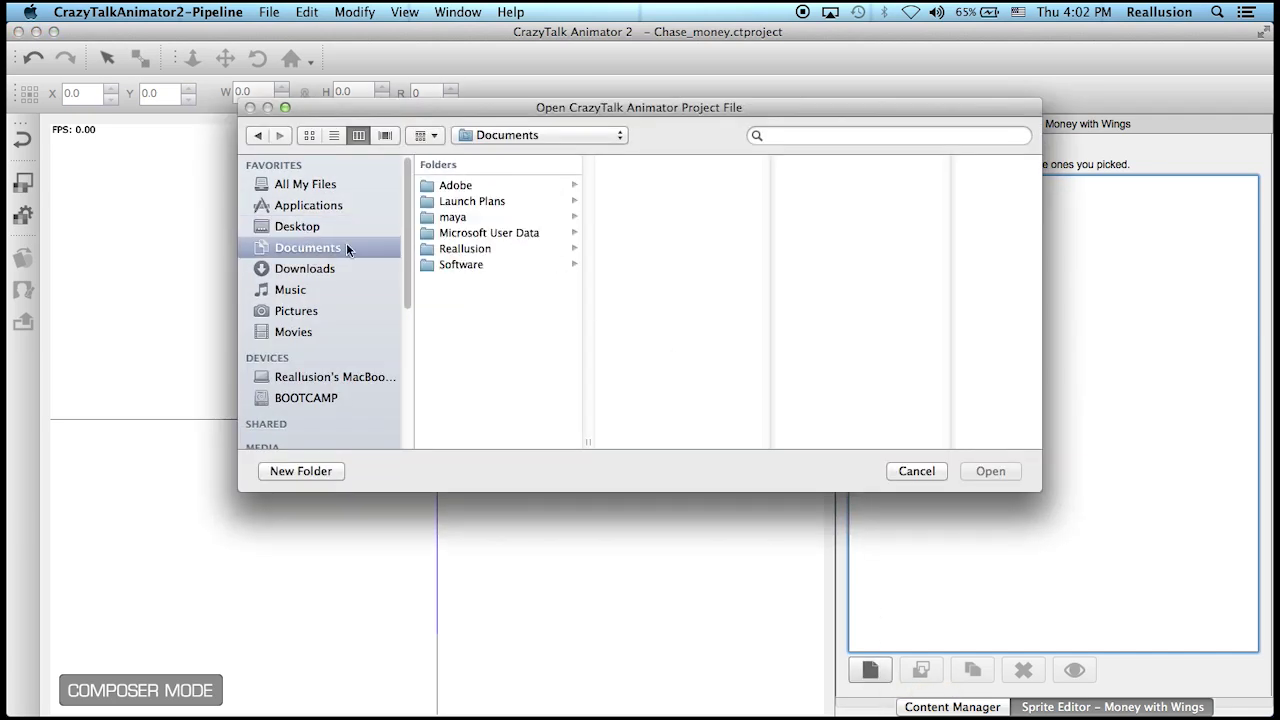
left_click(472, 250)
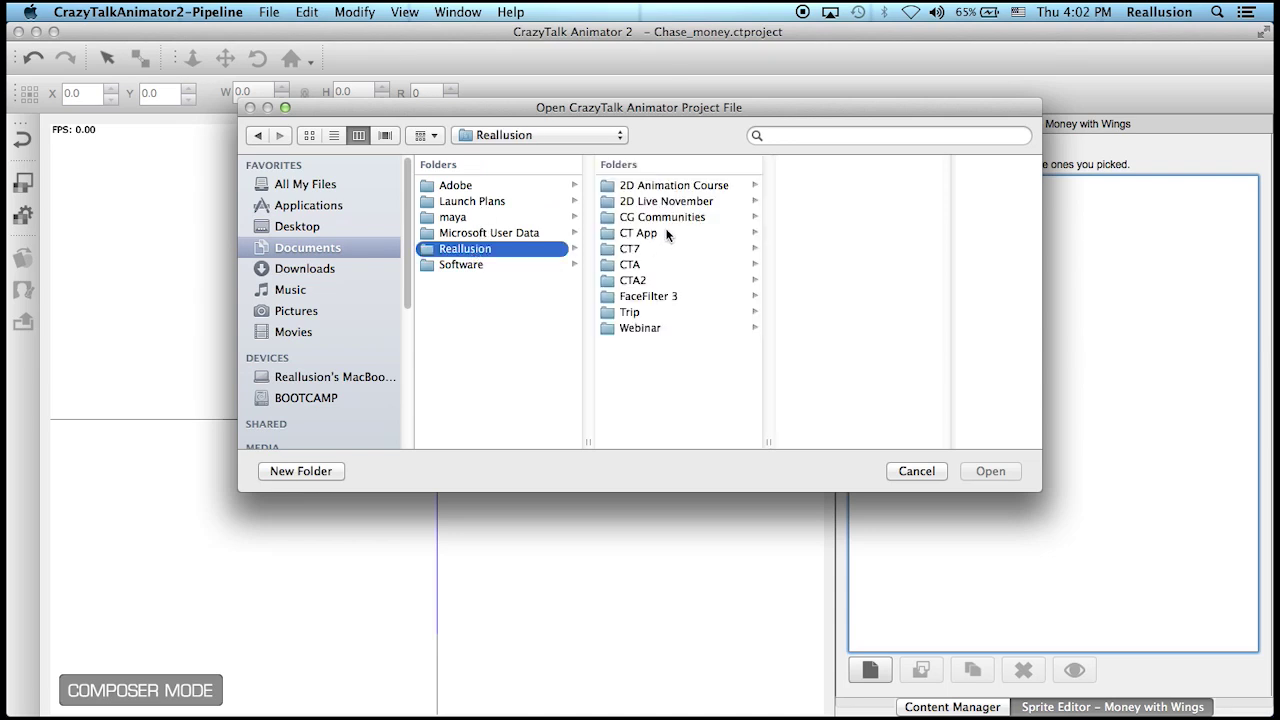
left_click(645, 281)
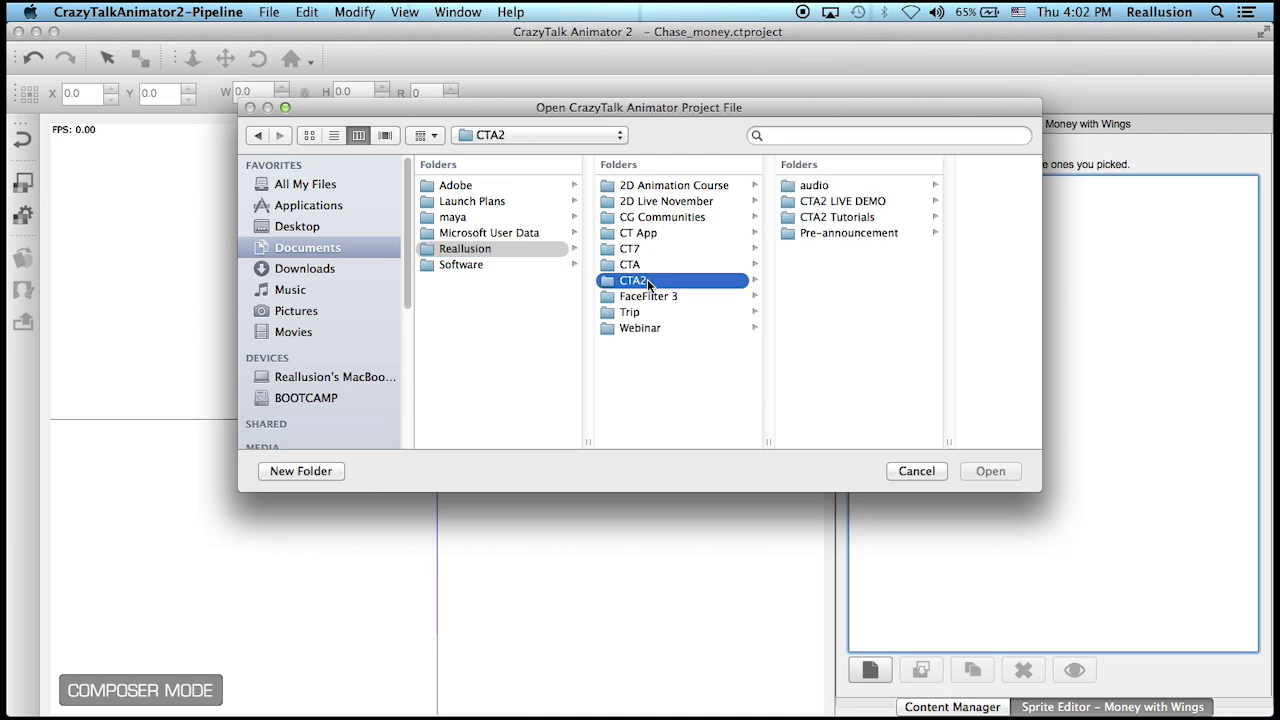
left_click(857, 217)
left_click(971, 279)
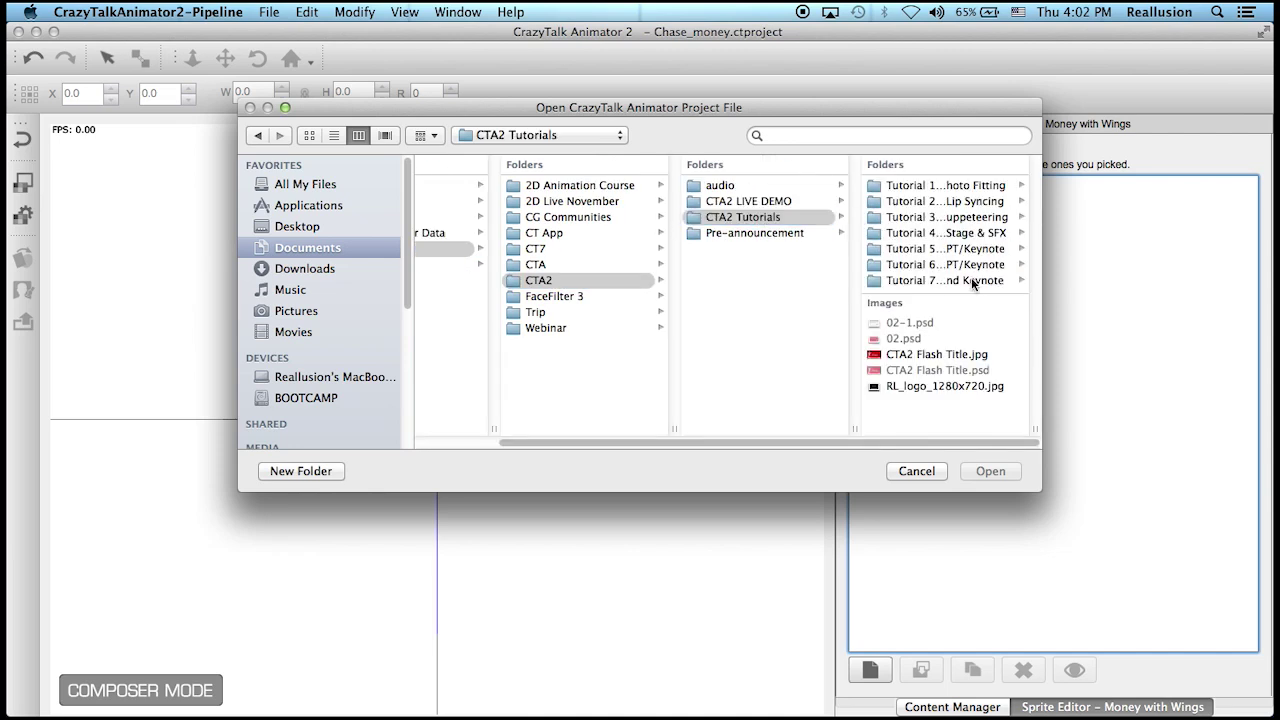
left_click(917, 218)
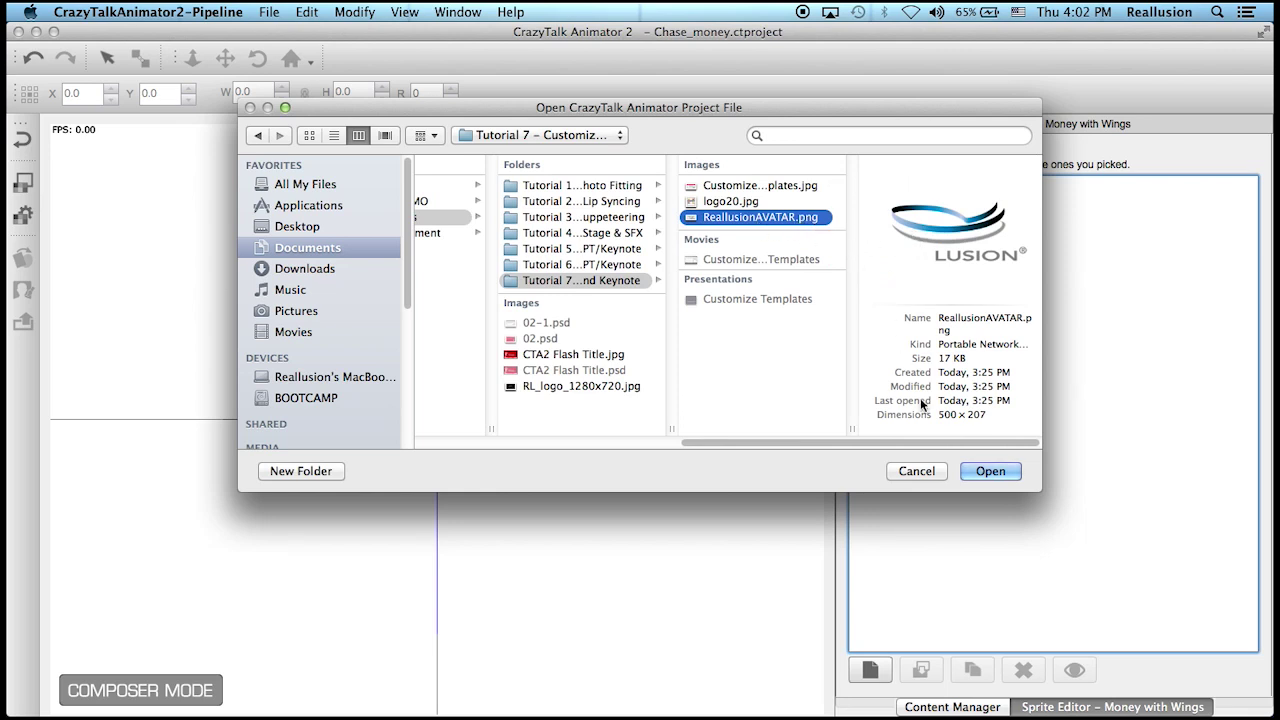
left_click(988, 471)
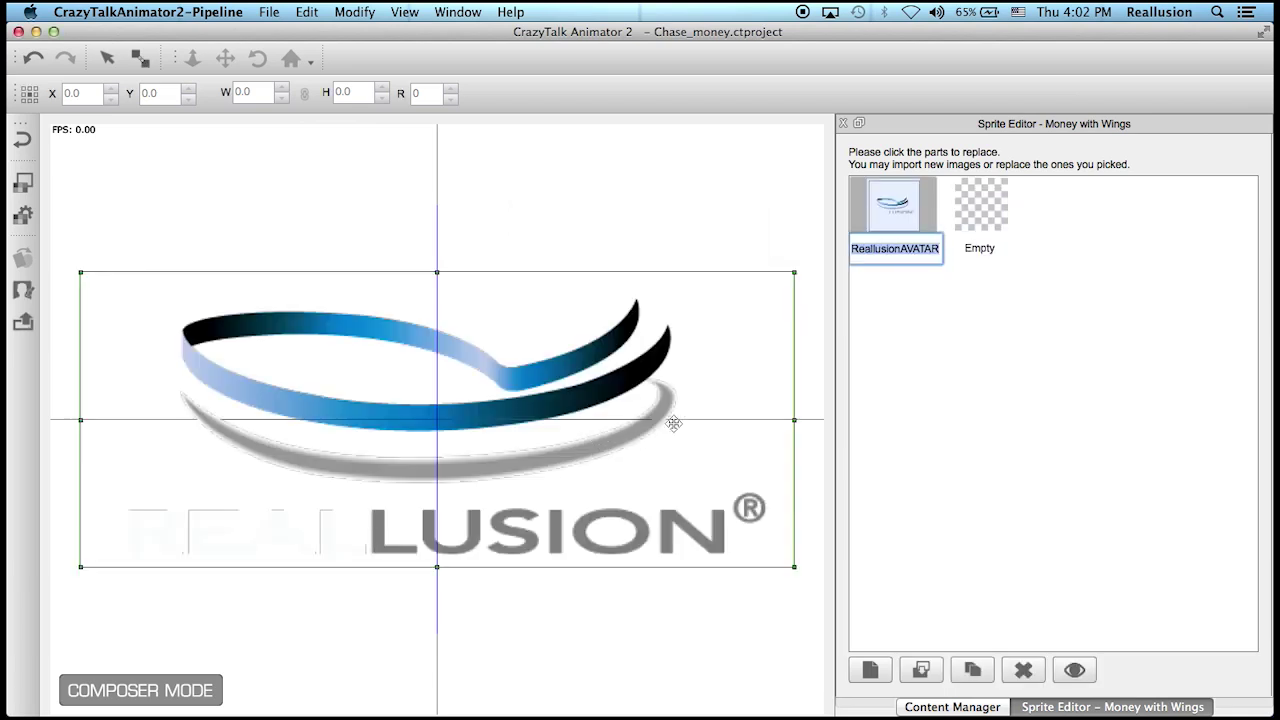
Step: Scale the imported logo sprite down to about 80.9 in width and height, and return to Stage Mode
left_click_drag(795, 273, 727, 302)
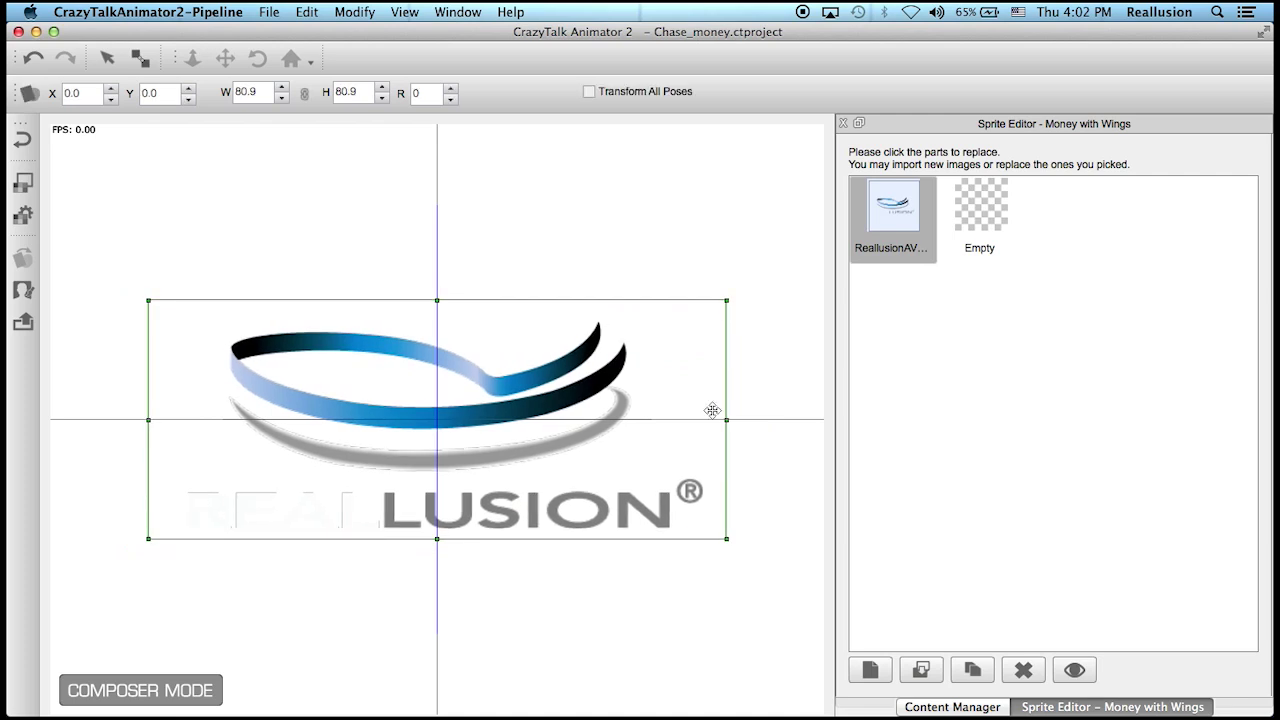
left_click(28, 148)
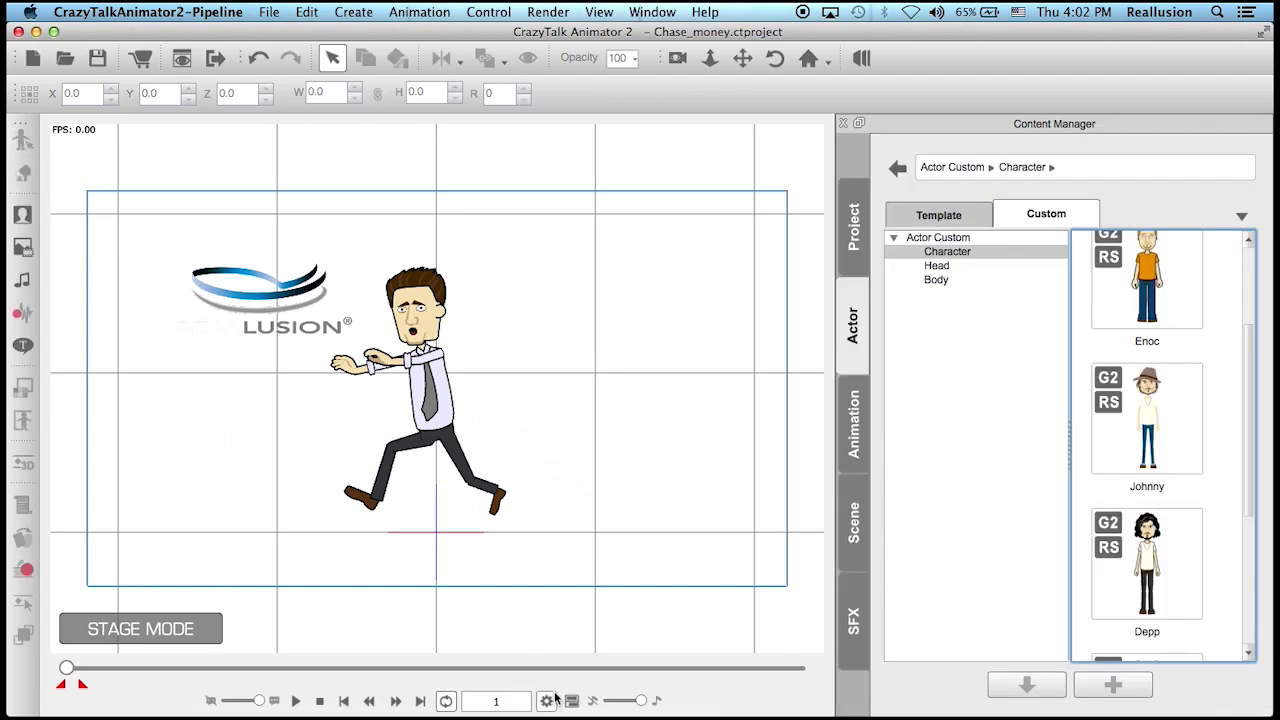
Step: Set the project's background color to black and play the animation to check the logo chase, stopping playback at the end
left_click(547, 700)
left_click(780, 231)
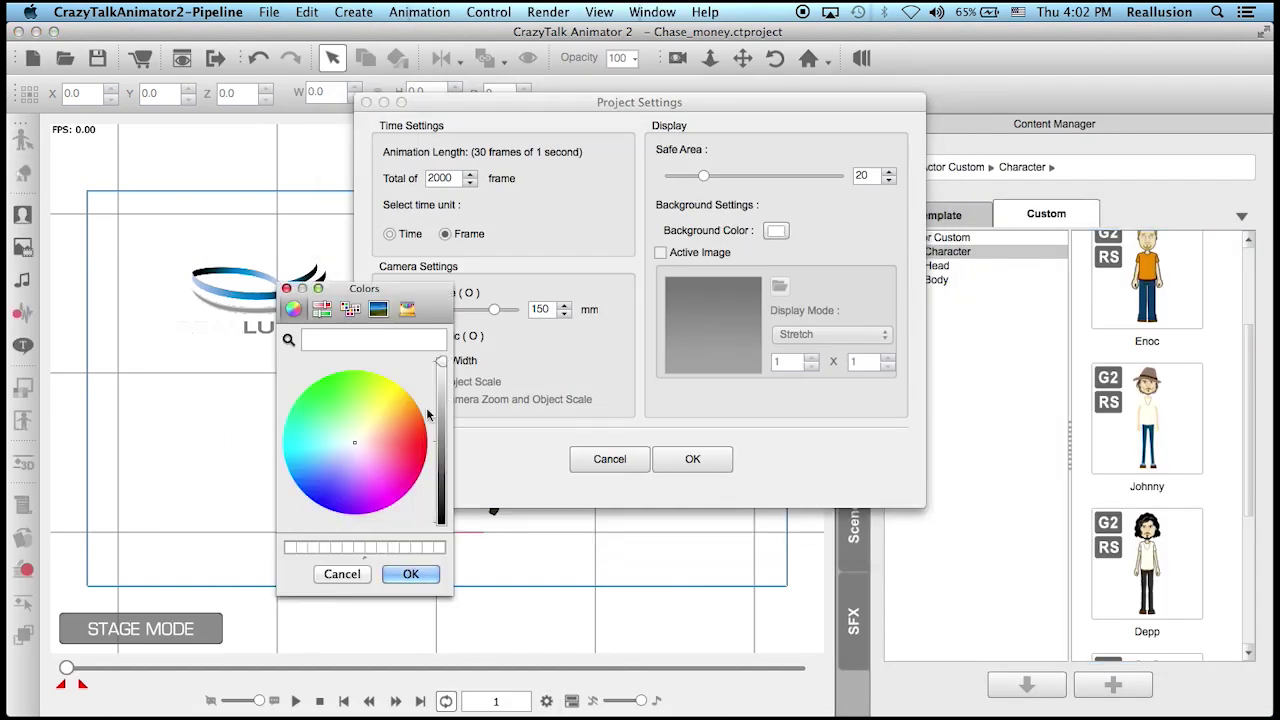
left_click_drag(442, 364, 438, 548)
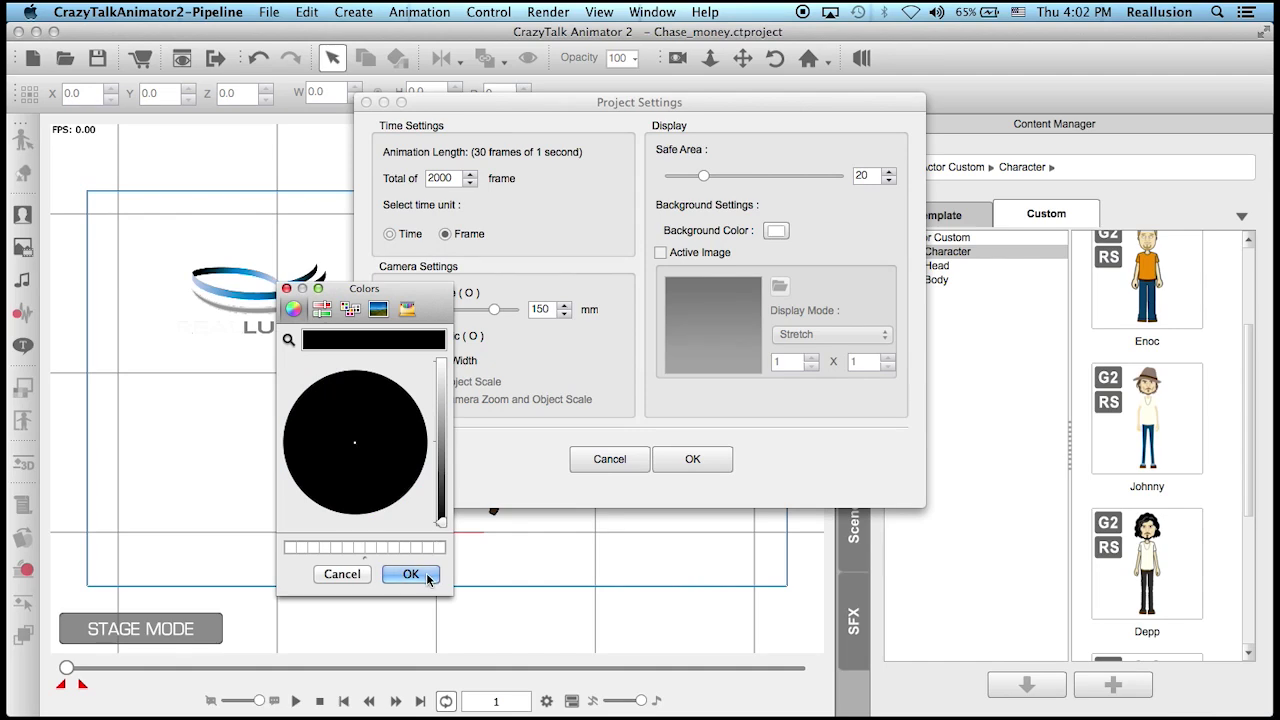
left_click(410, 574)
left_click(689, 470)
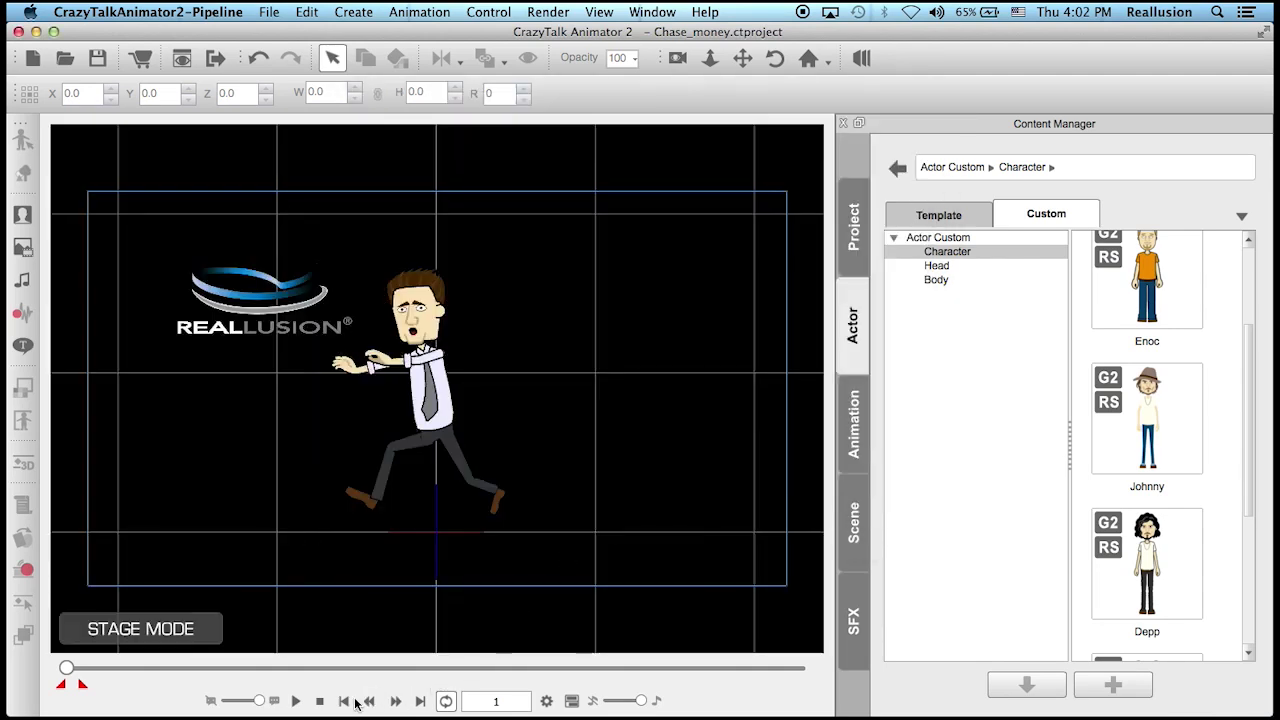
left_click(295, 703)
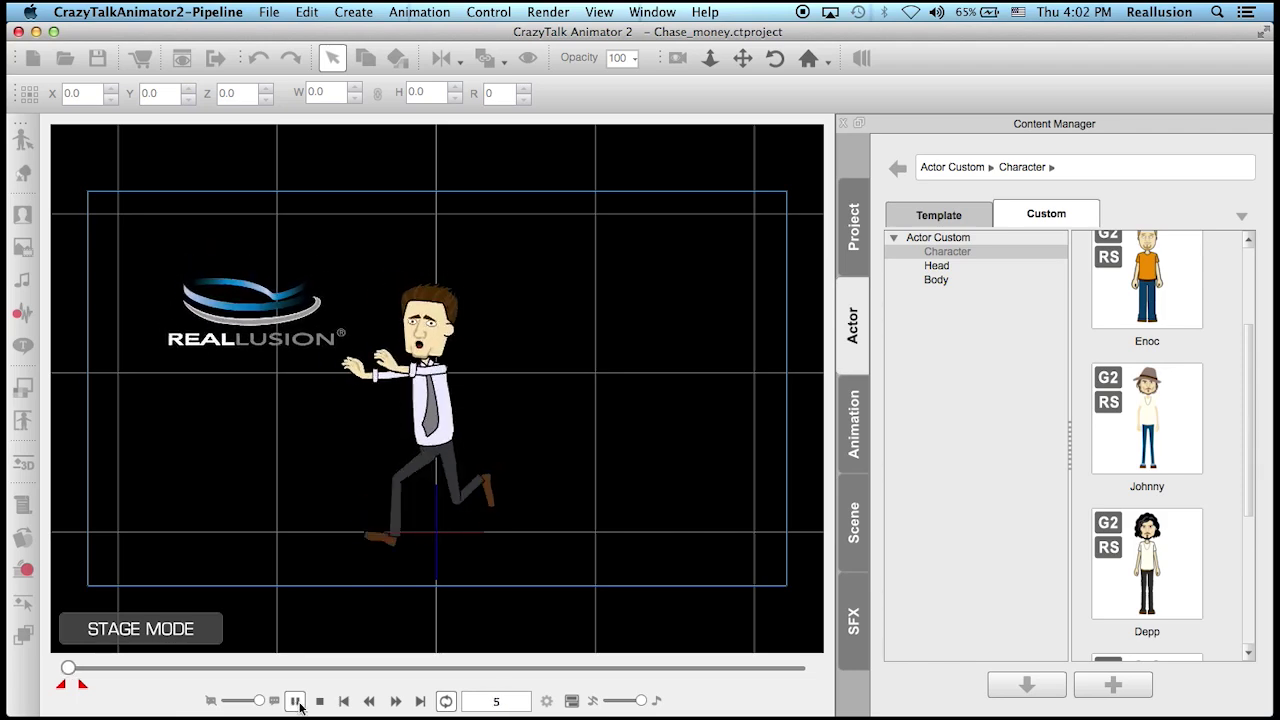
left_click(320, 702)
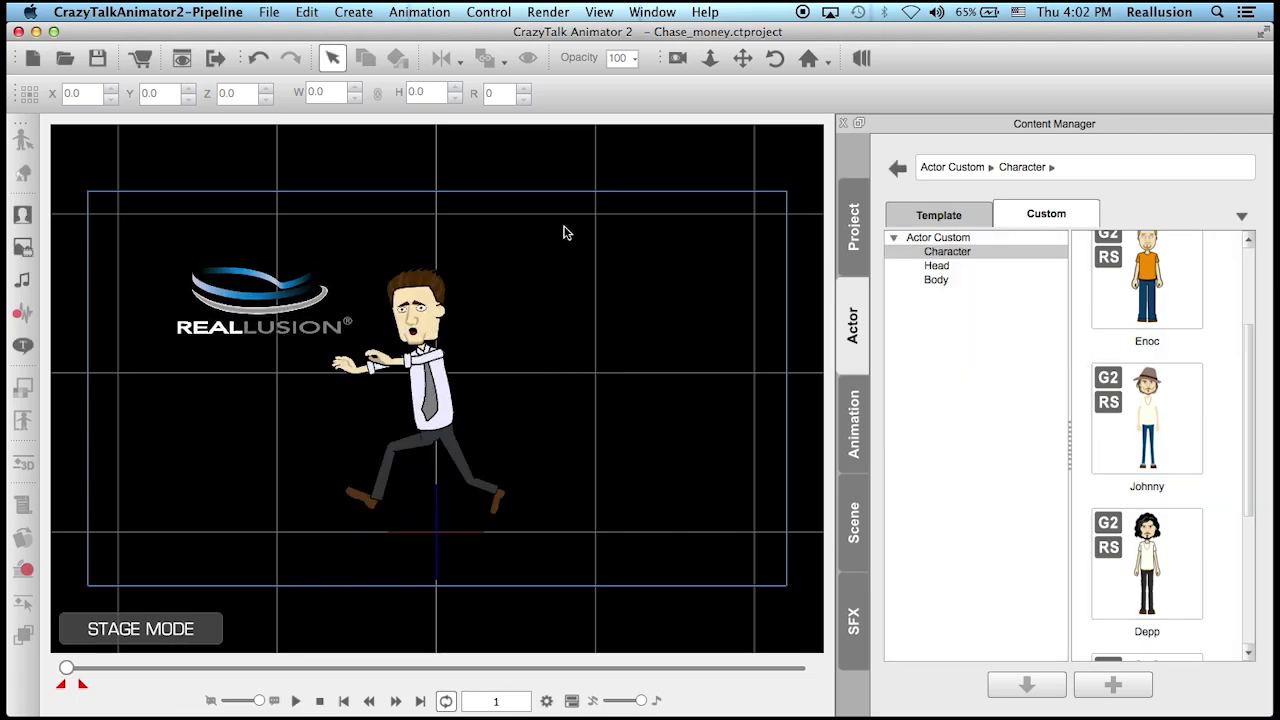
Step: Select the running man and the Reallusion logo together and export them as an animated GIF that loops forever
left_click_drag(562, 214, 117, 608)
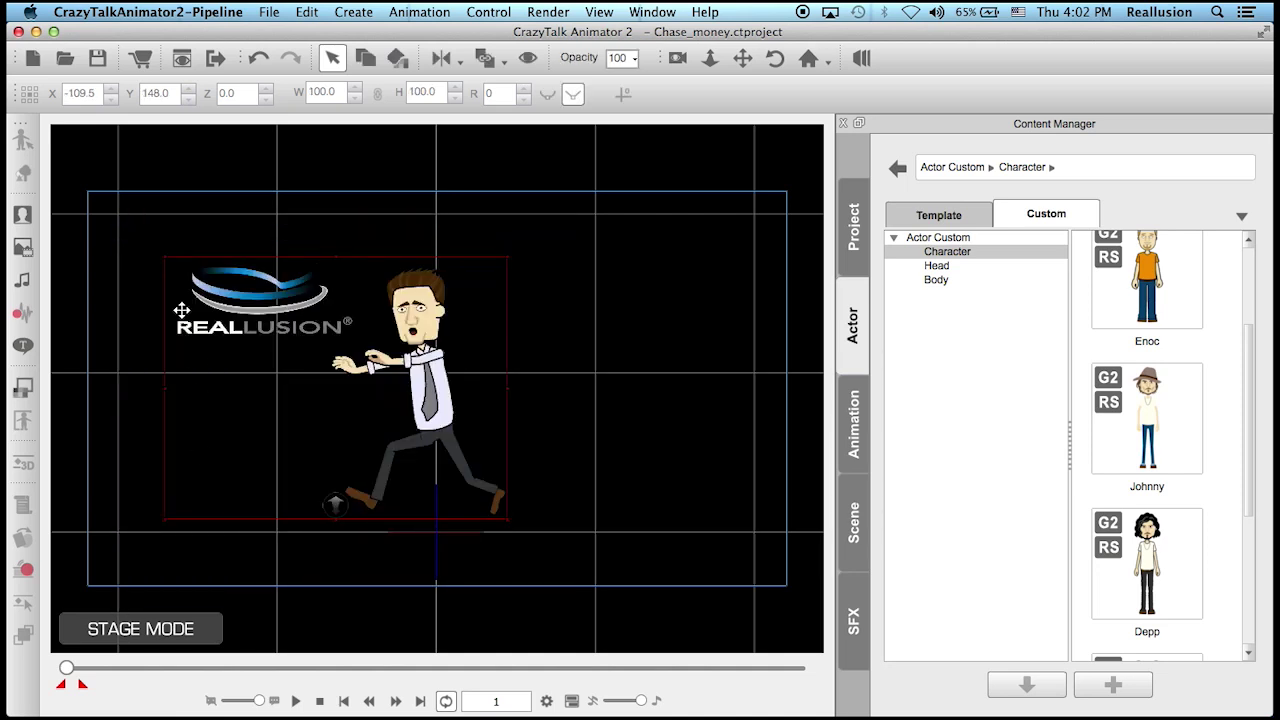
left_click(560, 13)
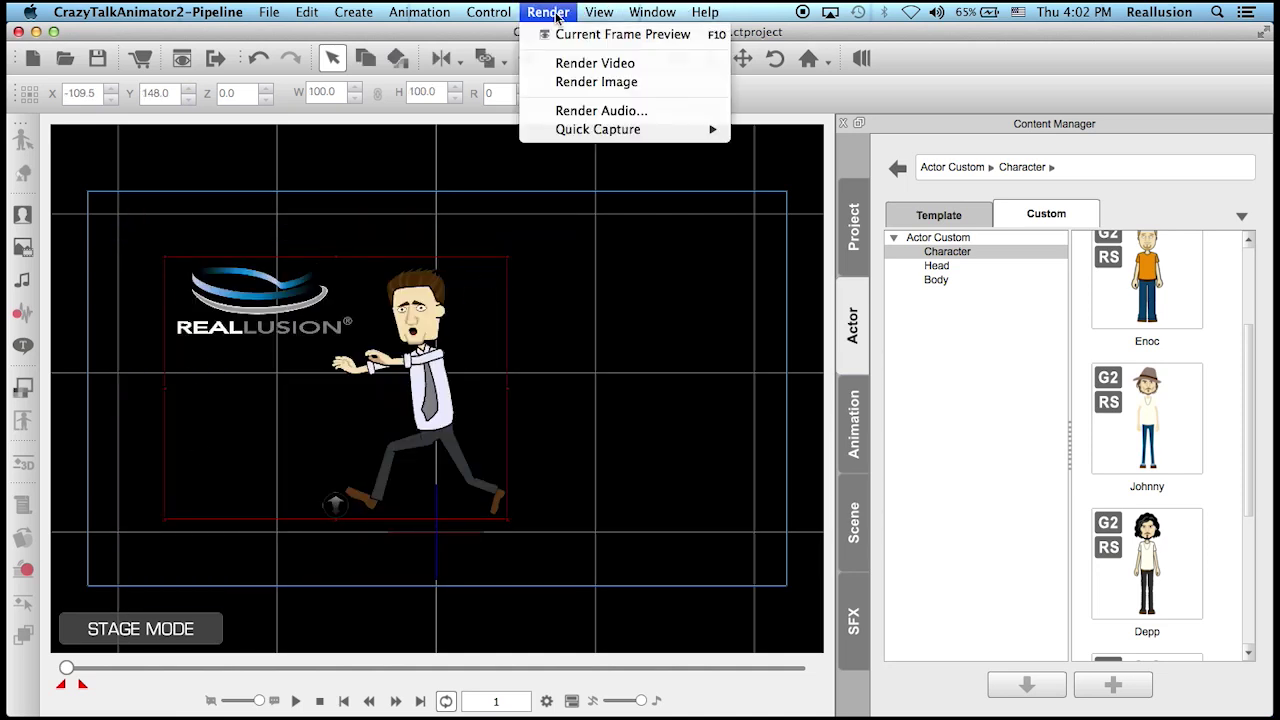
mouse_move(645, 130)
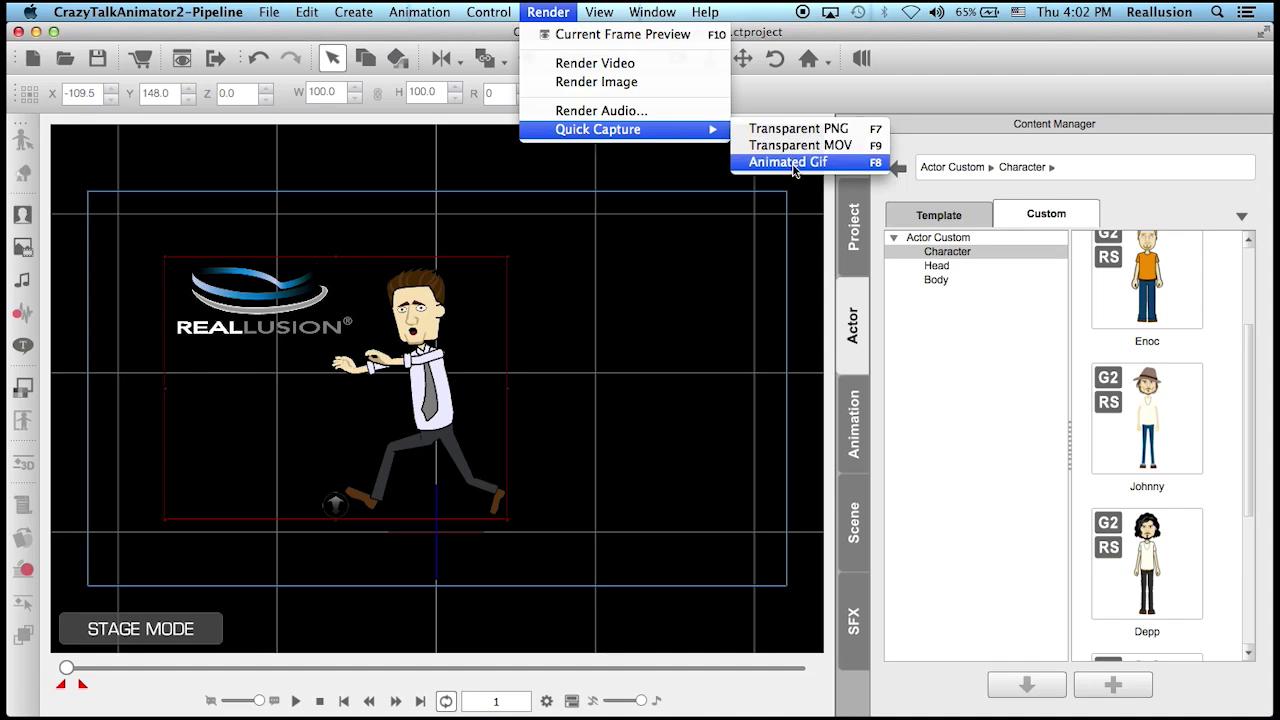
left_click(796, 164)
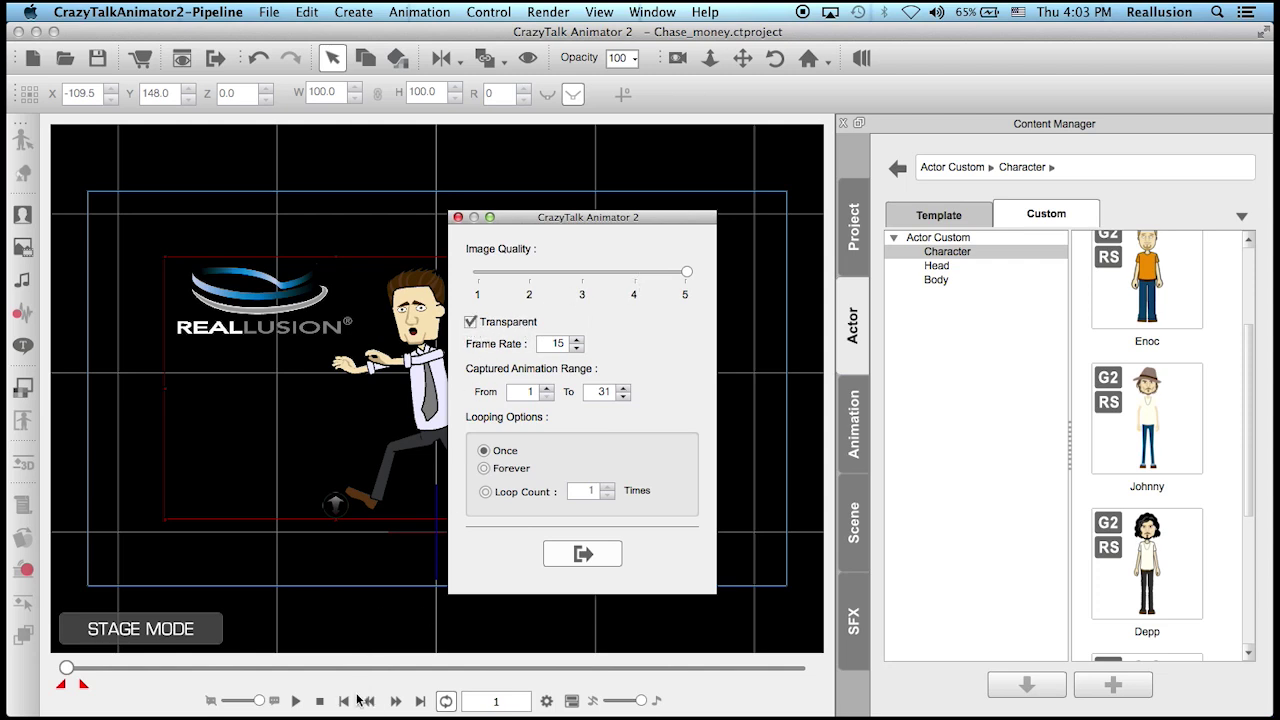
left_click(420, 701)
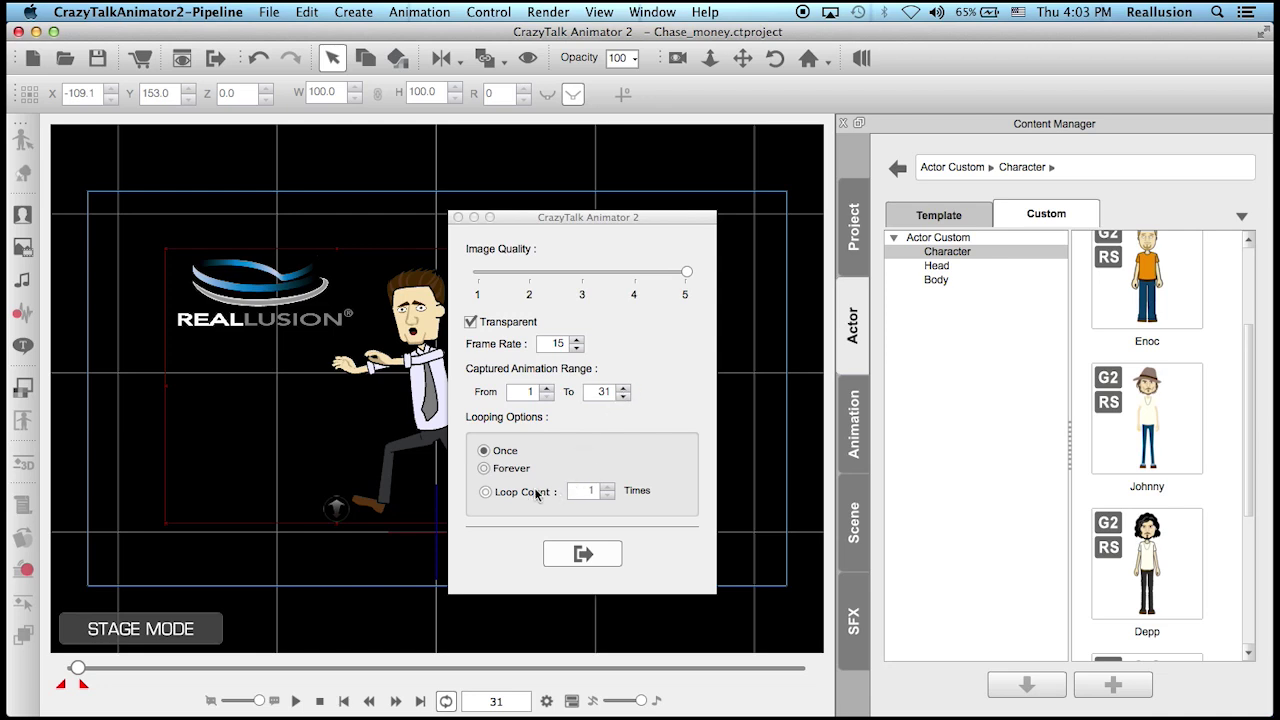
left_click(485, 468)
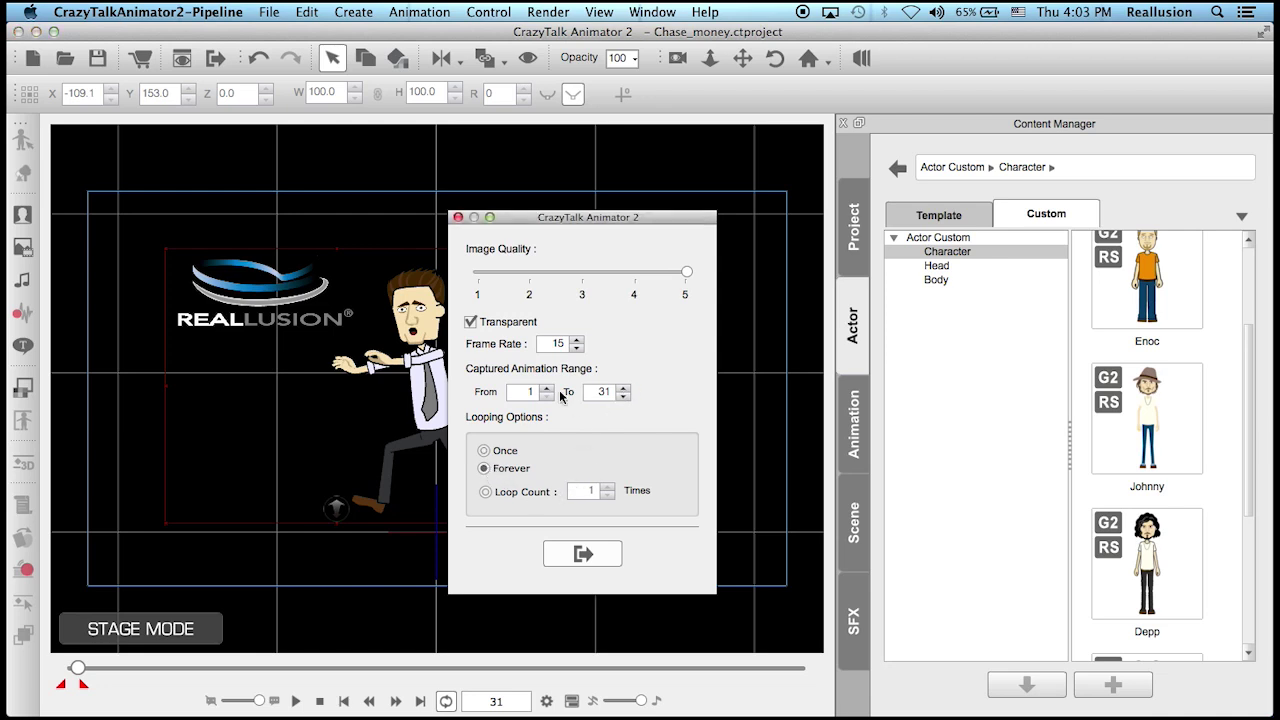
left_click(583, 554)
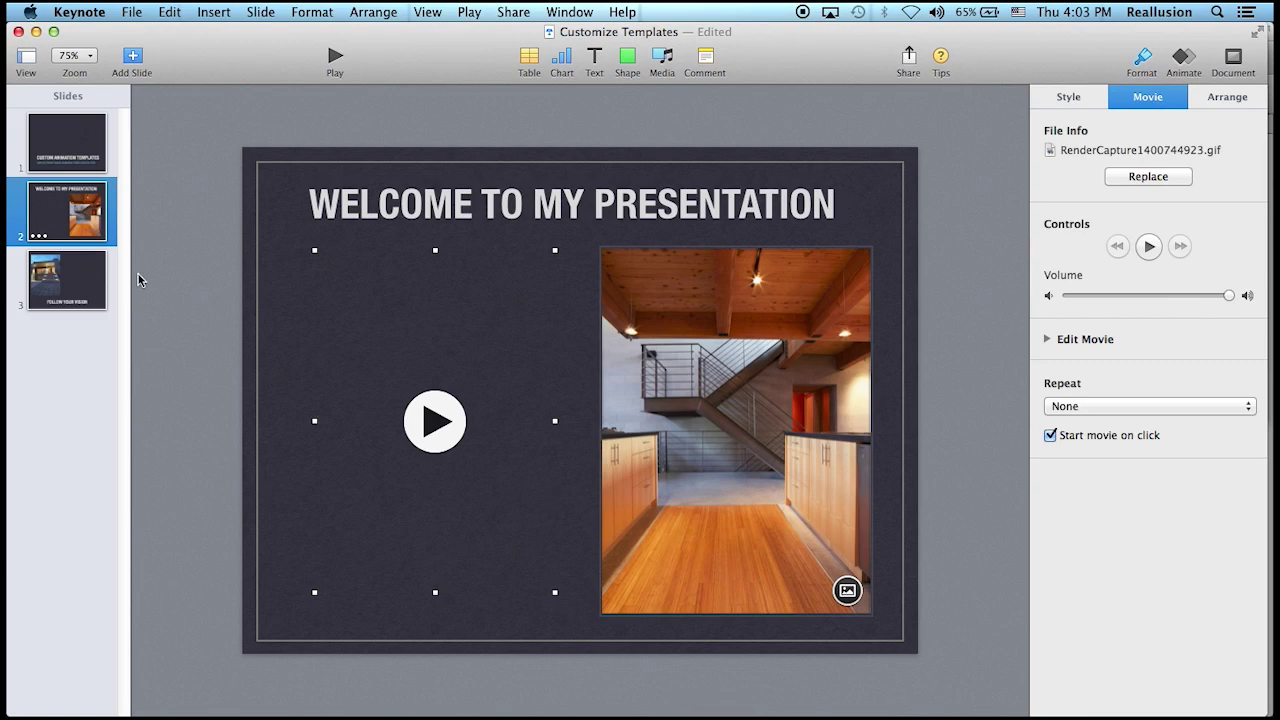
Step: Switch to Keynote and insert RenderCapture1400745797.gif from the Finder's Desktop folder onto the Follow Your Vision slide
left_click(54, 268)
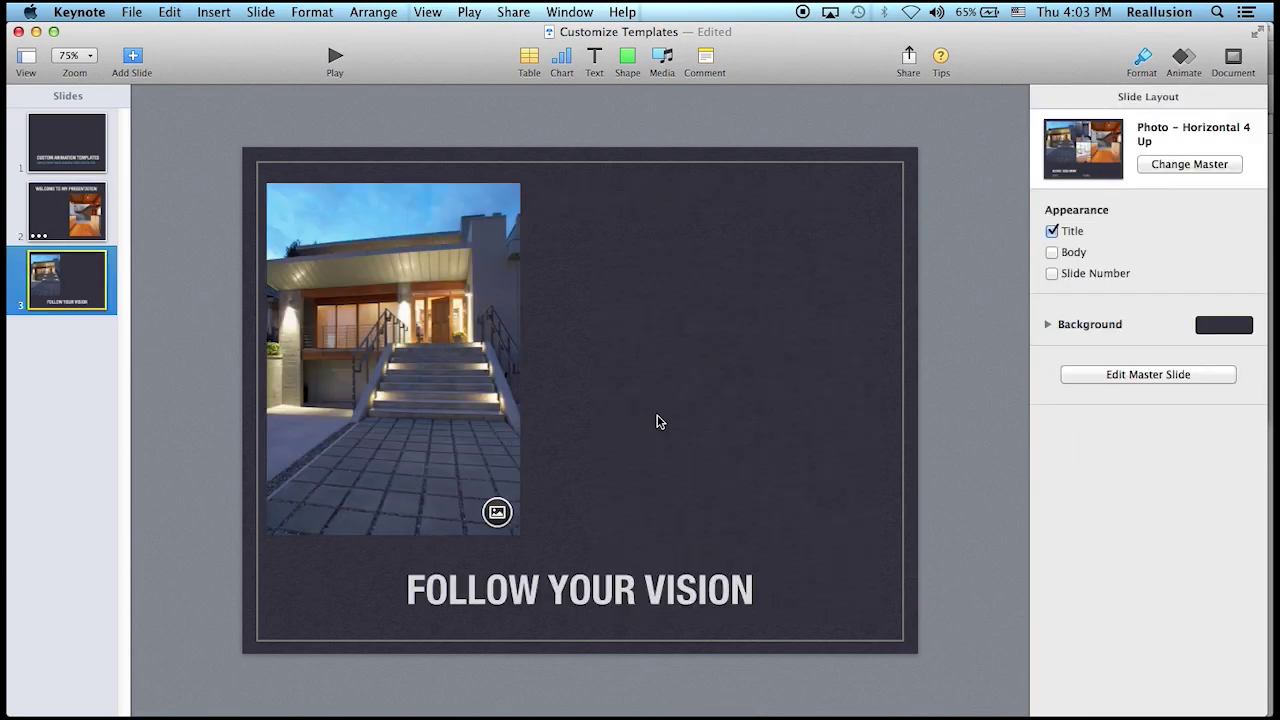
key("super+Tab")
key("super+Tab")
key("super+Tab")
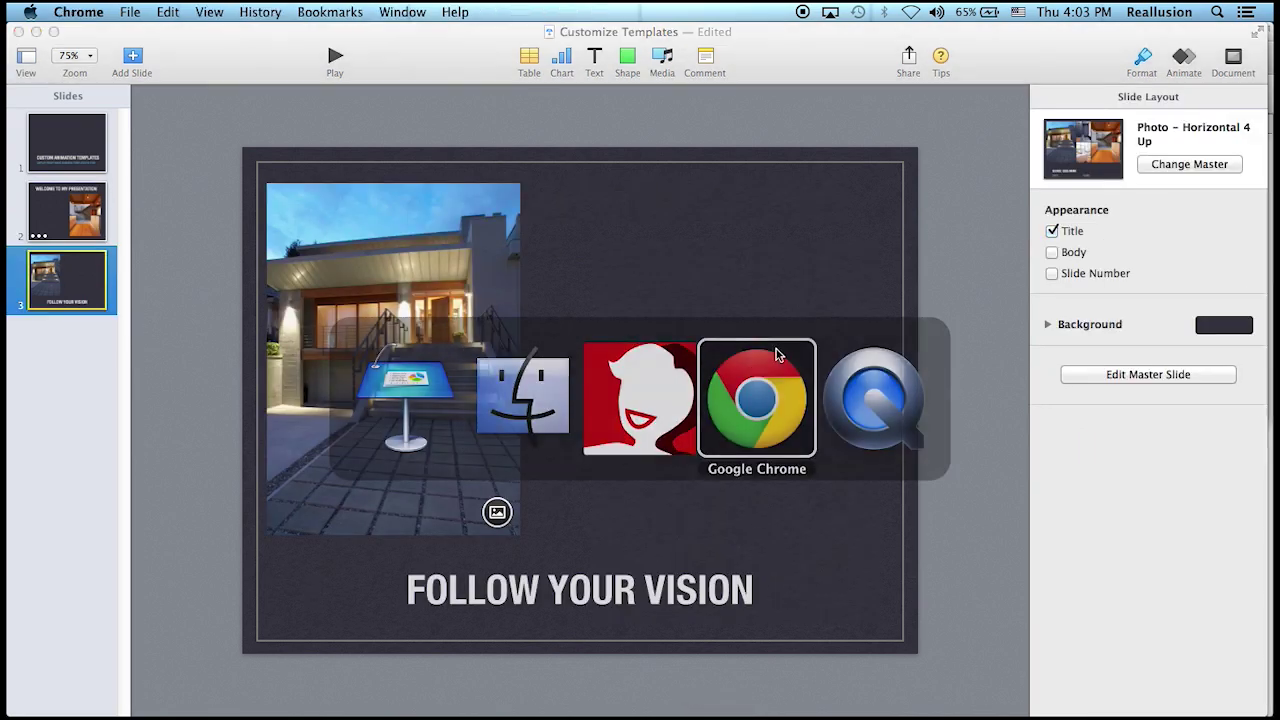
key("super+Tab")
key("super+Tab")
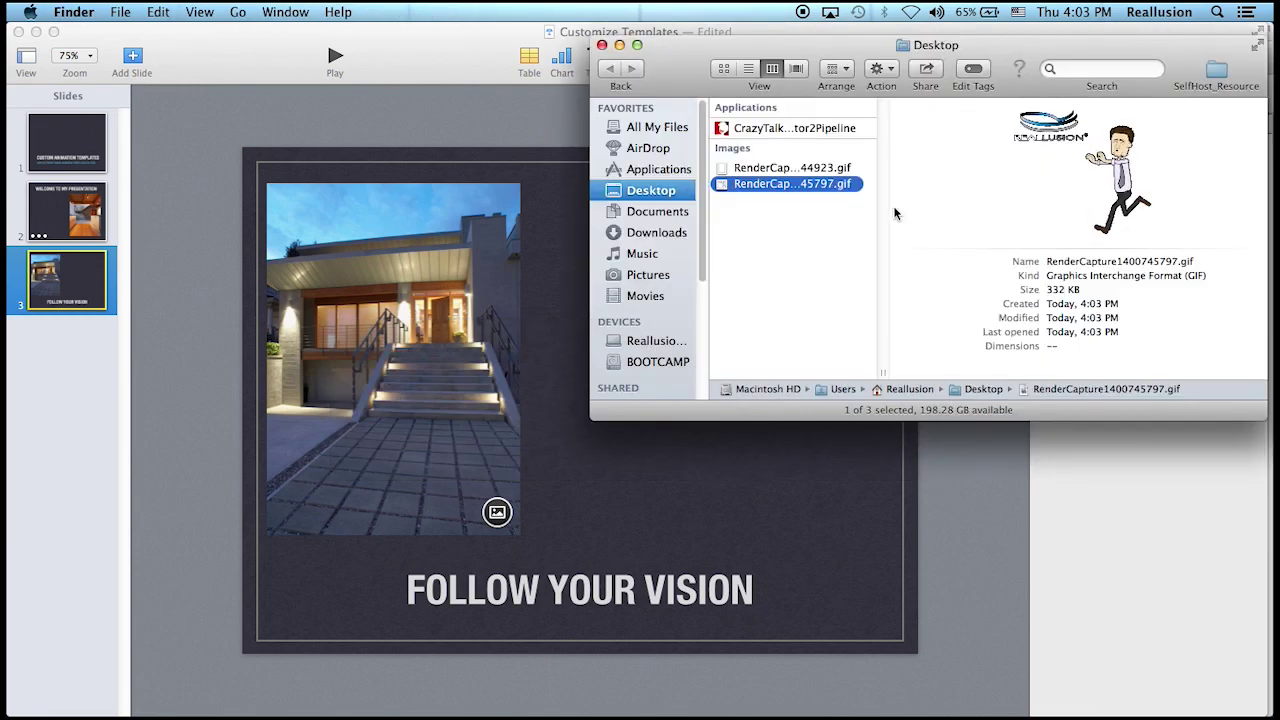
left_click(824, 205)
left_click(822, 188)
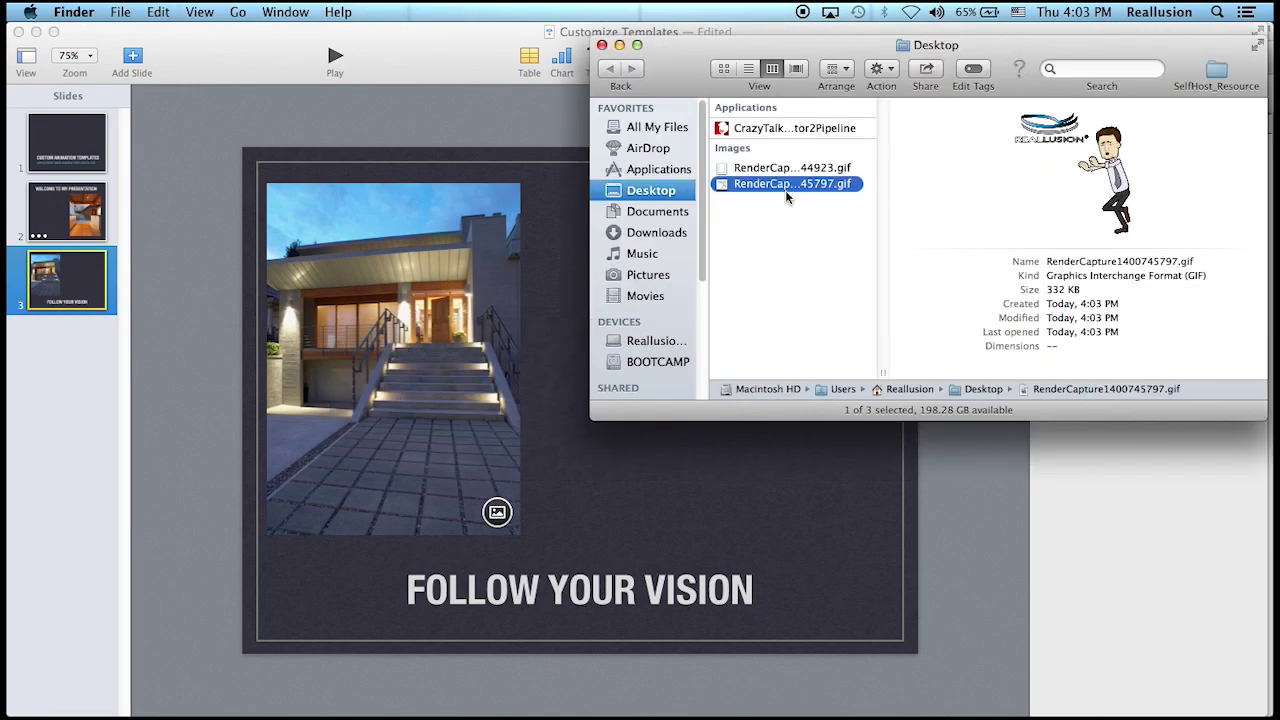
left_click_drag(822, 188, 664, 470)
left_click(975, 486)
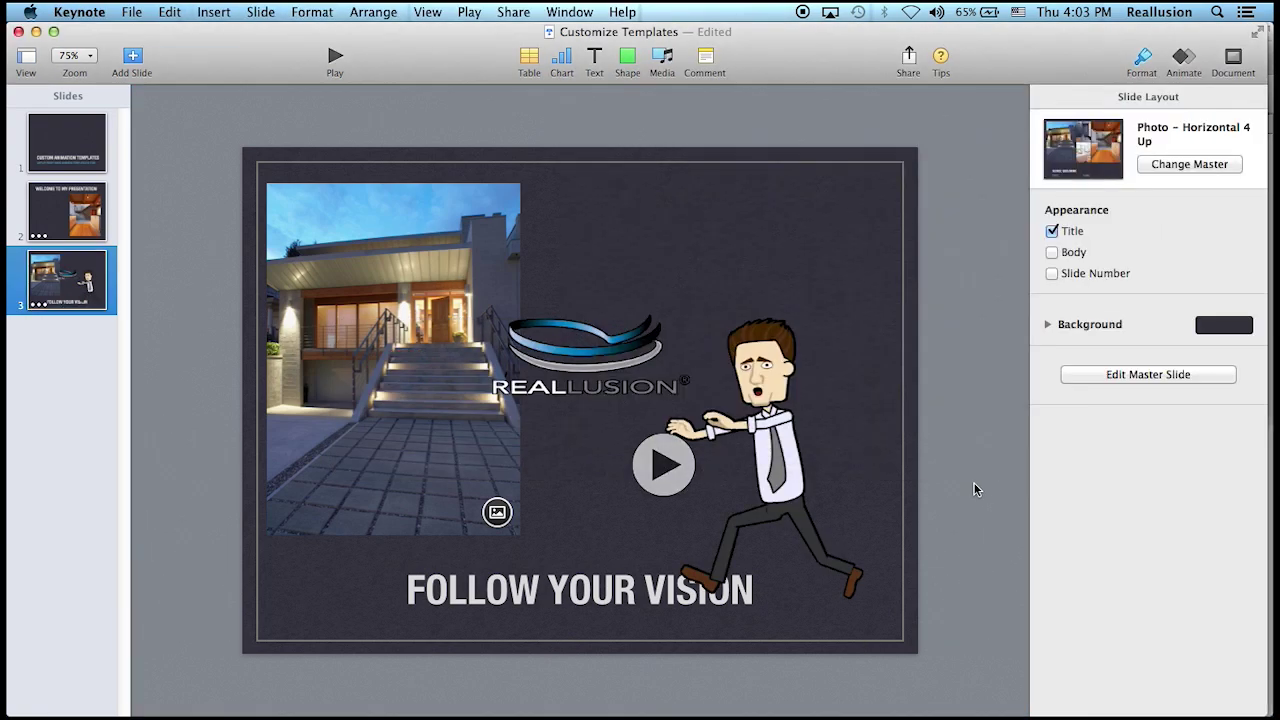
Step: Scale the inserted GIF down and position it in the empty area between the house photo and the slide's right border
left_click_drag(762, 430, 779, 352)
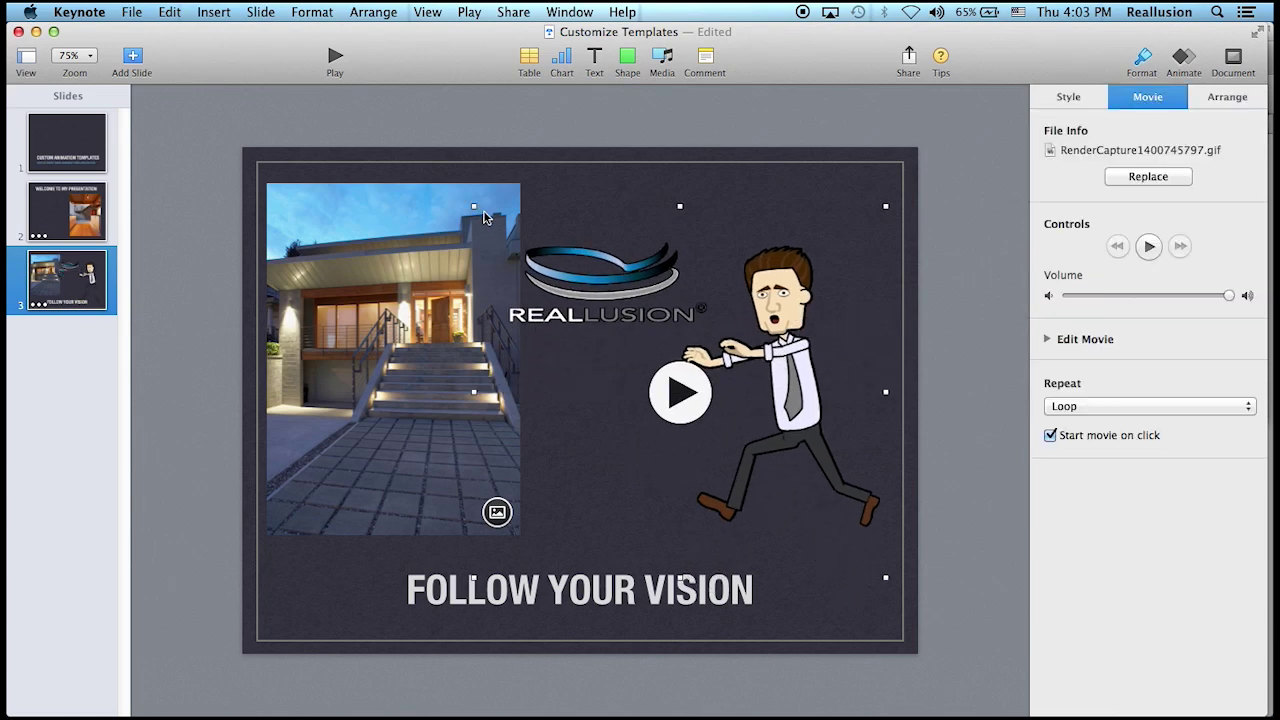
left_click_drag(475, 206, 601, 325)
left_click_drag(787, 436, 765, 360)
left_click(934, 312)
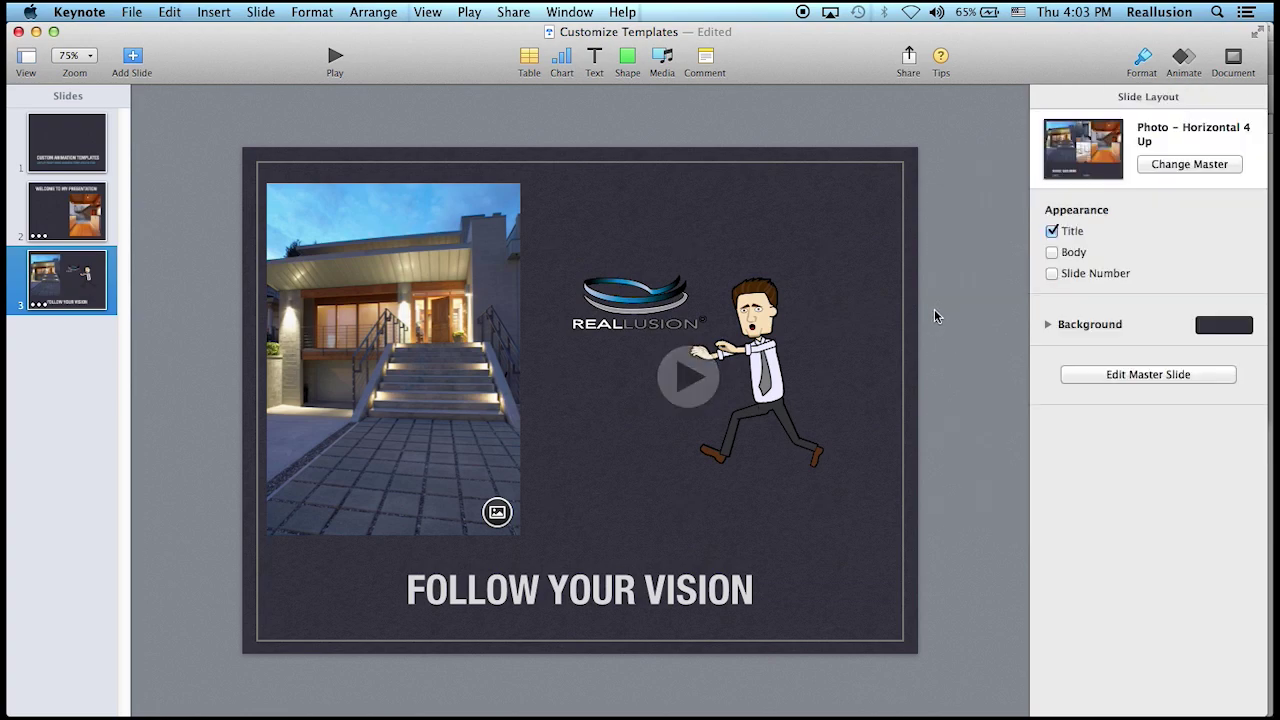
Step: Play the Follow Your Vision slide full screen, exit the slideshow, and preview the GIF's animation directly on the slide
left_click(335, 56)
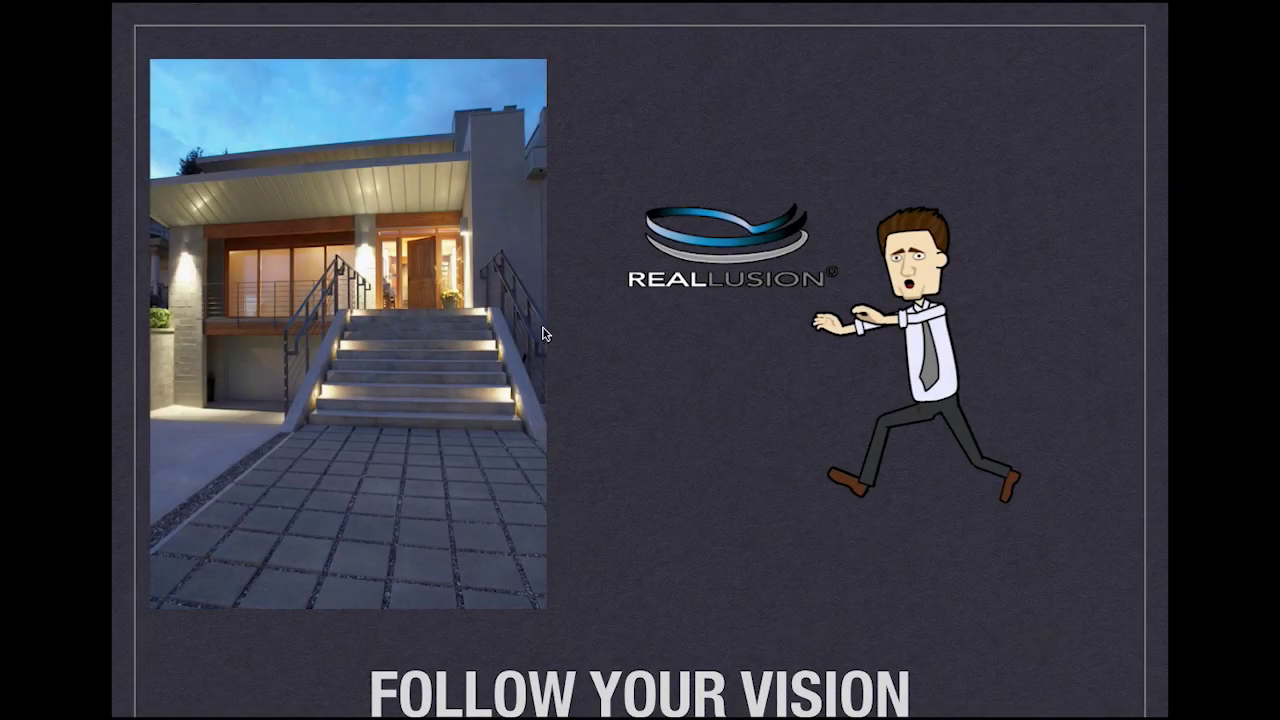
key("Escape")
left_click(776, 345)
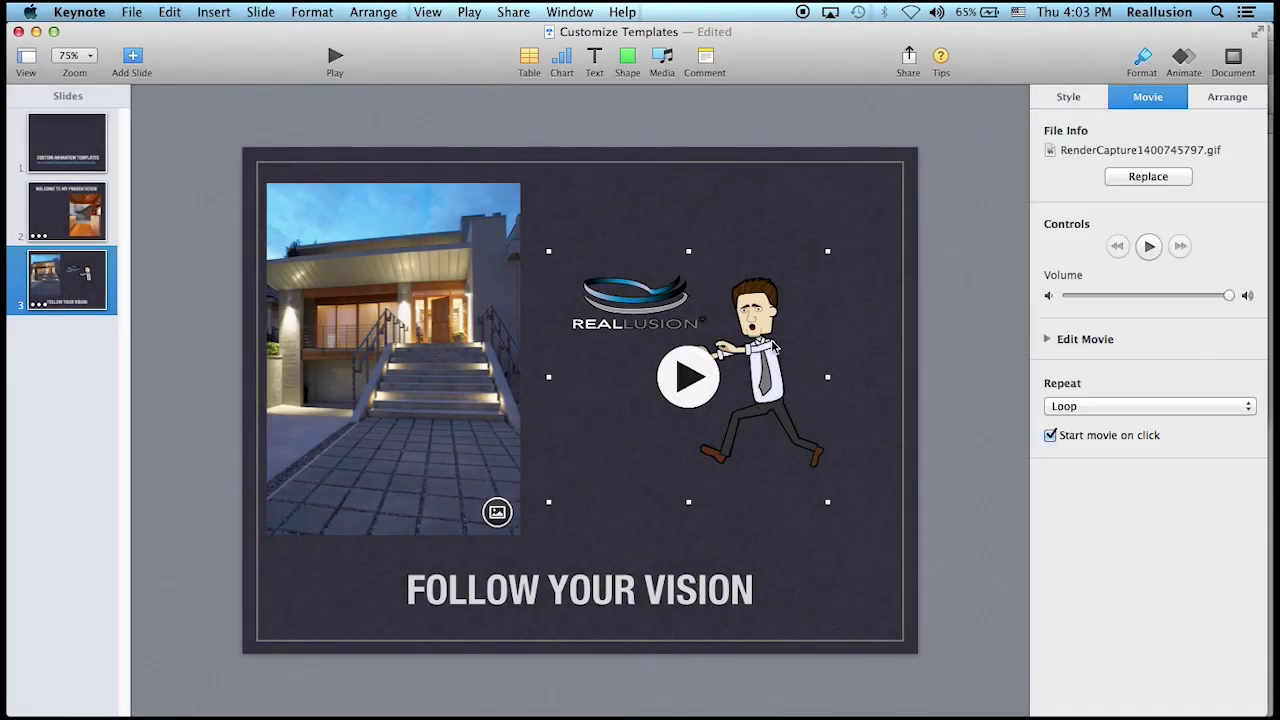
left_click(690, 376)
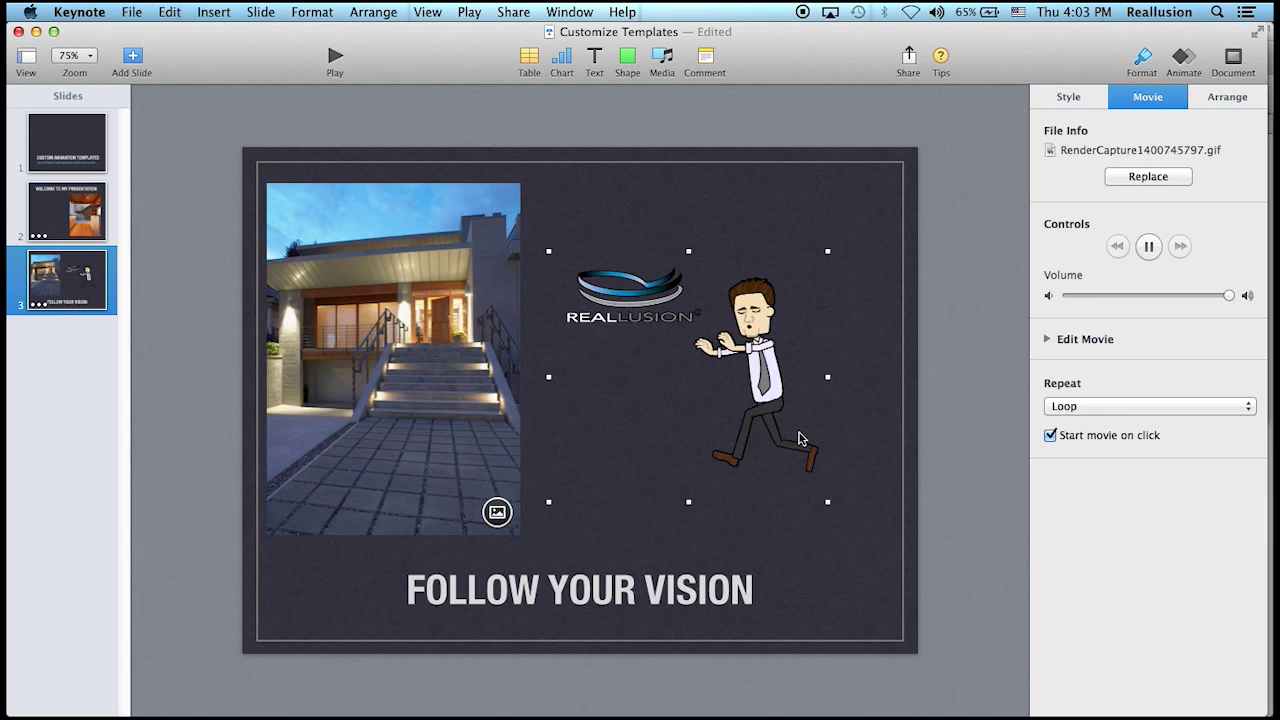
left_click(722, 383)
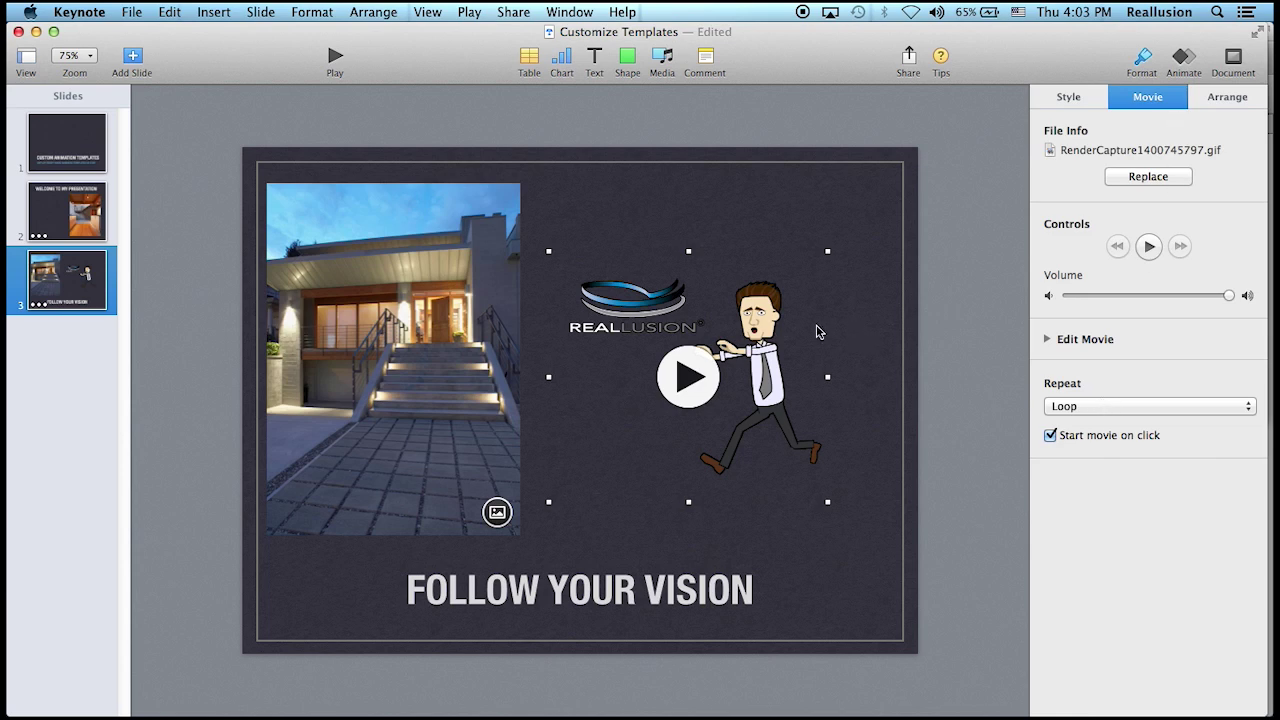
Step: Check the GIF's repeat options, keeping Loop, and start the slideshow from the Follow Your Vision slide
left_click(1090, 410)
left_click(1120, 446)
left_click(335, 62)
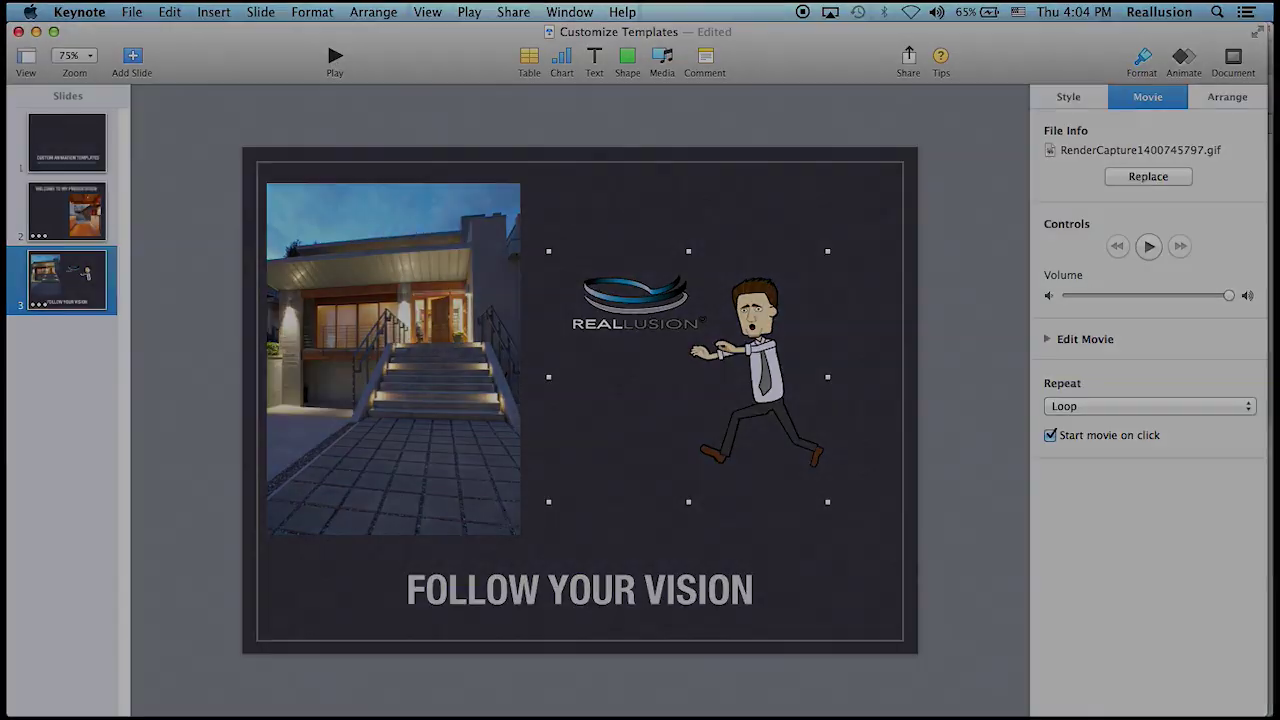